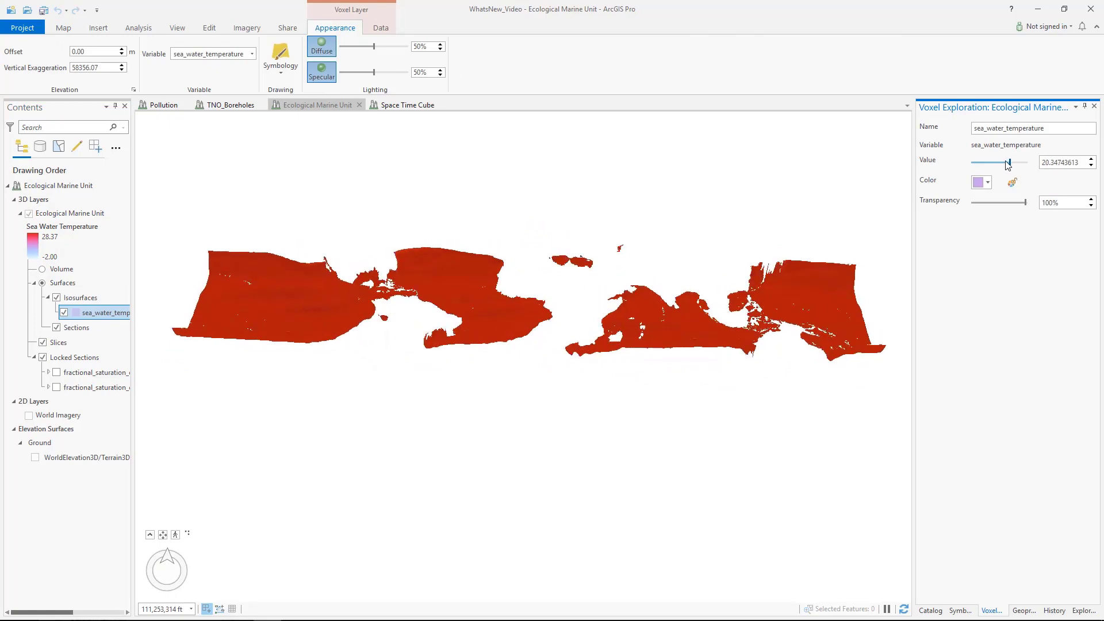
Step: Switch to the Space Time Cube scene and turn on Slices for the Social Distancing Score layer, selecting Slice 1
{"action": "left_click", "coordinate": [407, 105]}
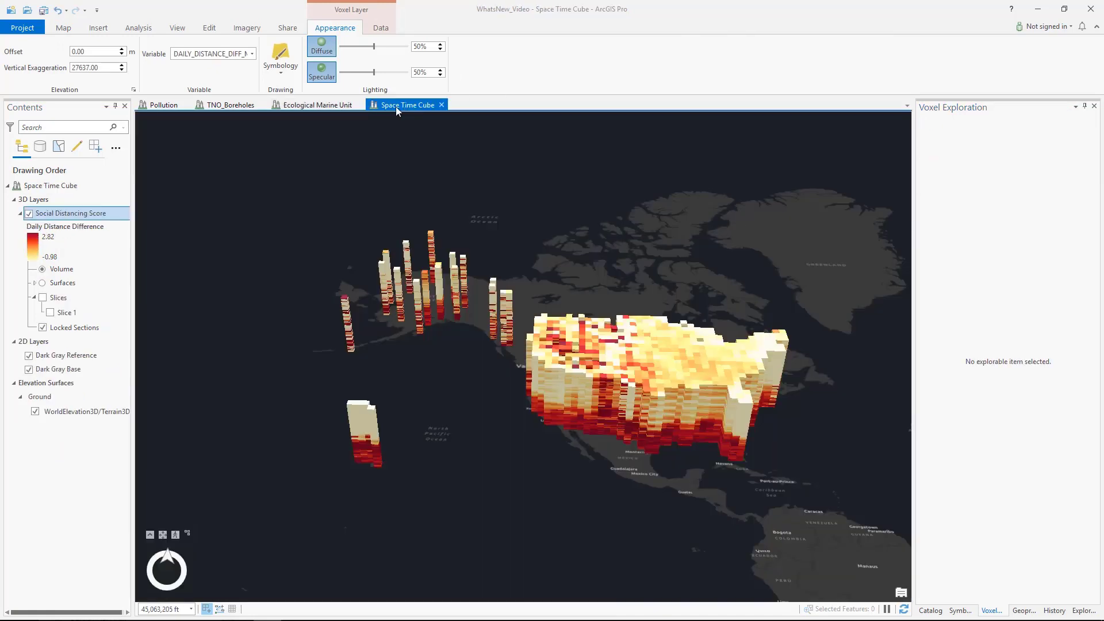
{"action": "left_click", "coordinate": [43, 298]}
{"action": "left_click", "coordinate": [64, 312]}
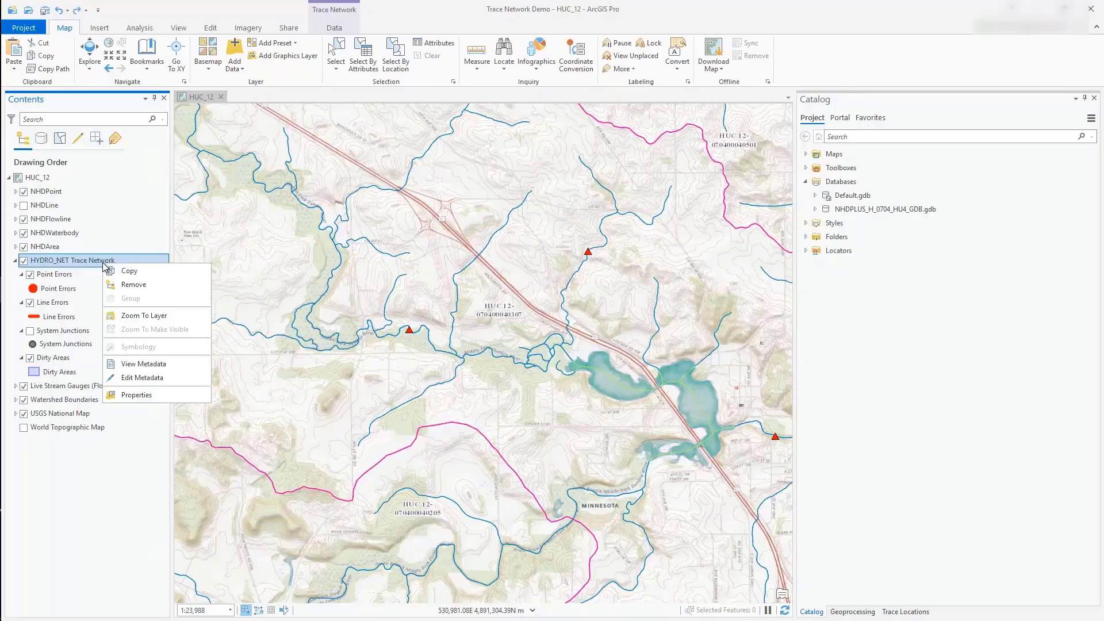
Step: Examine the Trace Network and Network Topology properties of the HYDRO_NET Trace Network layer
{"action": "left_click", "coordinate": [158, 393]}
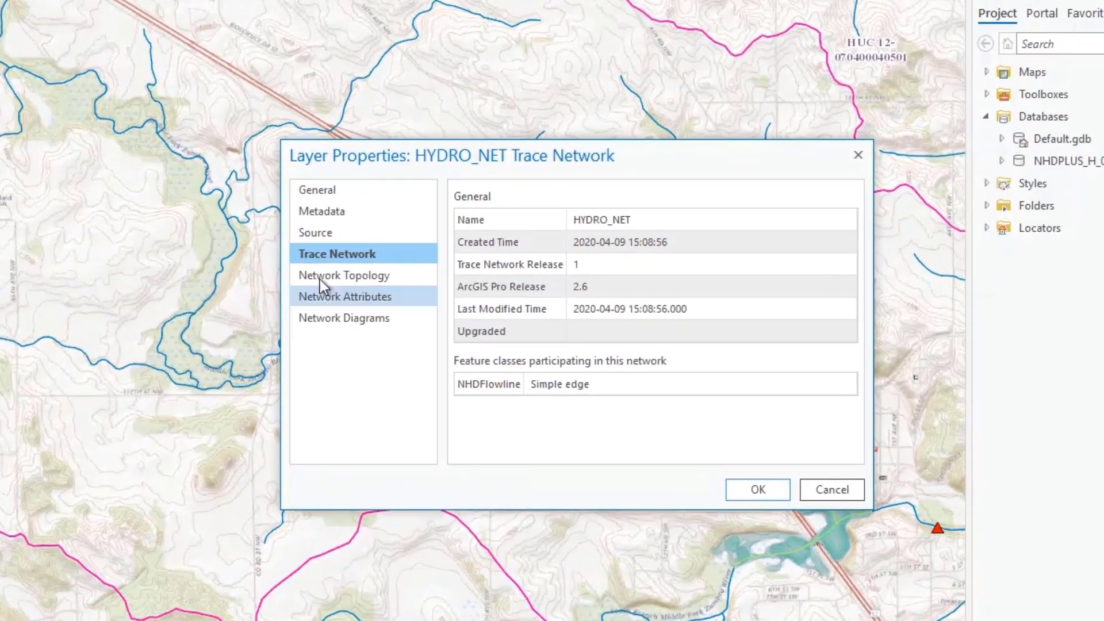
{"action": "left_click", "coordinate": [358, 280]}
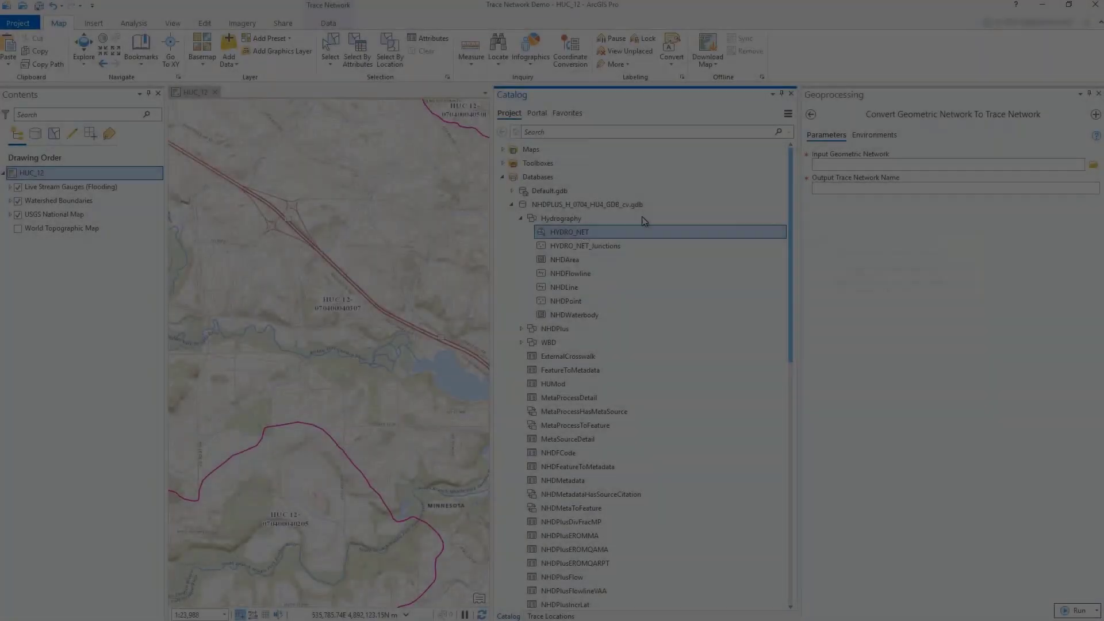
Step: Convert the HYDRO_NET geometric network to a trace network with the output name HYDRO_NET
{"action": "mouse_move", "coordinate": [641, 229]}
{"action": "left_mouse_down"}
{"action": "mouse_move", "coordinate": [830, 178]}
{"action": "mouse_move", "coordinate": [826, 166]}
{"action": "left_mouse_up"}
{"action": "left_click", "coordinate": [828, 189]}
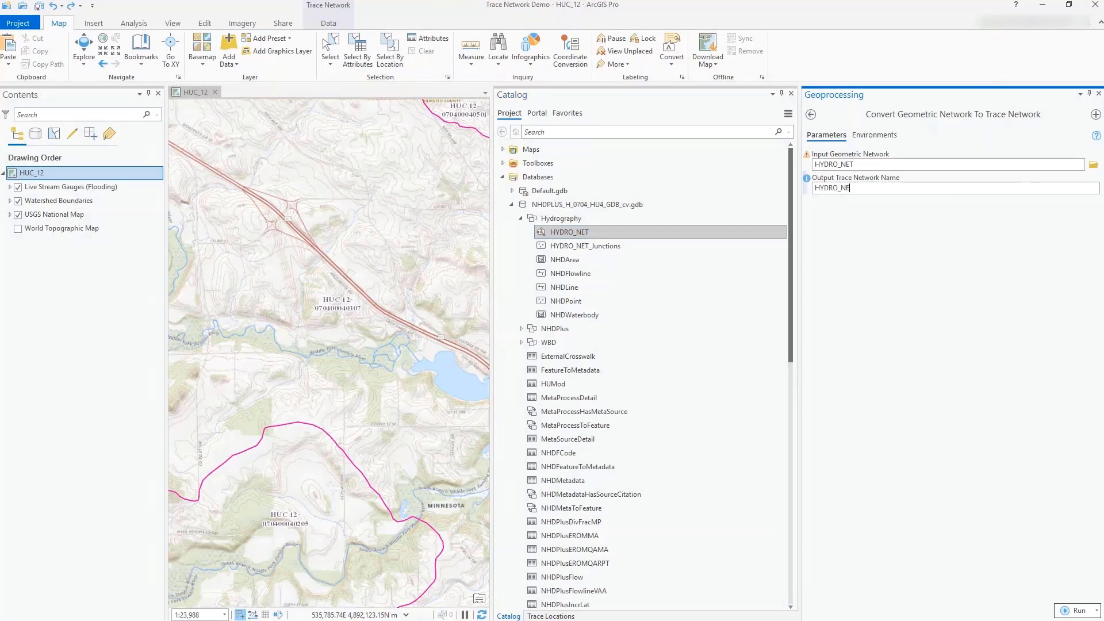
{"action": "left_click", "coordinate": [1064, 612]}
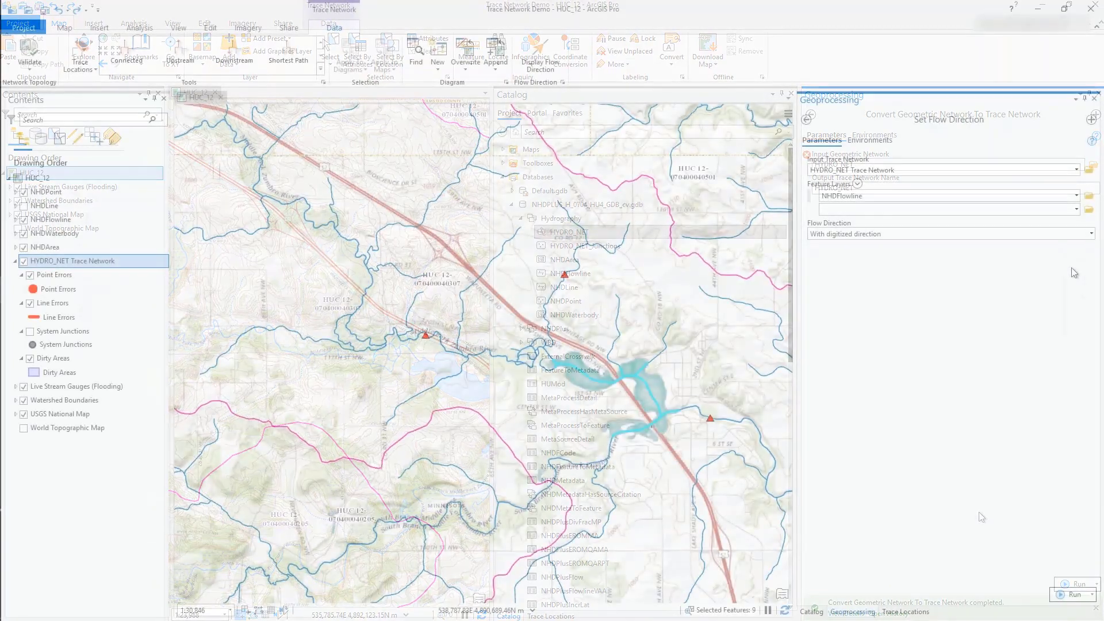
Step: Set the NHDFlowline flow direction to Indeterminate direction and display the trace network's flow direction on the map
{"action": "left_click", "coordinate": [1075, 234]}
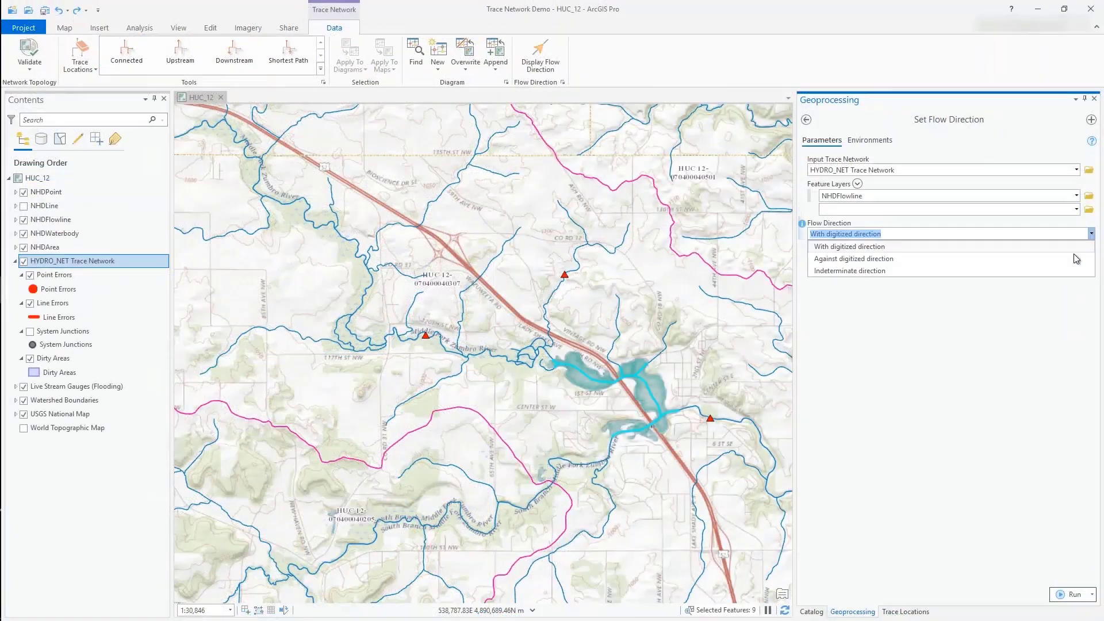
{"action": "left_click", "coordinate": [1074, 259]}
{"action": "left_click", "coordinate": [1066, 595]}
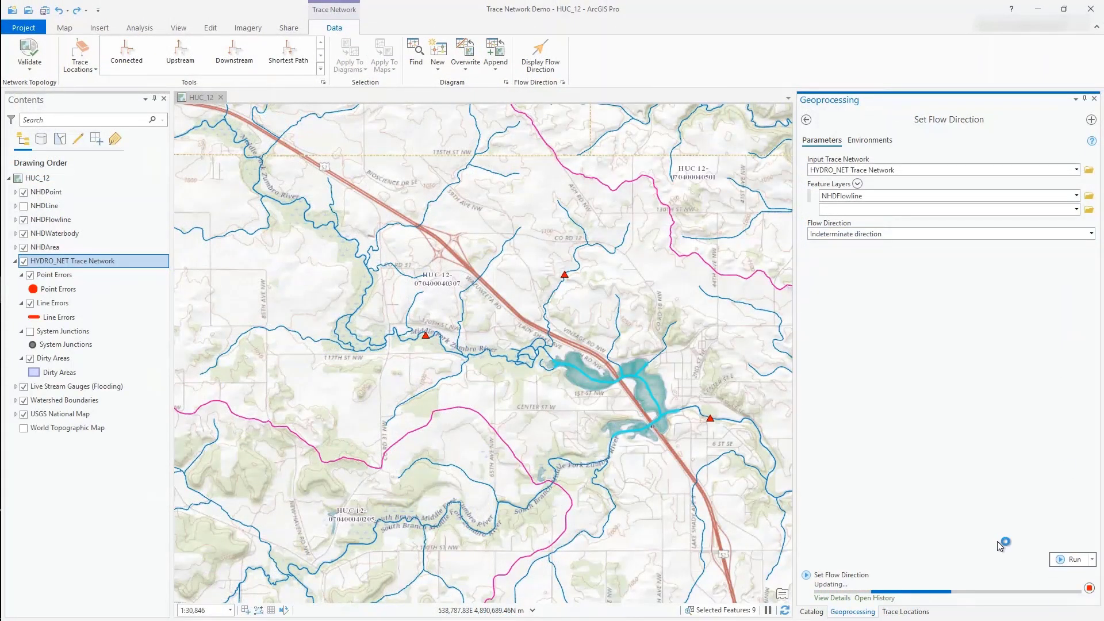
{"action": "left_click", "coordinate": [542, 64]}
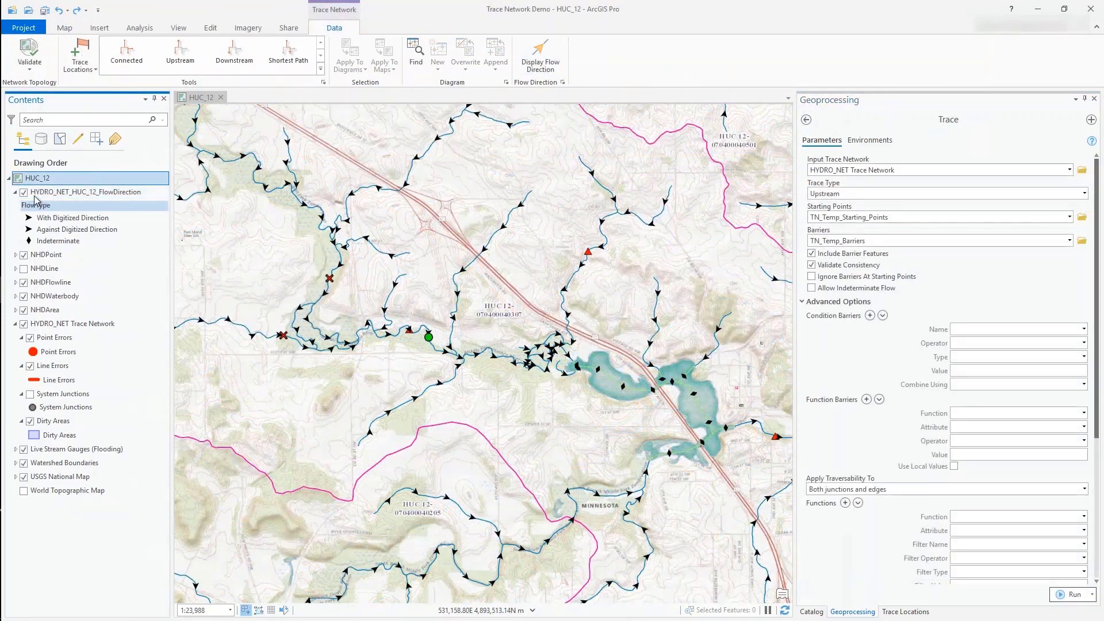
Step: Hide the flow direction layer and run an upstream trace on HYDRO_NET using the placed starting point and barriers
{"action": "left_click", "coordinate": [23, 192]}
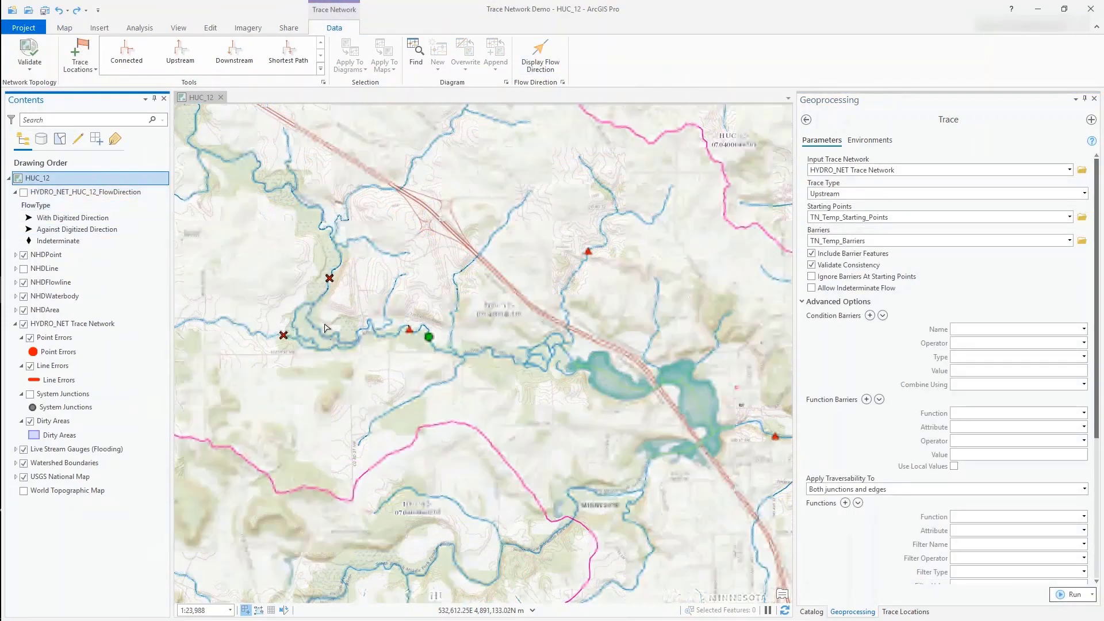
{"action": "scroll", "coordinate": [325, 329], "scroll_direction": "up", "scroll_amount": 2}
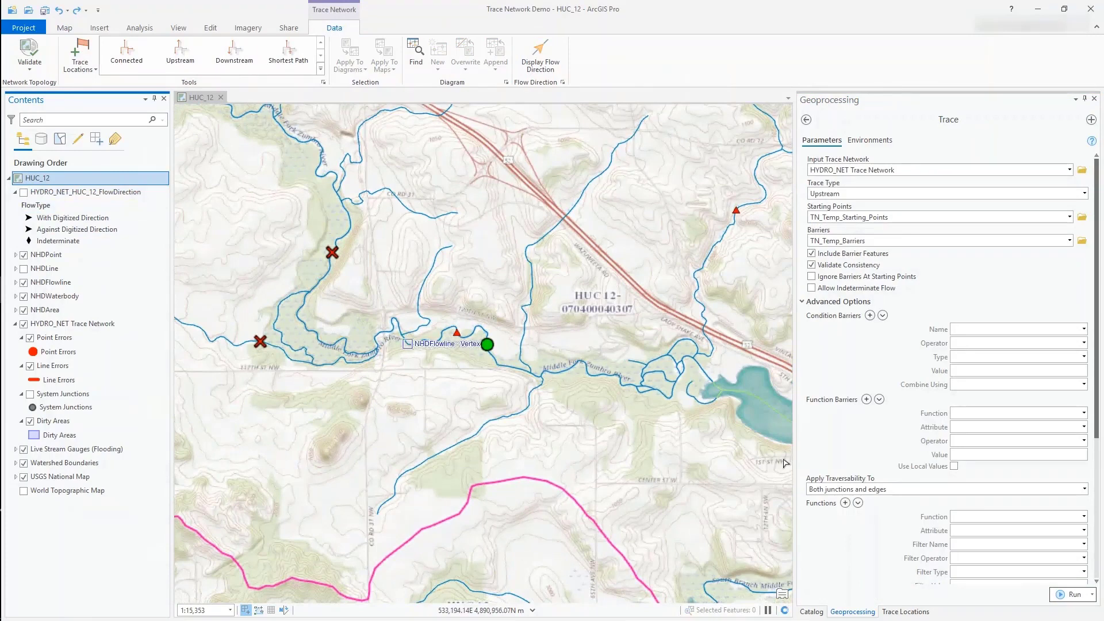
{"action": "left_click", "coordinate": [1073, 594]}
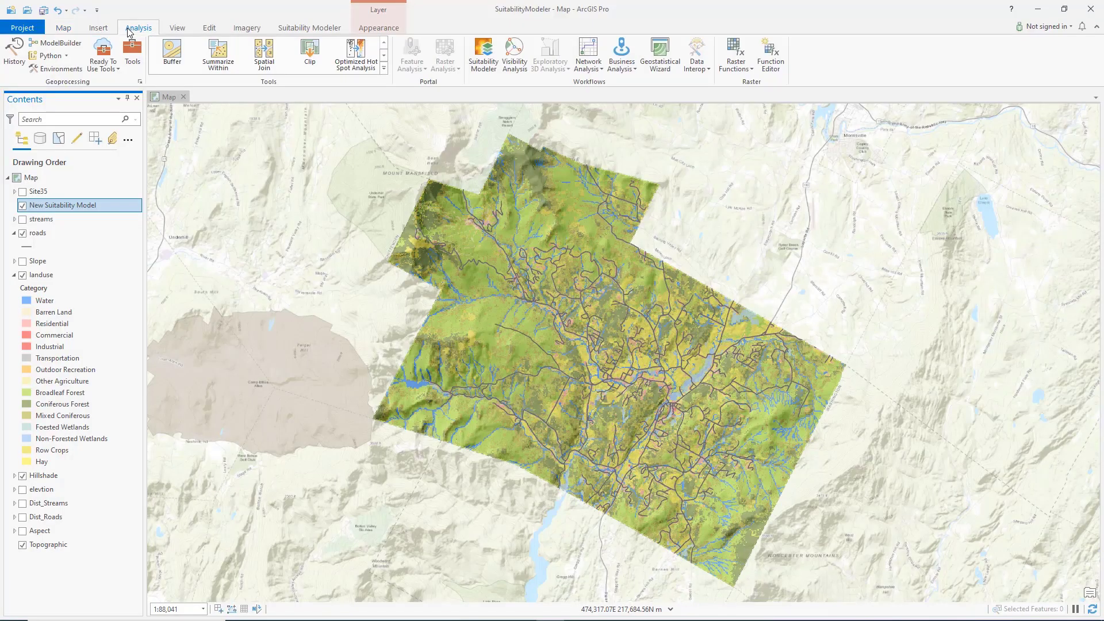
Step: Start the Suitability Modeler and add Slope, landuse, elevtion, Dist_Roads and Aspect as criteria rasters
{"action": "left_click", "coordinate": [496, 73]}
{"action": "left_click", "coordinate": [952, 123]}
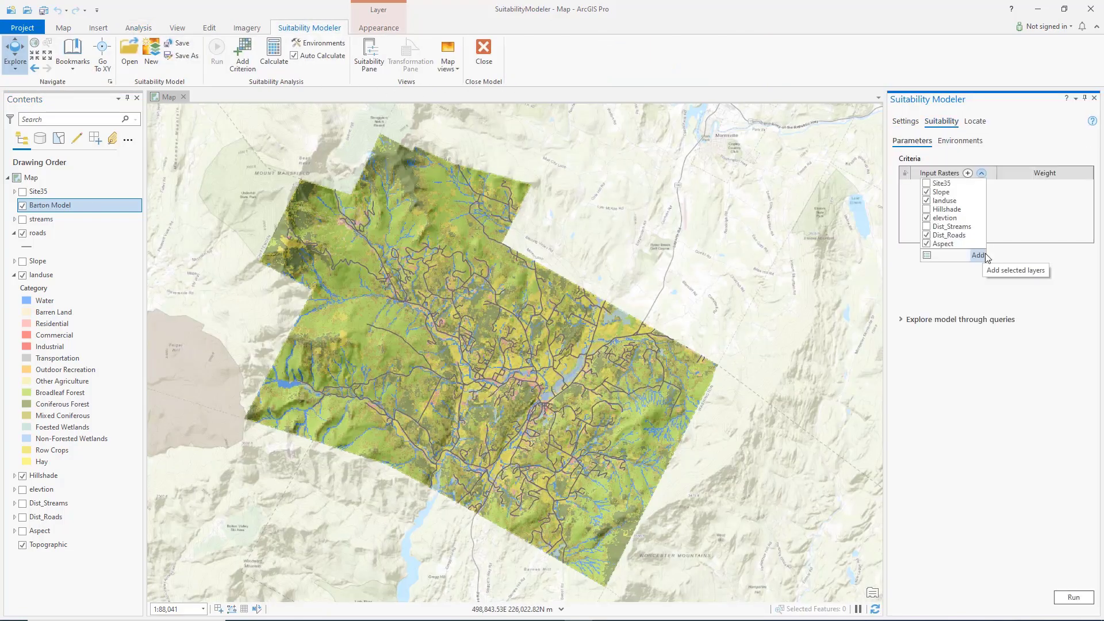
{"action": "left_click", "coordinate": [983, 255]}
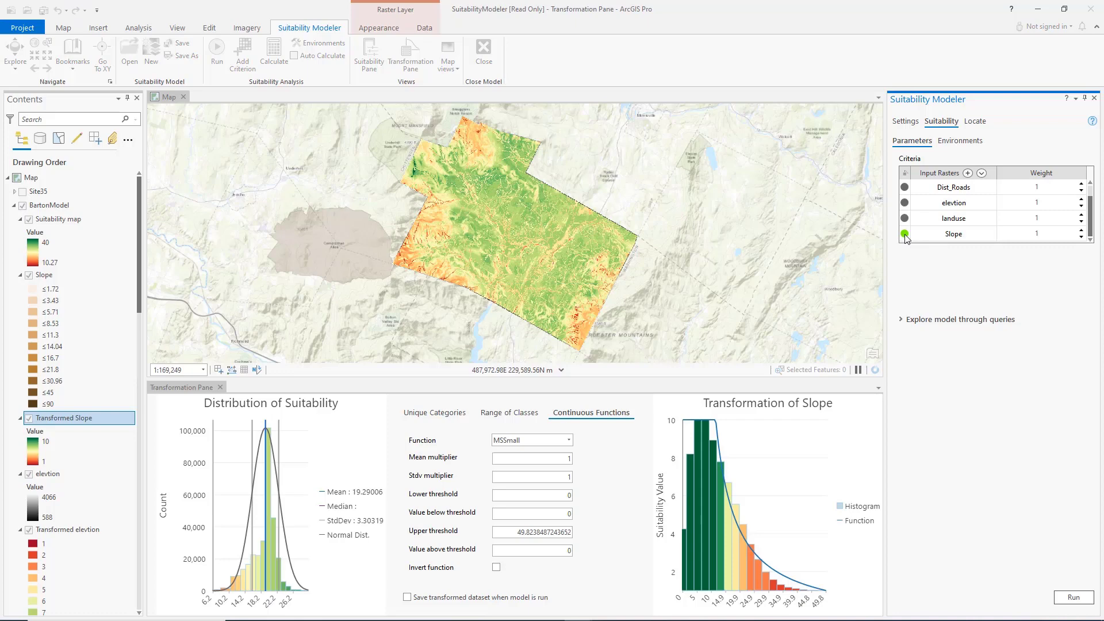
Step: Show the suitability model in two maps and transform the Slope criterion with an inverted Linear function
{"action": "left_click", "coordinate": [447, 57]}
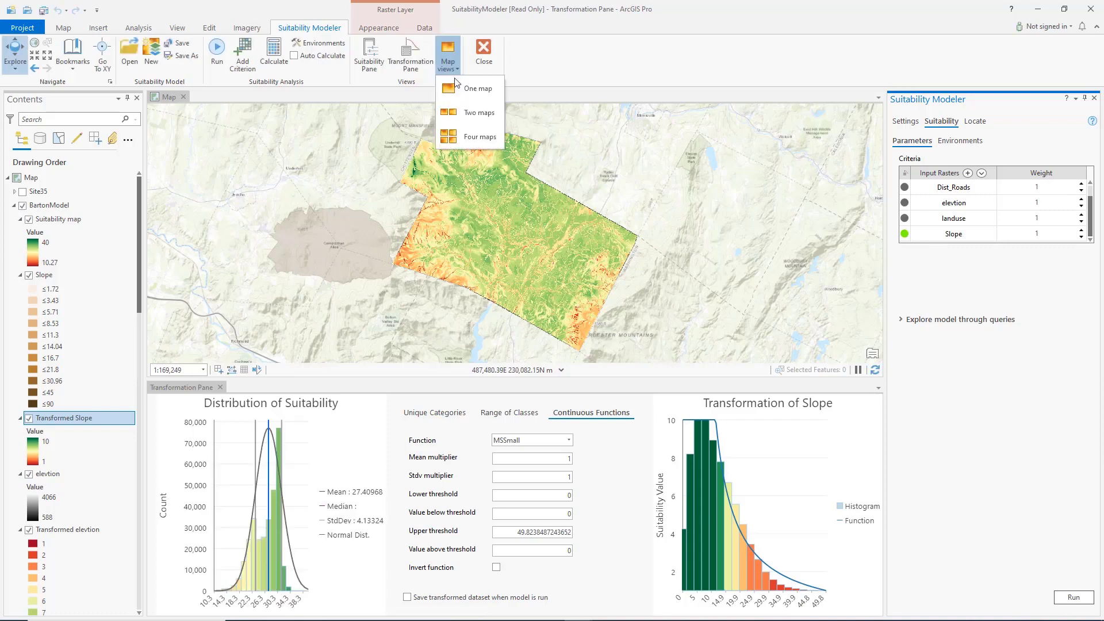
{"action": "left_click", "coordinate": [472, 113]}
{"action": "left_click", "coordinate": [568, 441]}
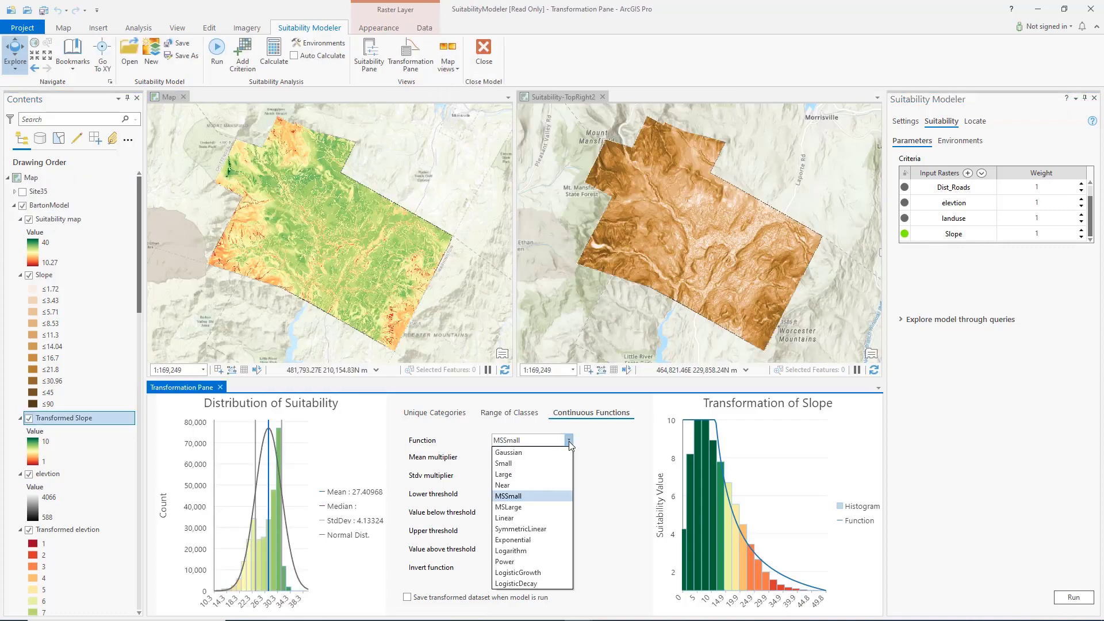
{"action": "left_click", "coordinate": [542, 519]}
{"action": "left_click", "coordinate": [495, 567]}
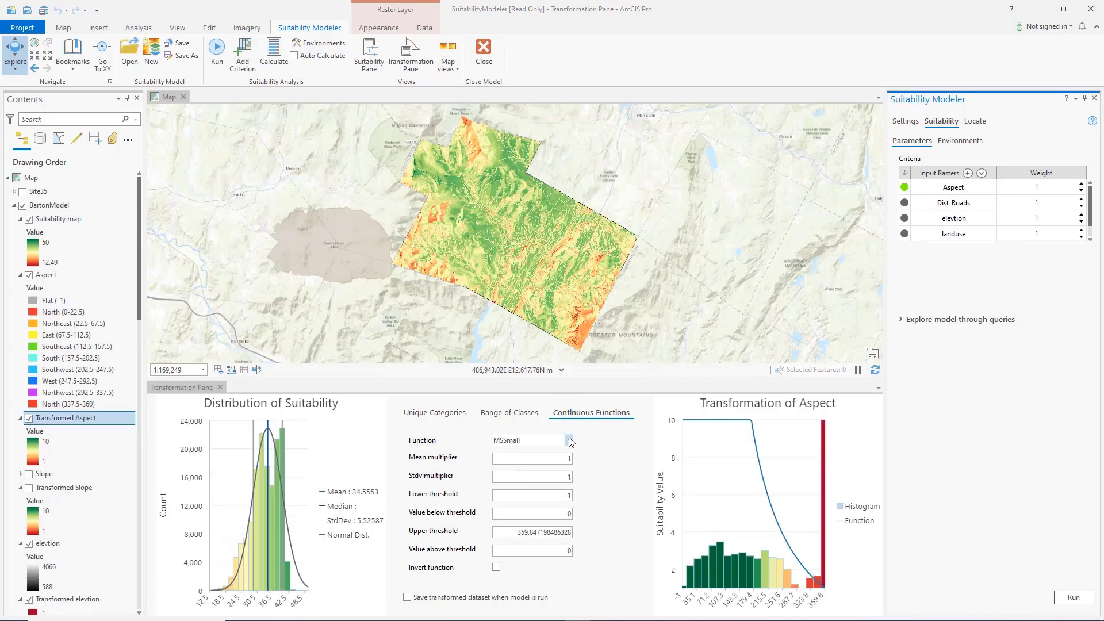
Step: Transform the Aspect criterion with the Gaussian function and set its weight to 4
{"action": "left_click", "coordinate": [569, 440]}
{"action": "left_click", "coordinate": [556, 453]}
{"action": "left_click", "coordinate": [28, 219]}
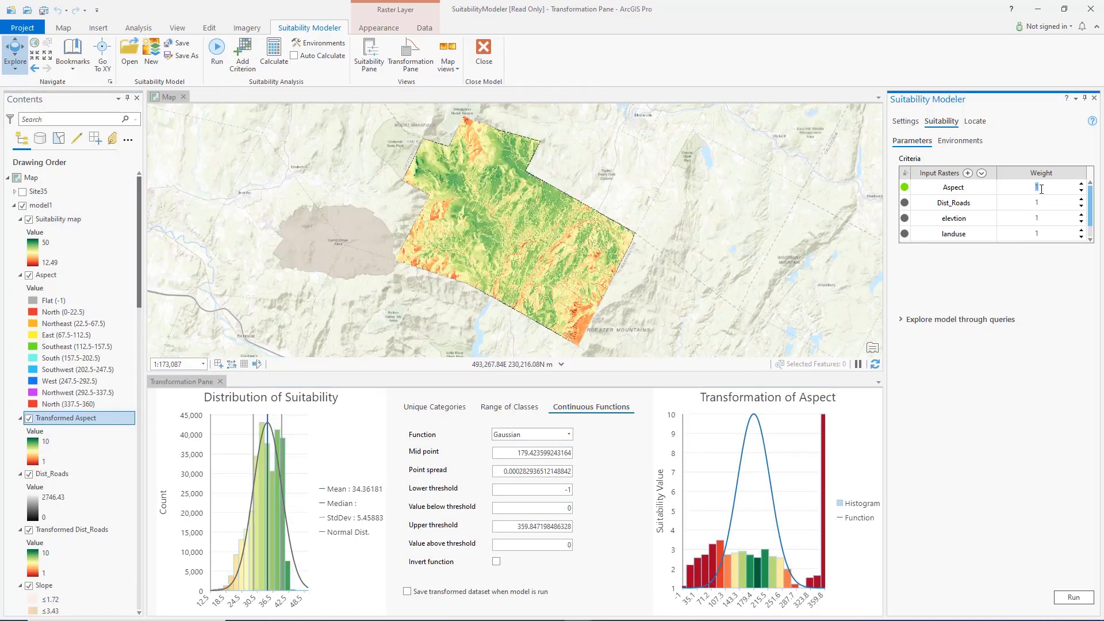
{"action": "key", "text": "Return"}
Step: Query the model for Slope less than 3 and Suitability greater than 60, and reapply it with the Suitability value set to 30
{"action": "left_click", "coordinate": [901, 319]}
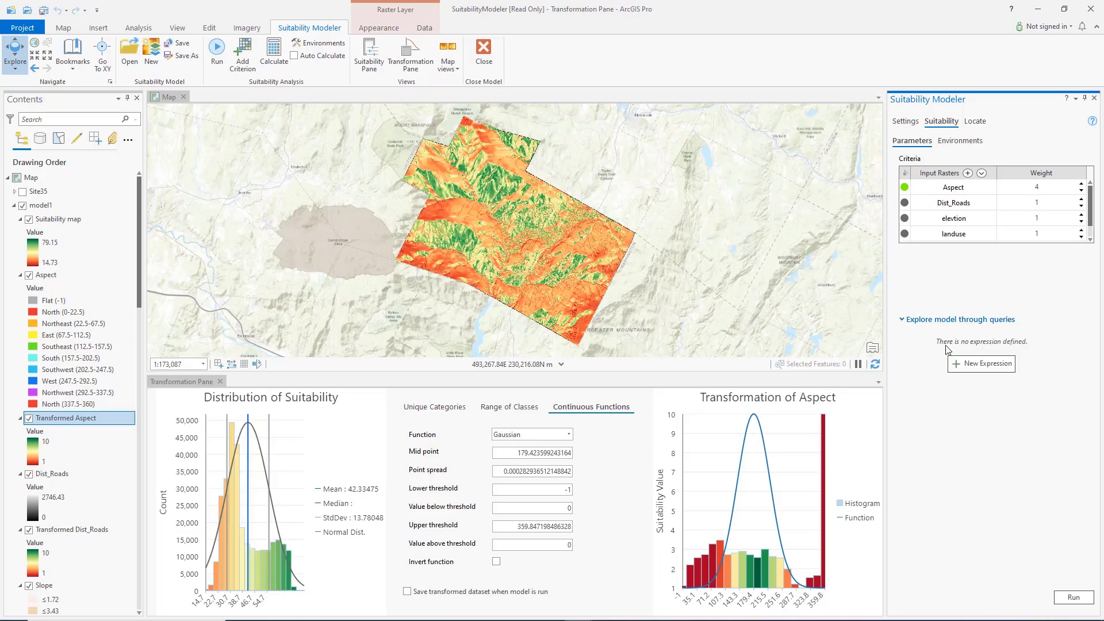
{"action": "left_click", "coordinate": [977, 363]}
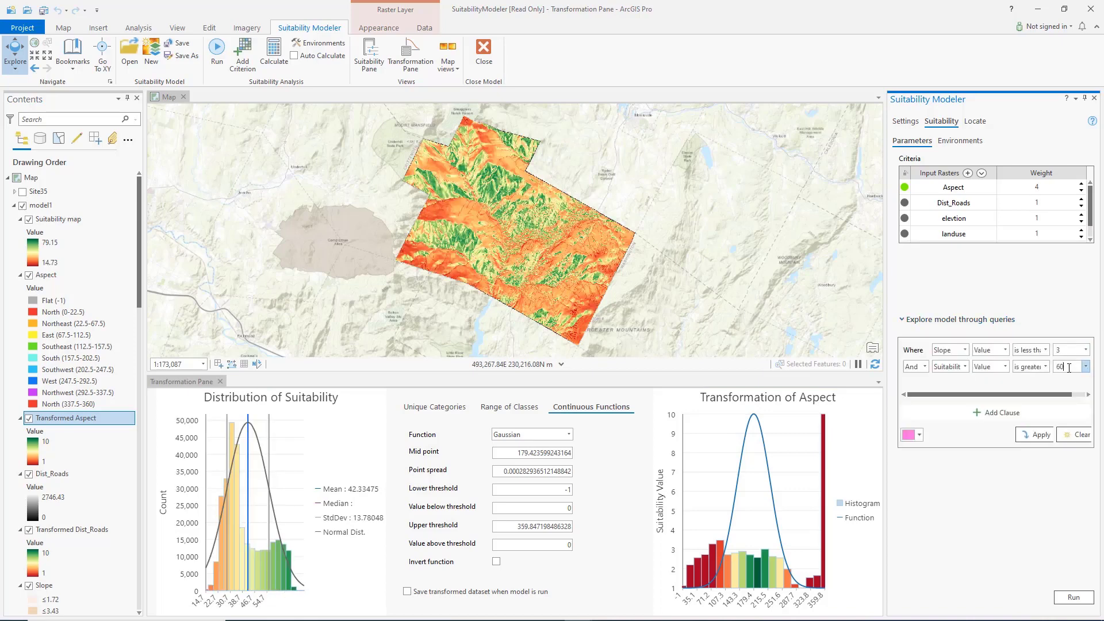
{"action": "left_click", "coordinate": [1035, 434]}
{"action": "scroll", "coordinate": [539, 205], "scroll_direction": "up", "scroll_amount": 4}
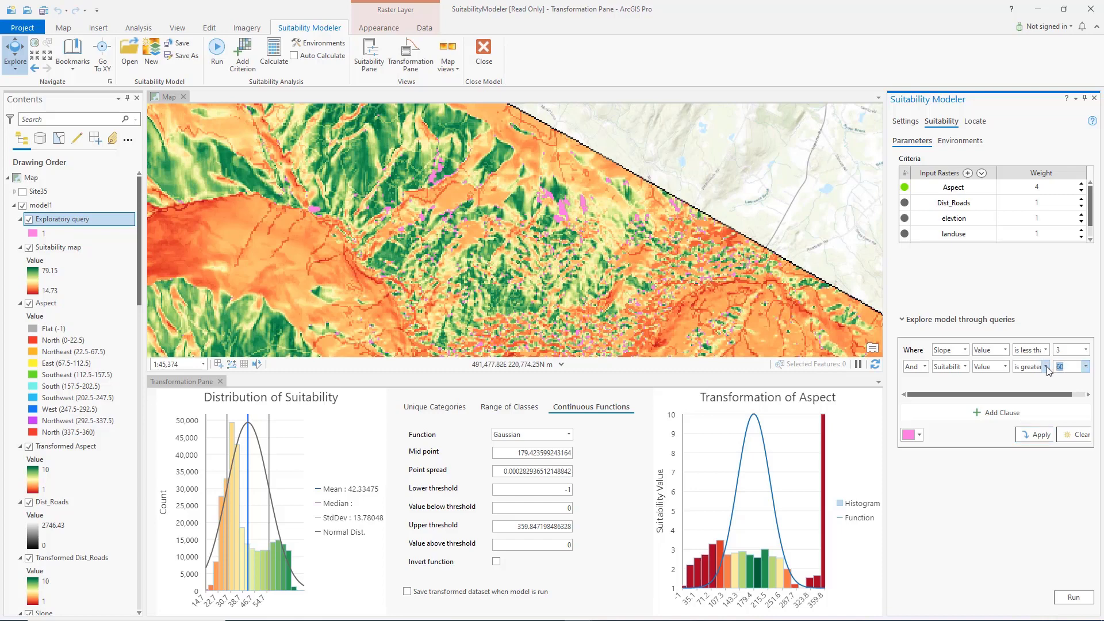
{"action": "type", "text": "30"}
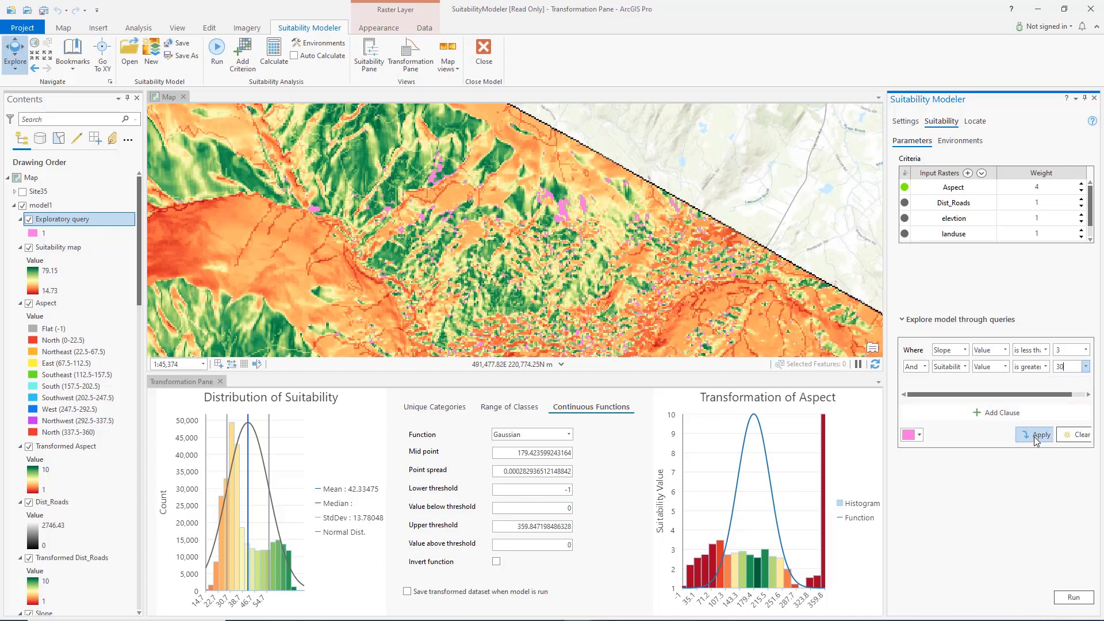
{"action": "left_click", "coordinate": [1035, 436]}
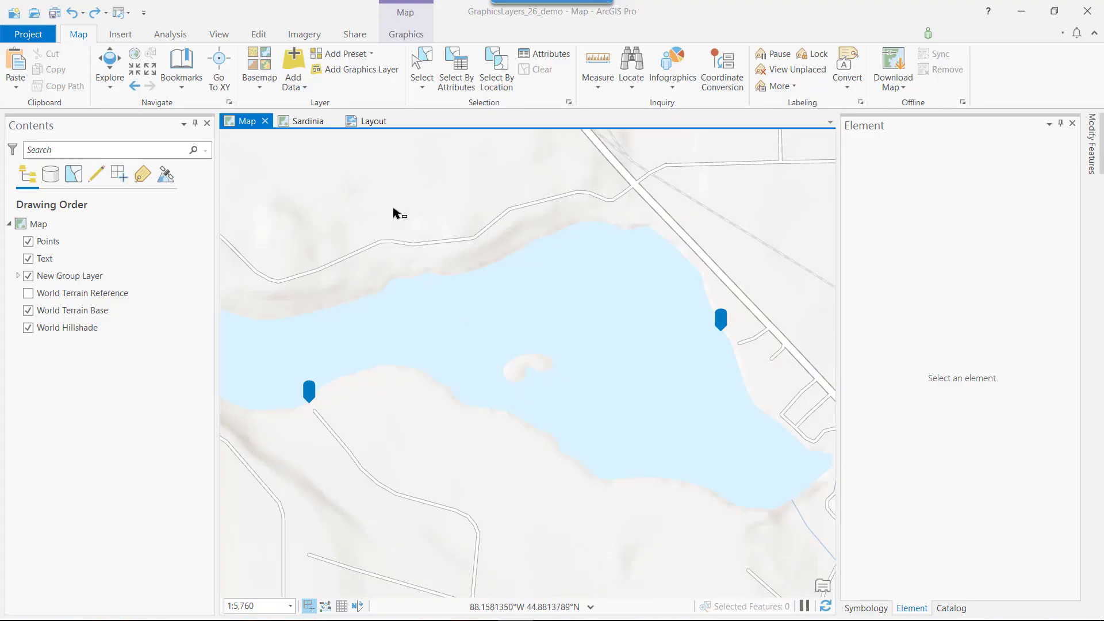
Step: Add a graphics layer to the map and make Graphics Layer the target layer for new graphics
{"action": "left_click", "coordinate": [335, 70]}
{"action": "left_click", "coordinate": [406, 36]}
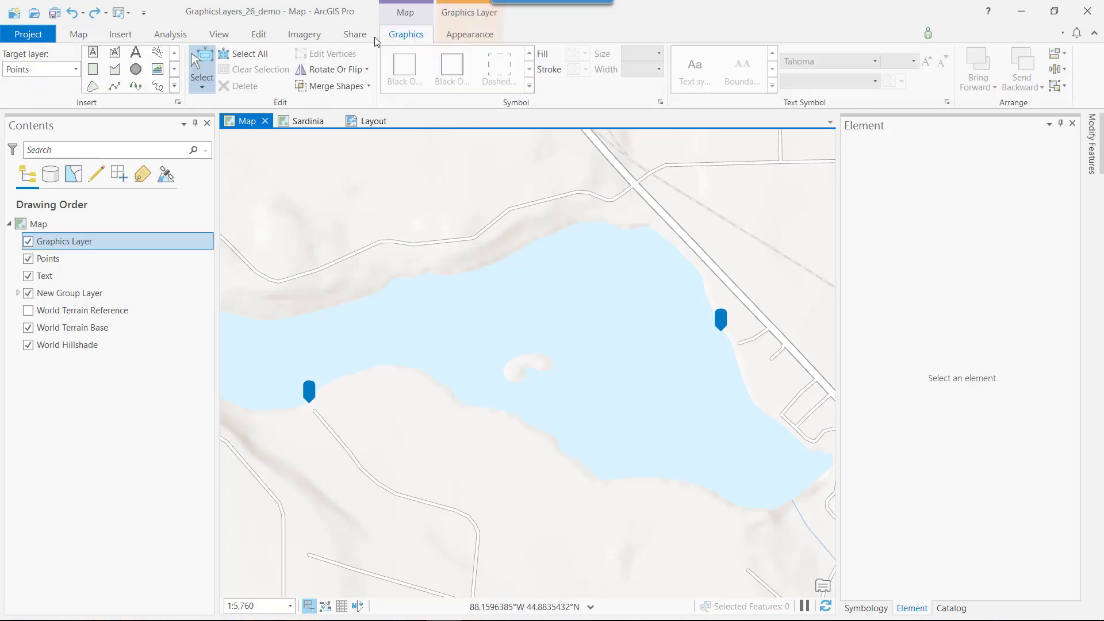
{"action": "left_click", "coordinate": [75, 69]}
{"action": "left_click", "coordinate": [36, 88]}
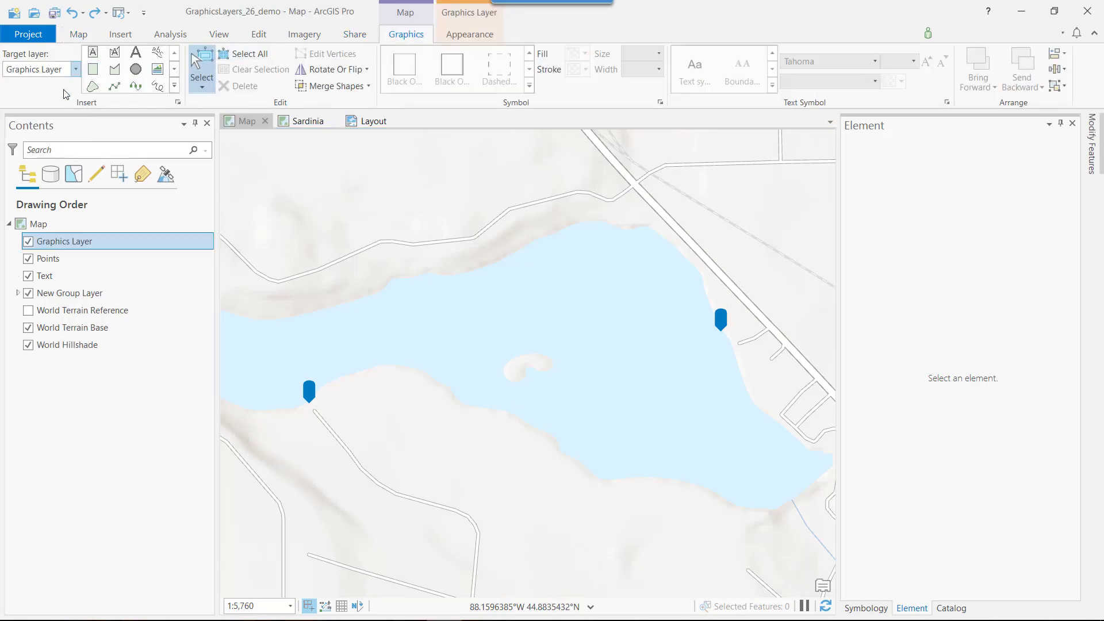
Step: Draw an S-shaped curve about 870 m wide and 154 m high across the lake between the two blue markers
{"action": "left_click", "coordinate": [136, 86]}
{"action": "left_click", "coordinate": [306, 392]}
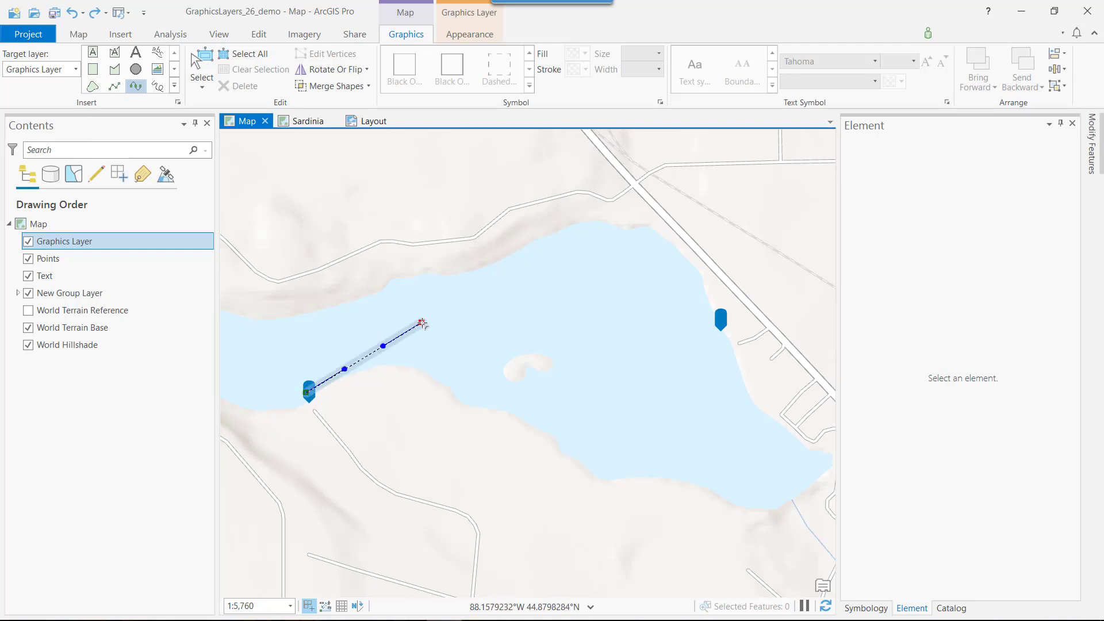
{"action": "left_click_drag", "start_coordinate": [422, 322], "coordinate": [484, 306]}
{"action": "left_click_drag", "start_coordinate": [626, 368], "coordinate": [687, 346]}
{"action": "double_click", "coordinate": [719, 321]}
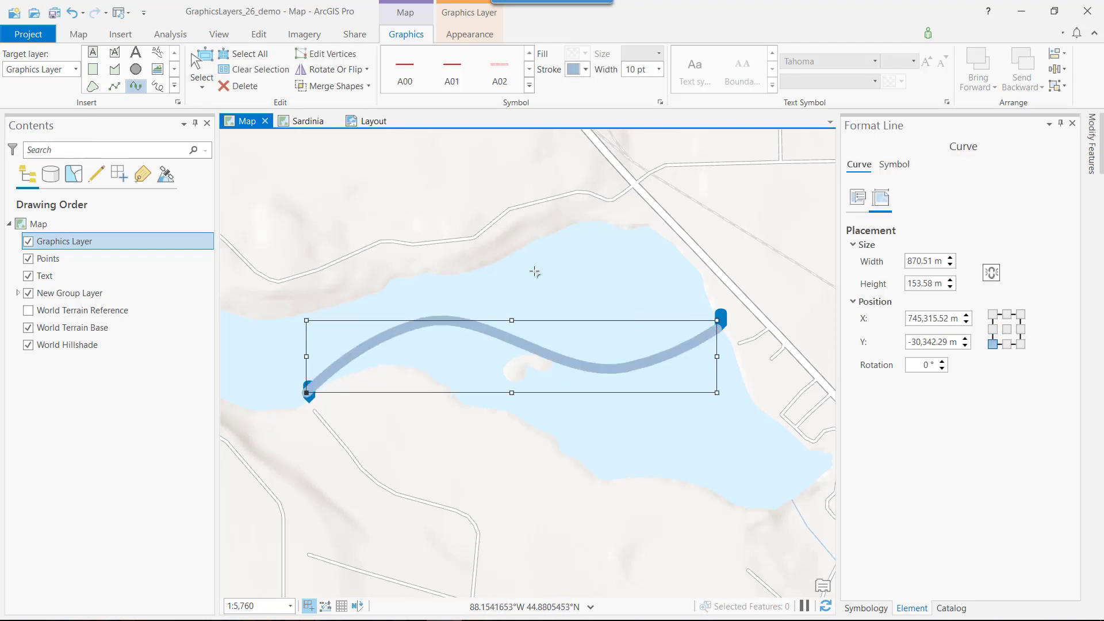
Step: Add a rectangle text graphic over the small island in the lake reading "Monkey Island" on two lines
{"action": "left_click", "coordinate": [96, 53]}
{"action": "left_click", "coordinate": [492, 362]}
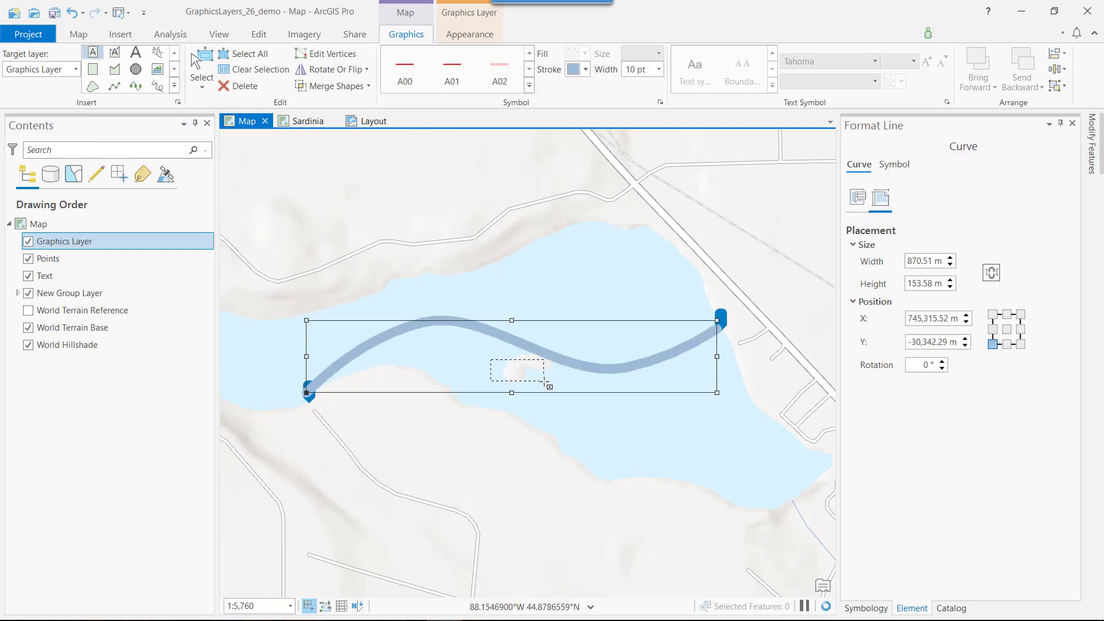
{"action": "type", "text": "Monkey"}
{"action": "key", "text": "Return"}
{"action": "type", "text": "Island"}
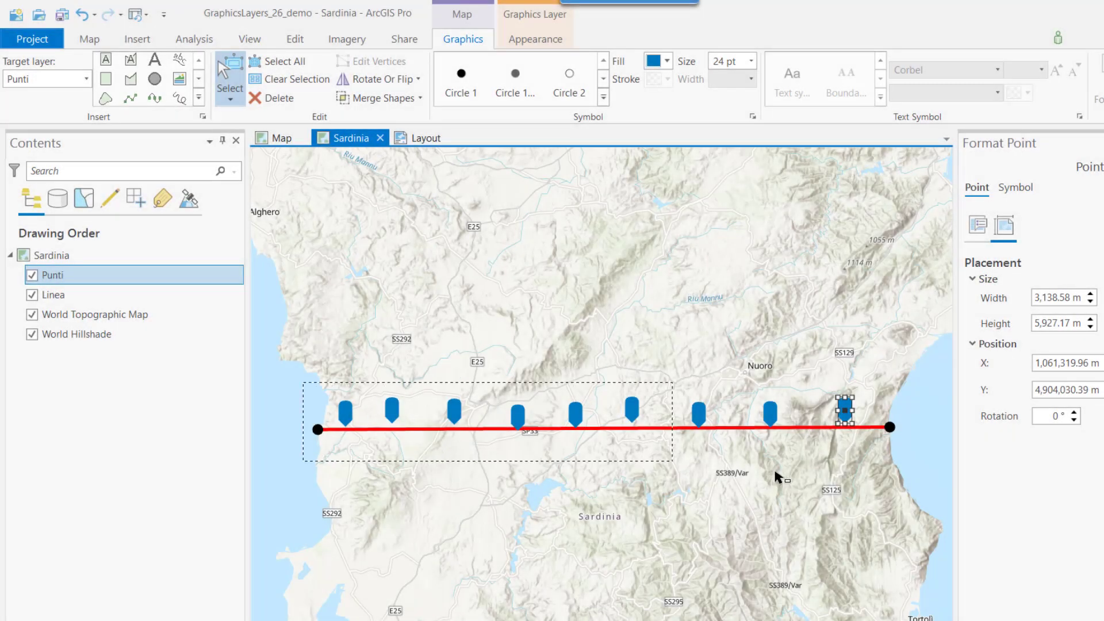
Step: Select all point graphics along the red line on the Sardinia map and distribute them horizontally
{"action": "left_click_drag", "start_coordinate": [778, 477], "coordinate": [920, 460]}
{"action": "right_click", "coordinate": [633, 407]}
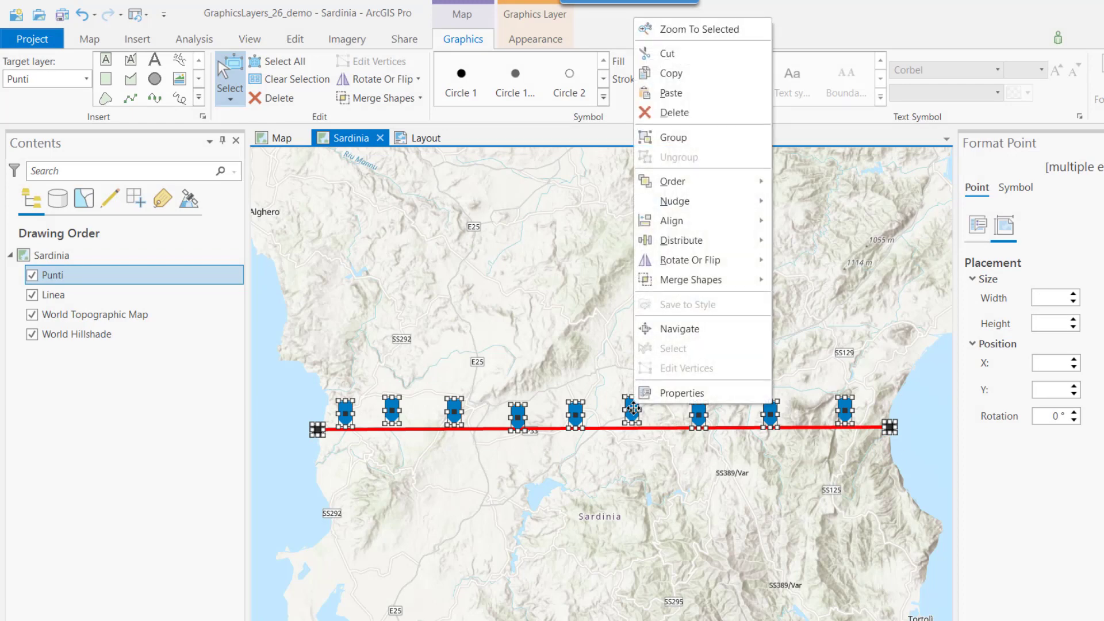
{"action": "mouse_move", "coordinate": [750, 247]}
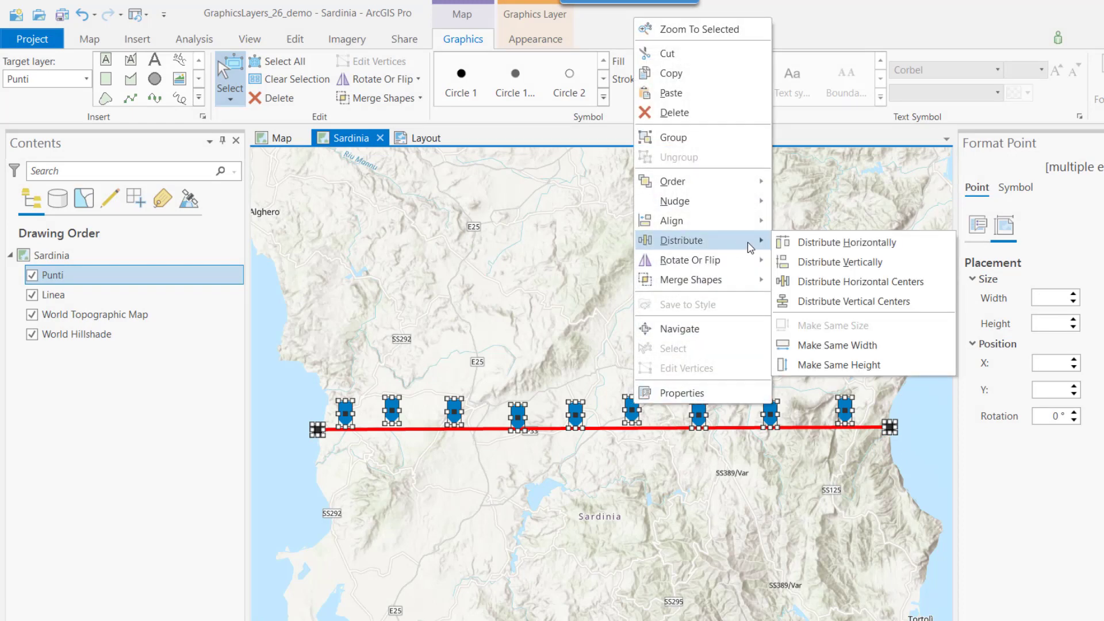
{"action": "left_click", "coordinate": [810, 247]}
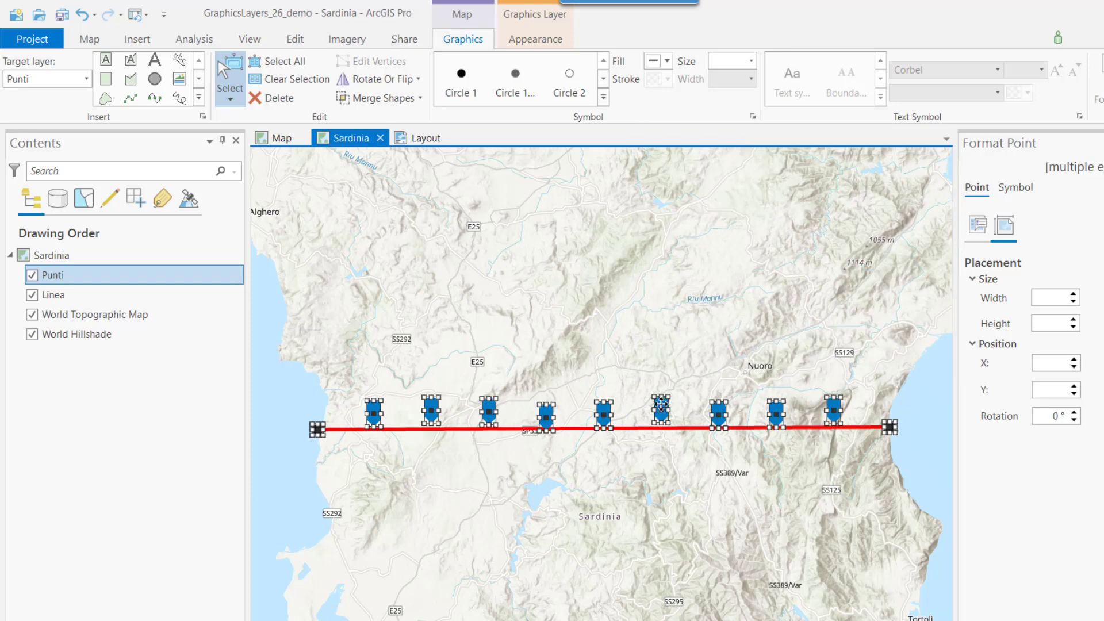
Step: Align the selected point graphics to the bottom and clear the selection
{"action": "right_click", "coordinate": [660, 404]}
{"action": "mouse_move", "coordinate": [772, 226]}
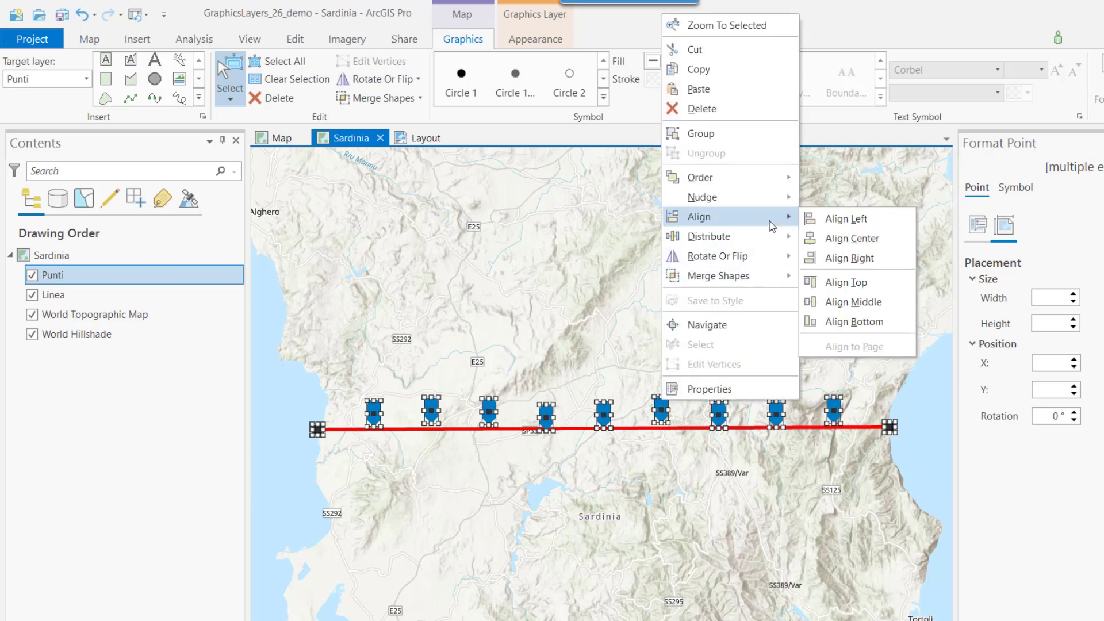
{"action": "left_click", "coordinate": [870, 322]}
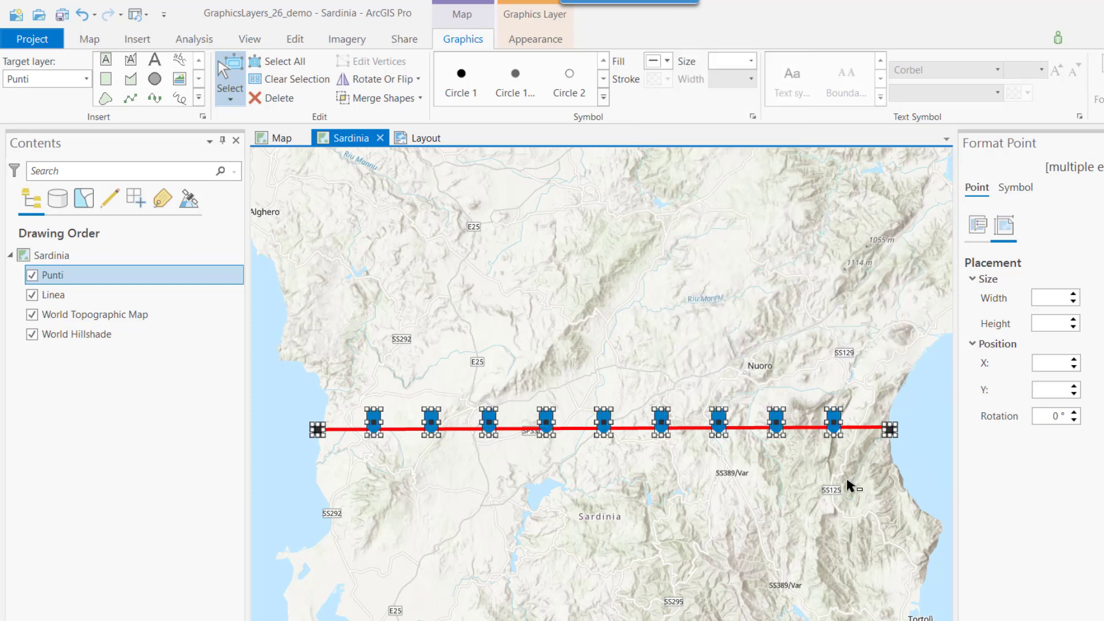
{"action": "left_click", "coordinate": [839, 494]}
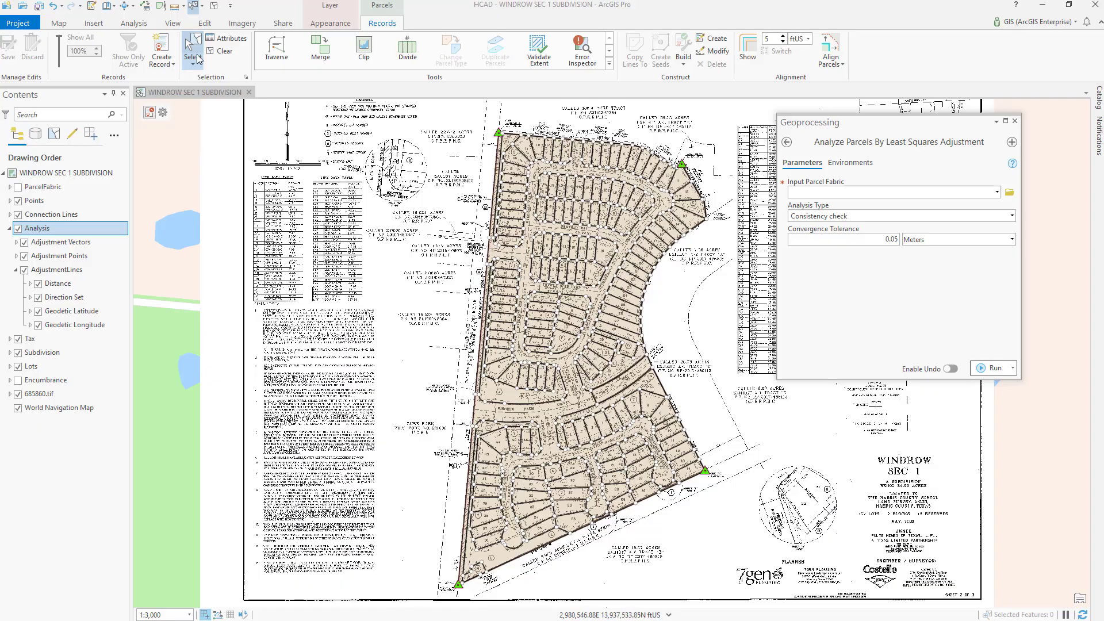
Step: Run Analyze Parcels By Least Squares Adjustment on ParcelFabric with a Consistency check and a 0.05 Meters convergence tolerance
{"action": "left_click", "coordinate": [952, 192]}
{"action": "left_click", "coordinate": [813, 205]}
{"action": "left_click", "coordinate": [991, 368]}
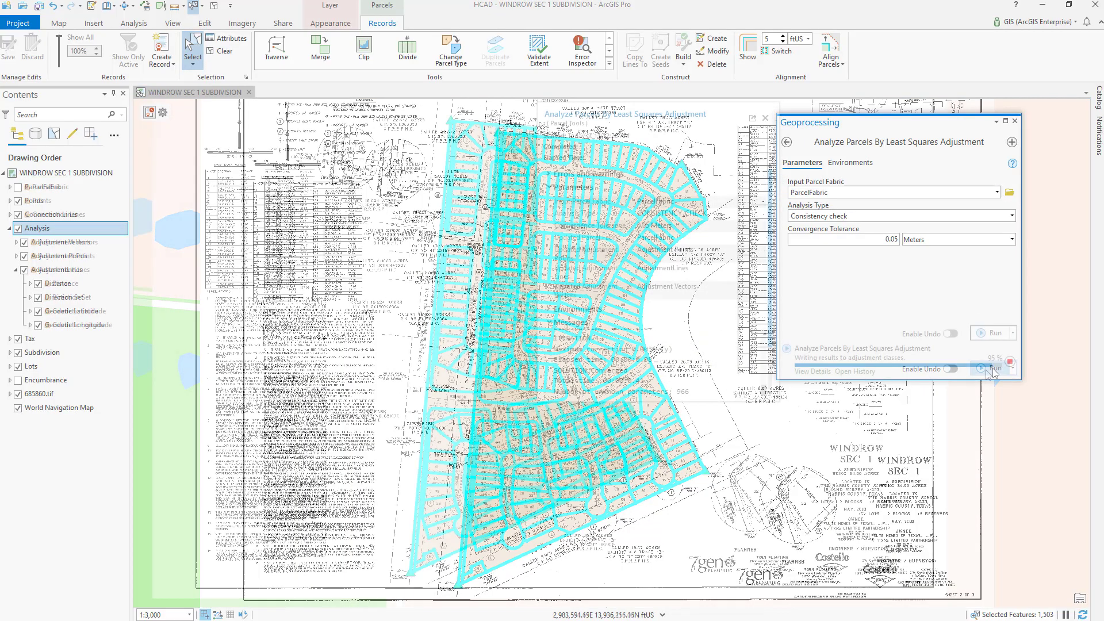
{"action": "mouse_move", "coordinate": [985, 370]}
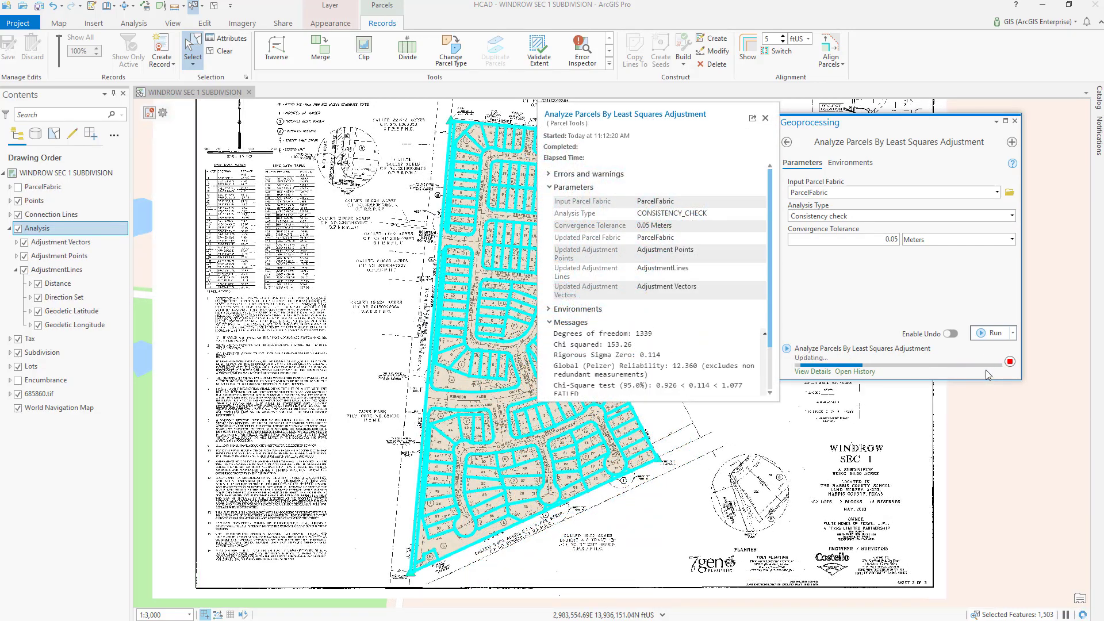
Step: Close the Analyze Parcels By Least Squares Adjustment tool and examine the AdjustmentLines results on the Windrow subdivision map
{"action": "left_click", "coordinate": [1016, 121]}
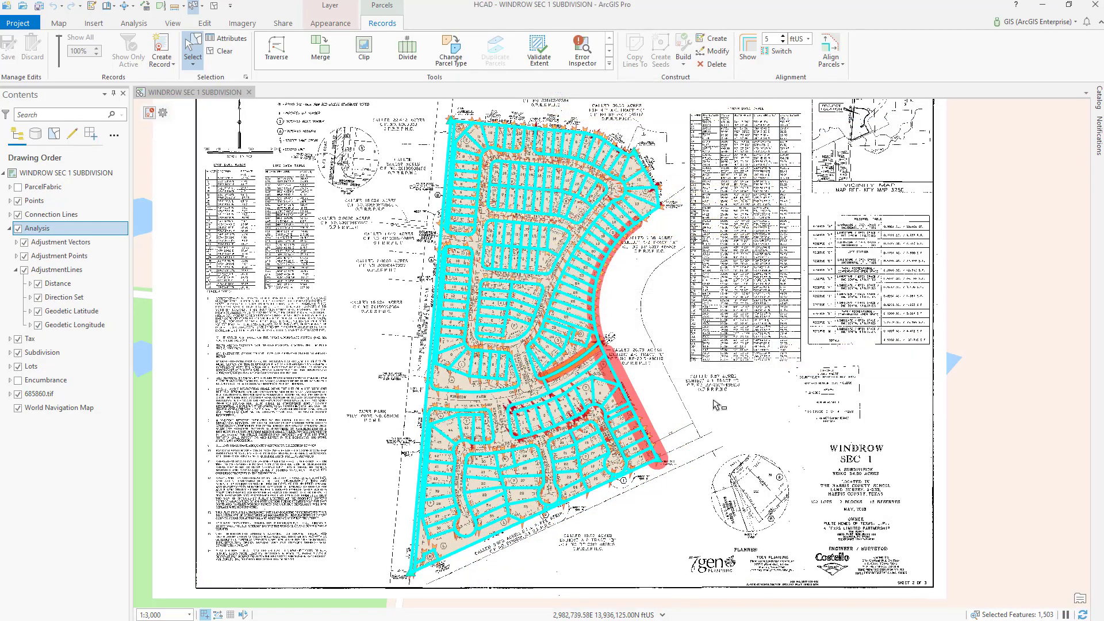
{"action": "left_click", "coordinate": [714, 401]}
{"action": "left_click", "coordinate": [56, 269]}
{"action": "scroll", "coordinate": [647, 426], "scroll_direction": "up", "scroll_amount": 6}
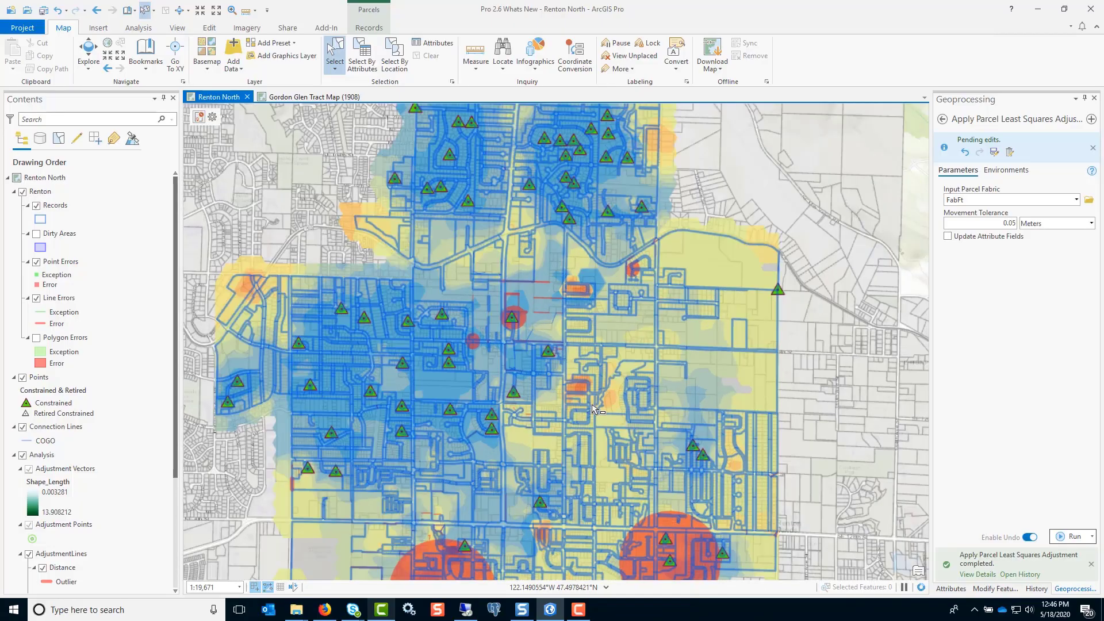
Step: Turn off the Renton layer and the Adjustment Vectors layer in the Renton North map
{"action": "scroll", "coordinate": [592, 405], "scroll_direction": "up", "scroll_amount": 5}
{"action": "left_click", "coordinate": [22, 191]}
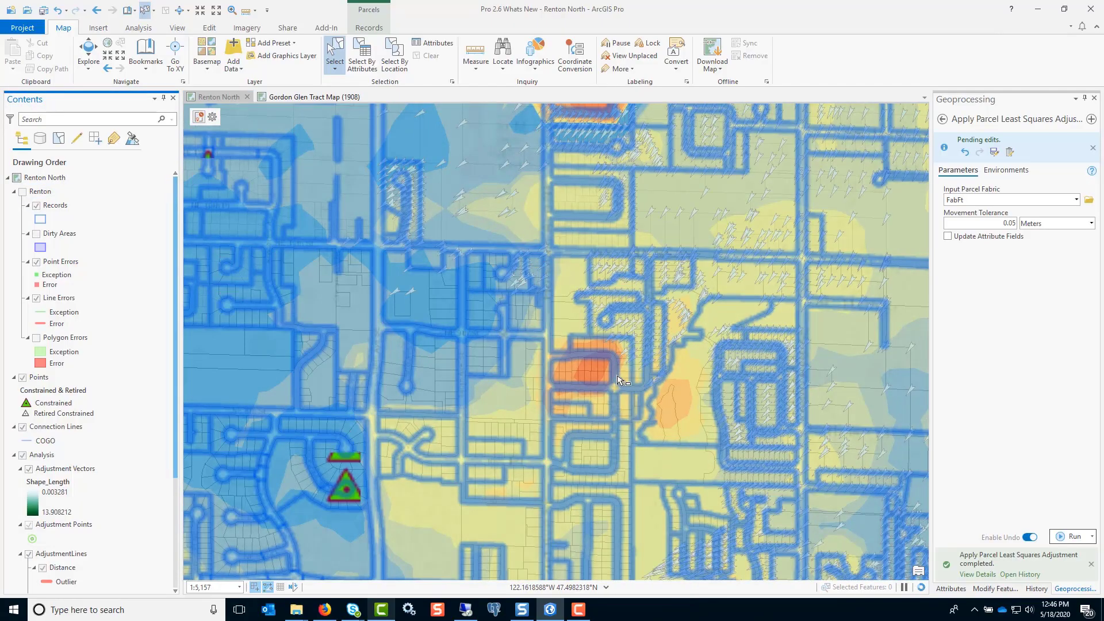
{"action": "left_click", "coordinate": [28, 469]}
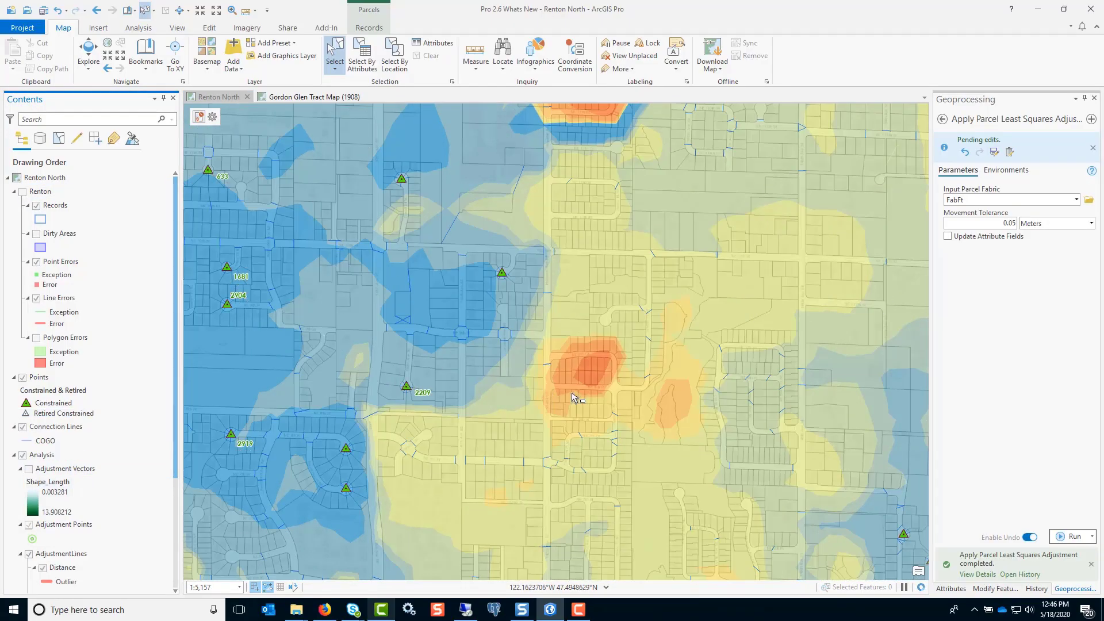
{"action": "scroll", "coordinate": [612, 376], "scroll_direction": "up", "scroll_amount": 5}
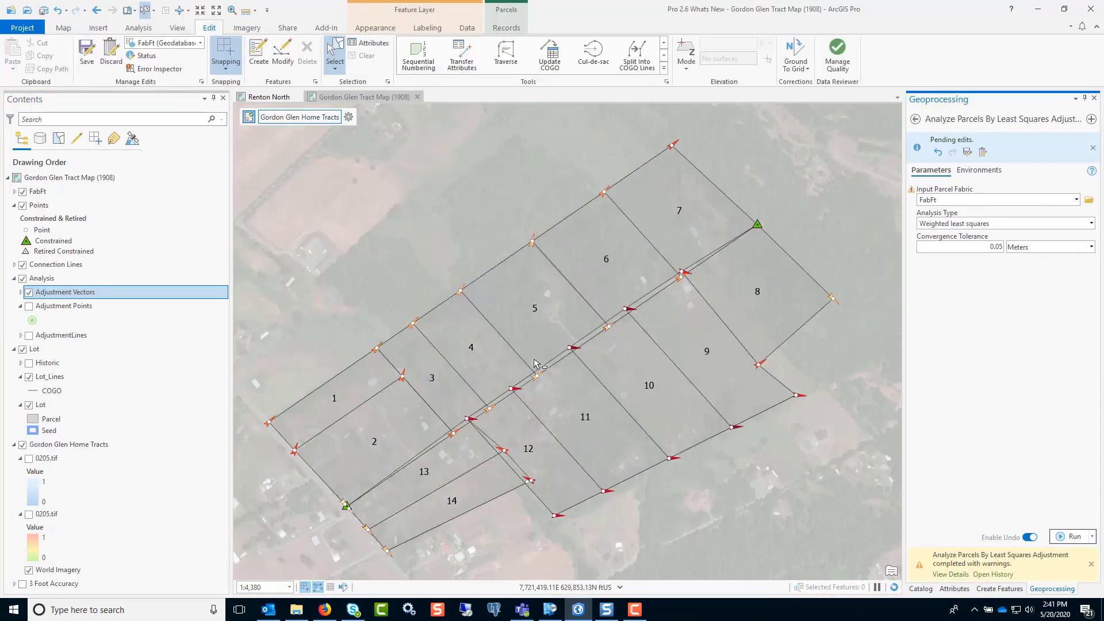
Step: Run Apply Parcel Least Squares Adjustment on FabFt with a 0.05 Meters movement tolerance and turn off the Analysis layer
{"action": "left_click", "coordinate": [916, 119]}
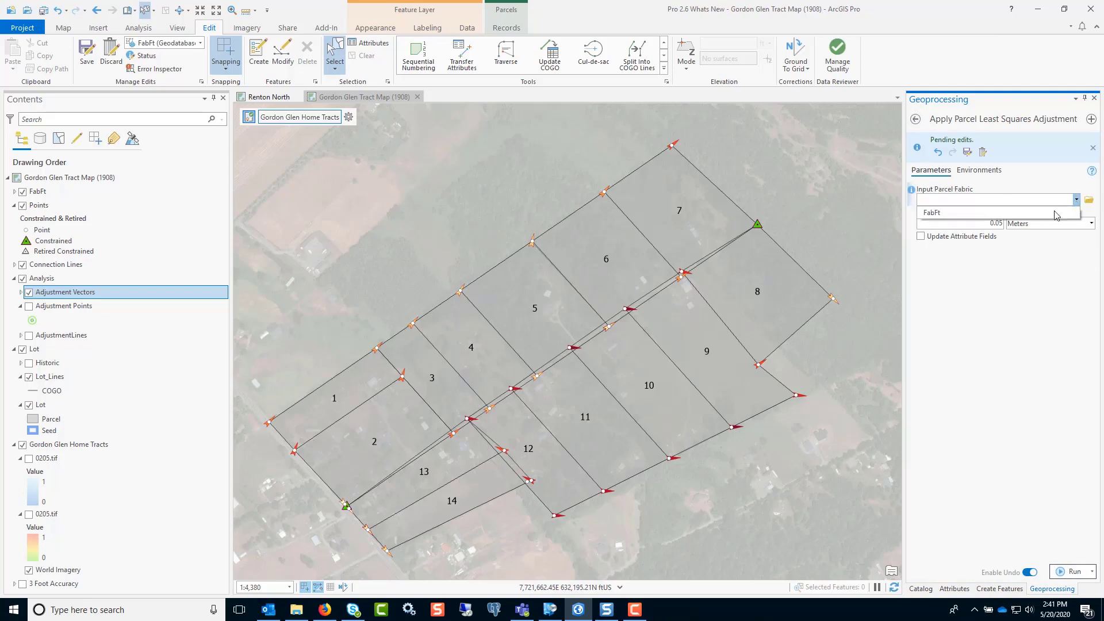
{"action": "left_click", "coordinate": [1073, 572]}
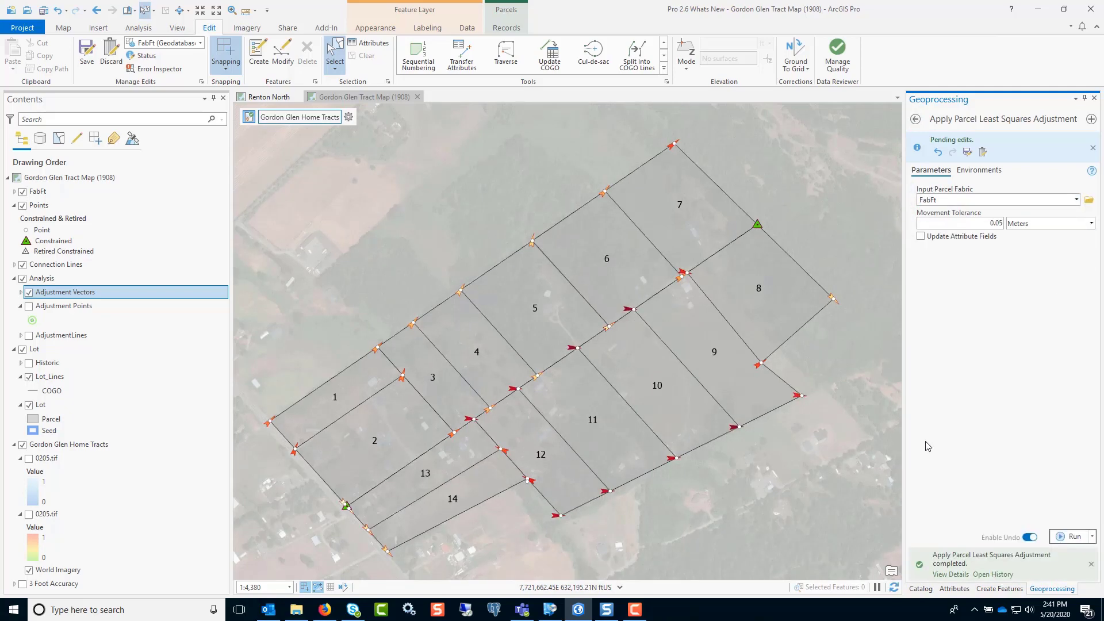
{"action": "left_click", "coordinate": [23, 279]}
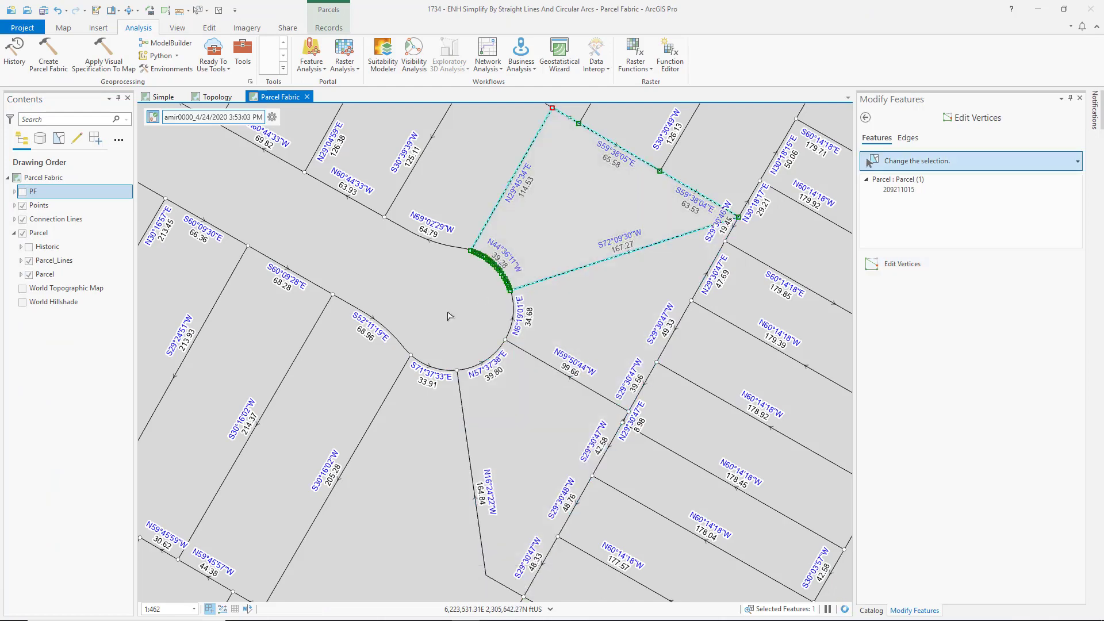
Step: Clear the selected parcel and select all parcel features around the cul-de-sac with a rectangle
{"action": "left_click", "coordinate": [449, 316]}
{"action": "left_click", "coordinate": [219, 10]}
{"action": "left_click_drag", "start_coordinate": [332, 170], "coordinate": [614, 489]}
Step: Search the geoprocessing tools for "simplify by" and close the Geoprocessing pane
{"action": "left_click", "coordinate": [243, 54]}
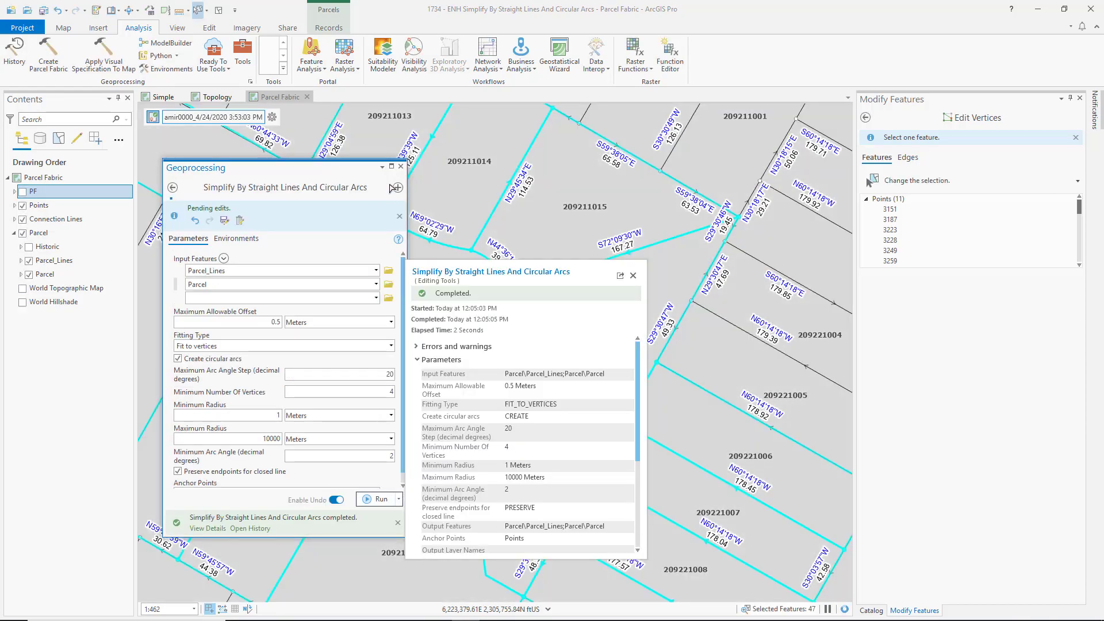
{"action": "left_click", "coordinate": [400, 166]}
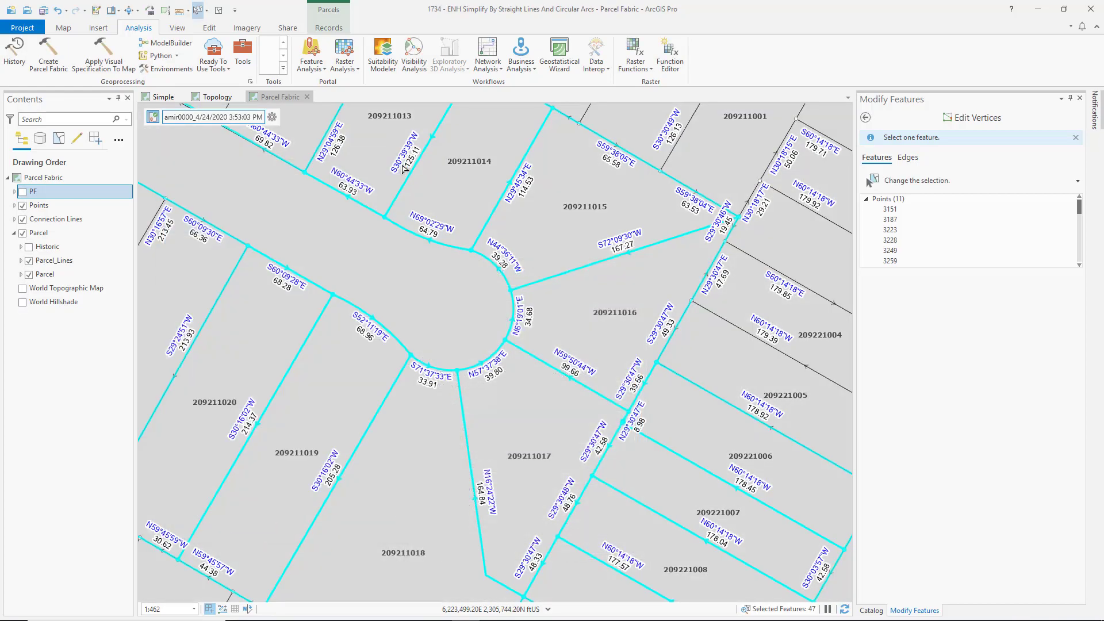
{"action": "left_click", "coordinate": [458, 439]}
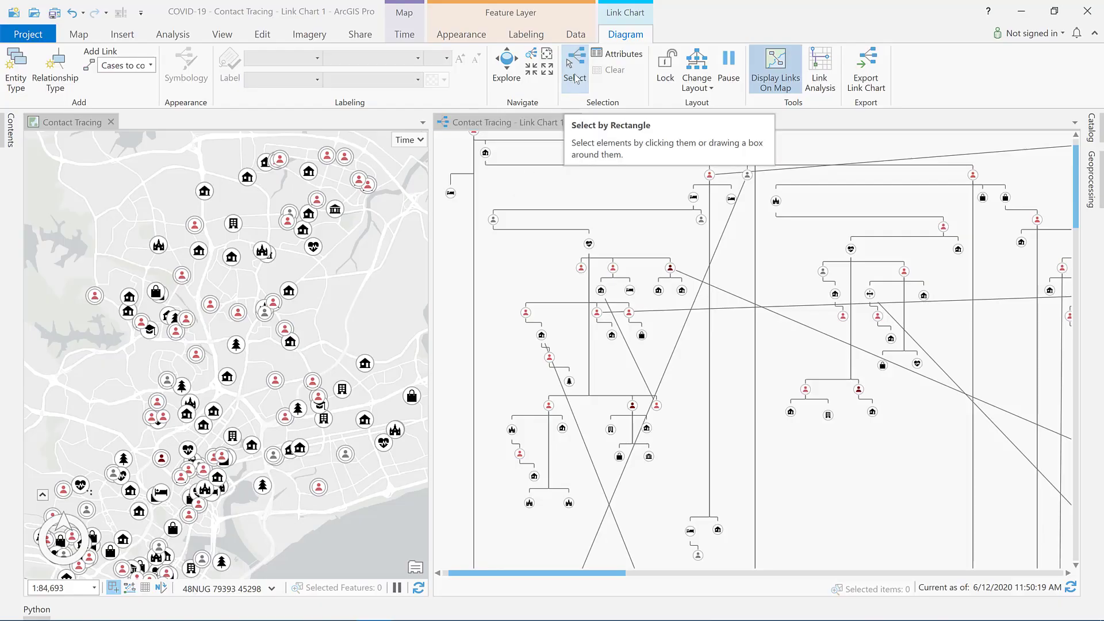
Step: Select a large group of entities in the Contact Tracing link chart with a rectangle and clear the selection
{"action": "left_click", "coordinate": [576, 75]}
{"action": "left_click_drag", "start_coordinate": [489, 189], "coordinate": [949, 497]}
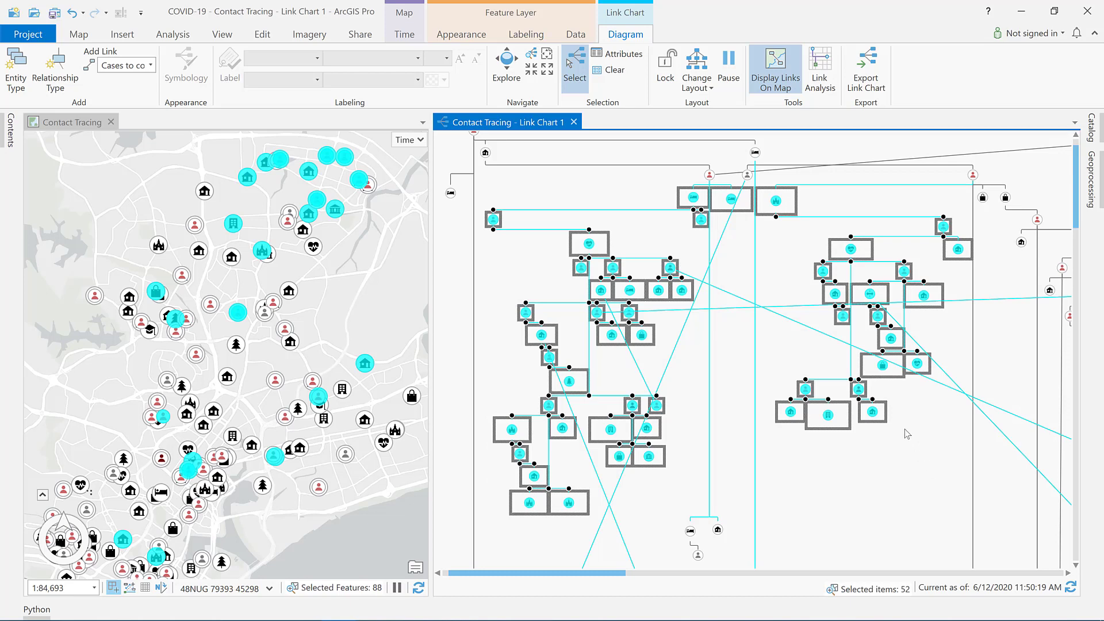
{"action": "left_click", "coordinate": [613, 71]}
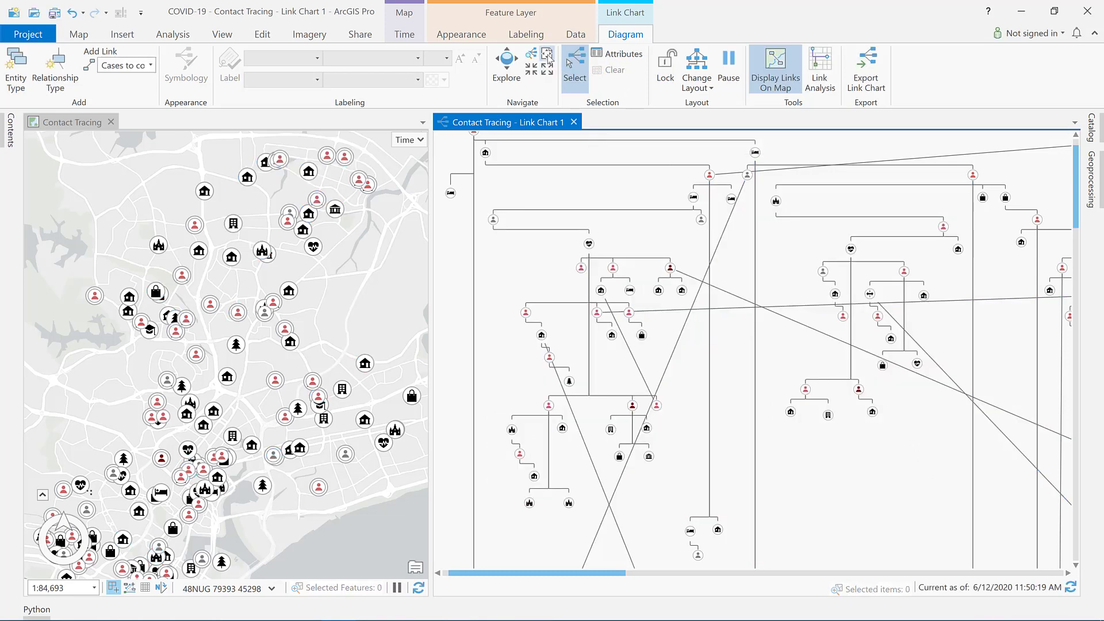
Step: Change the layout of the whole Contact Tracing link chart so linked entities spread out in radial clusters
{"action": "left_click", "coordinate": [547, 55]}
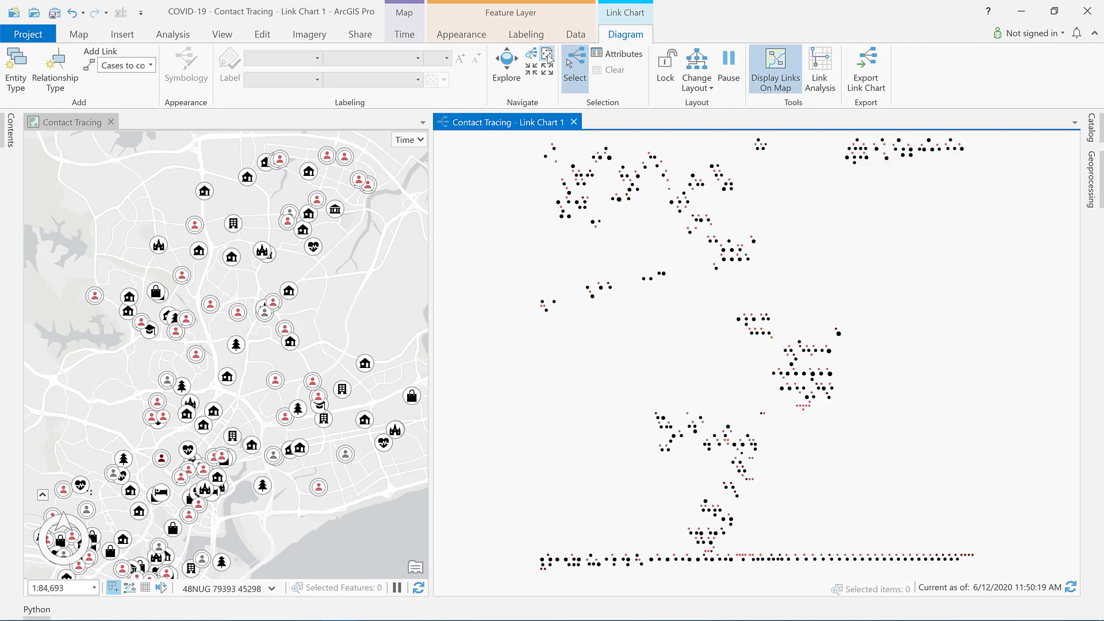
{"action": "left_click", "coordinate": [699, 92]}
{"action": "left_click", "coordinate": [715, 138]}
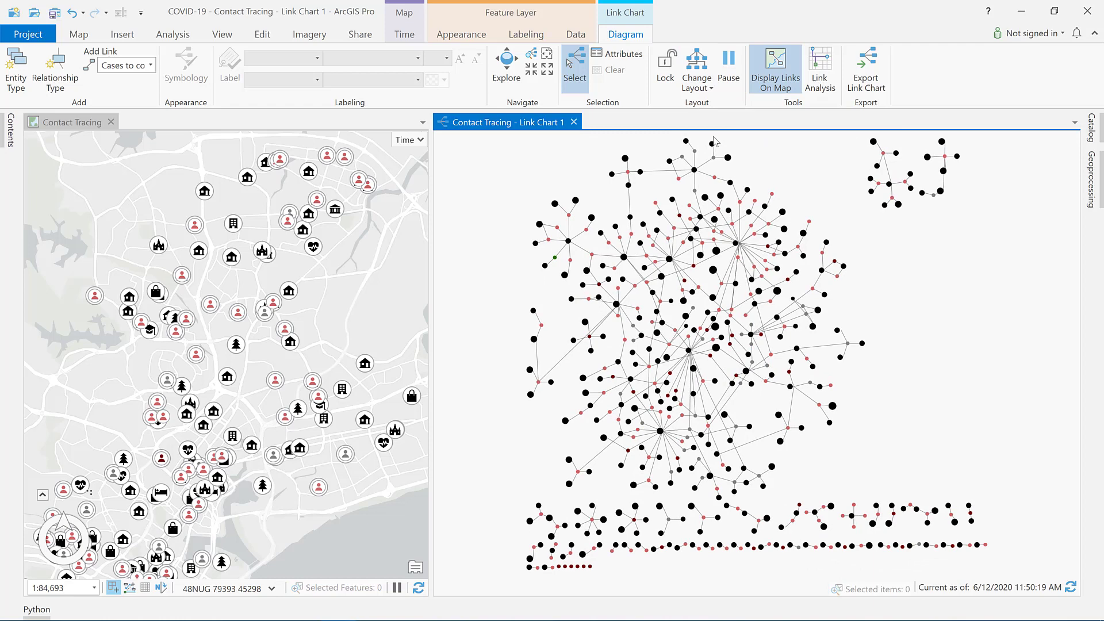
Step: Set up a link analysis on the chart with the Path method, Shortest Path type and All Directions
{"action": "left_click", "coordinate": [532, 56]}
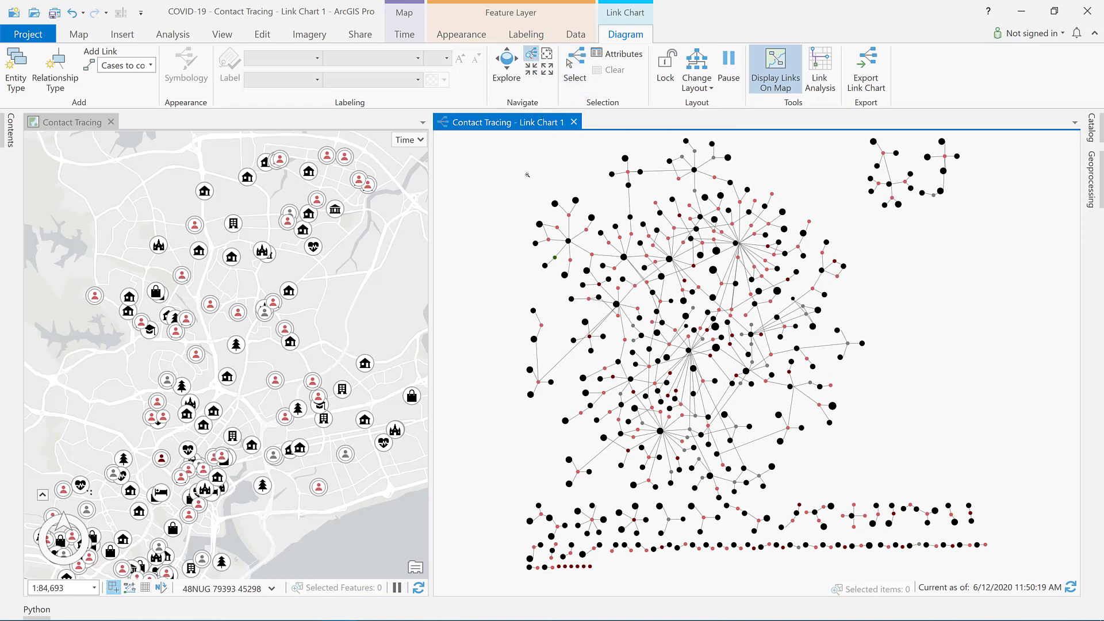
{"action": "left_click_drag", "start_coordinate": [576, 224], "coordinate": [712, 320]}
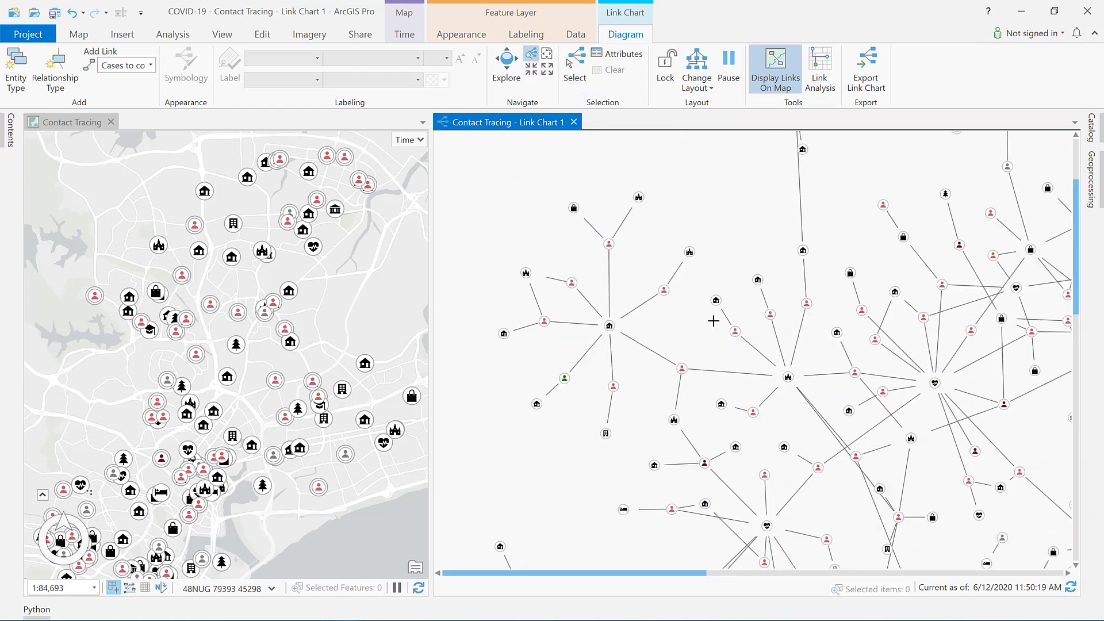
{"action": "left_click", "coordinate": [819, 69]}
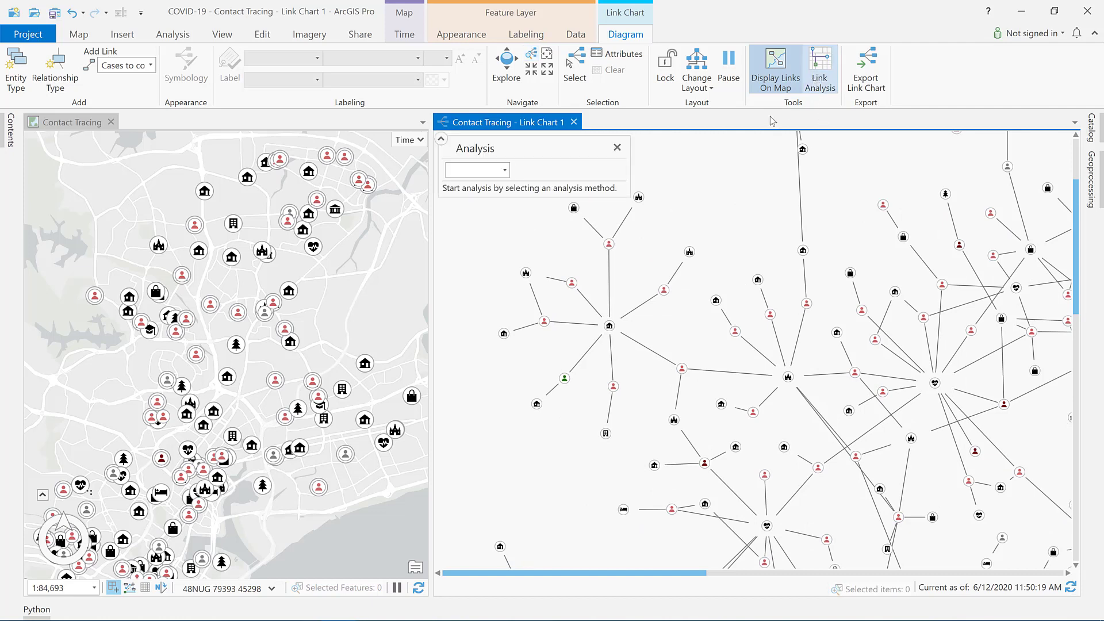
{"action": "left_click", "coordinate": [509, 172]}
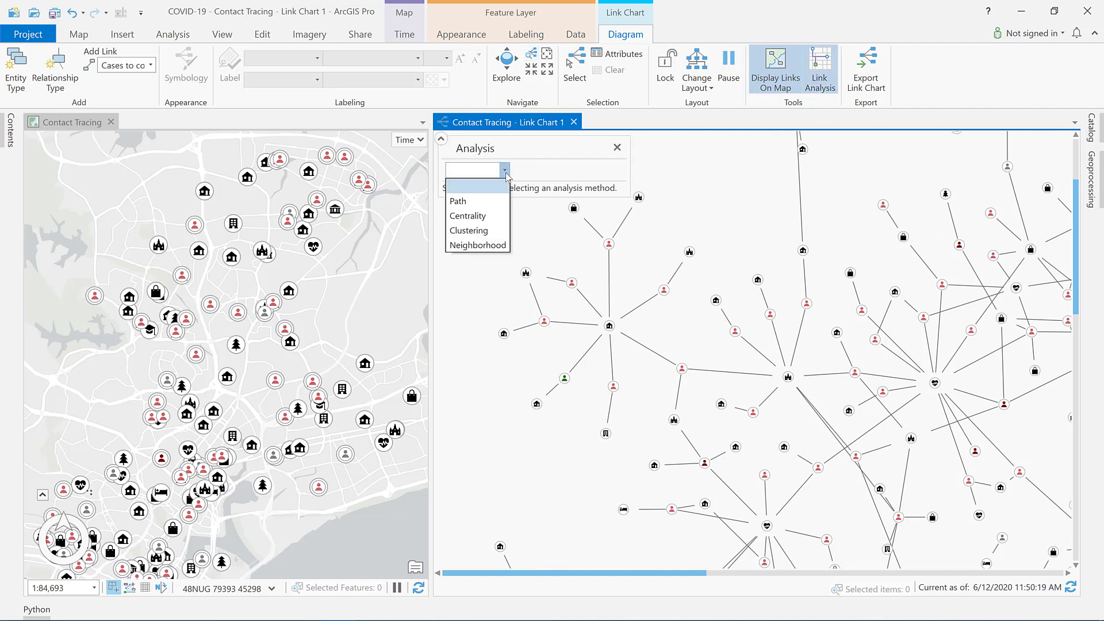
{"action": "left_click", "coordinate": [489, 206]}
{"action": "left_click", "coordinate": [572, 171]}
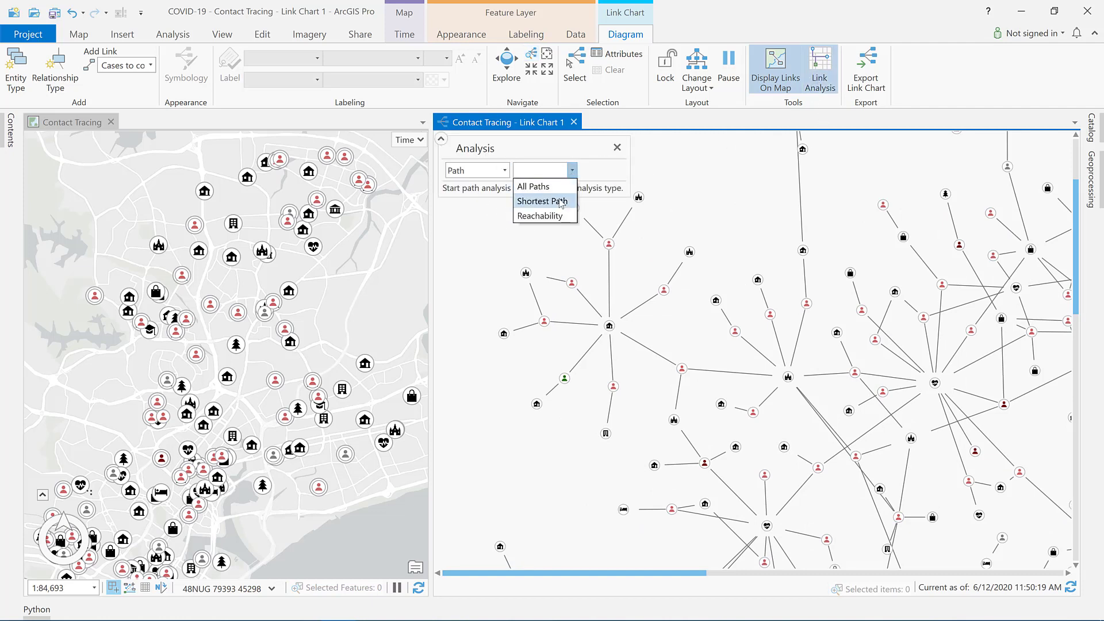
{"action": "left_click", "coordinate": [532, 200]}
{"action": "left_click", "coordinate": [651, 171]}
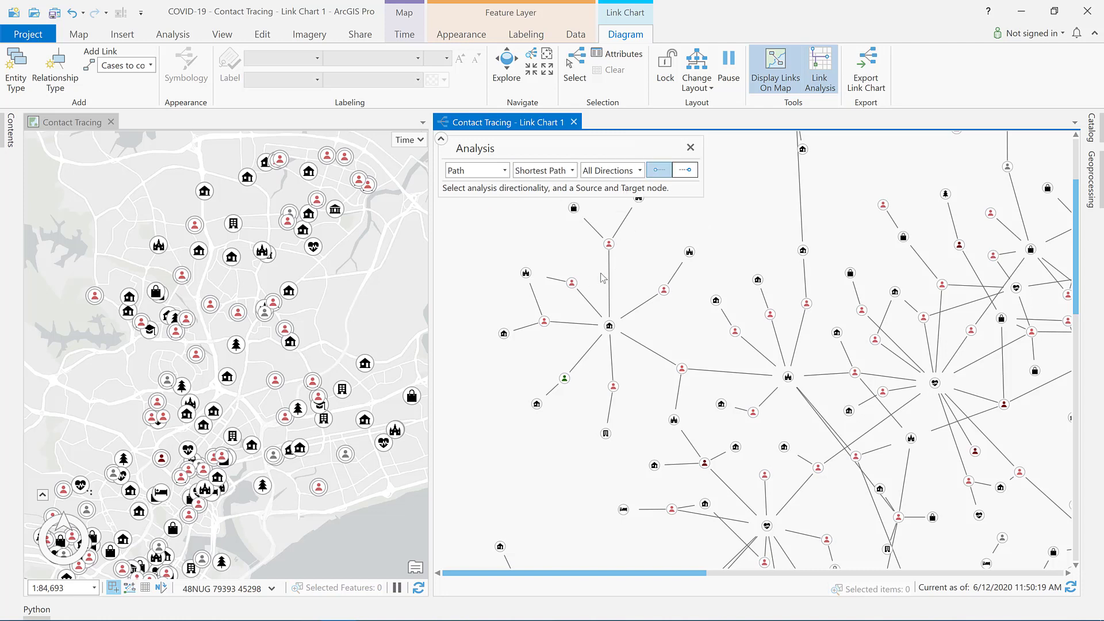
Step: Set the Church of Christ the King node as source and the Jurong West Street node as target, and pick the resulting path
{"action": "left_click", "coordinate": [527, 274]}
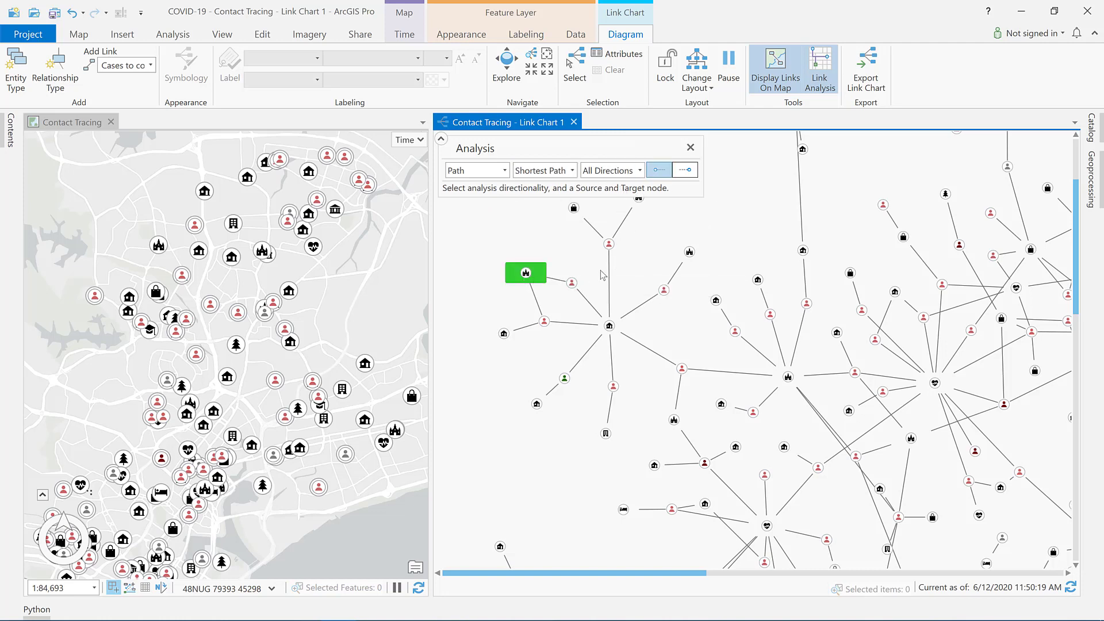
{"action": "left_click", "coordinate": [686, 172]}
{"action": "left_click", "coordinate": [850, 274]}
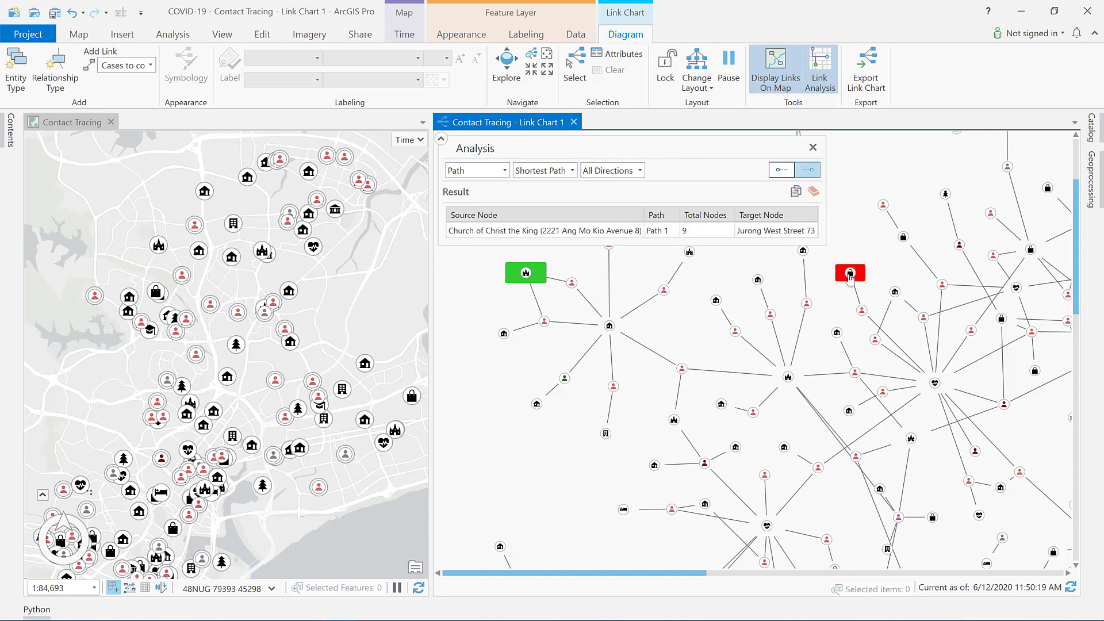
{"action": "left_click", "coordinate": [625, 234]}
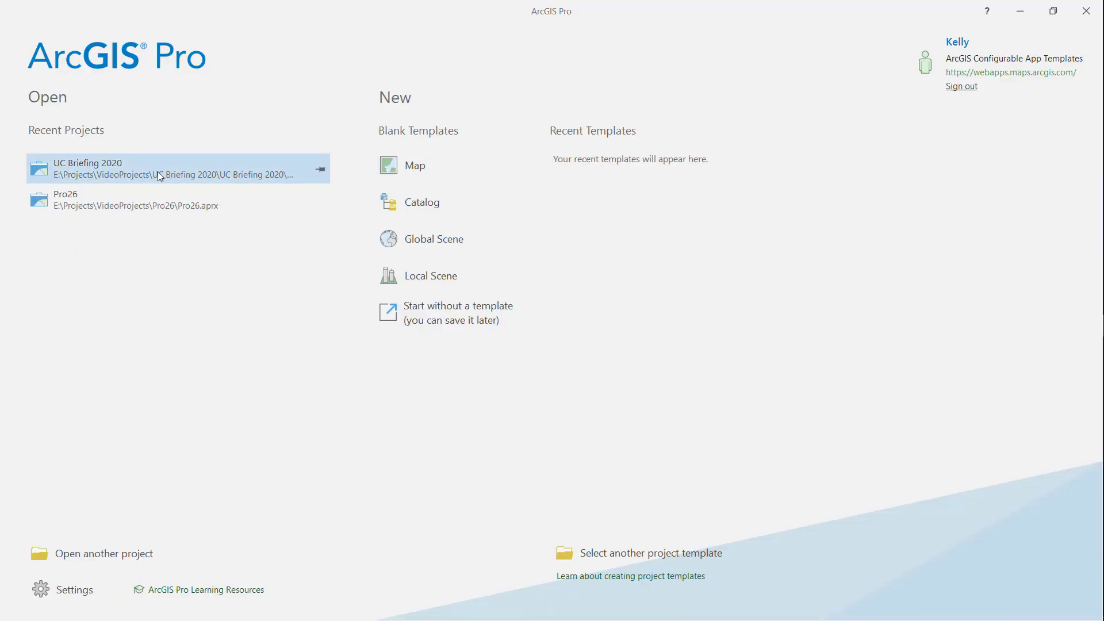
Step: Open the UC Briefing 2020 project recovered from its backup and show the Project Recovery settings in the general options
{"action": "left_click", "coordinate": [157, 171]}
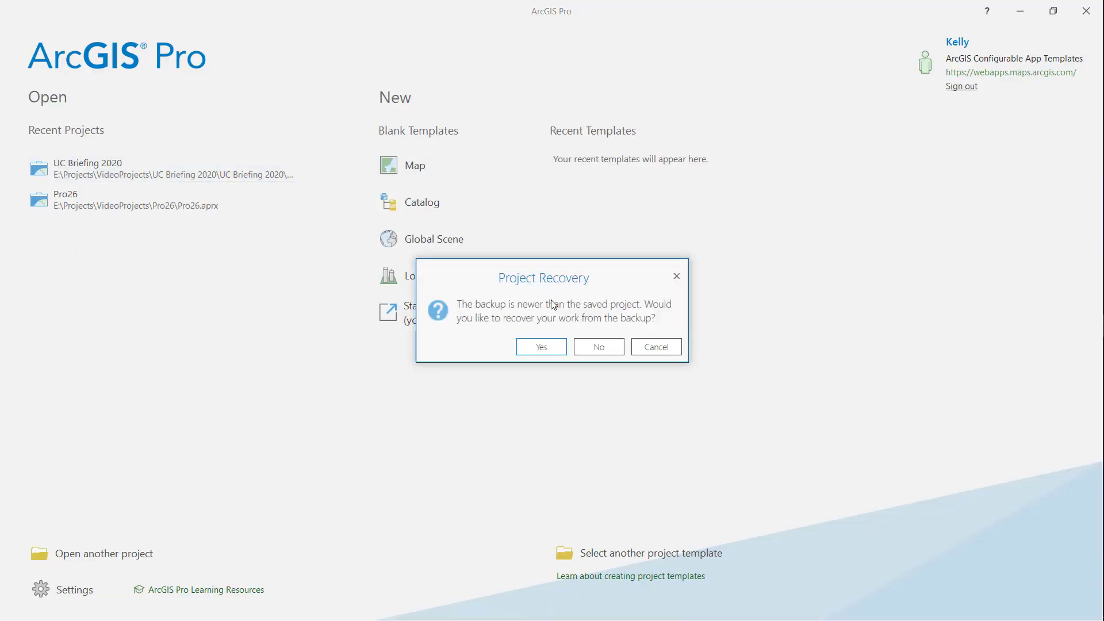
{"action": "left_click", "coordinate": [553, 347]}
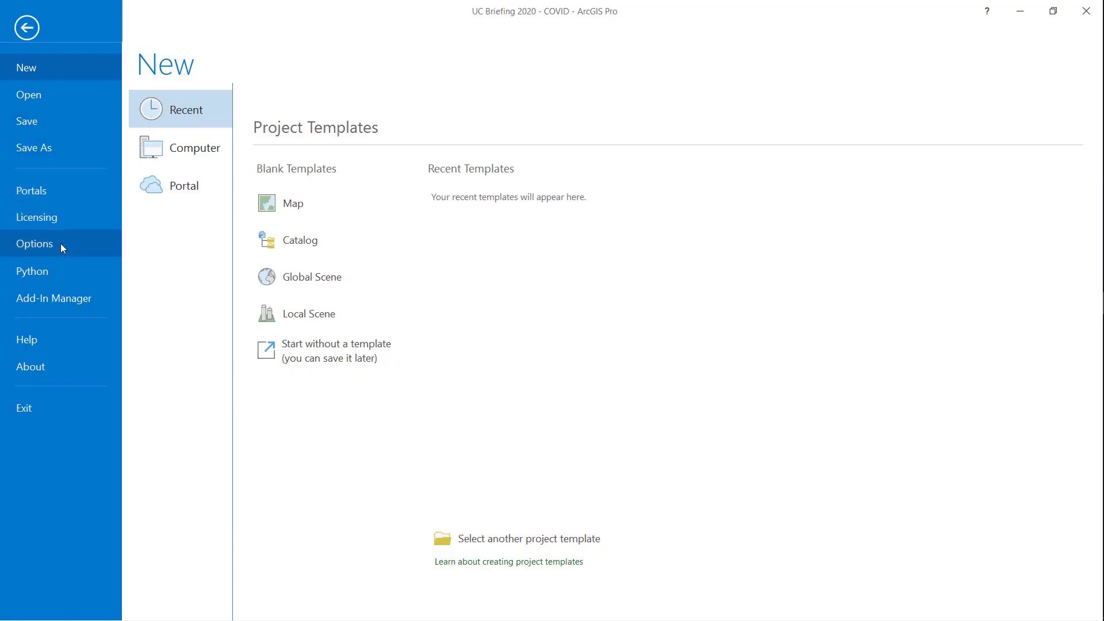
{"action": "left_click", "coordinate": [61, 244]}
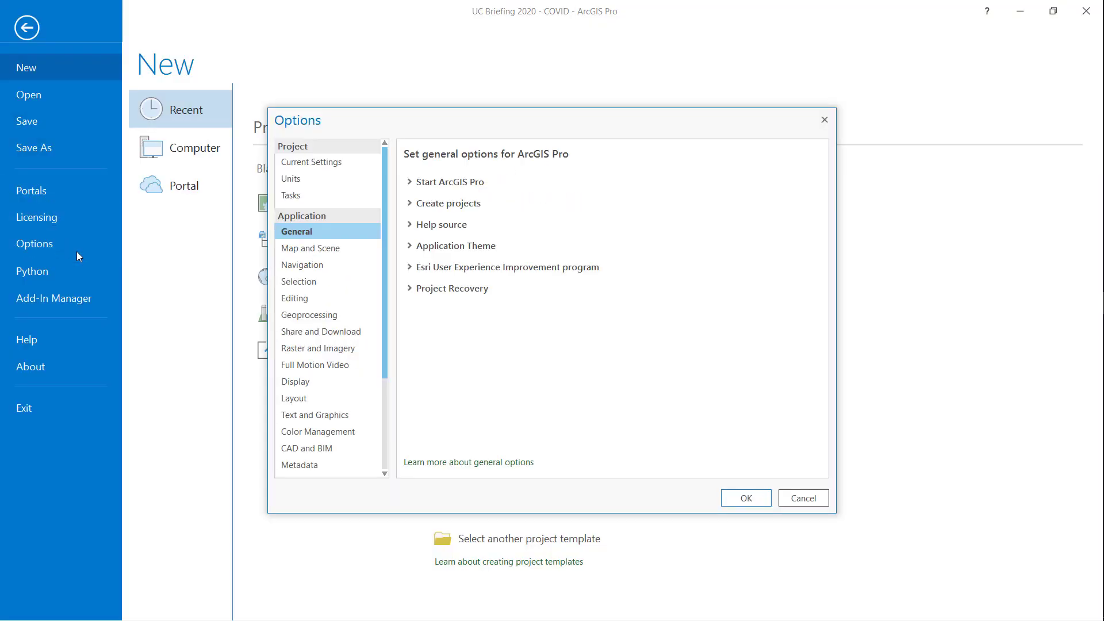
{"action": "left_click", "coordinate": [411, 291]}
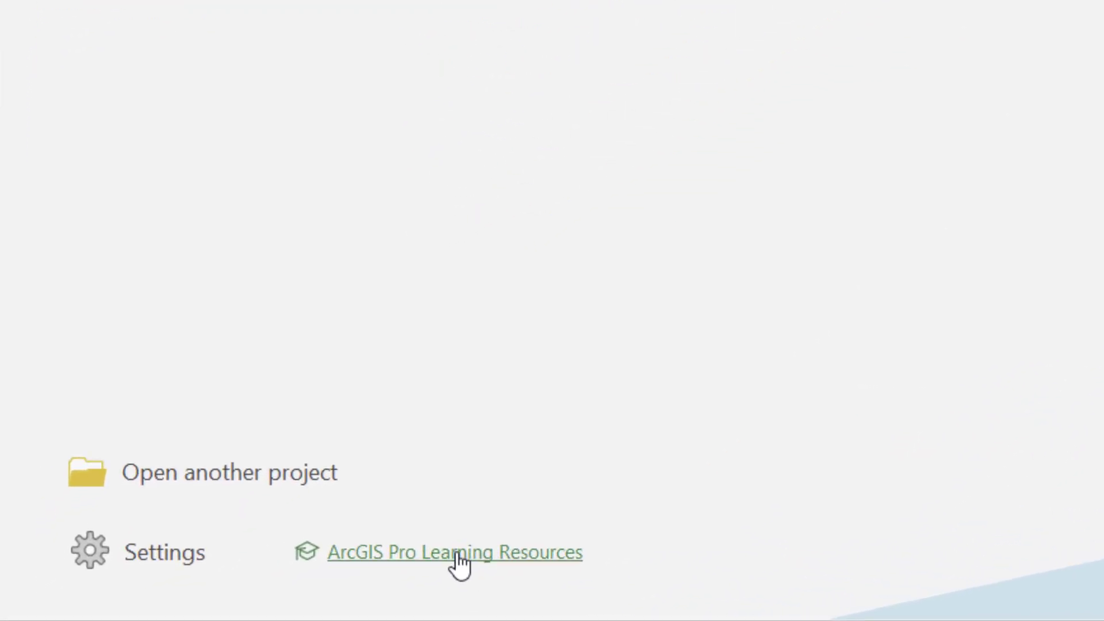
Step: Open the ArcGIS Pro Learning Resources page in the browser and look through the discovery paths
{"action": "left_click", "coordinate": [460, 553]}
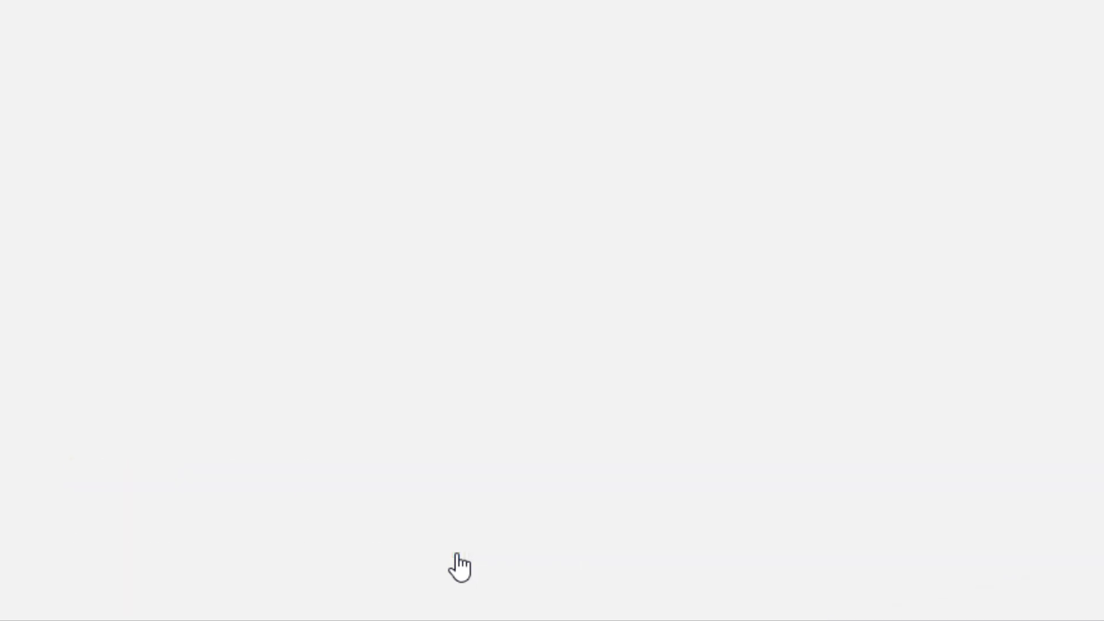
{"action": "scroll", "coordinate": [182, 520], "scroll_direction": "down", "scroll_amount": 5}
{"action": "scroll", "coordinate": [182, 521], "scroll_direction": "down", "scroll_amount": 2}
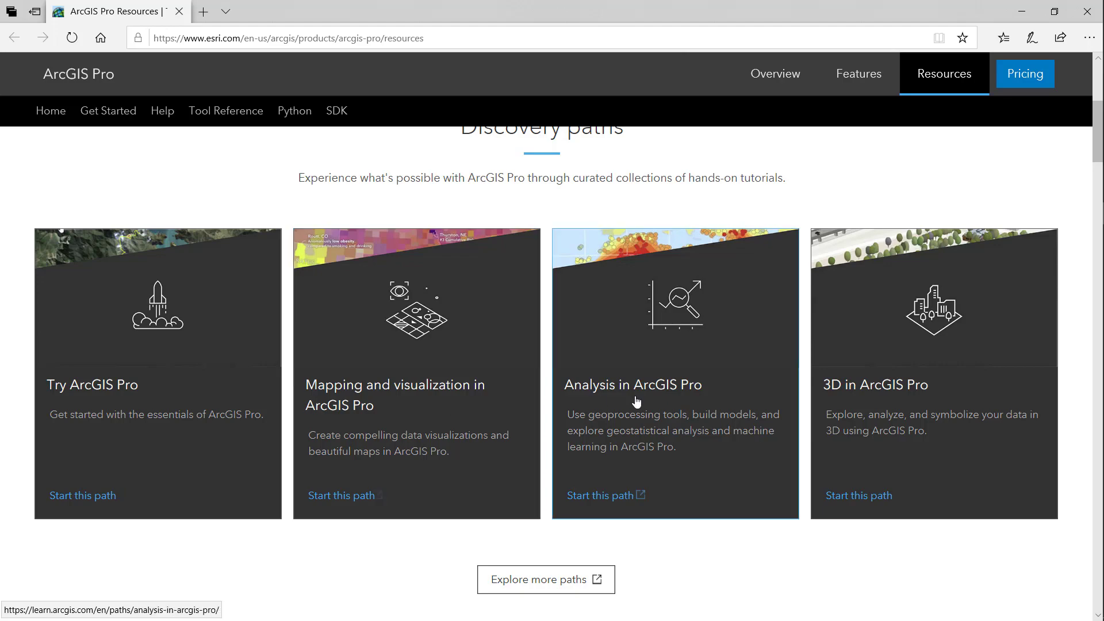
{"action": "scroll", "coordinate": [833, 391], "scroll_direction": "down", "scroll_amount": 10}
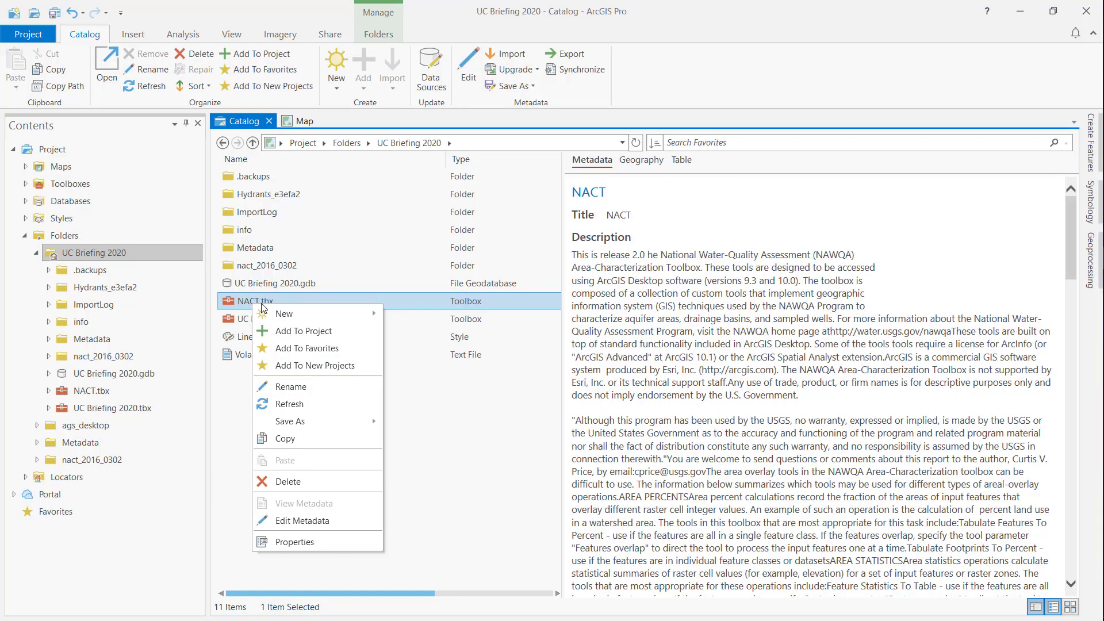
Step: Add the NACT.tbx toolbox and the LineTextures style from the UC Briefing 2020 folder to the favorites
{"action": "left_click", "coordinate": [299, 347]}
{"action": "left_click", "coordinate": [275, 337]}
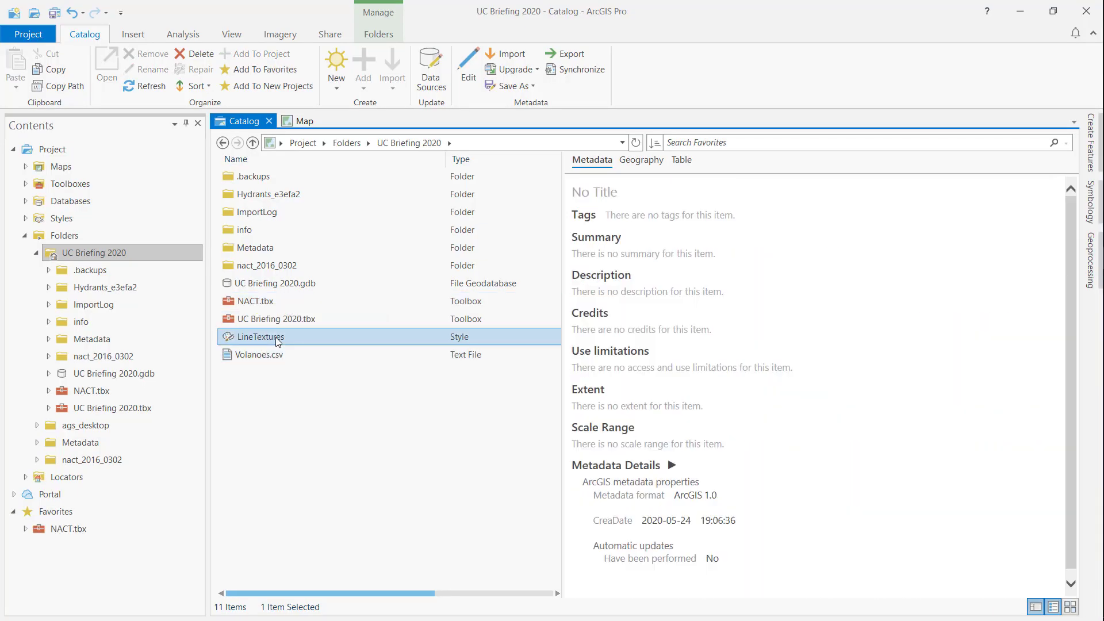
{"action": "right_click", "coordinate": [275, 337]}
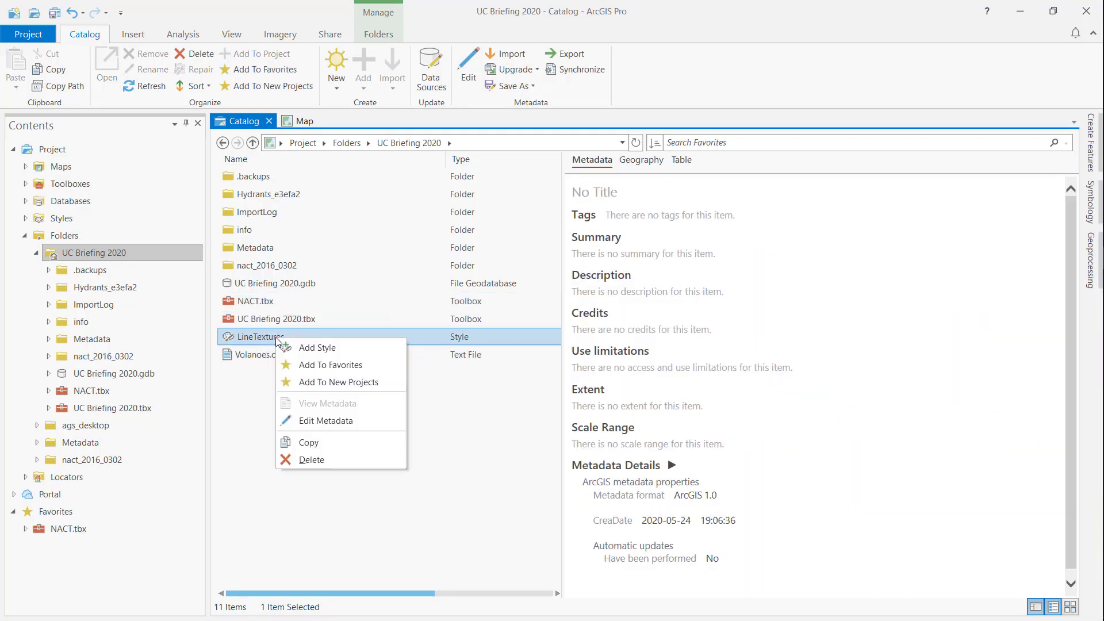
{"action": "left_click", "coordinate": [315, 363]}
{"action": "left_click", "coordinate": [92, 514]}
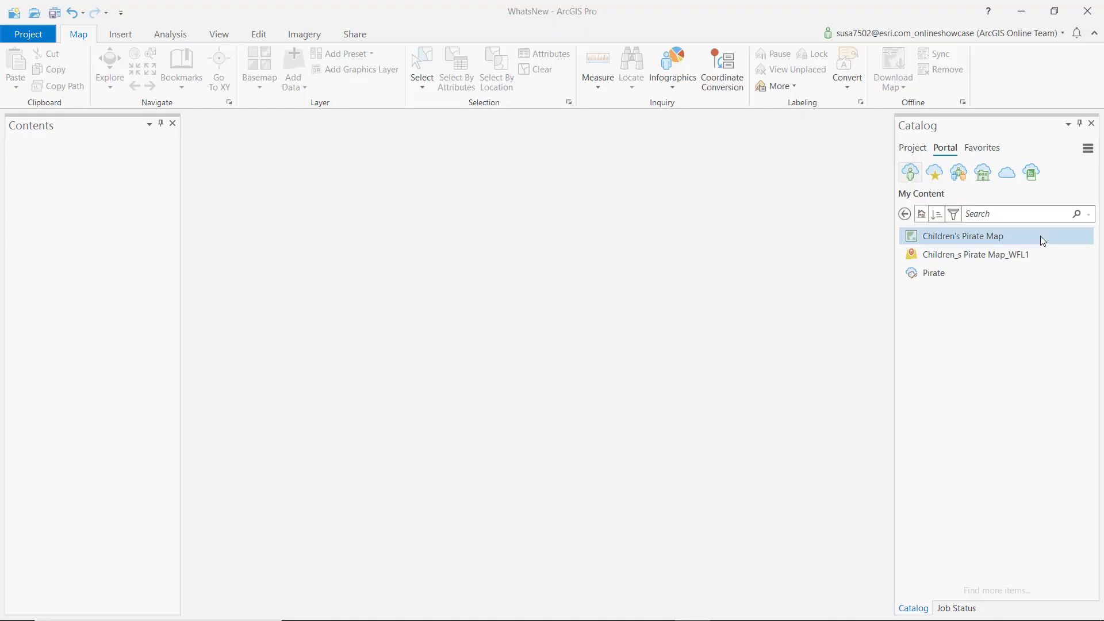
Step: Open the Children's Pirate Map web map from the portal's My Content in the WhatsNew project
{"action": "right_click", "coordinate": [1040, 236]}
{"action": "left_click", "coordinate": [1028, 247]}
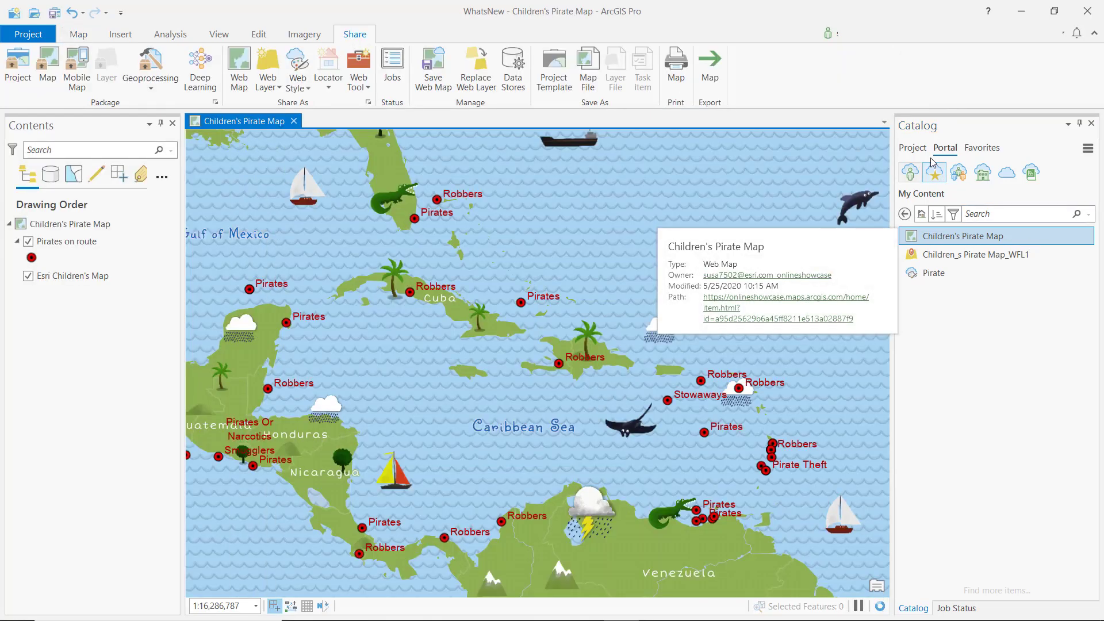
Step: Add the Route and CannonAndTravelRange feature classes from Caribbean.gdb to the Children's Pirate Map
{"action": "left_click", "coordinate": [913, 148]}
{"action": "left_click", "coordinate": [988, 330]}
{"action": "right_click", "coordinate": [989, 330]}
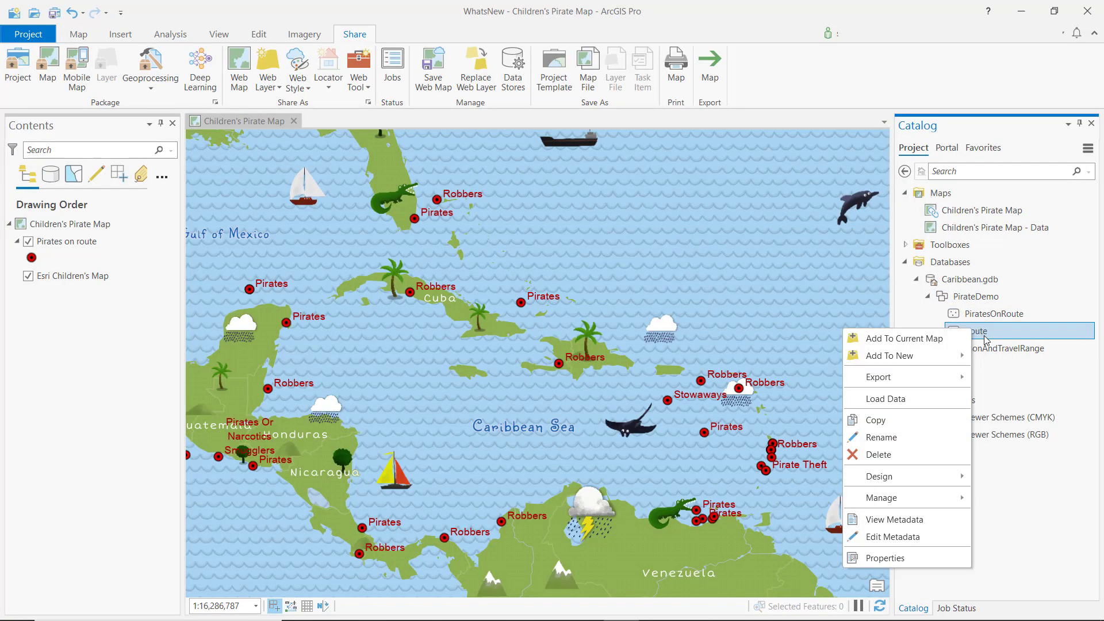
{"action": "left_click", "coordinate": [954, 345]}
{"action": "right_click", "coordinate": [1047, 349]}
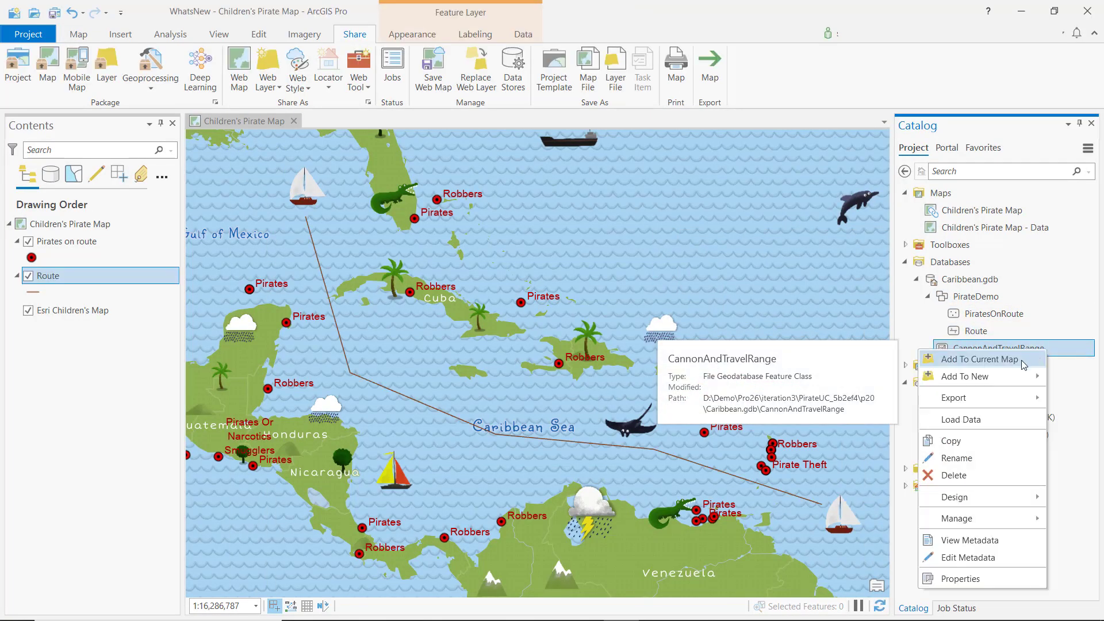
{"action": "left_click", "coordinate": [1020, 361]}
Step: Apply the favorite Route Line symbol to the Route layer and the favorite Range symbol to the CannonAndTravelRange layer
{"action": "left_click", "coordinate": [35, 293]}
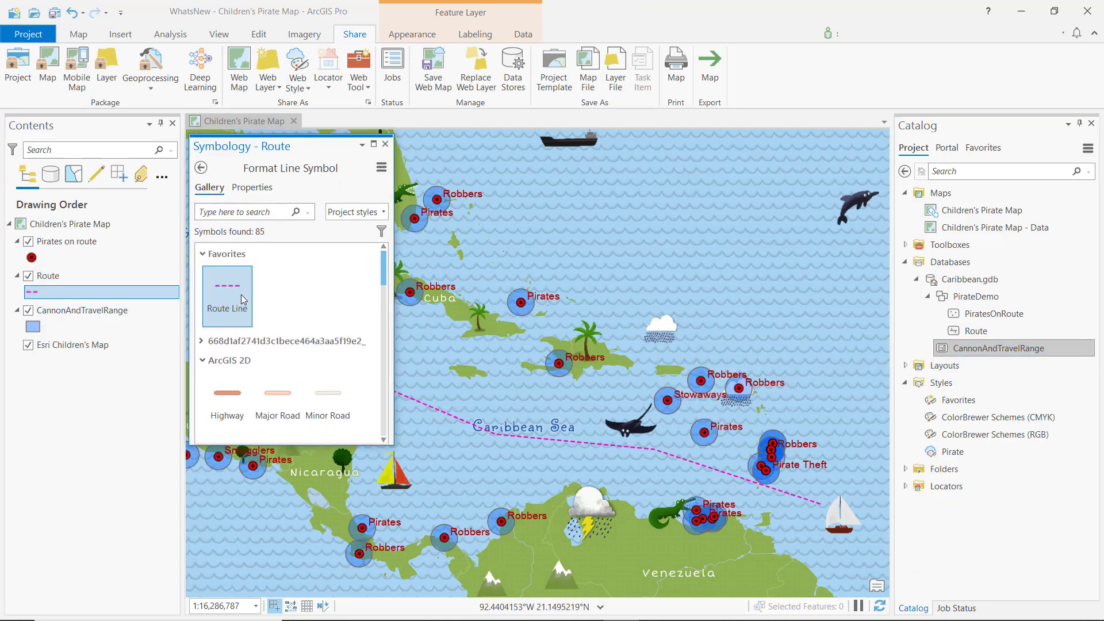
{"action": "left_click", "coordinate": [40, 328]}
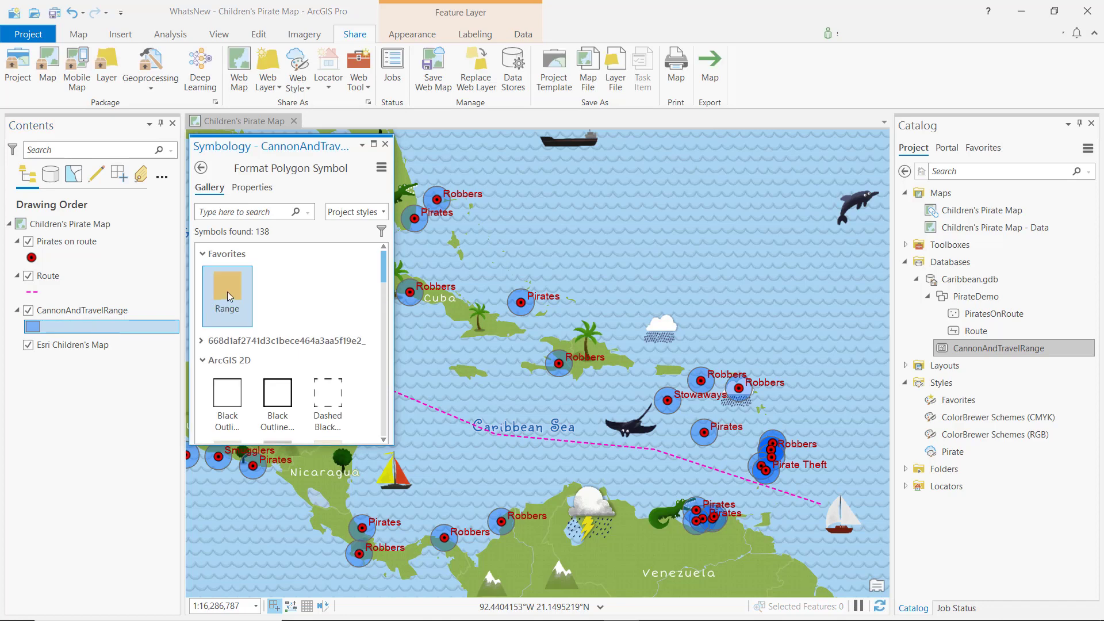
{"action": "left_click", "coordinate": [228, 297]}
{"action": "left_click", "coordinate": [385, 145]}
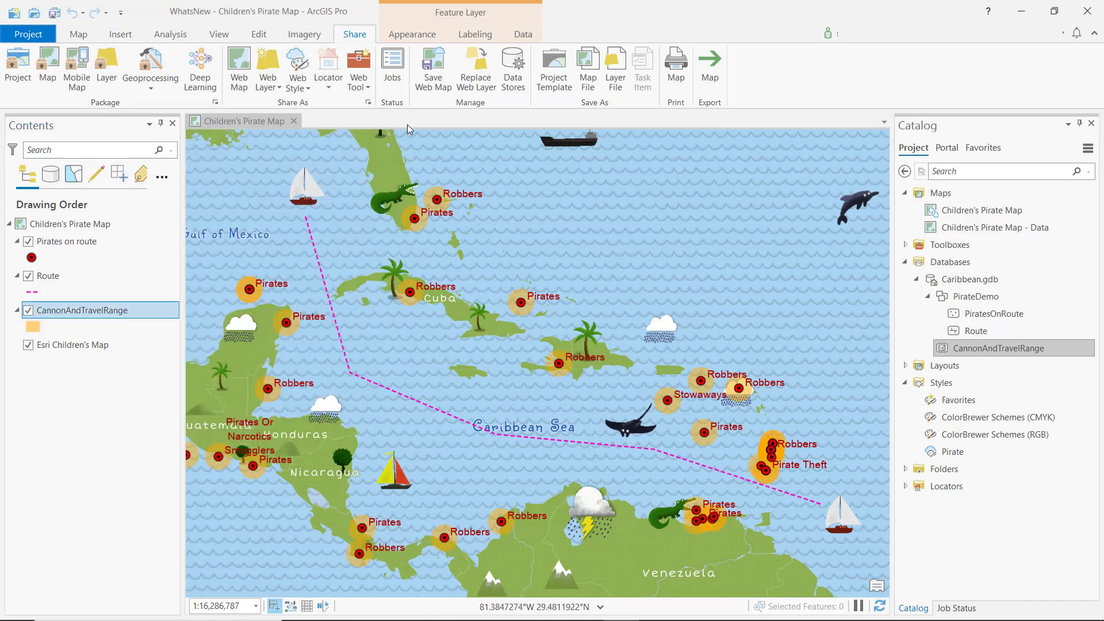
Step: Save the Children's Pirate Map web map with the last updated version archived, and open its management page
{"action": "left_click", "coordinate": [447, 89]}
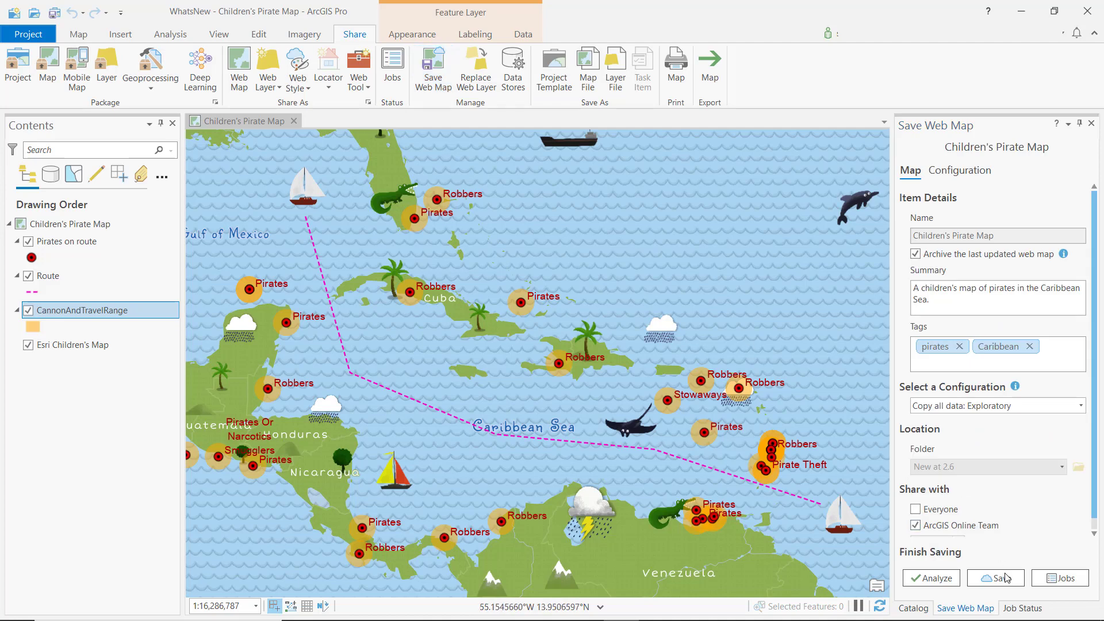
{"action": "left_click", "coordinate": [1006, 579]}
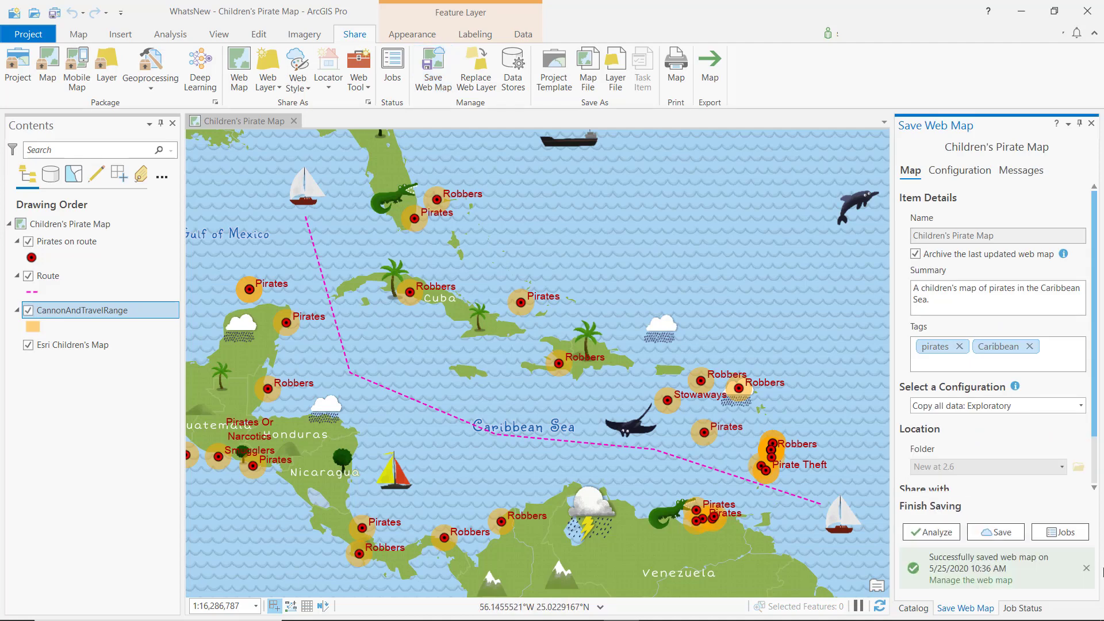
{"action": "left_click", "coordinate": [990, 580]}
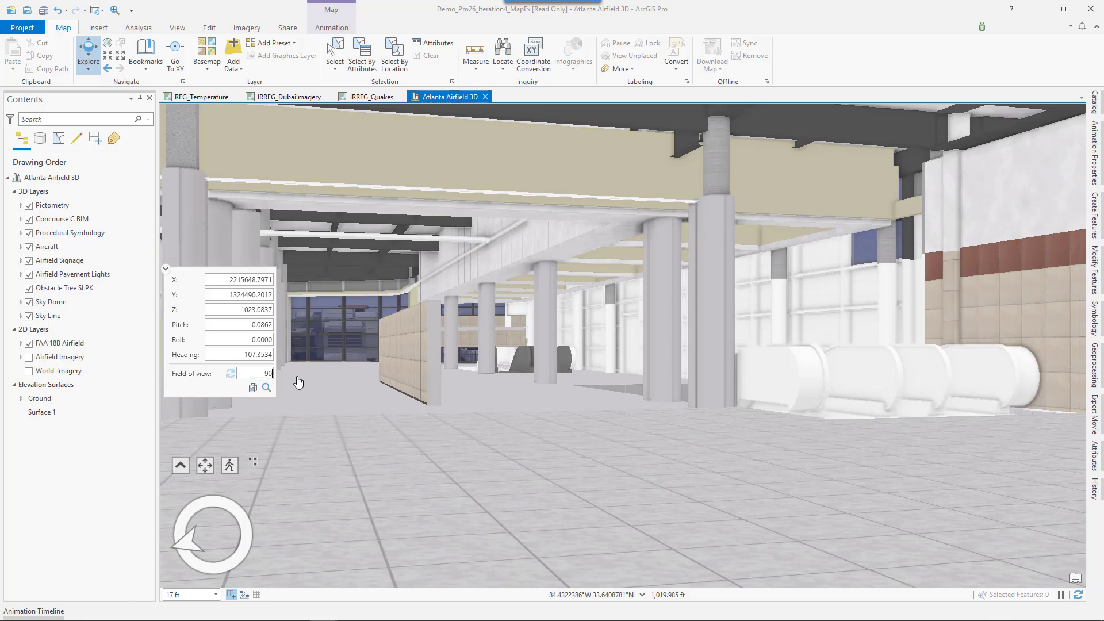
{"action": "key", "text": "Return"}
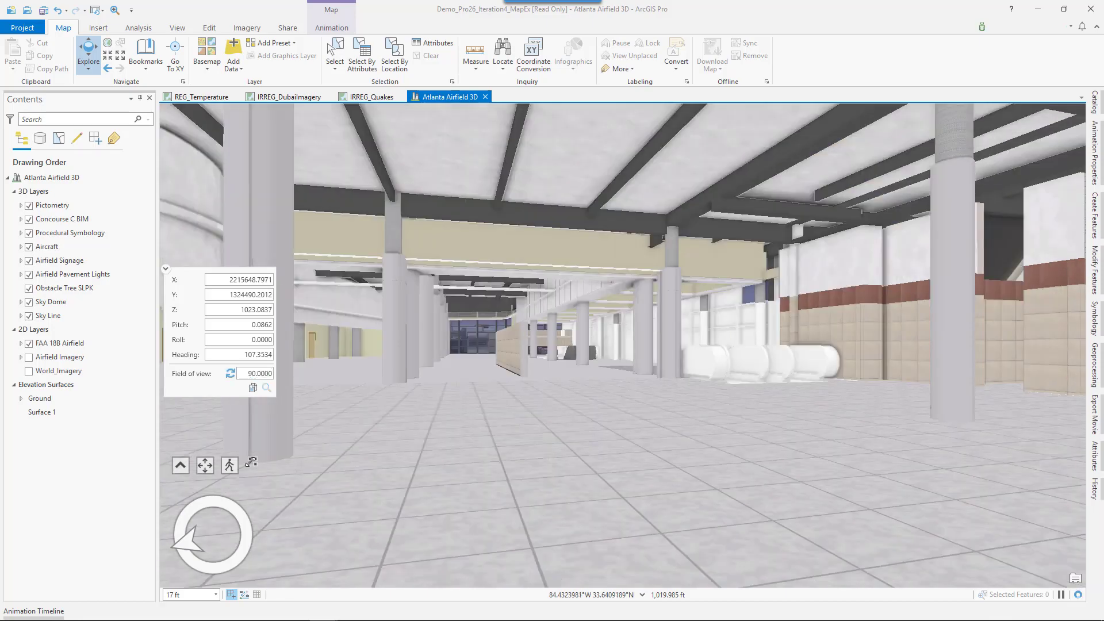
Step: Look around the concourse in walk mode in the Atlanta Airfield 3D scene and adjust the animation camera path near keyframe 3
{"action": "left_click", "coordinate": [230, 465]}
{"action": "left_click_drag", "start_coordinate": [540, 386], "coordinate": [743, 349]}
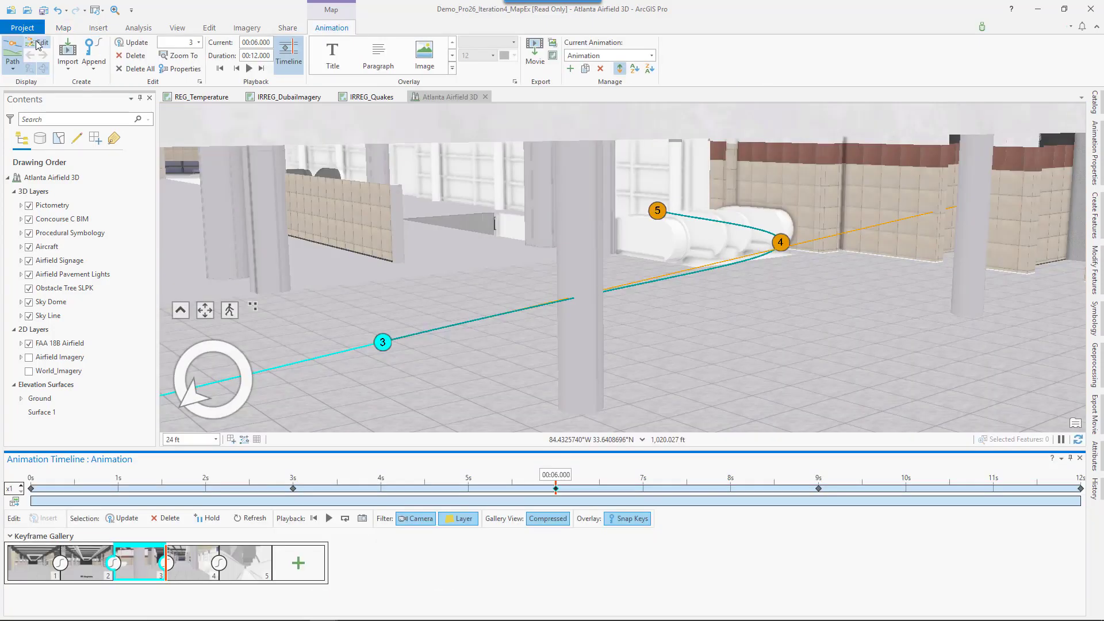
{"action": "left_click_drag", "start_coordinate": [433, 358], "coordinate": [487, 377]}
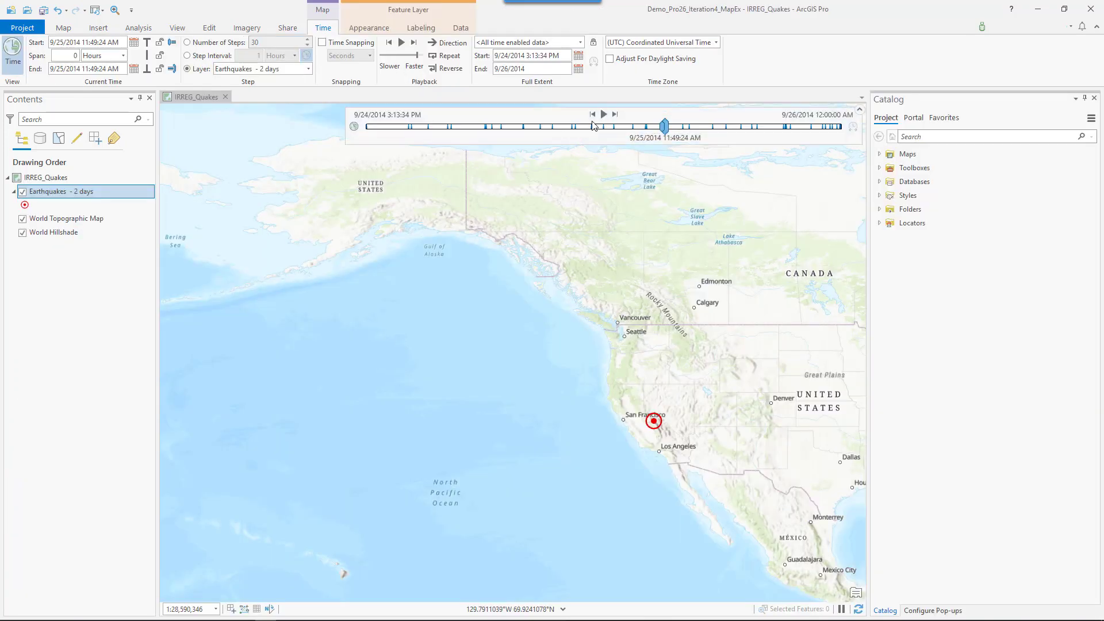
Step: Step the IRREG_Quakes map's time slider forward six time steps through the Earthquakes - 2 days layer
{"action": "left_click", "coordinate": [616, 114]}
{"action": "left_click", "coordinate": [615, 115]}
{"action": "left_click", "coordinate": [616, 114]}
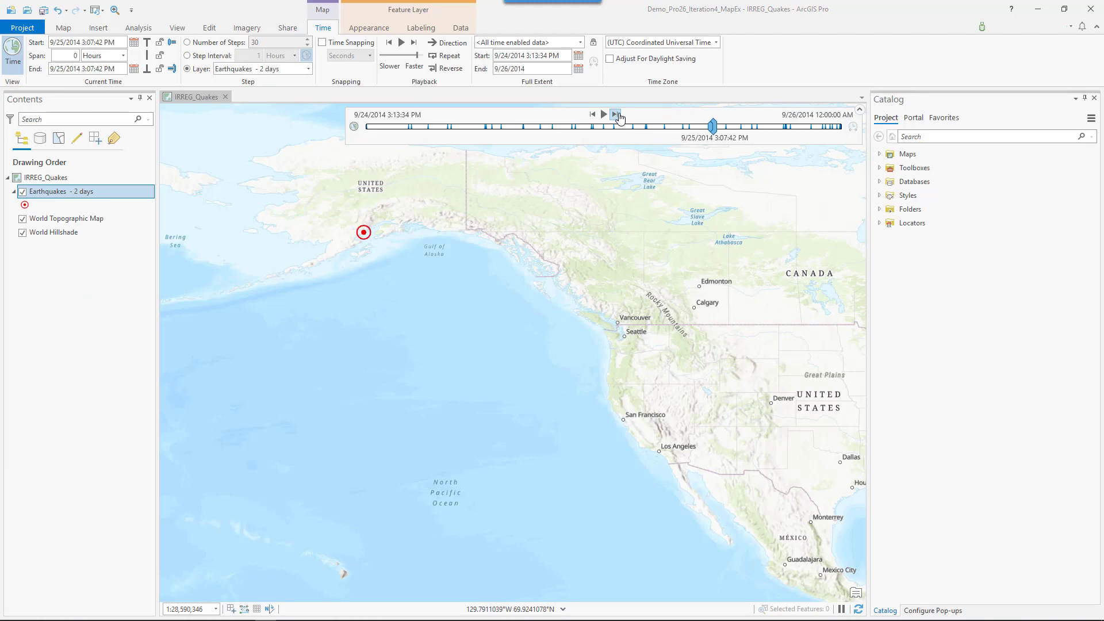
{"action": "left_click", "coordinate": [616, 115]}
{"action": "left_click", "coordinate": [616, 115]}
{"action": "left_click", "coordinate": [616, 114]}
Step: Show the large Alaska earthquake's pop-up and open the LOCATION text element of its pop-up configuration in HTML mode
{"action": "left_click", "coordinate": [925, 611]}
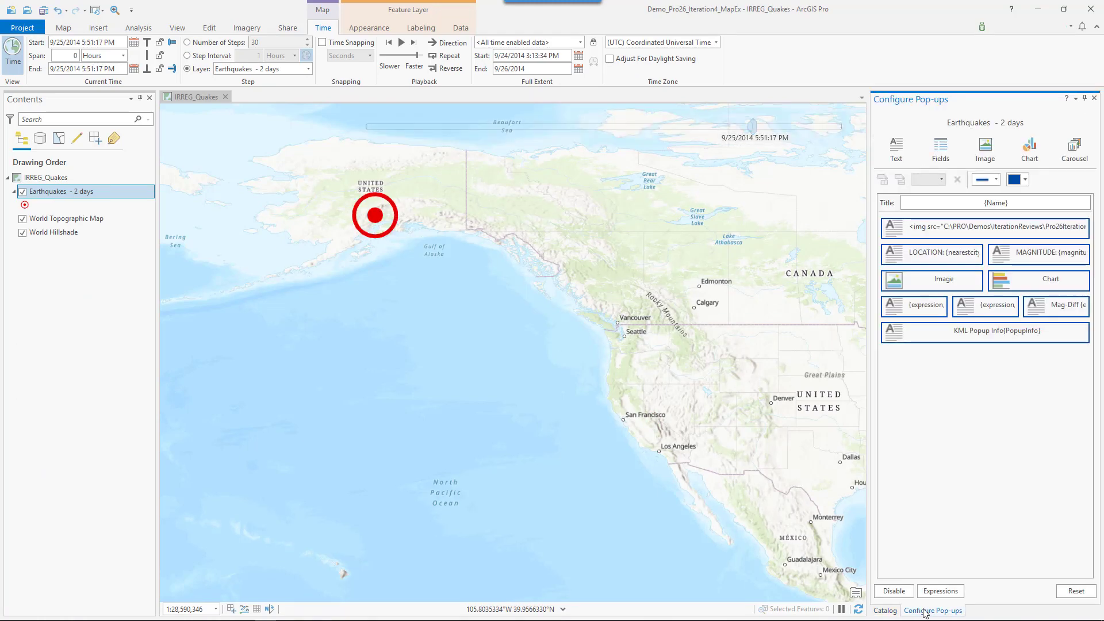
{"action": "left_click", "coordinate": [388, 206]}
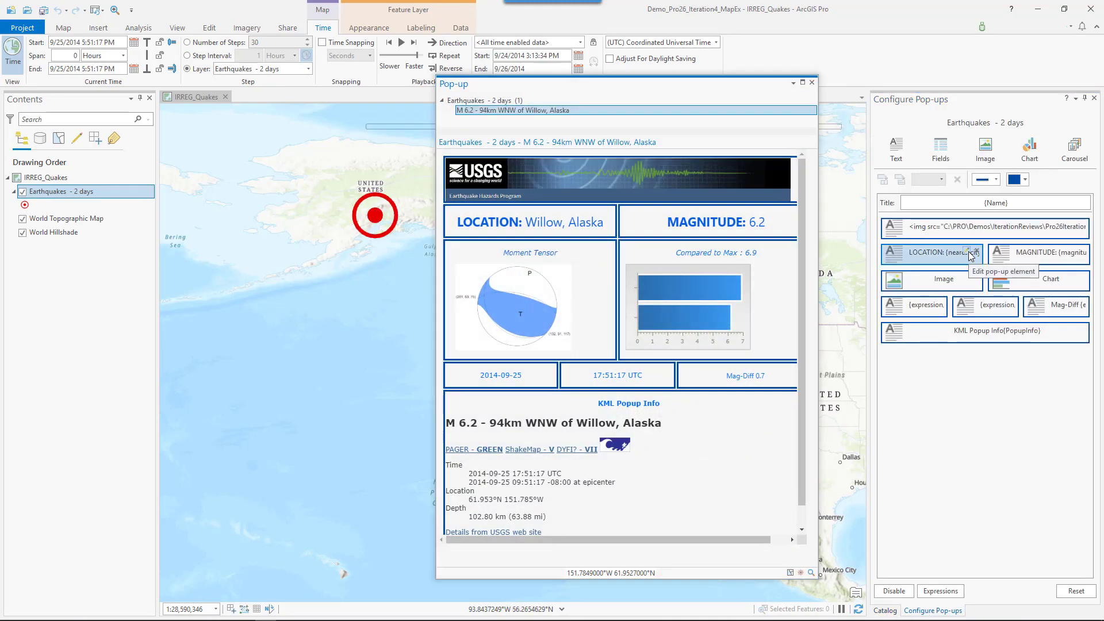
{"action": "left_click", "coordinate": [931, 253]}
{"action": "left_click", "coordinate": [1086, 135]}
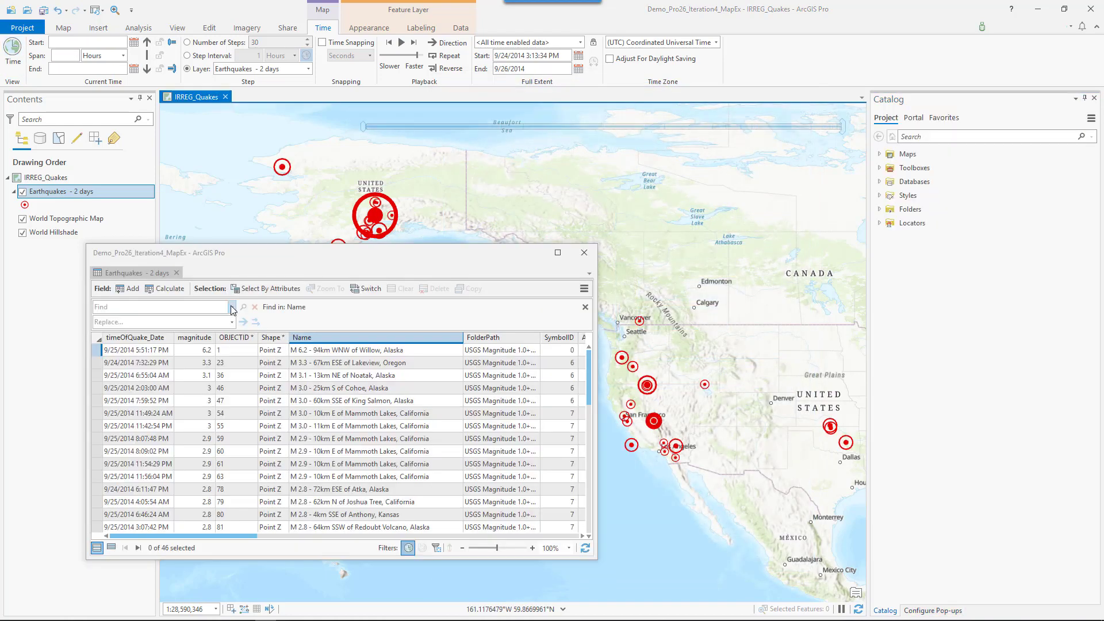
Step: Find "oregon" in the Name field of the Earthquakes - 2 days table with the results filtered
{"action": "left_click", "coordinate": [231, 307]}
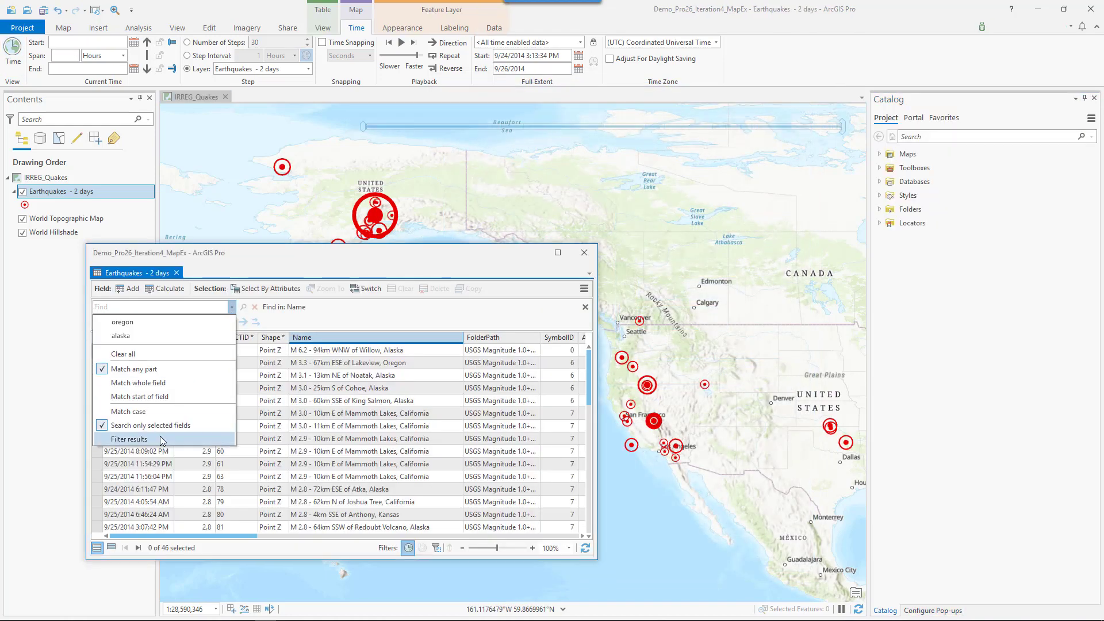
{"action": "left_click", "coordinate": [170, 303]}
{"action": "type", "text": "o"}
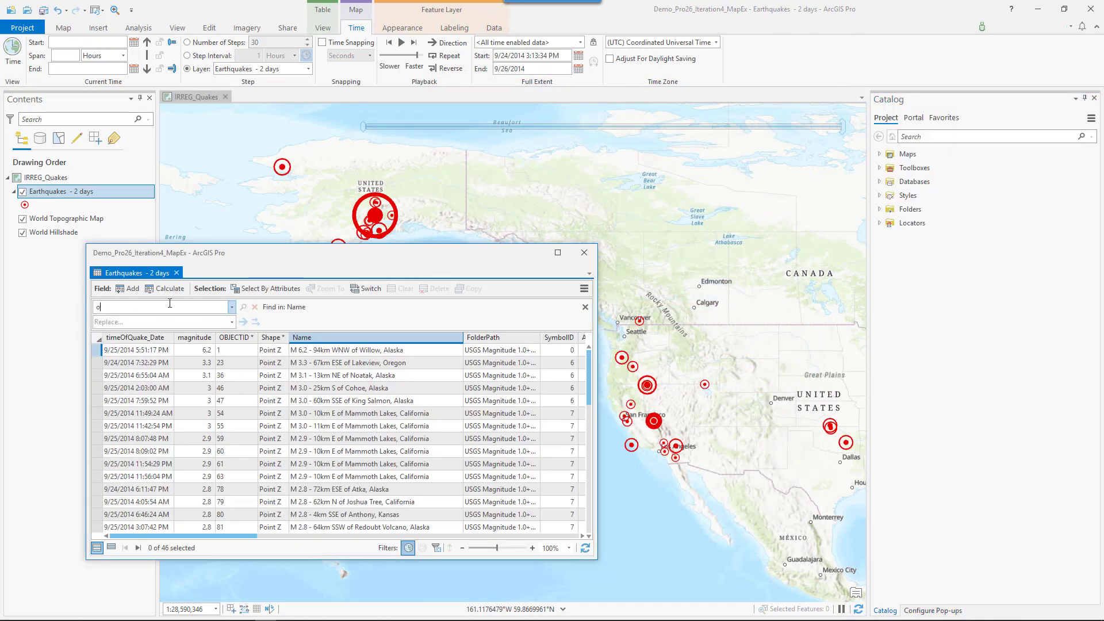
{"action": "type", "text": "regon"}
{"action": "key", "text": "Return"}
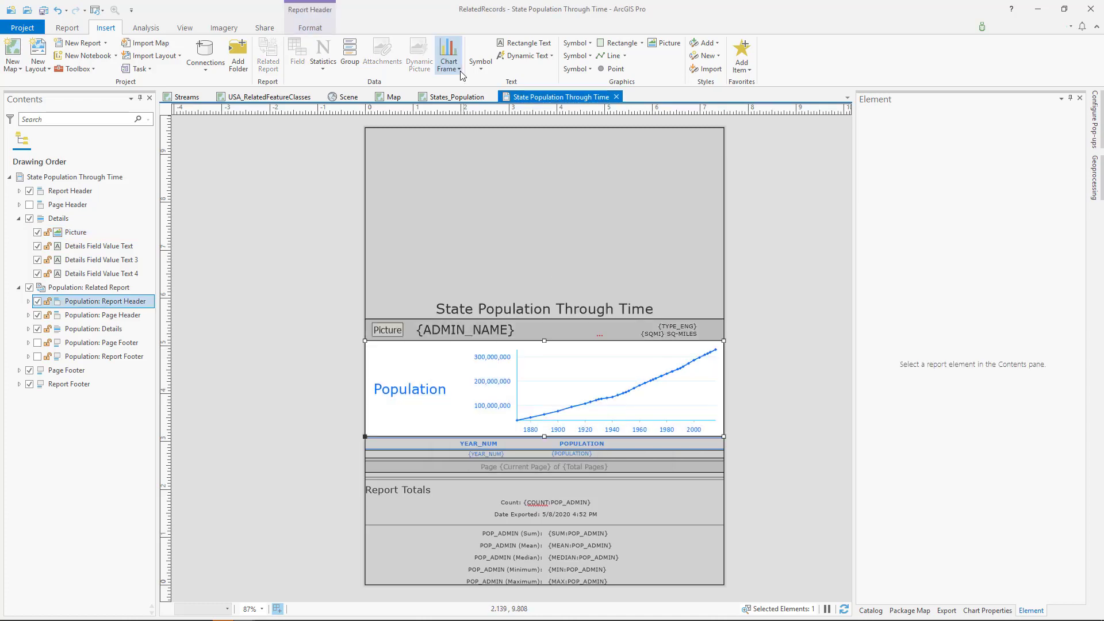
Step: Check the chart available for the Population: Report Header section and select the report's Details section
{"action": "left_click", "coordinate": [448, 64]}
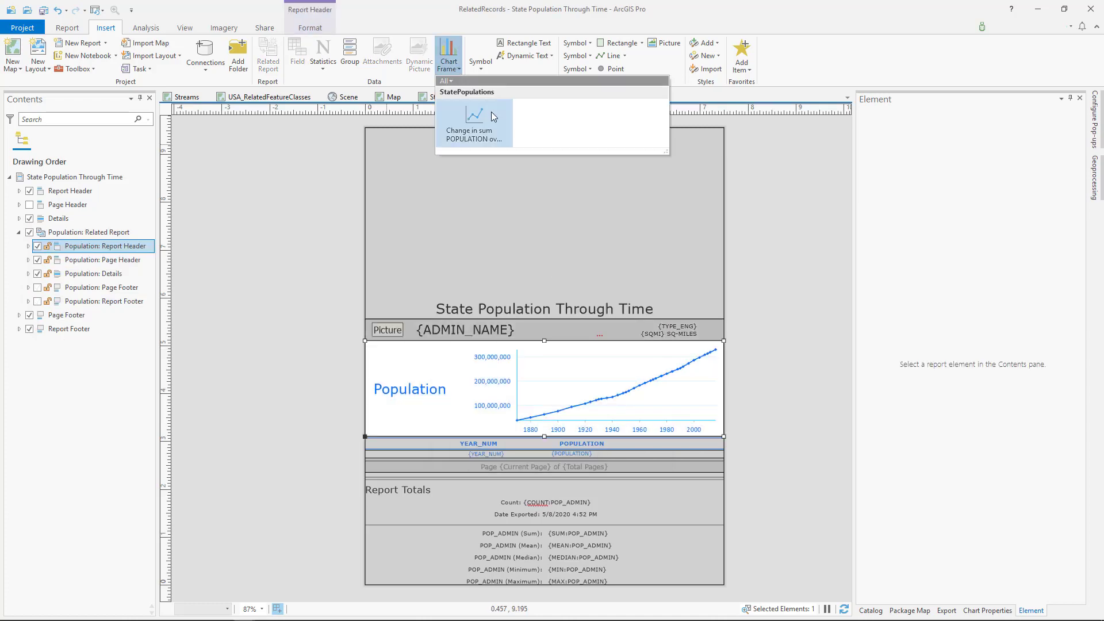
{"action": "left_click", "coordinate": [393, 98]}
{"action": "left_click", "coordinate": [77, 219]}
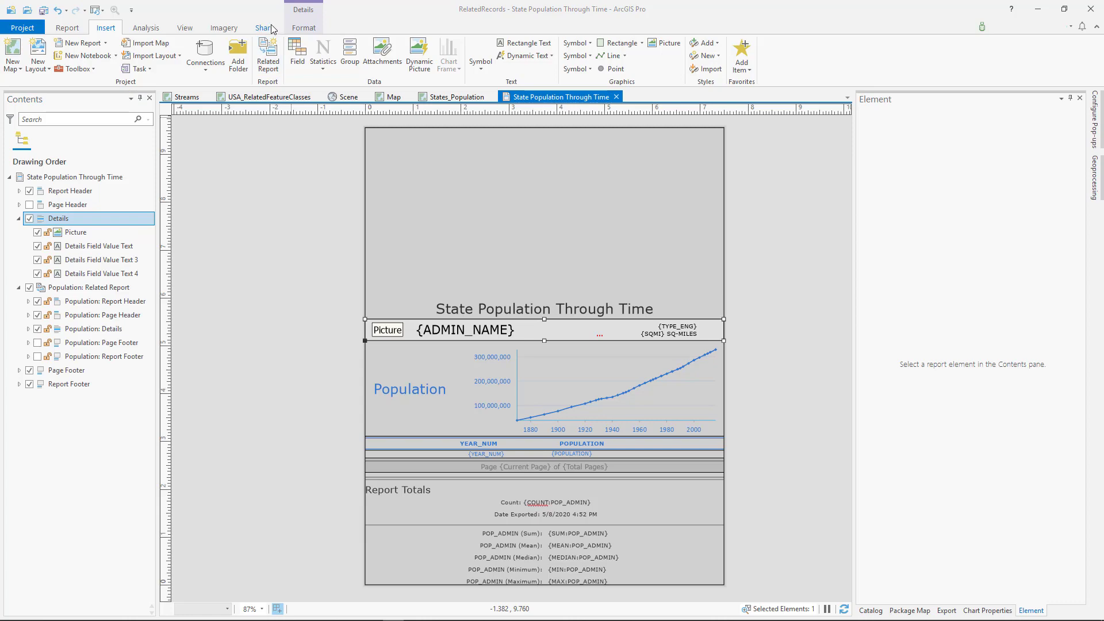
Step: Export the State Population Through Time report to C:\testing\State Population Through Time.pdf and page forward in the exported PDF
{"action": "left_click", "coordinate": [264, 28]}
{"action": "left_click", "coordinate": [266, 55]}
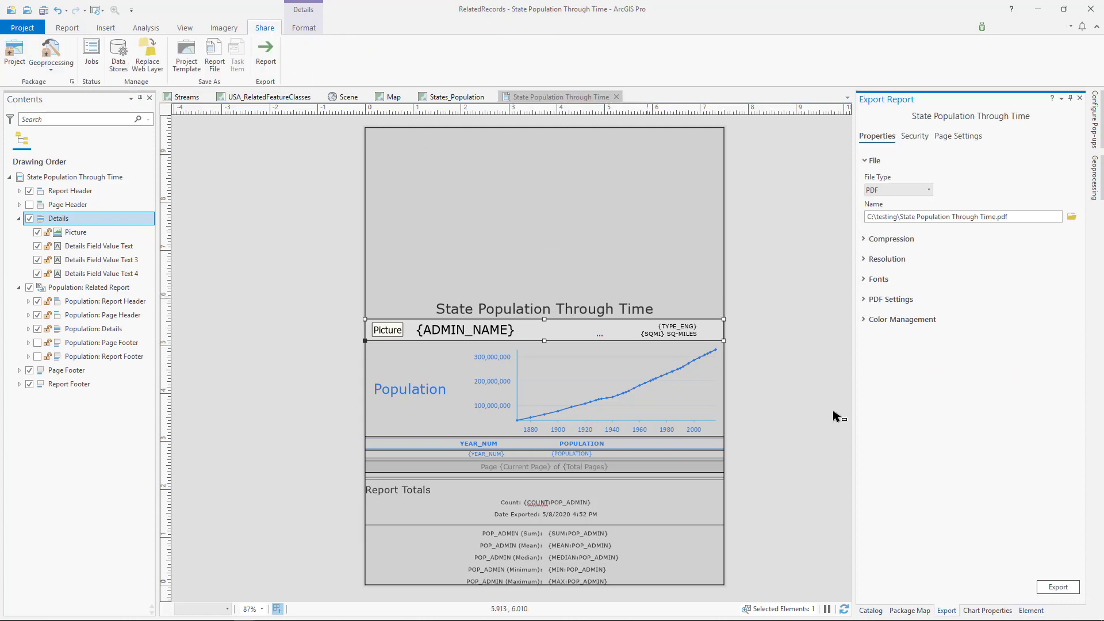
{"action": "left_click", "coordinate": [1058, 586]}
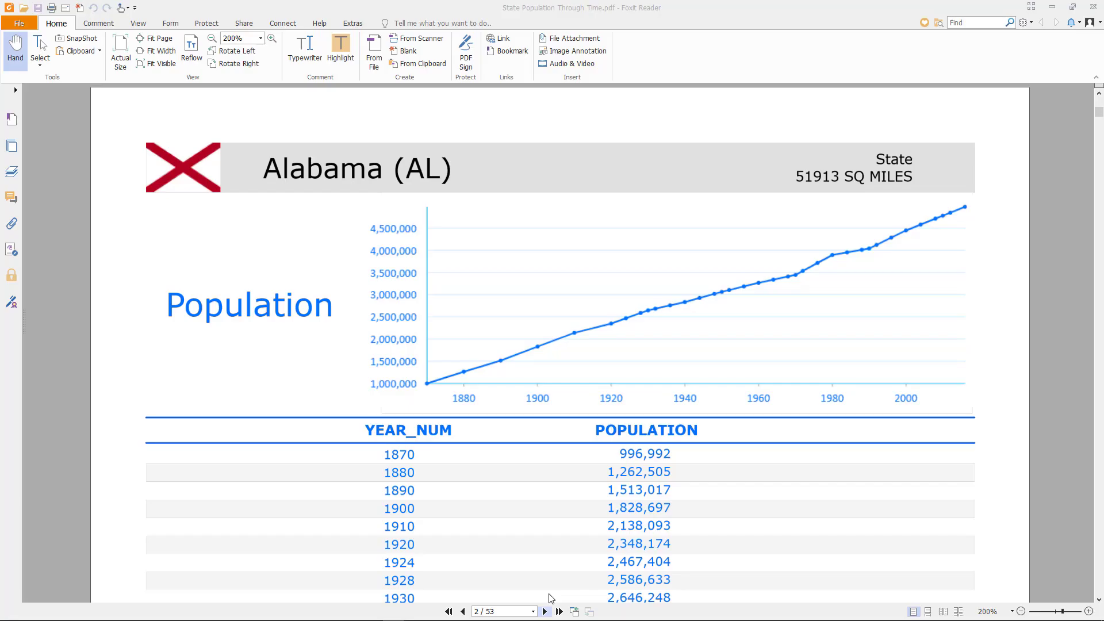
{"action": "left_click", "coordinate": [544, 611]}
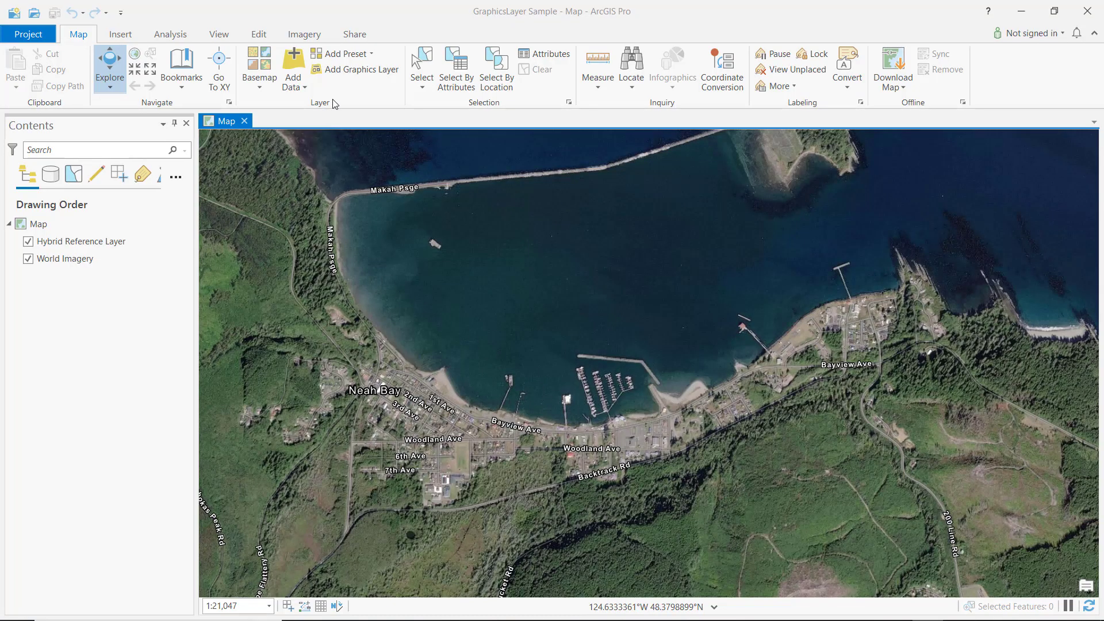
Step: Add a graphics layer to the GraphicsLayer Sample map and place the text "Neah Bay" in the middle of the bay
{"action": "left_click", "coordinate": [370, 70]}
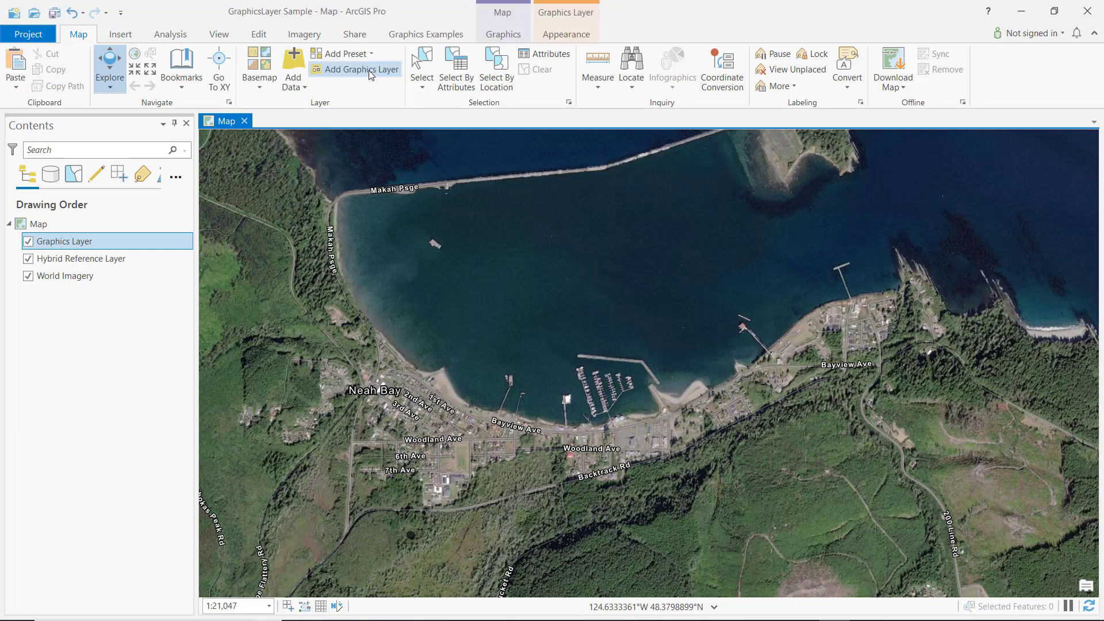
{"action": "left_click", "coordinate": [439, 36]}
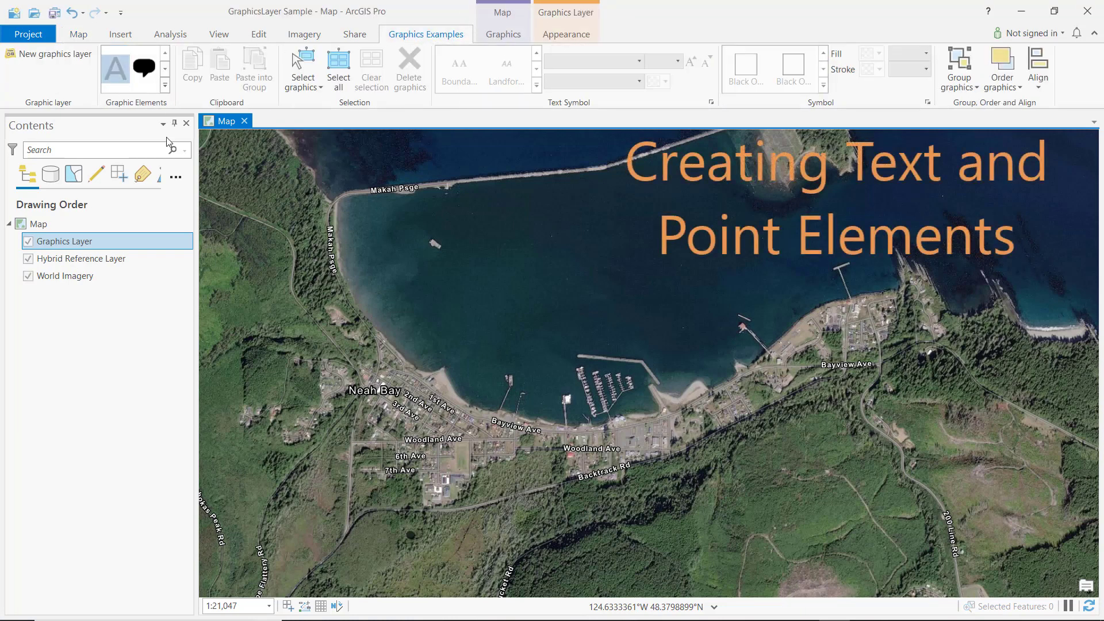
{"action": "left_click", "coordinate": [512, 305]}
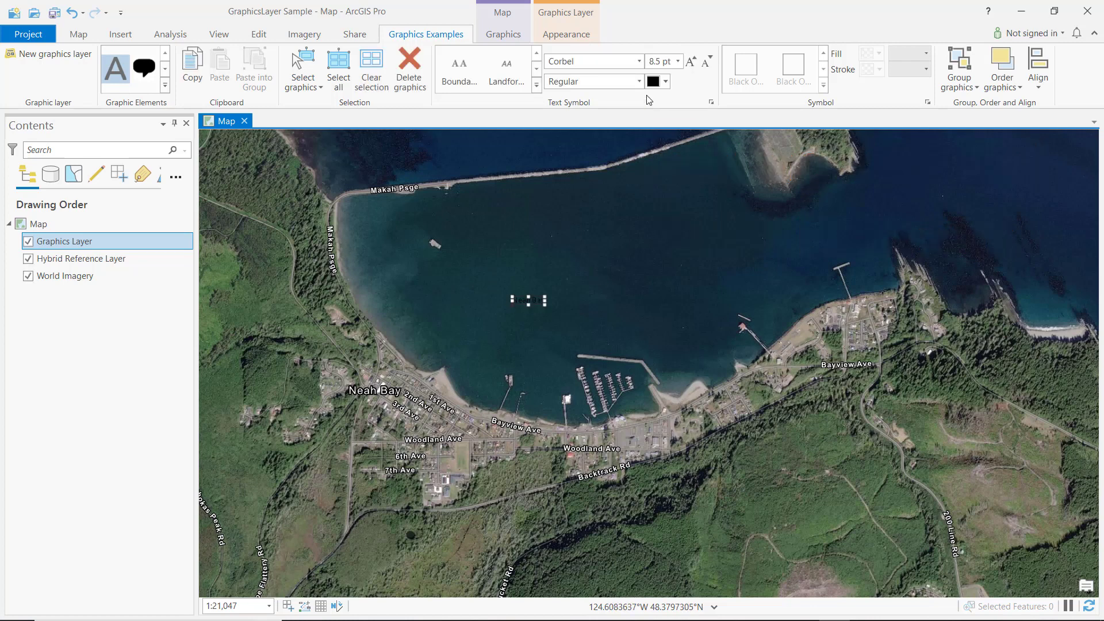
Step: Set the Neah Bay text graphic's color to white and its size to 26 pt
{"action": "left_click", "coordinate": [665, 81]}
{"action": "left_click", "coordinate": [660, 131]}
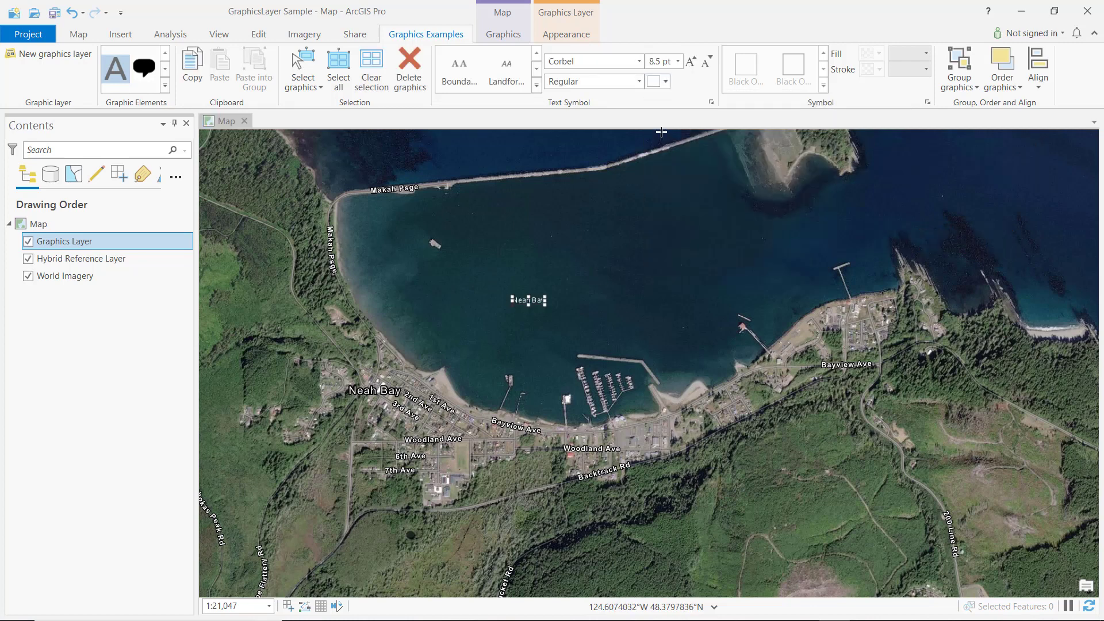
{"action": "left_click", "coordinate": [678, 61]}
{"action": "left_click", "coordinate": [662, 326]}
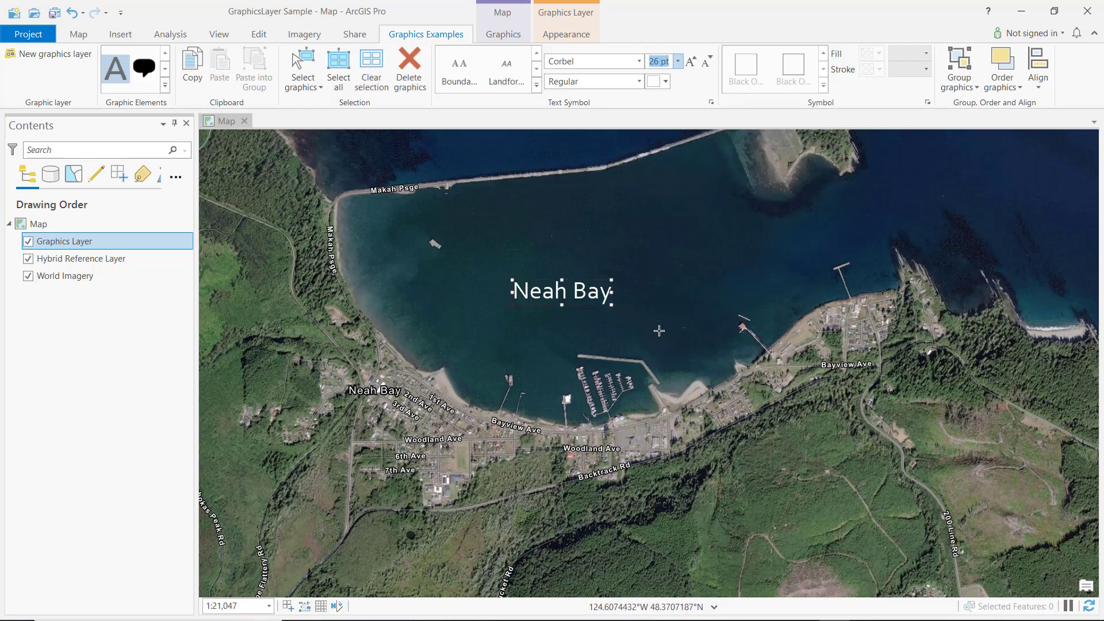
Step: Place six point graphics on the piers and breakwater along the Neah Bay shoreline
{"action": "left_click", "coordinate": [164, 89]}
{"action": "left_click", "coordinate": [173, 137]}
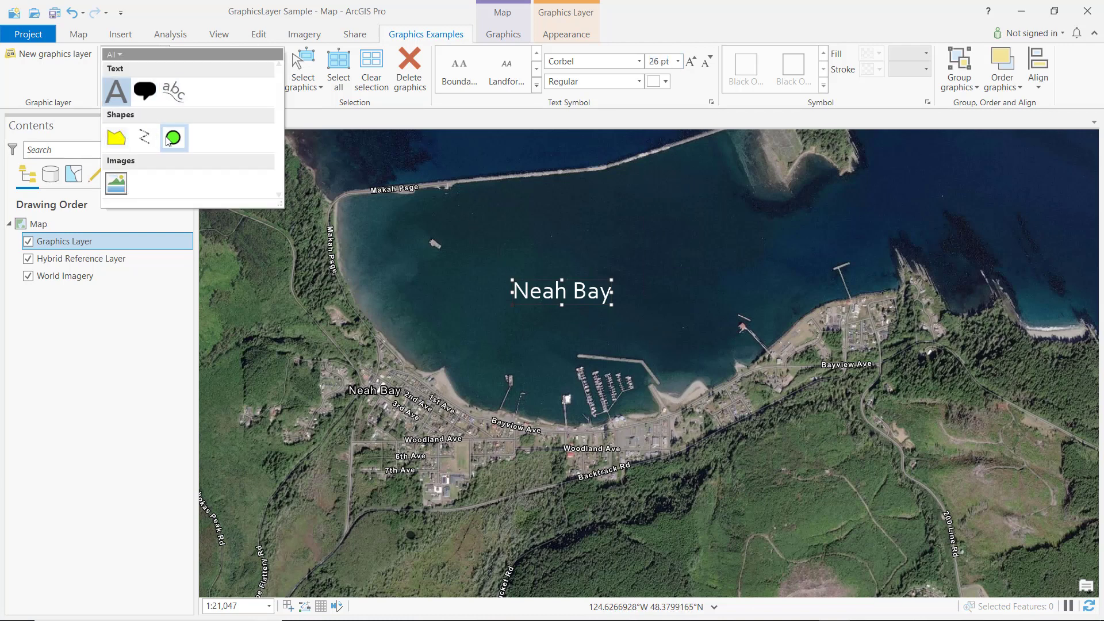
{"action": "left_click", "coordinate": [508, 377]}
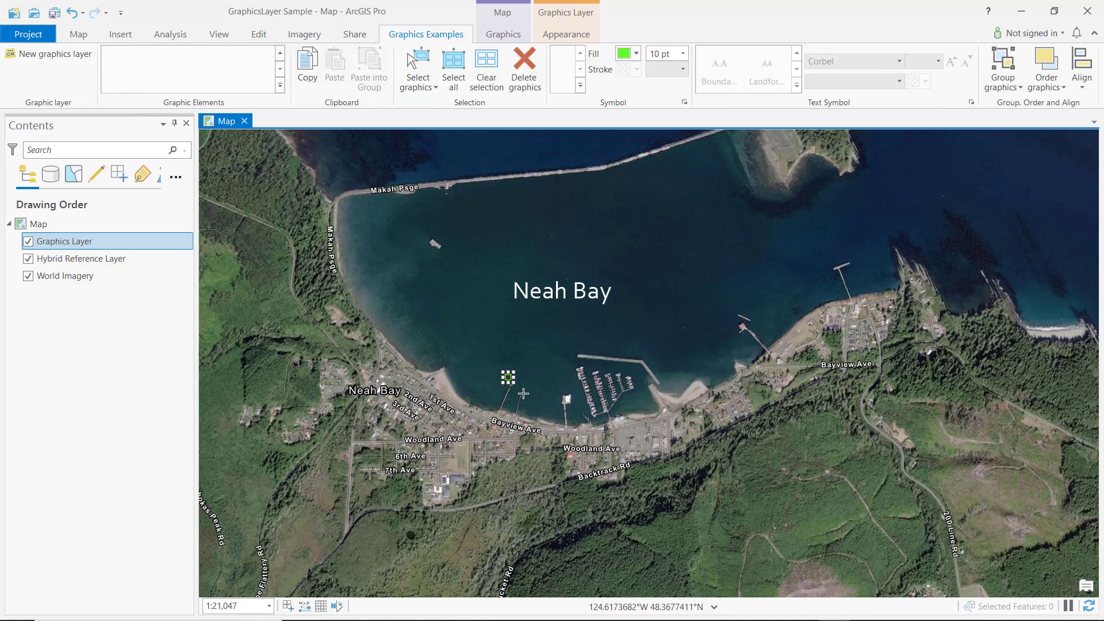
{"action": "left_click", "coordinate": [523, 393]}
{"action": "left_click", "coordinate": [564, 401]}
{"action": "left_click", "coordinate": [580, 367]}
{"action": "left_click", "coordinate": [742, 326]}
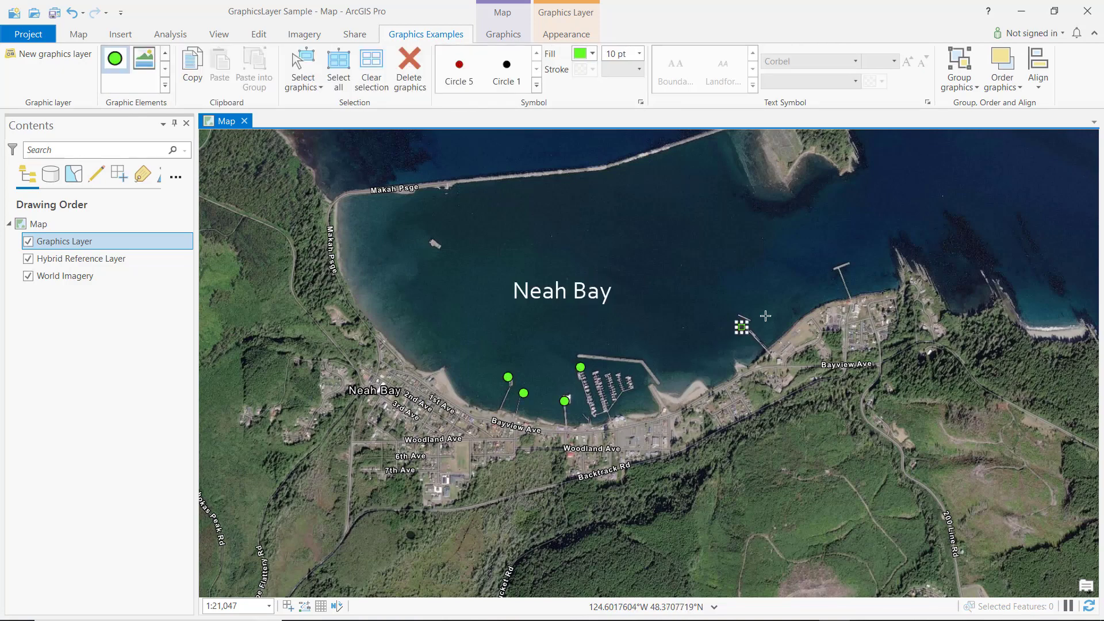
{"action": "left_click", "coordinate": [843, 269]}
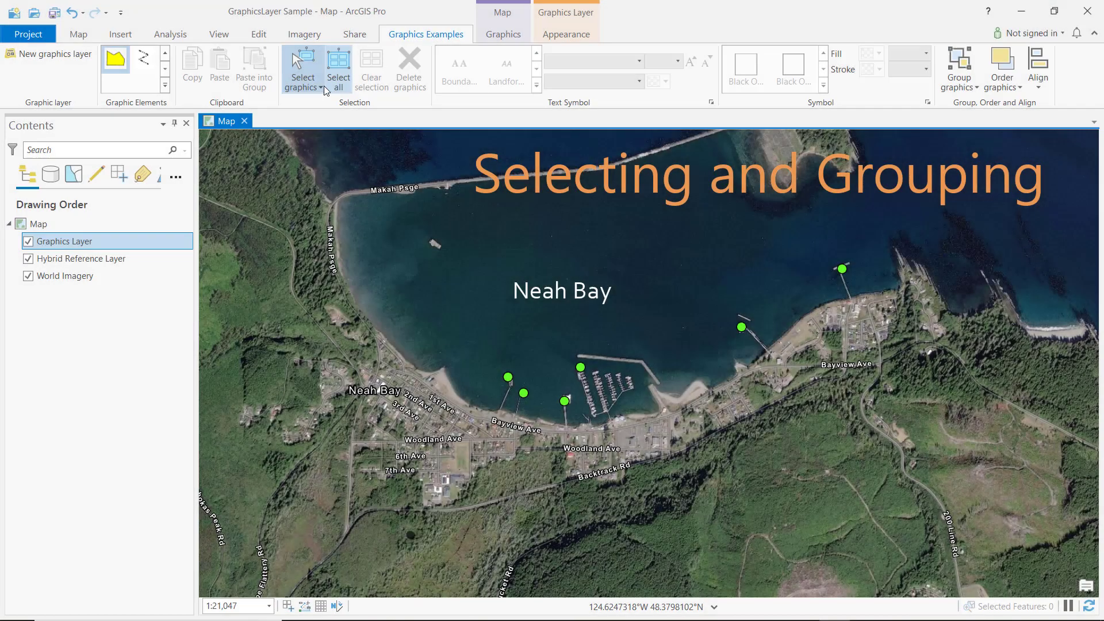
Step: Select the six pier point graphics with the lasso and group them
{"action": "left_click", "coordinate": [320, 86]}
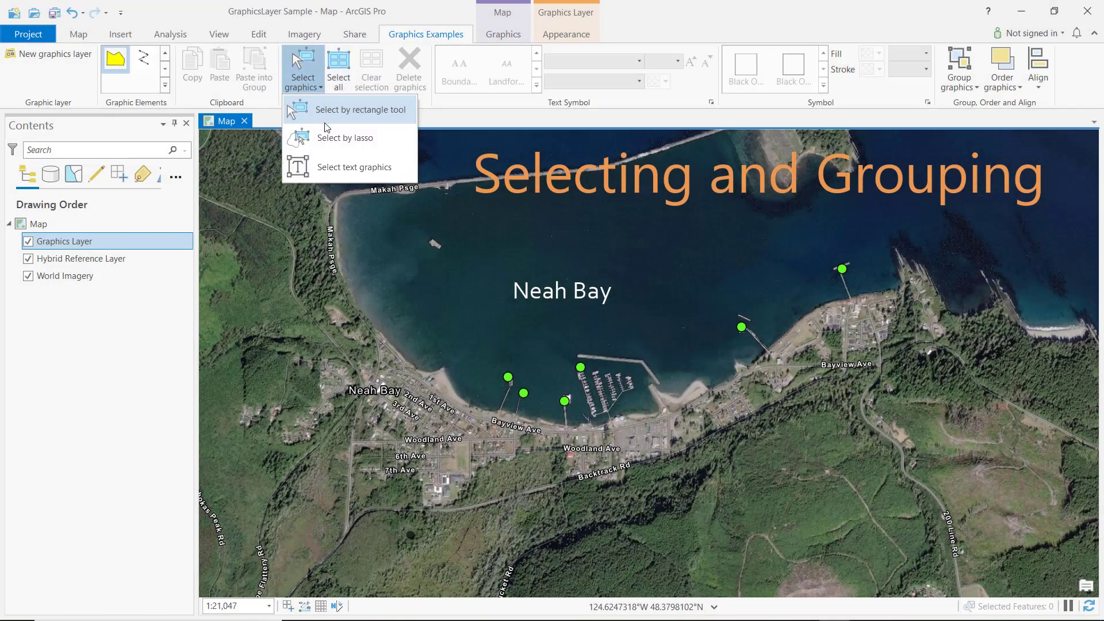
{"action": "left_click", "coordinate": [328, 134]}
{"action": "mouse_move", "coordinate": [853, 253]}
{"action": "left_mouse_down"}
{"action": "mouse_move", "coordinate": [562, 330]}
{"action": "mouse_move", "coordinate": [775, 392]}
{"action": "mouse_move", "coordinate": [878, 281]}
{"action": "left_mouse_up"}
{"action": "left_click", "coordinate": [972, 86]}
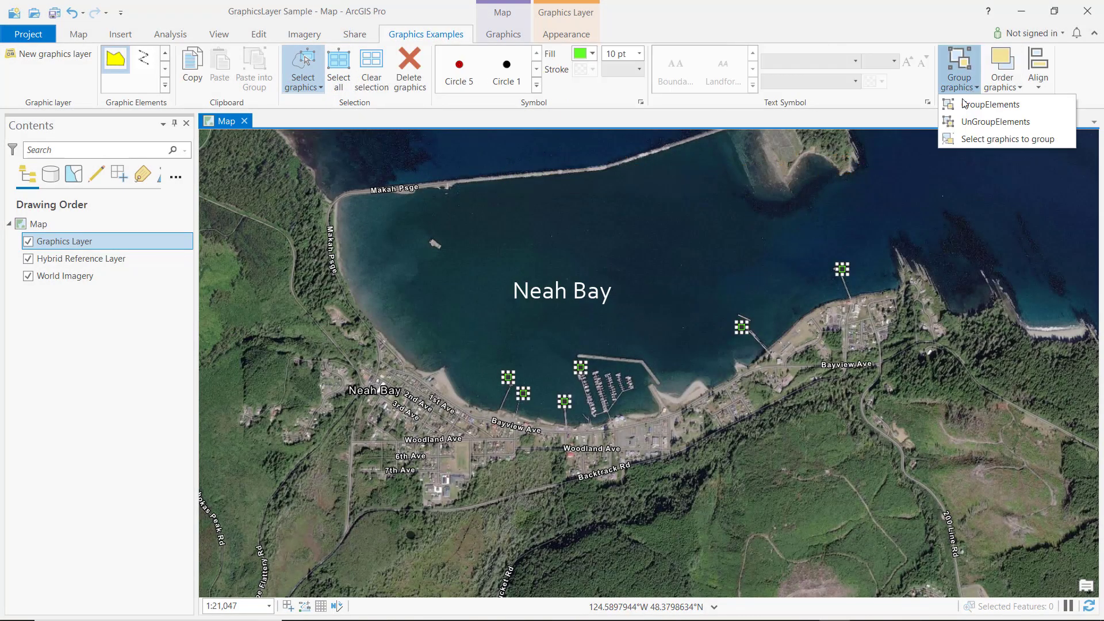
{"action": "left_click", "coordinate": [967, 106]}
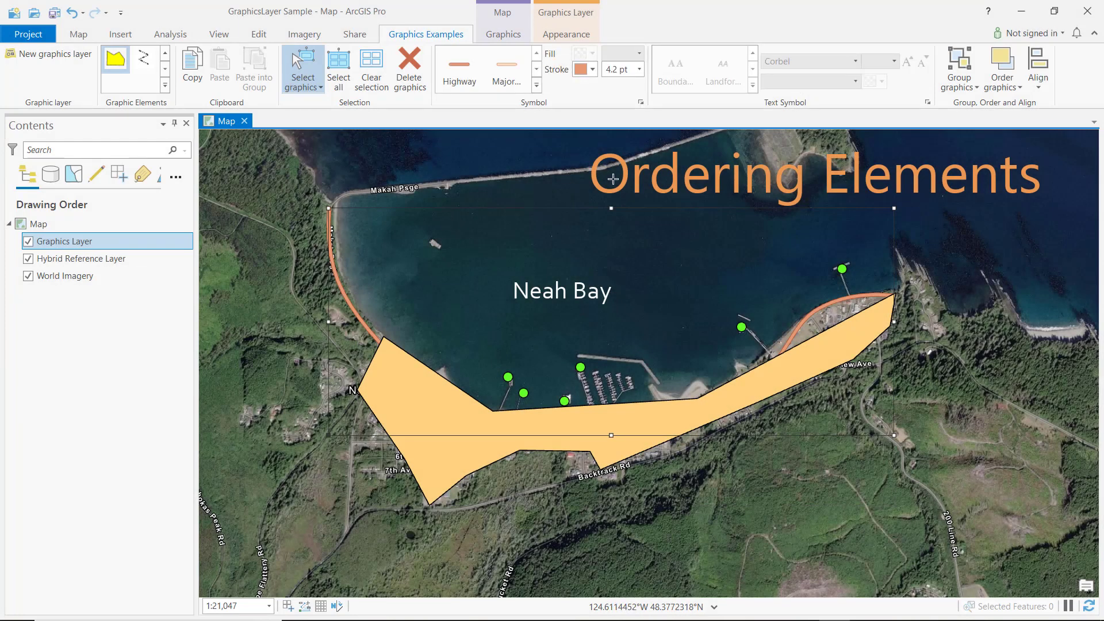
Step: Change the drawing order of the selected shoreline road graphic that lies beneath the orange polygon
{"action": "left_click", "coordinate": [1003, 86]}
{"action": "left_click", "coordinate": [1019, 106]}
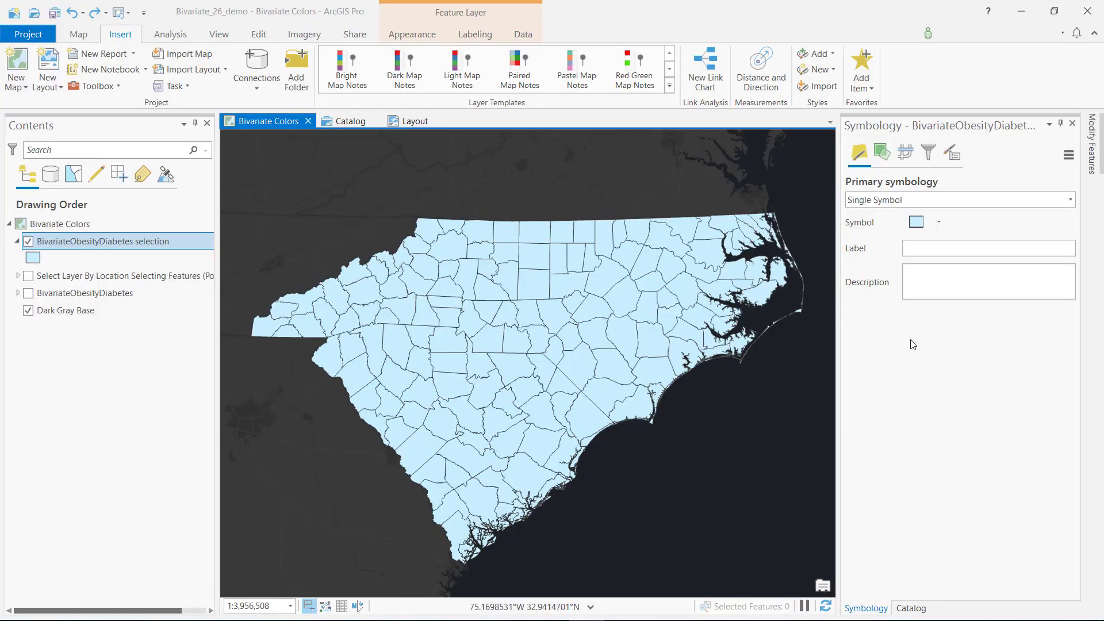
Step: Symbolize the BivariateObesityDiabetes selection layer with Bivariate Colors, using p-values as the second field
{"action": "left_click", "coordinate": [992, 198]}
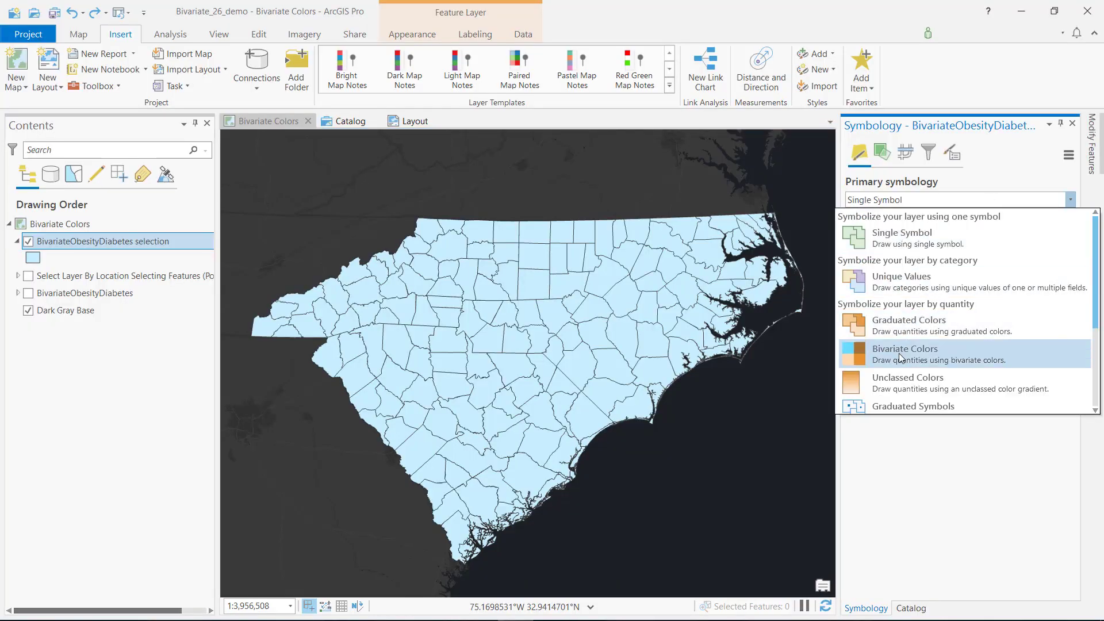
{"action": "left_click", "coordinate": [899, 353]}
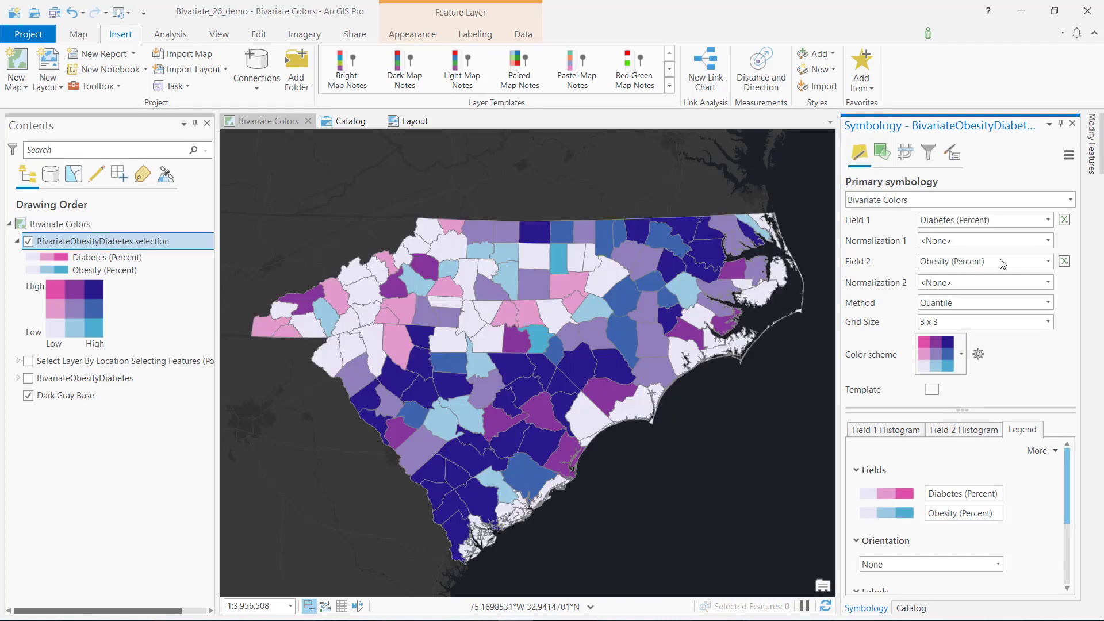
{"action": "left_click", "coordinate": [1004, 264]}
{"action": "left_click", "coordinate": [954, 307]}
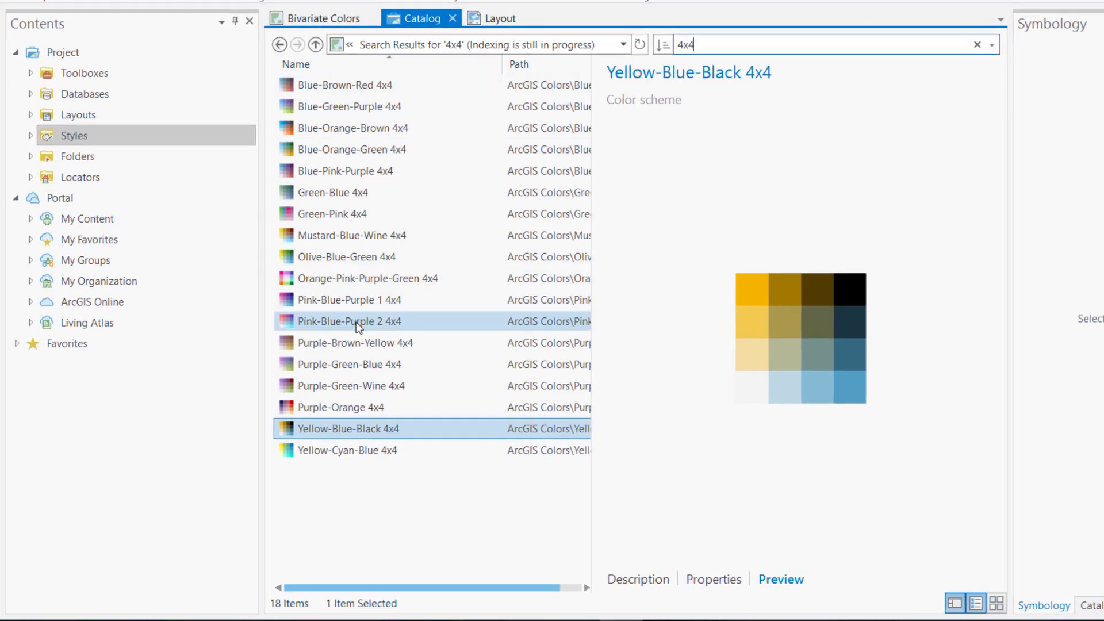
Step: Preview the Pink-Blue-Purple 2 4x4 and Green-Blue 4x4 color schemes, and examine the cell colors of MyBivariateScheme in its properties
{"action": "left_click", "coordinate": [357, 321]}
{"action": "left_click", "coordinate": [357, 194]}
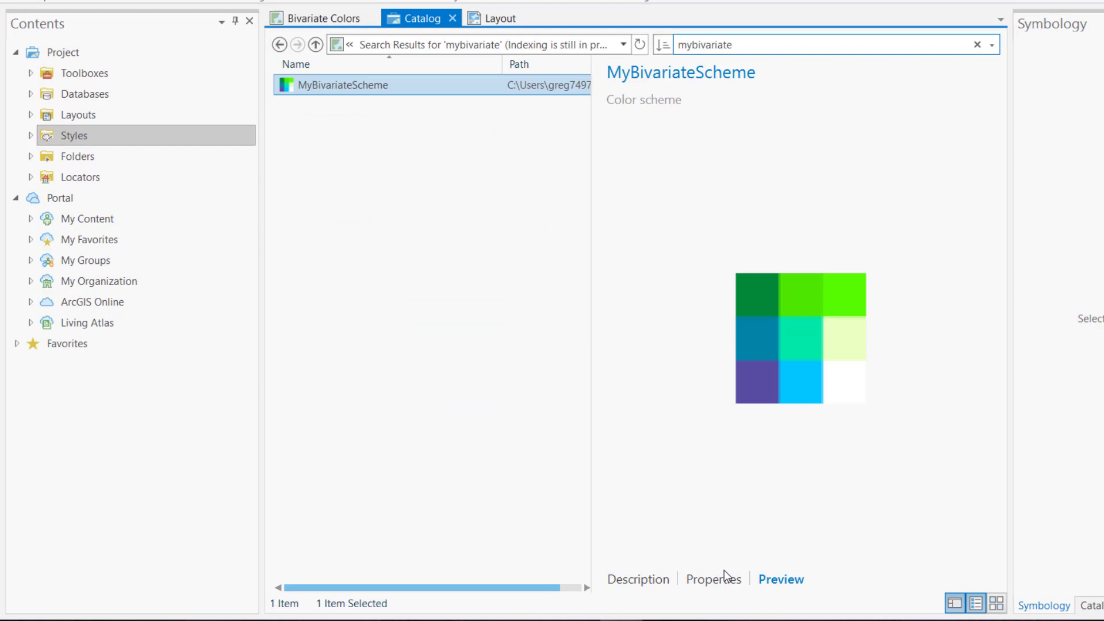
{"action": "left_click", "coordinate": [714, 579]}
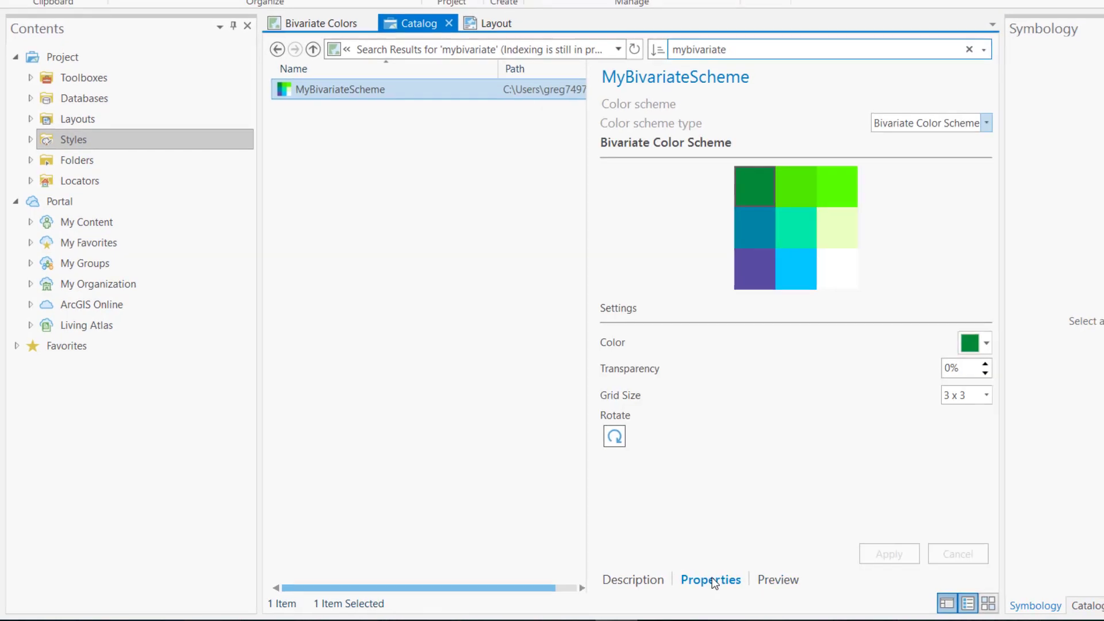
{"action": "left_click", "coordinate": [837, 266]}
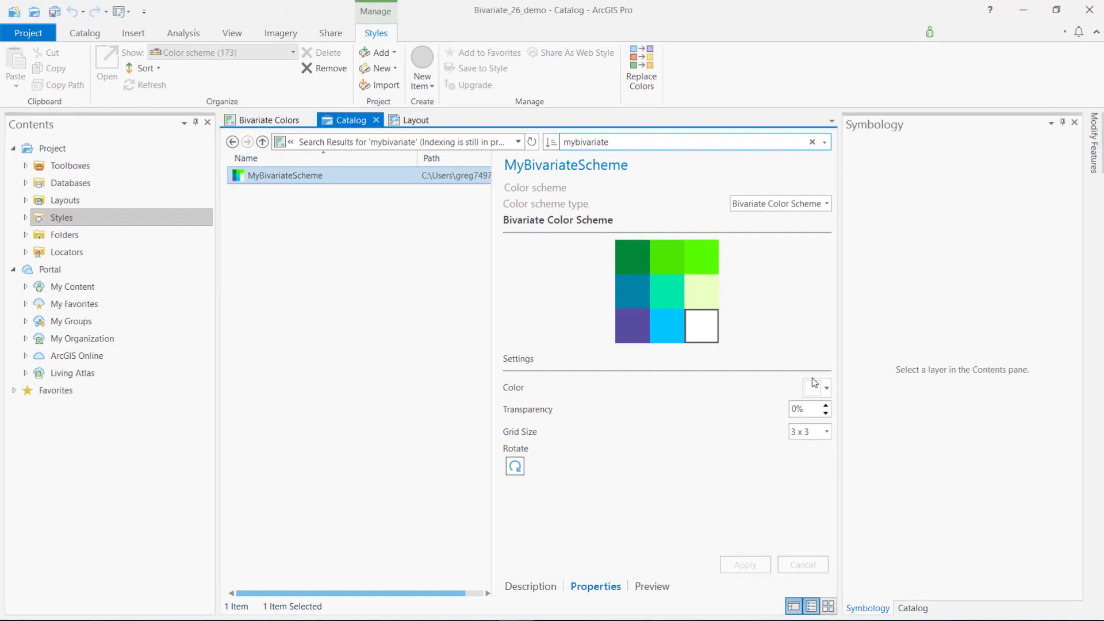
Step: In the layout, manually adjust the class breaks of the Diabetes (Percent) histogram for the bivariate layer
{"action": "left_click", "coordinate": [397, 122]}
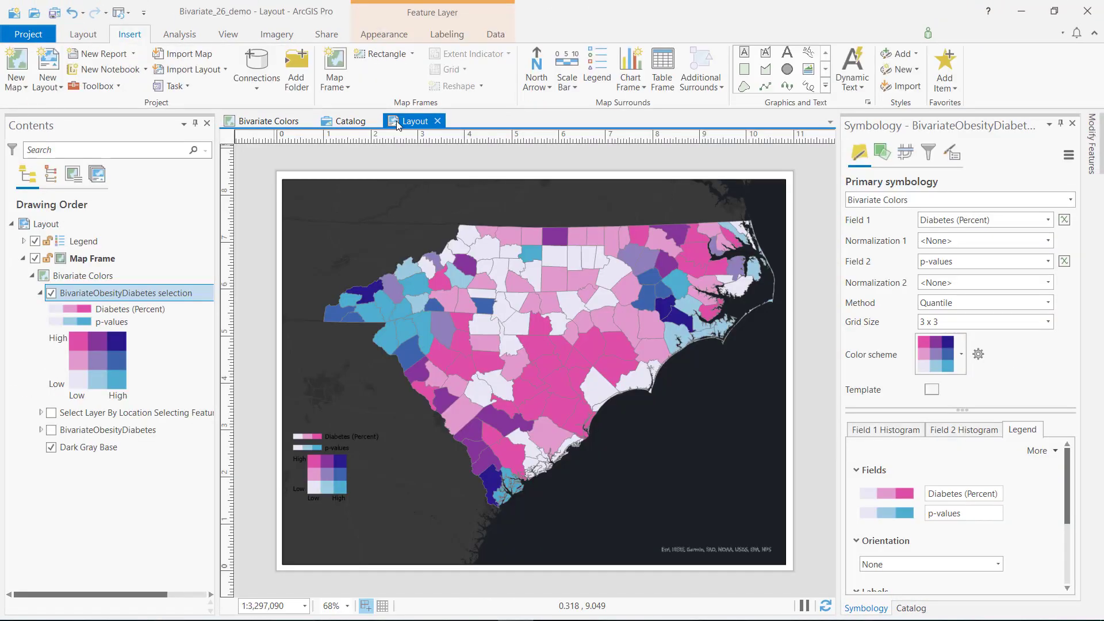
{"action": "left_click", "coordinate": [116, 357]}
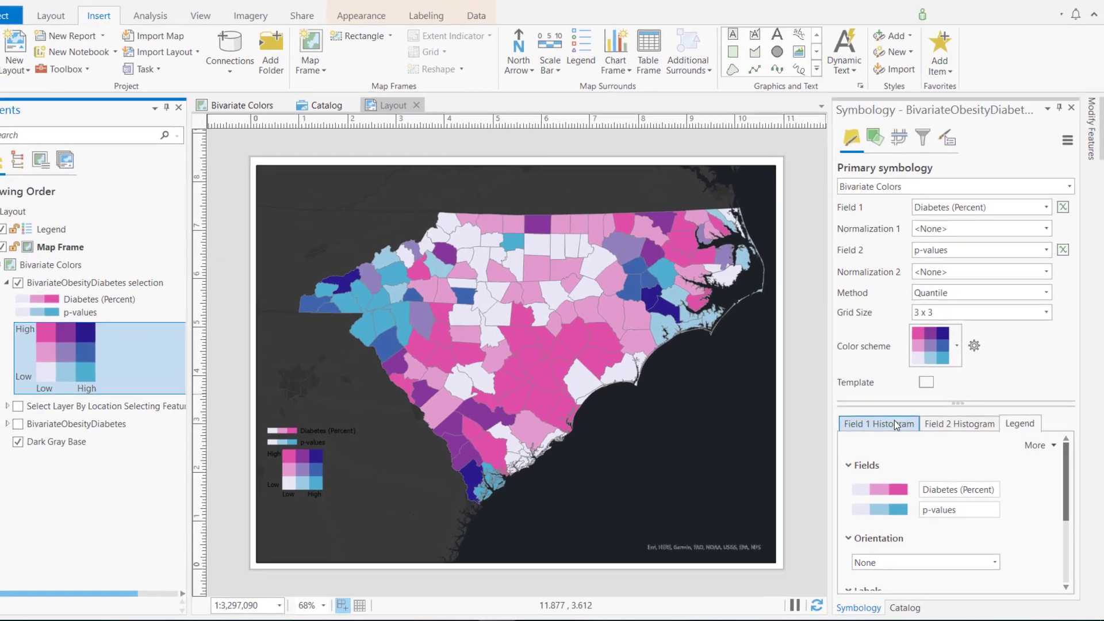
{"action": "left_click", "coordinate": [898, 429]}
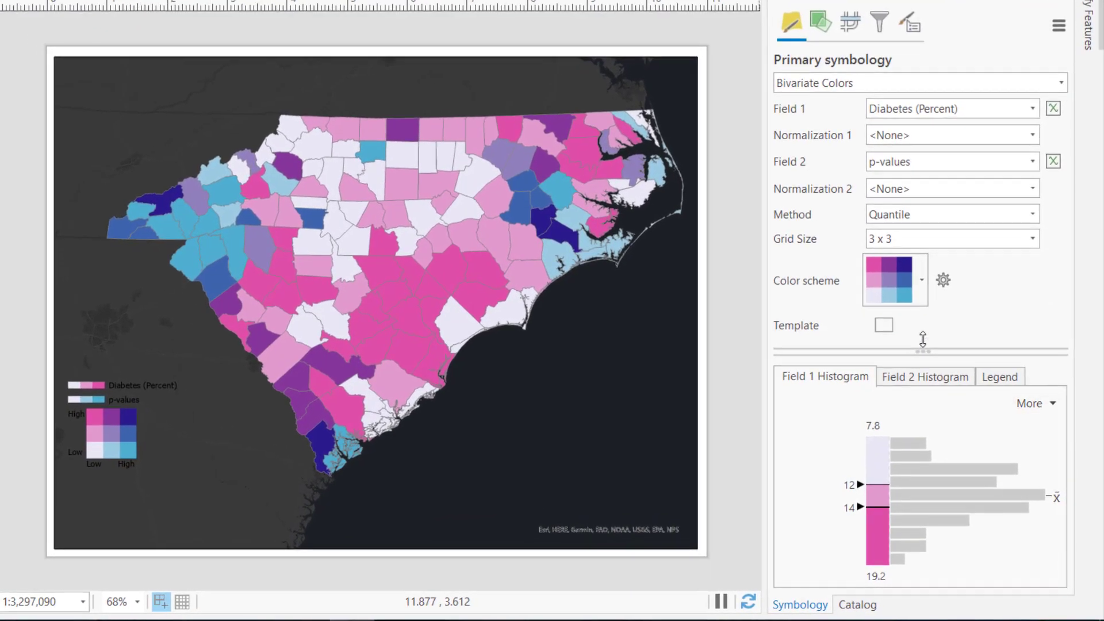
{"action": "left_click_drag", "start_coordinate": [923, 340], "coordinate": [923, 265]}
{"action": "left_click_drag", "start_coordinate": [860, 467], "coordinate": [861, 520]}
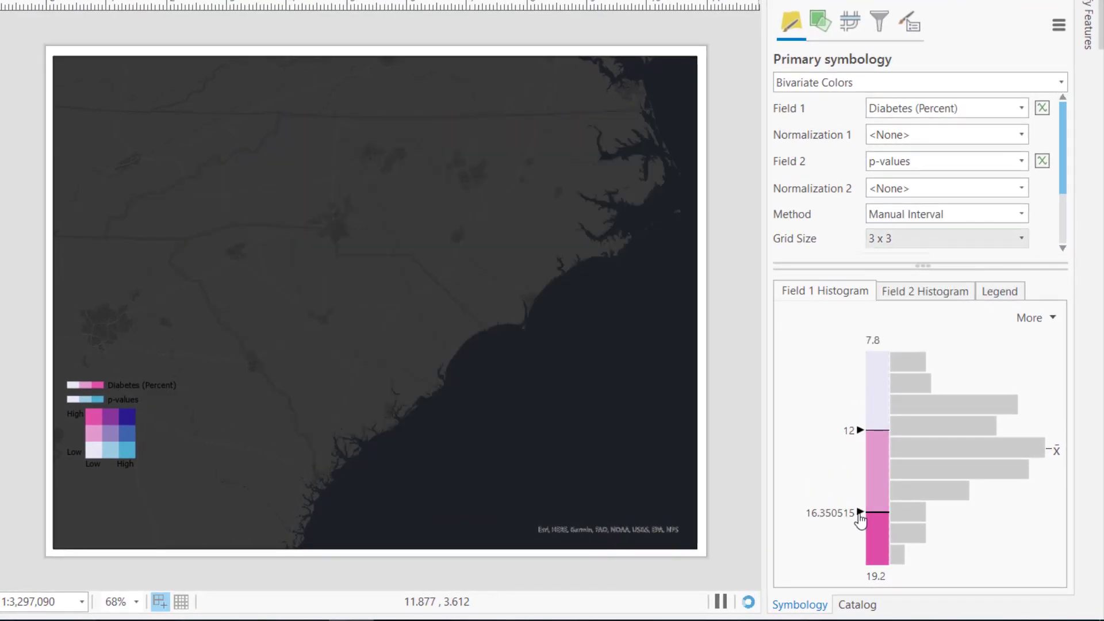
{"action": "left_click_drag", "start_coordinate": [862, 404], "coordinate": [863, 381]}
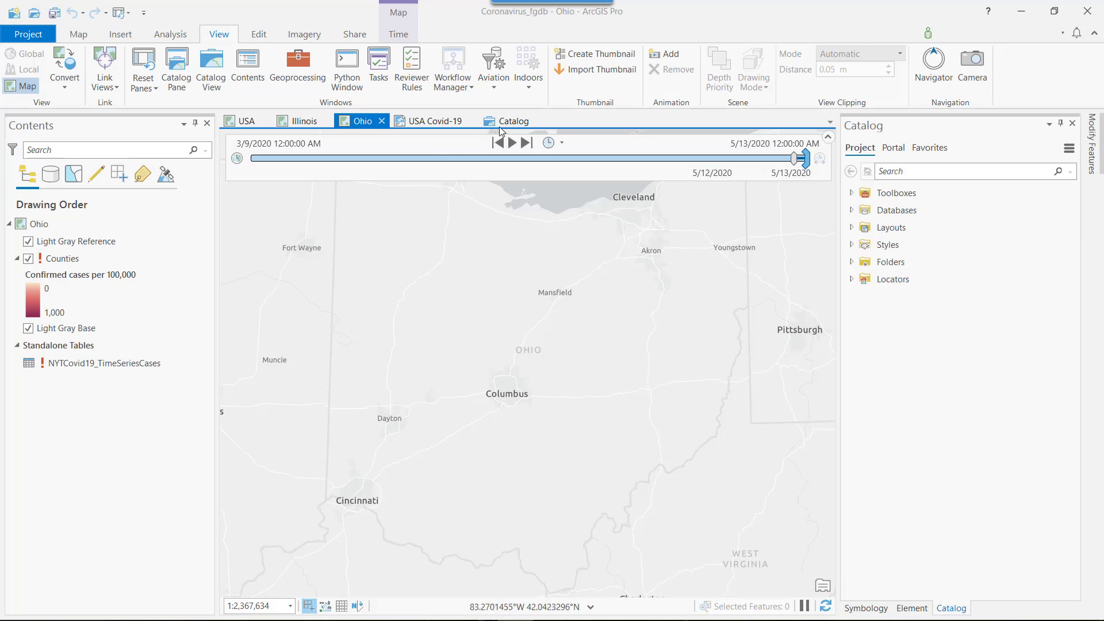
Step: Open the Coronavirus_fgdb project's data sources for updating and list them by workspace
{"action": "left_click", "coordinate": [500, 128]}
{"action": "left_click", "coordinate": [432, 78]}
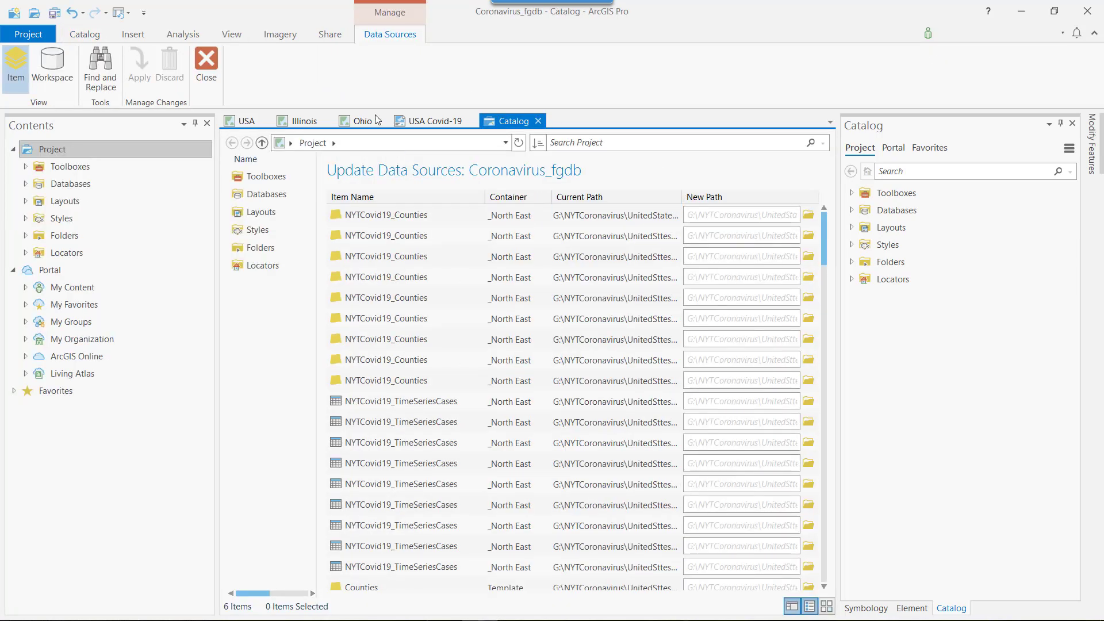
{"action": "left_click", "coordinate": [70, 62]}
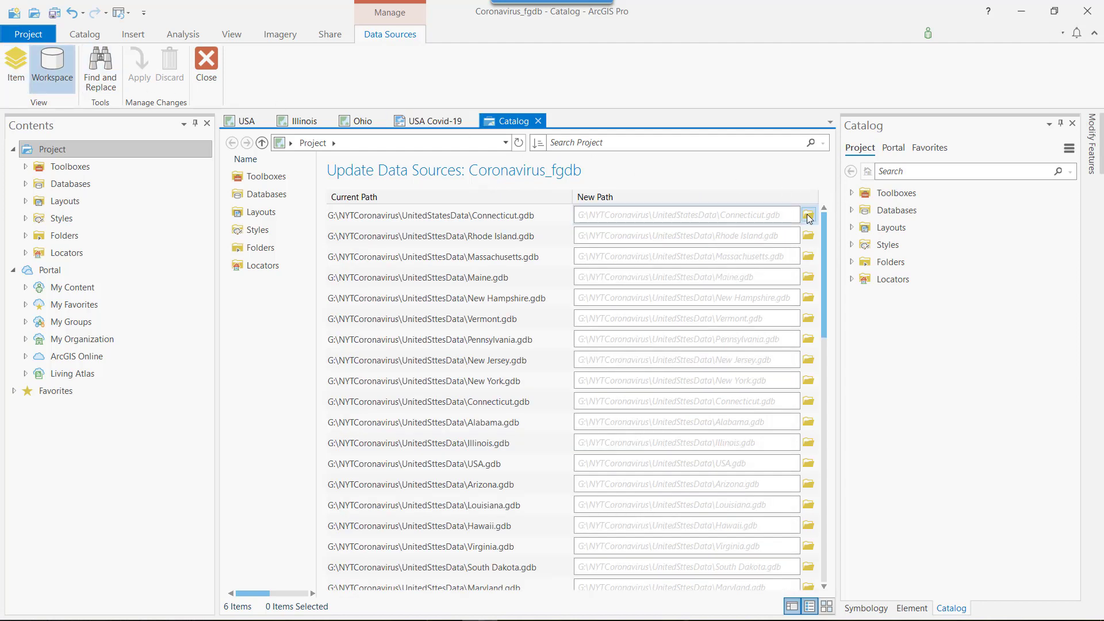
{"action": "scroll", "coordinate": [695, 308], "scroll_direction": "down", "scroll_amount": 7}
{"action": "scroll", "coordinate": [695, 308], "scroll_direction": "down", "scroll_amount": 5}
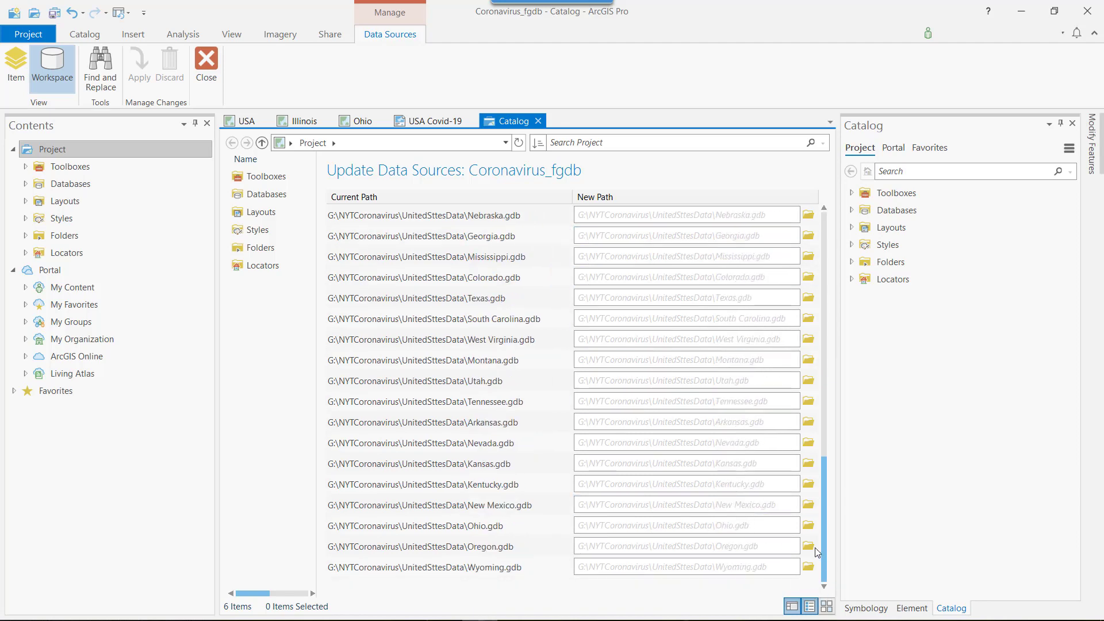
Step: Repoint the Ohio.gdb workspace to Ohio.gdb in the UnitedStatesData folder, apply the change, and display the Ohio map
{"action": "left_click", "coordinate": [808, 525]}
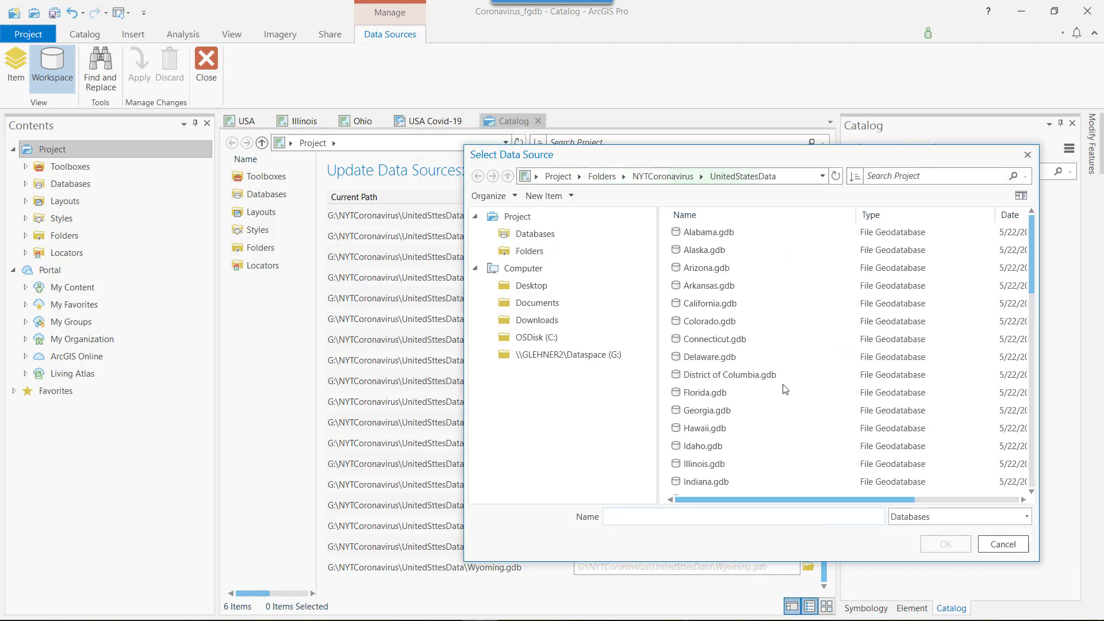
{"action": "scroll", "coordinate": [781, 369], "scroll_direction": "down", "scroll_amount": 12}
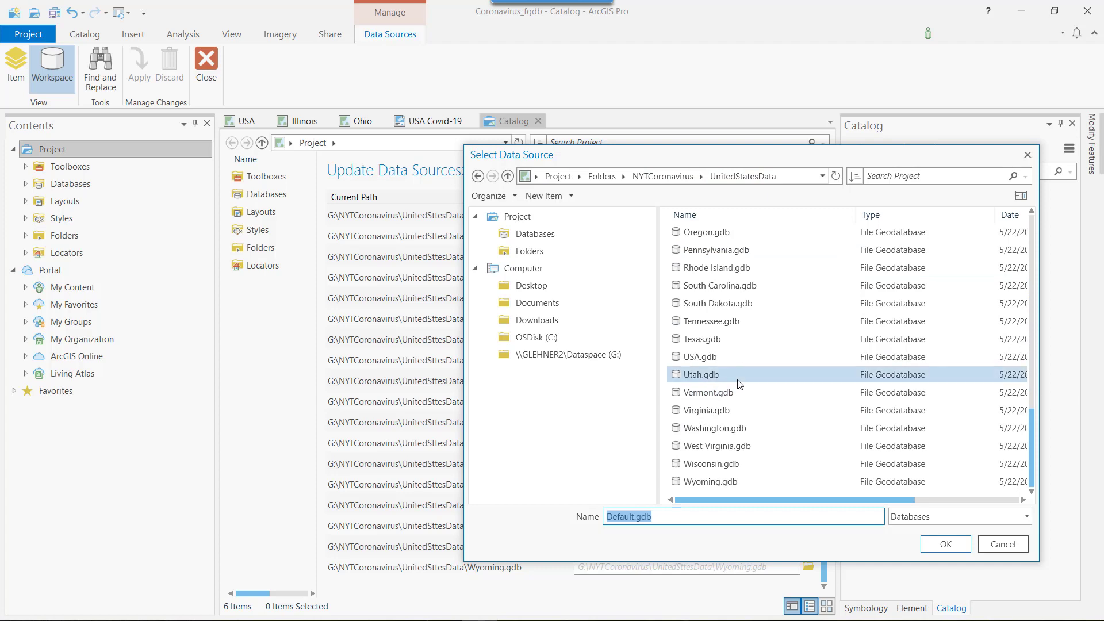
{"action": "scroll", "coordinate": [733, 368], "scroll_direction": "up", "scroll_amount": 2}
{"action": "left_click", "coordinate": [713, 304]}
{"action": "left_click", "coordinate": [945, 542]}
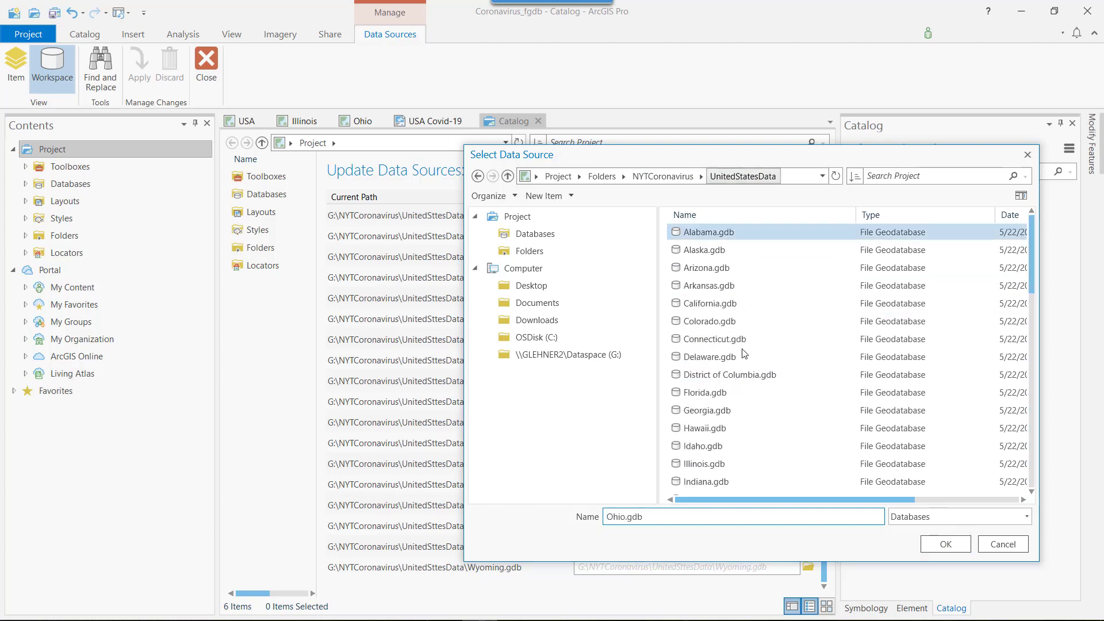
{"action": "left_click", "coordinate": [148, 76]}
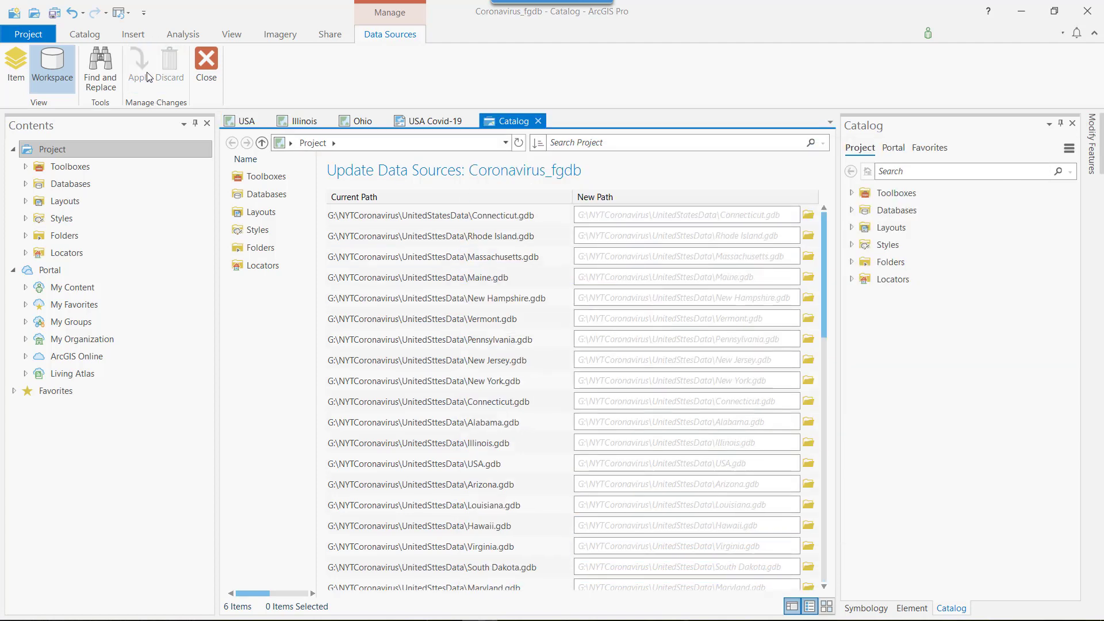
{"action": "left_click", "coordinate": [357, 122]}
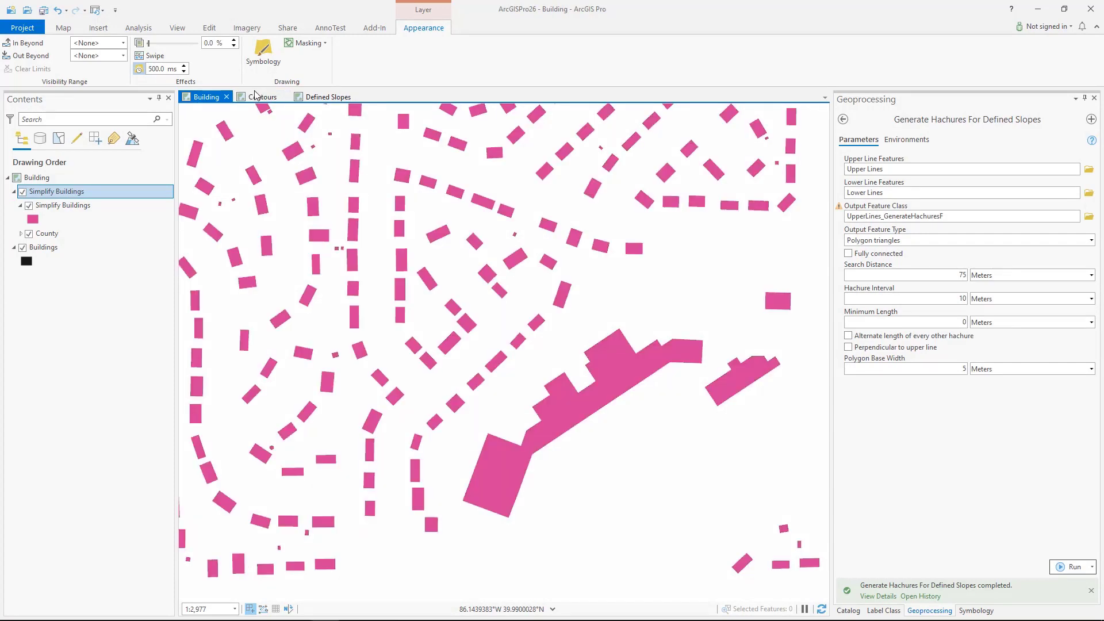
Step: Flicker the Contour Lines Smoothed layer in the Contours map to compare it with the original lines, and open the Defined Slopes map
{"action": "left_click", "coordinate": [256, 96]}
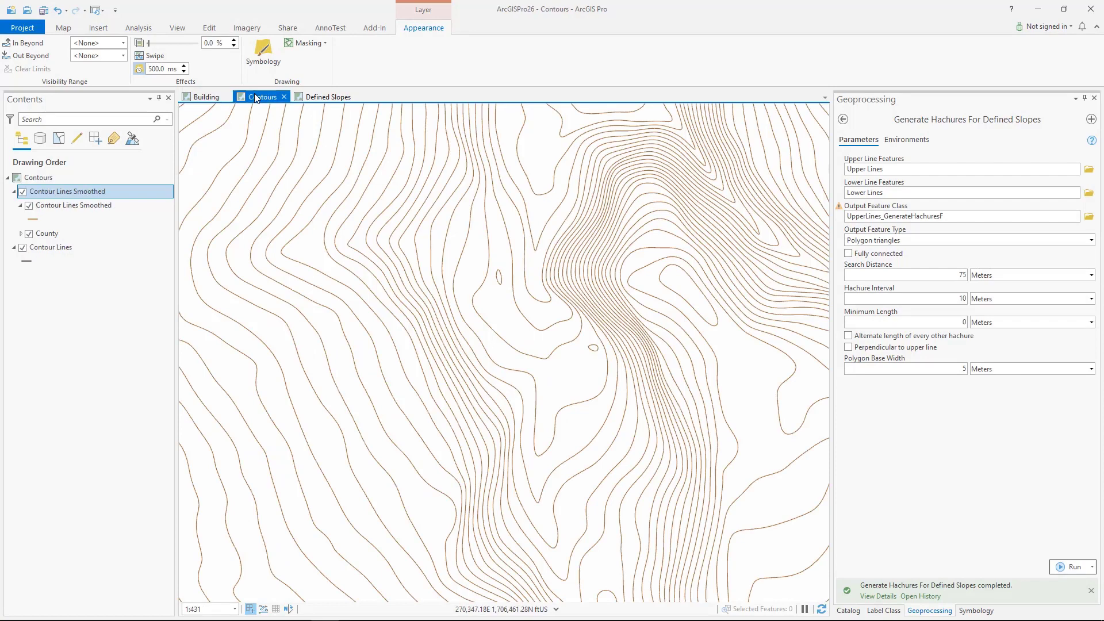
{"action": "left_click", "coordinate": [141, 69]}
{"action": "left_click", "coordinate": [317, 103]}
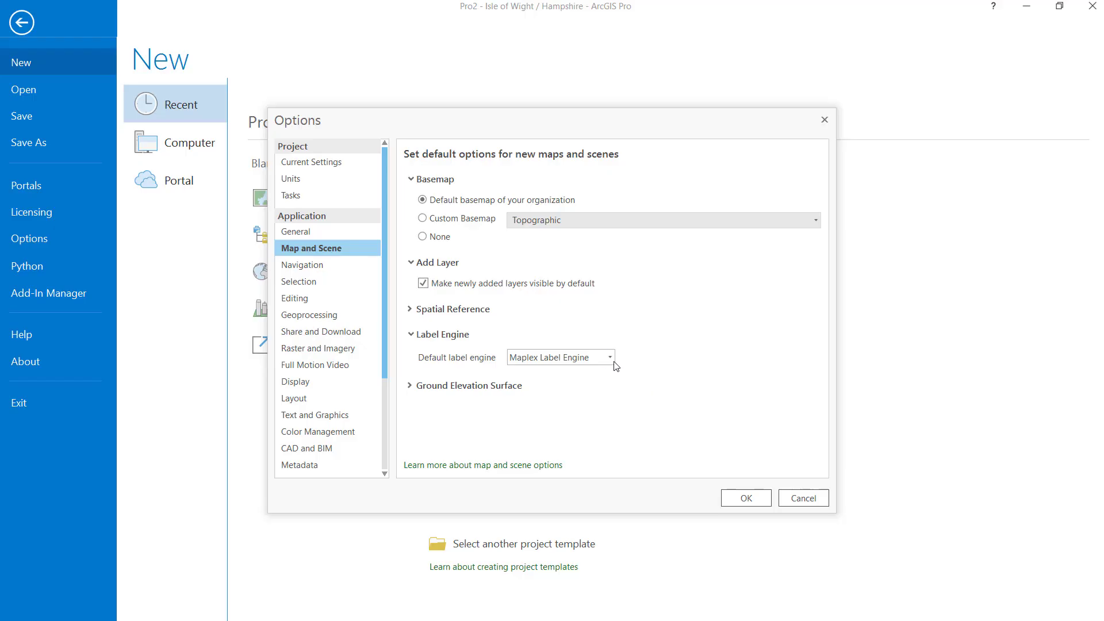
Step: Keep Maplex Label Engine as the default label engine, review the Text and Graphics defaults, and accept the options
{"action": "left_click", "coordinate": [611, 357]}
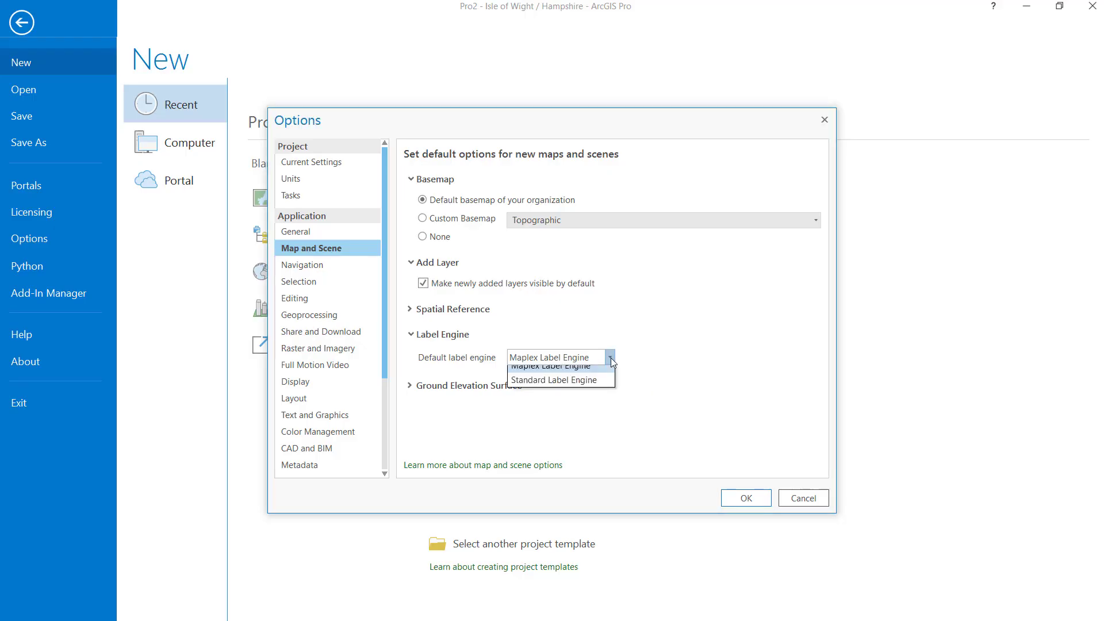
{"action": "left_click", "coordinate": [630, 361]}
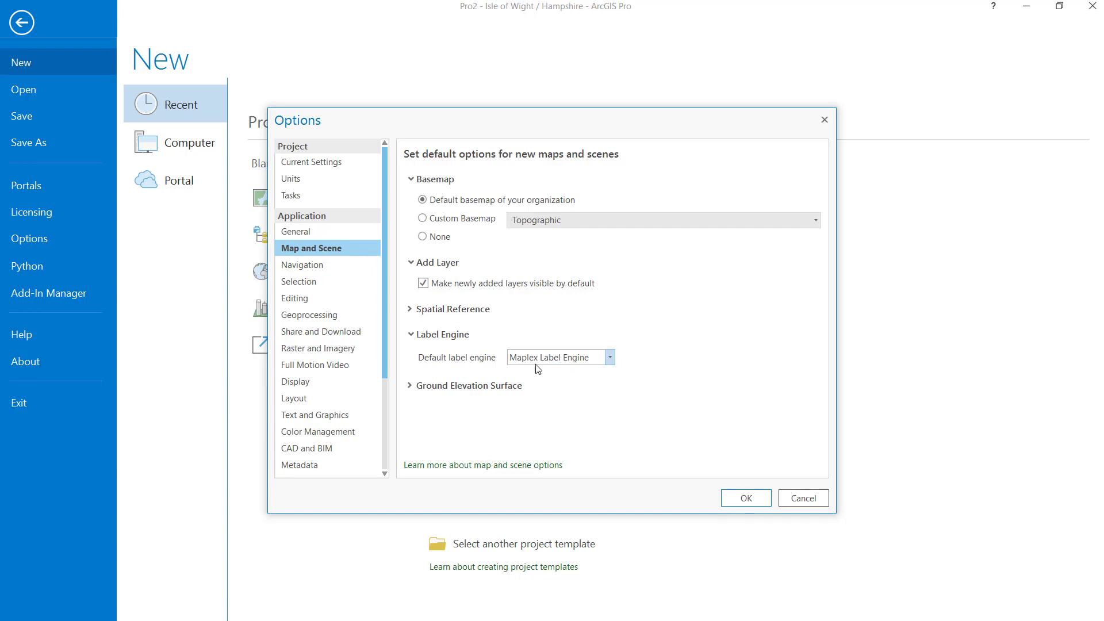
{"action": "left_click", "coordinate": [317, 414]}
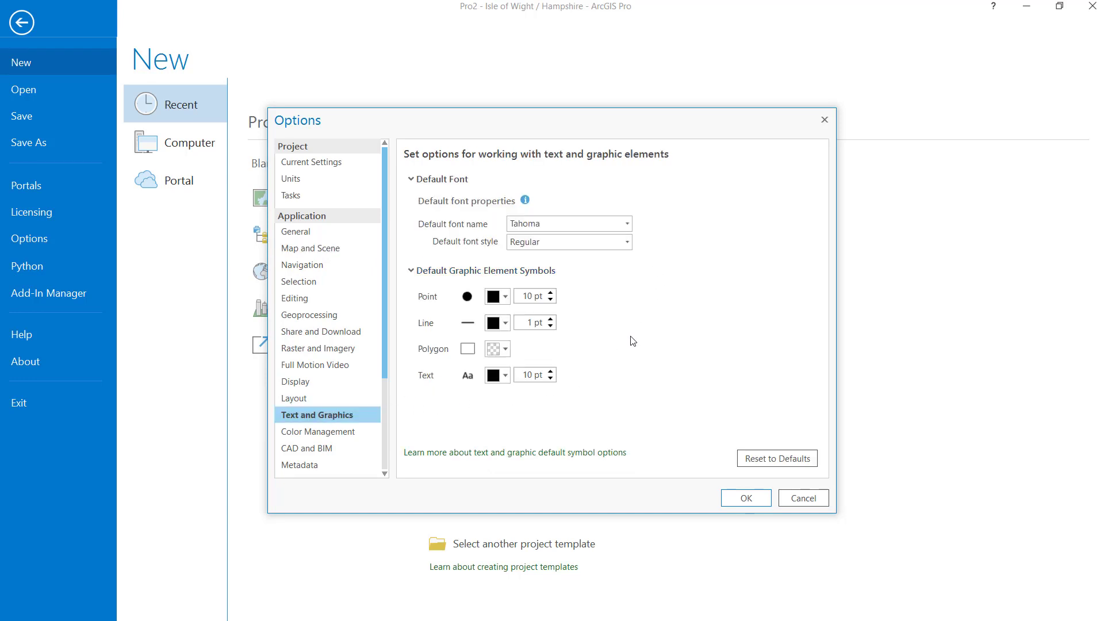
{"action": "left_click", "coordinate": [746, 498]}
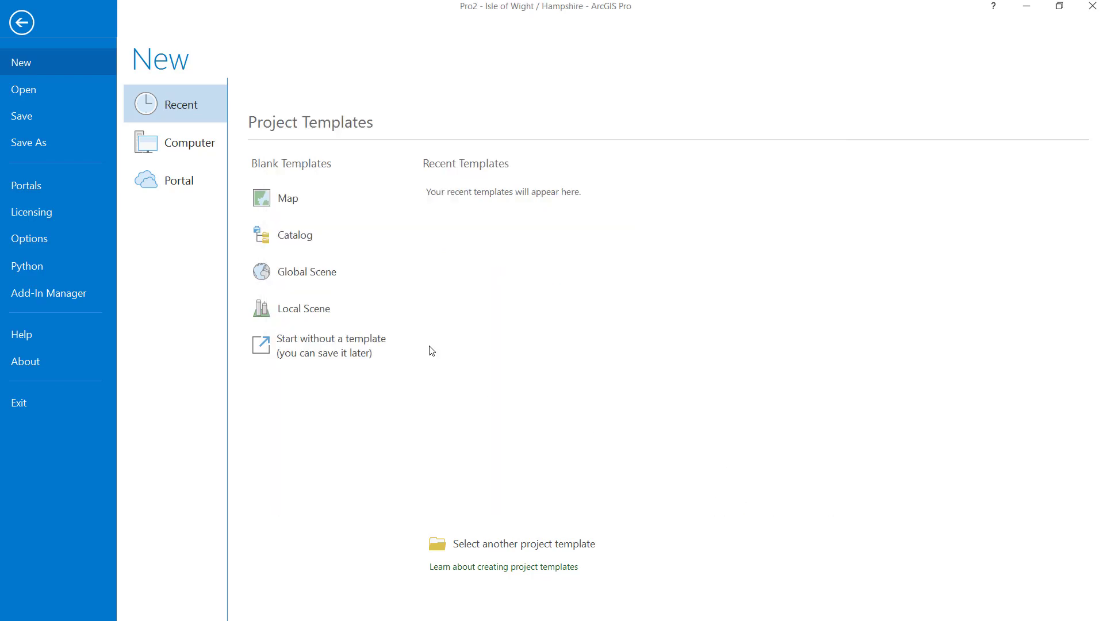
{"action": "left_click", "coordinate": [29, 27]}
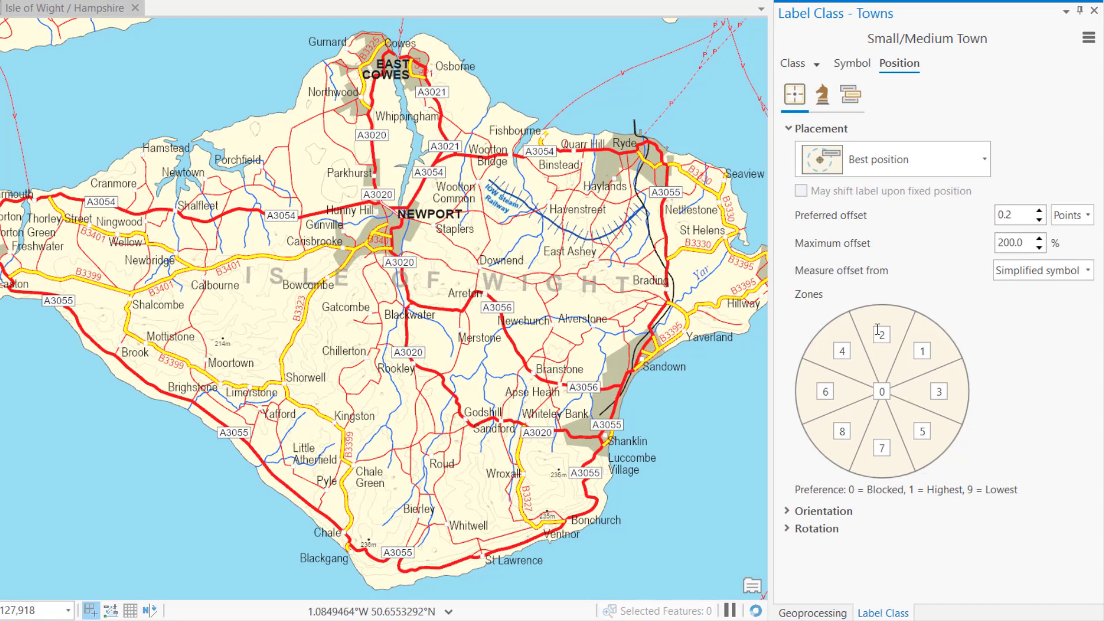
Step: Try the abbreviation strategies on the Small/Medium Town label class of the Towns layer
{"action": "left_click", "coordinate": [823, 95]}
{"action": "left_click", "coordinate": [801, 183]}
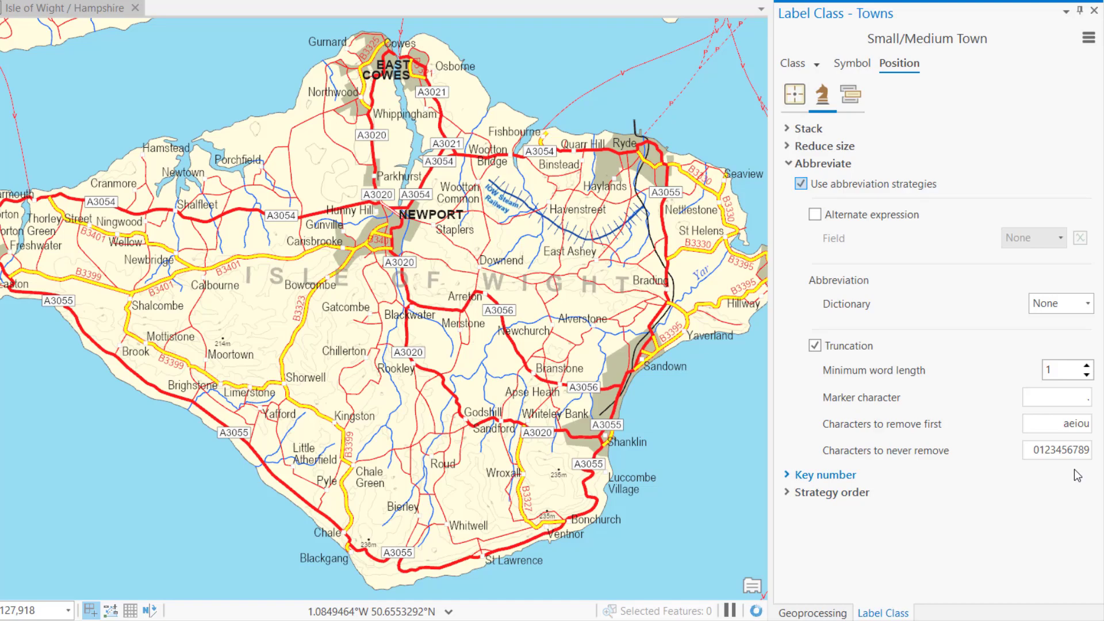
{"action": "left_click", "coordinate": [801, 183]}
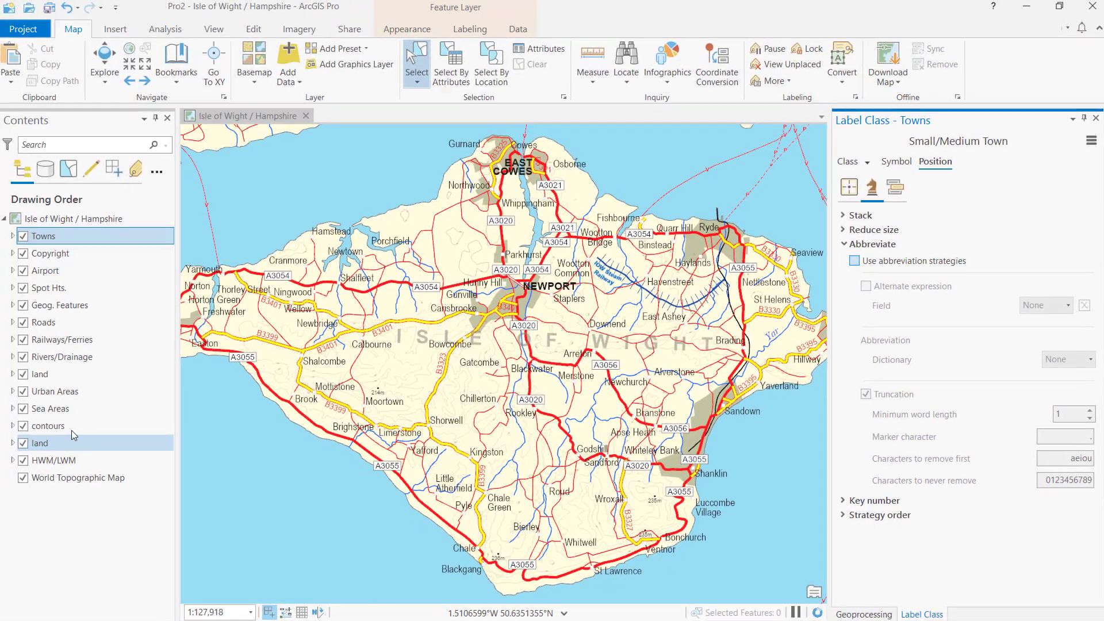
Step: Show the label expression of Class 1 in the contours layer
{"action": "left_click", "coordinate": [67, 426]}
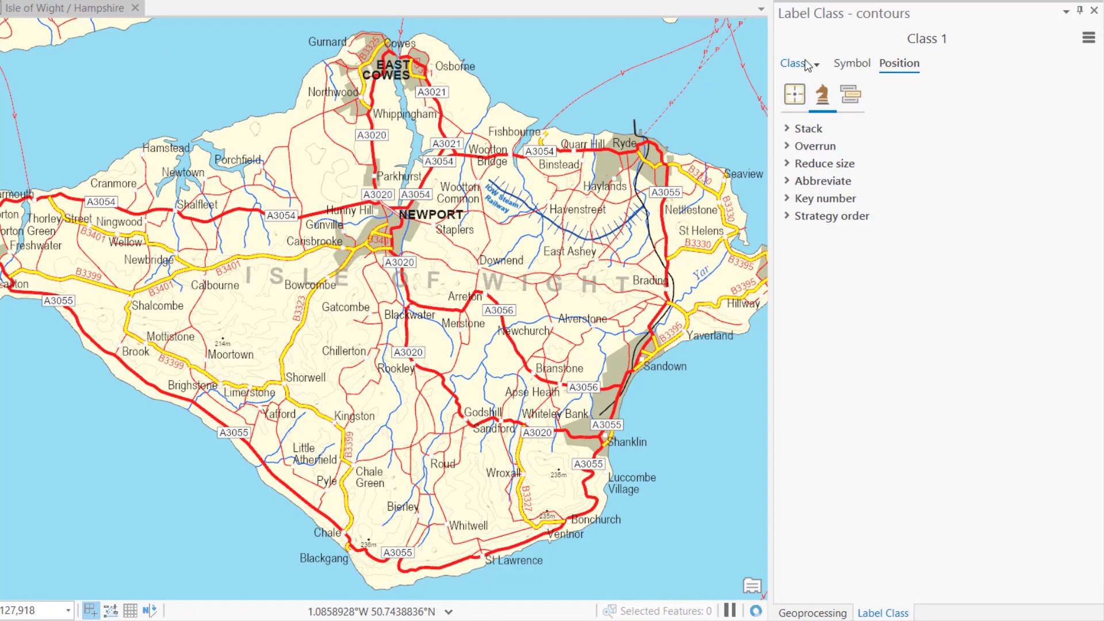
{"action": "left_click", "coordinate": [806, 64]}
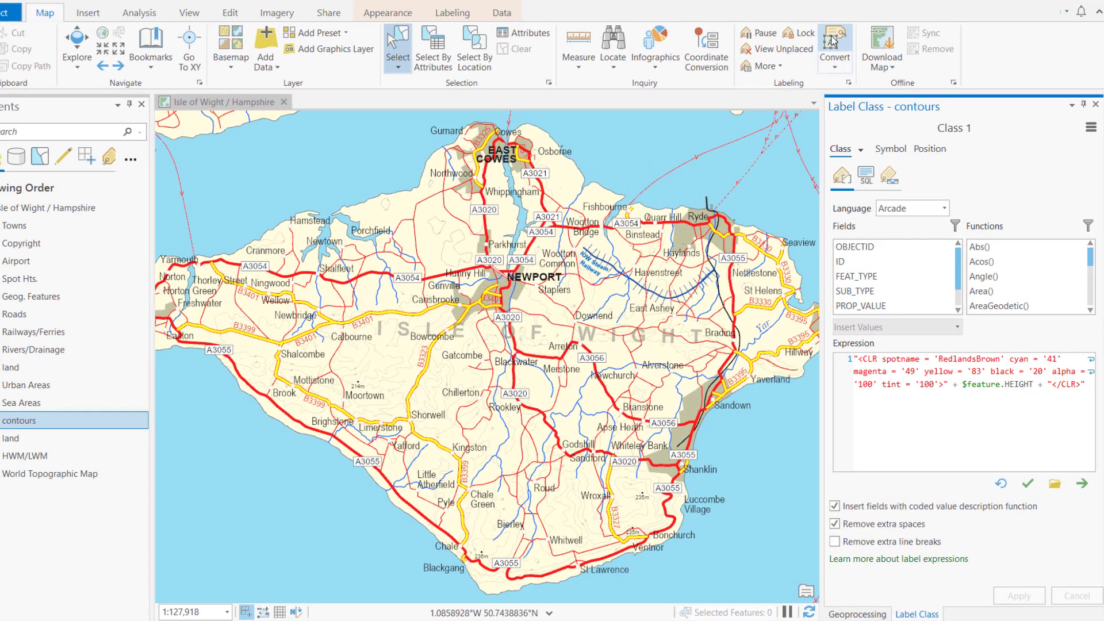
Step: Convert all Isle of Wight / Hampshire map labels to a single graphics layer named GroupGraphics, and select the Luccombe Village label graphic
{"action": "left_click", "coordinate": [832, 40]}
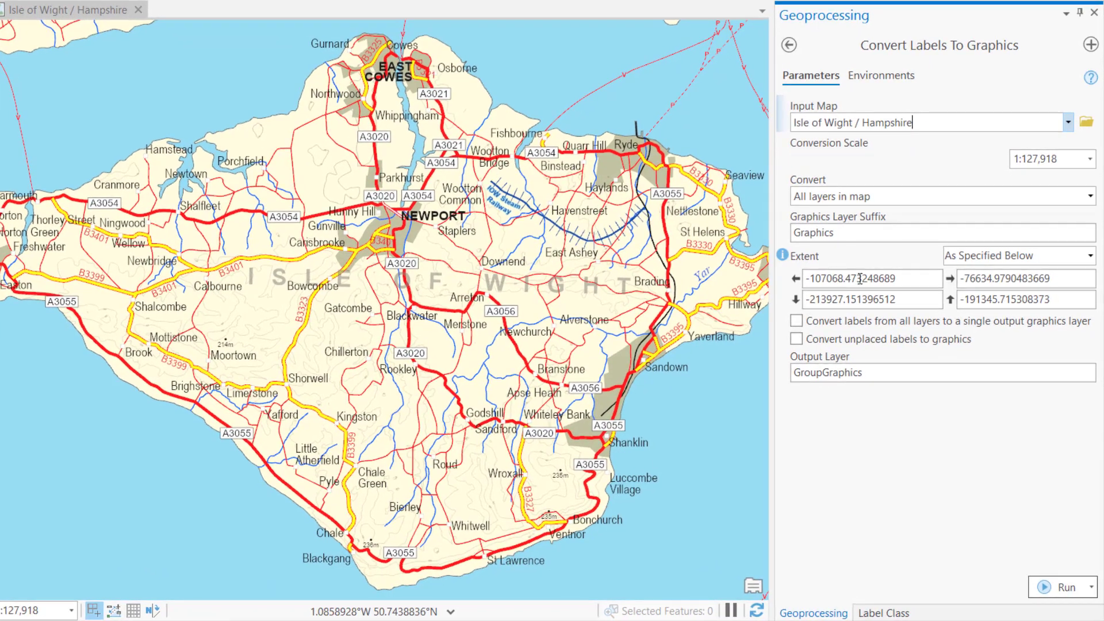
{"action": "left_click", "coordinate": [796, 321]}
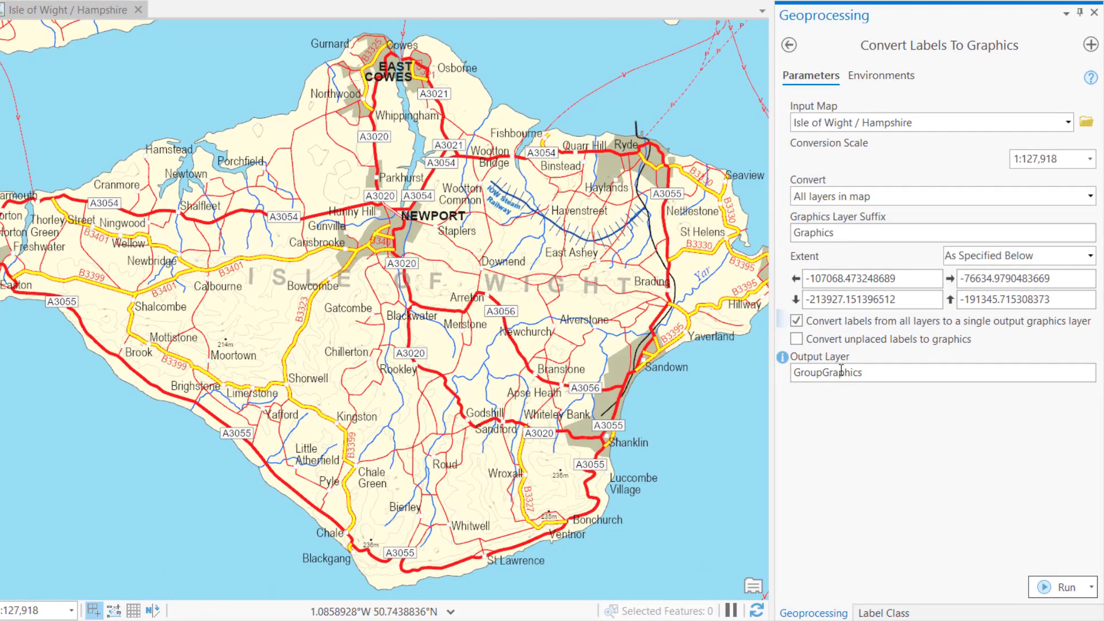
{"action": "left_click", "coordinate": [1069, 587]}
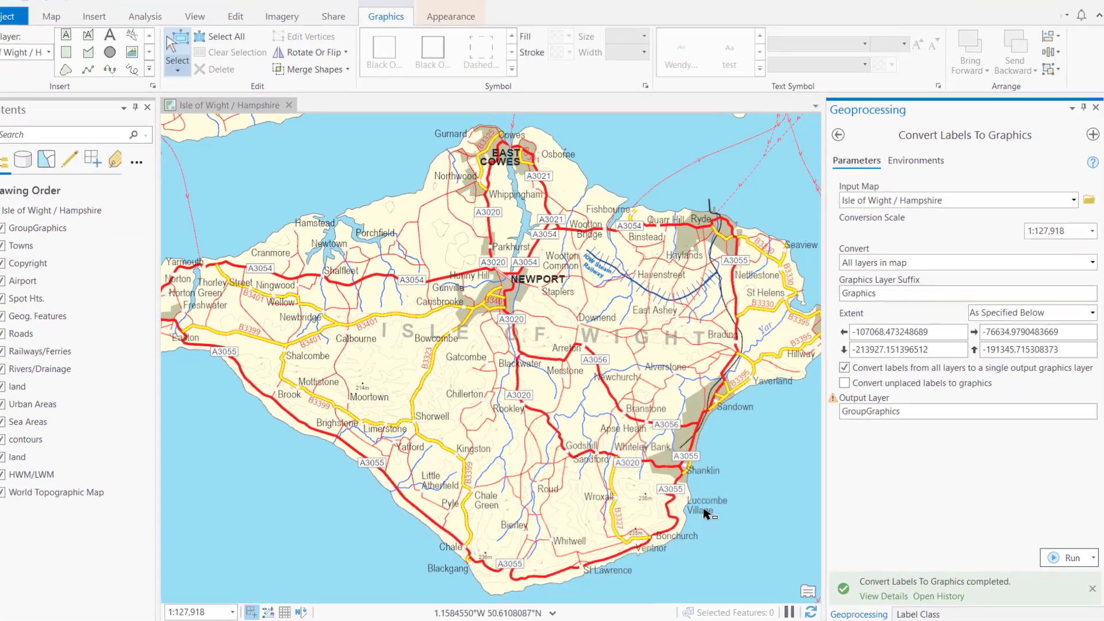
{"action": "left_click", "coordinate": [711, 502]}
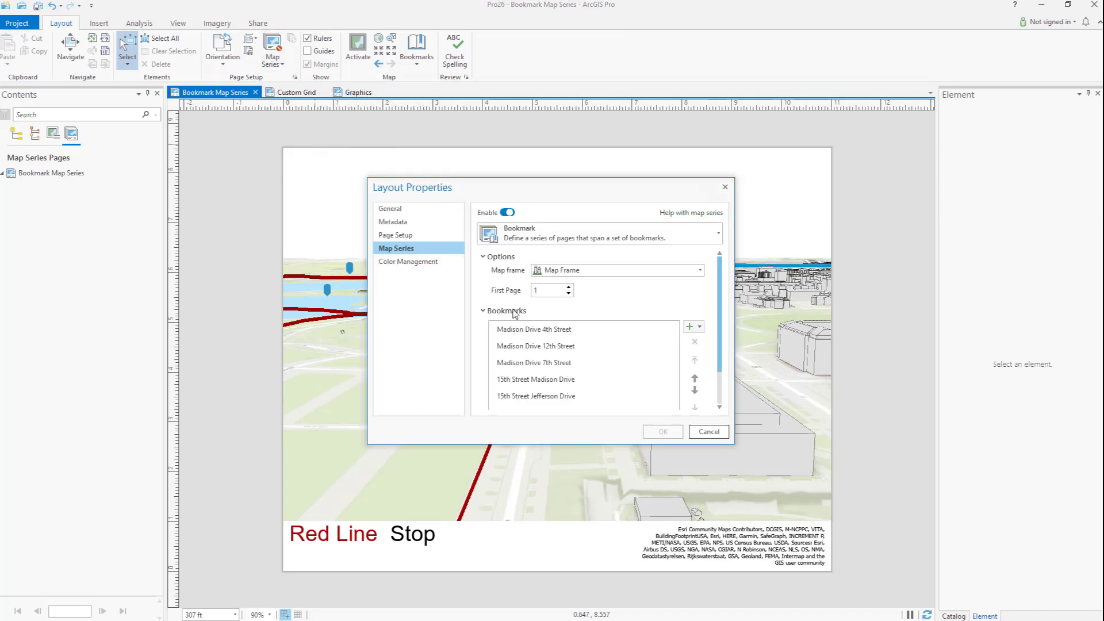
Step: Accept the bookmark map series for the Map Frame and display its Madison Drive 12th Street page
{"action": "left_click", "coordinate": [658, 434]}
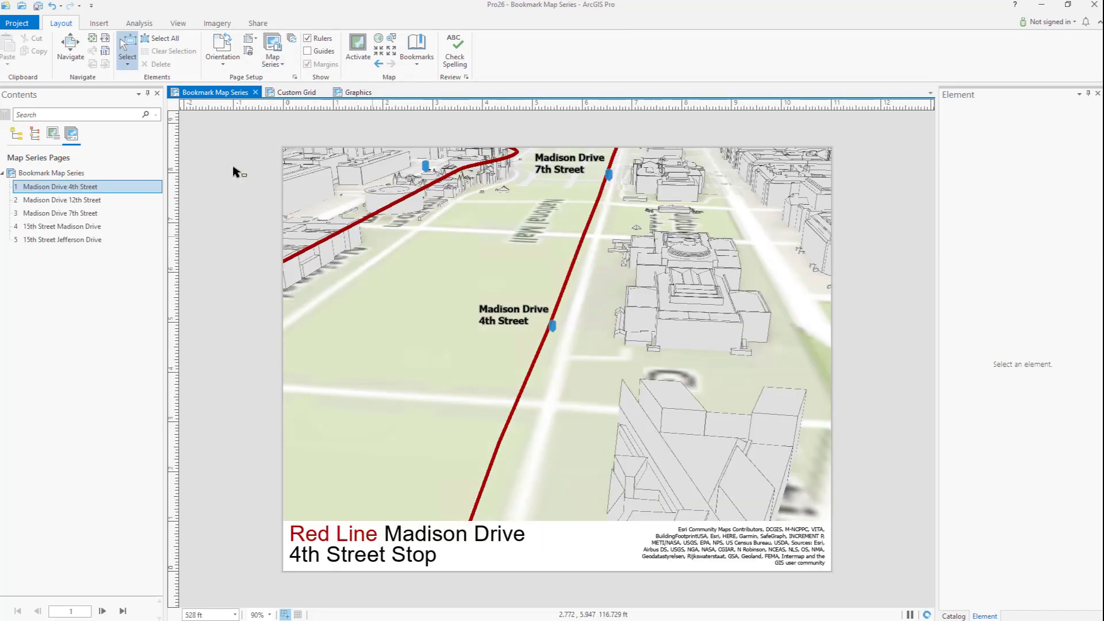
{"action": "left_click", "coordinate": [81, 201]}
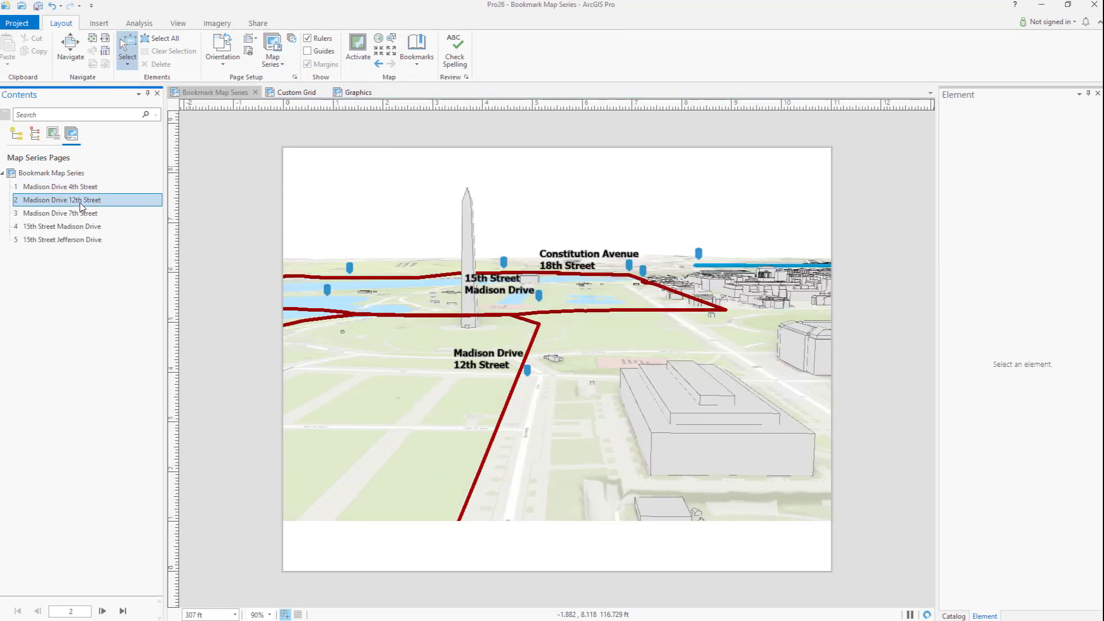
Step: Add a new custom grid to the Custom Grid layout's map frame, sourced from cb_2016_us_state_500k, and show its components
{"action": "left_click", "coordinate": [293, 92]}
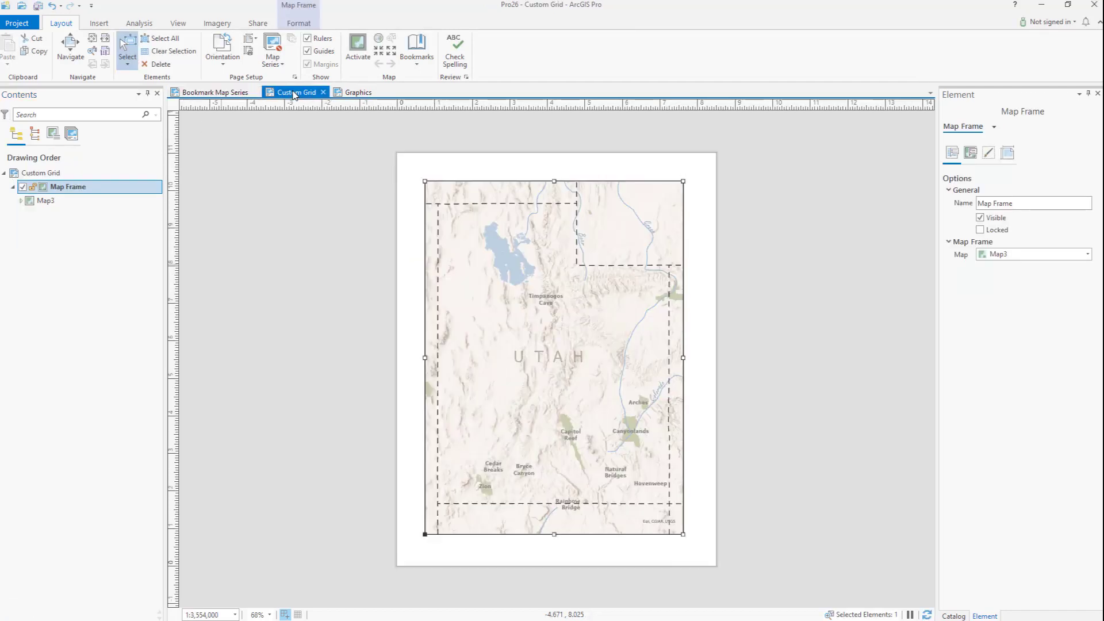
{"action": "left_click", "coordinate": [99, 23]}
{"action": "left_click", "coordinate": [356, 51]}
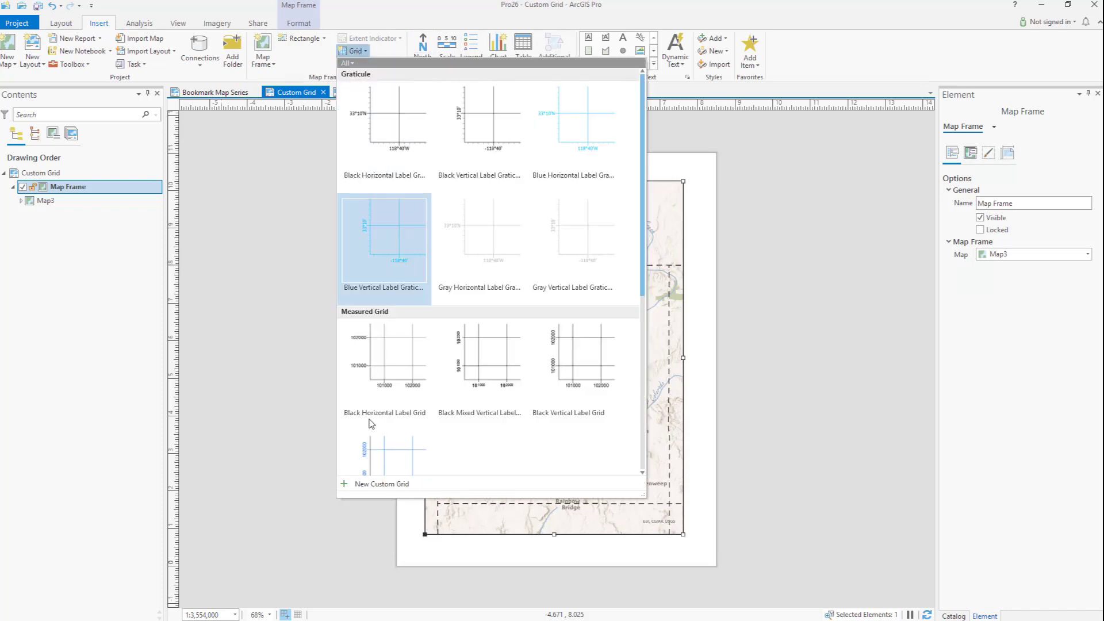
{"action": "left_click", "coordinate": [377, 486]}
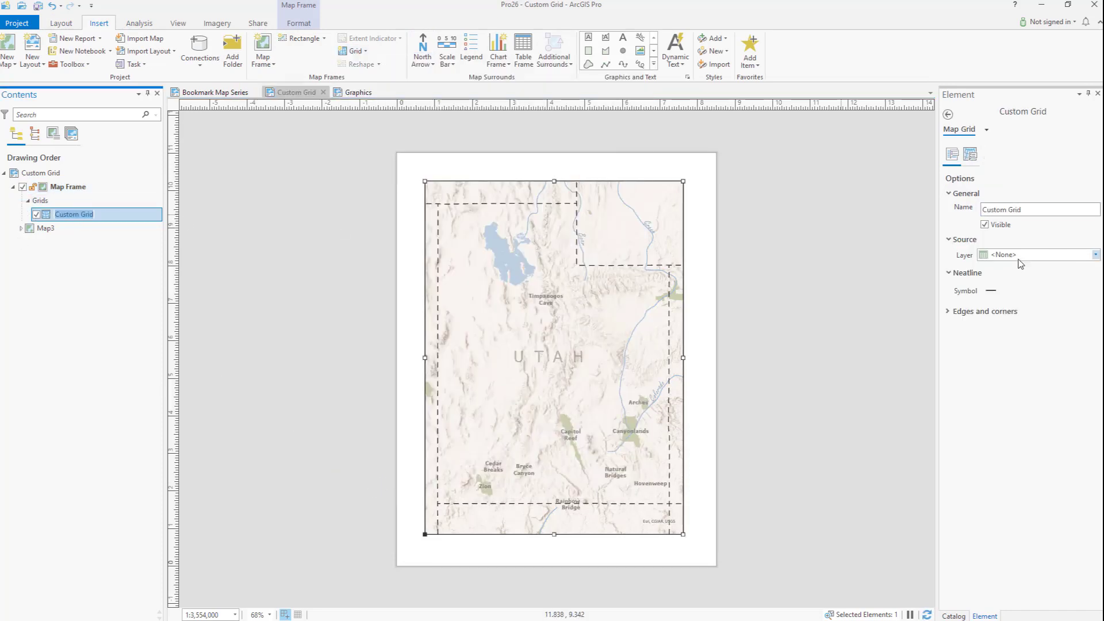
{"action": "left_click", "coordinate": [1029, 255]}
{"action": "left_click", "coordinate": [1024, 336]}
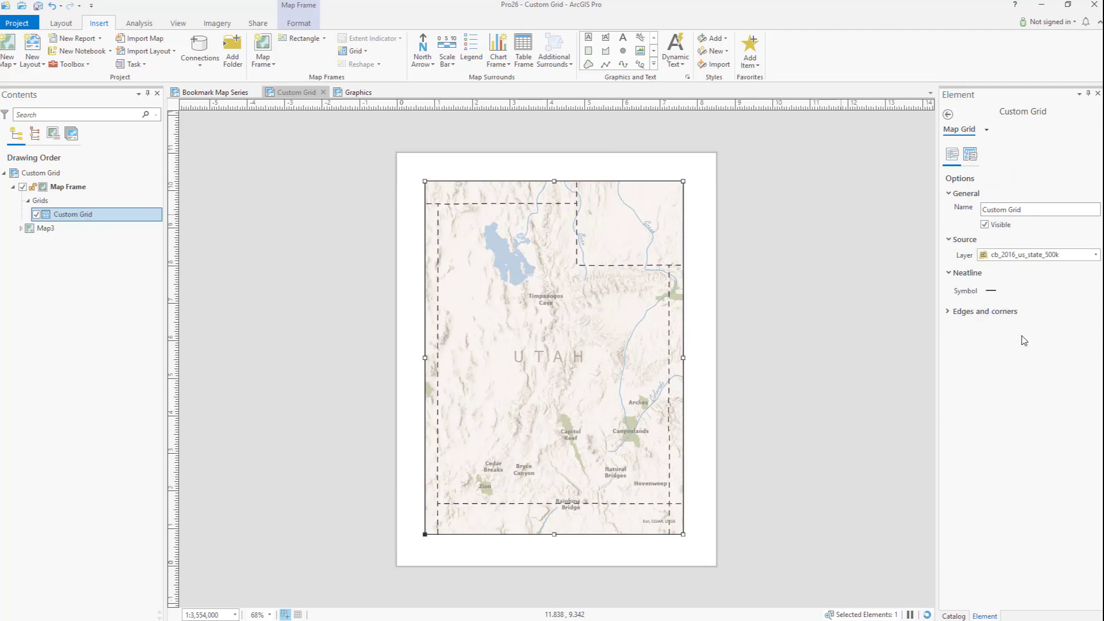
{"action": "left_click", "coordinate": [971, 154]}
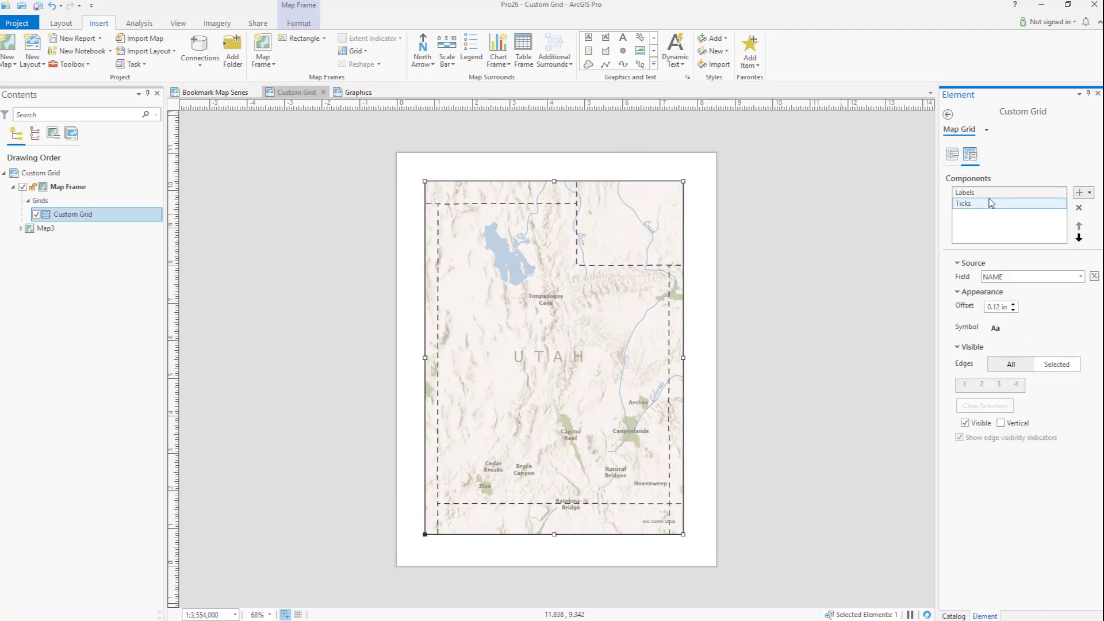
Step: Draw a triangular polygon in the Graphics layout, over the map just inside the upper-left corner triangle
{"action": "left_click", "coordinate": [358, 92]}
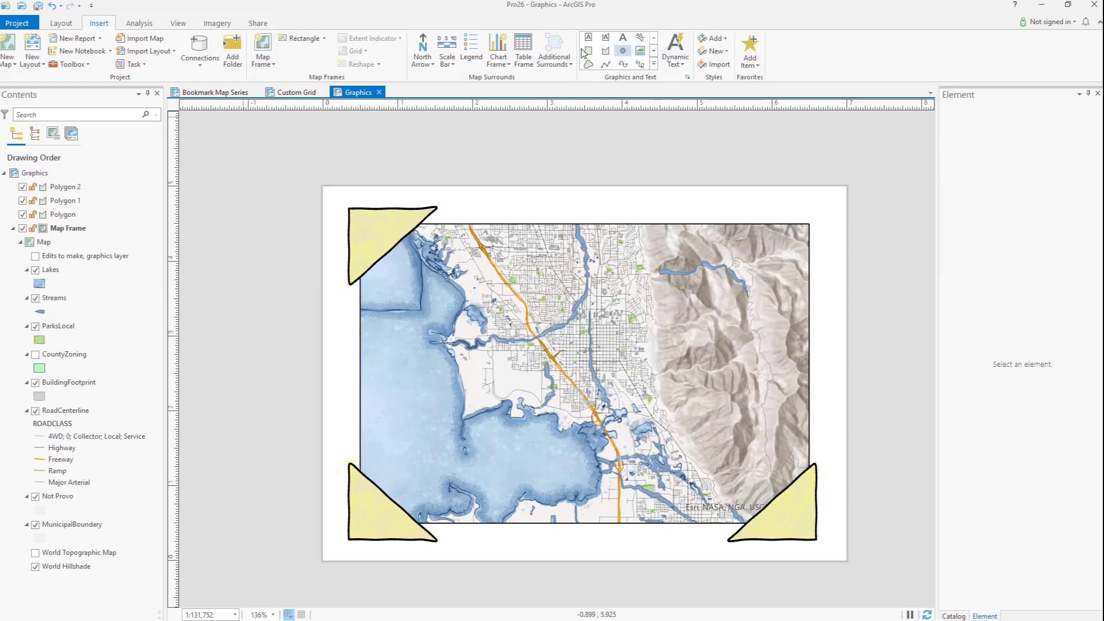
{"action": "left_click", "coordinate": [605, 51]}
{"action": "left_click", "coordinate": [411, 256]}
{"action": "left_click", "coordinate": [412, 315]}
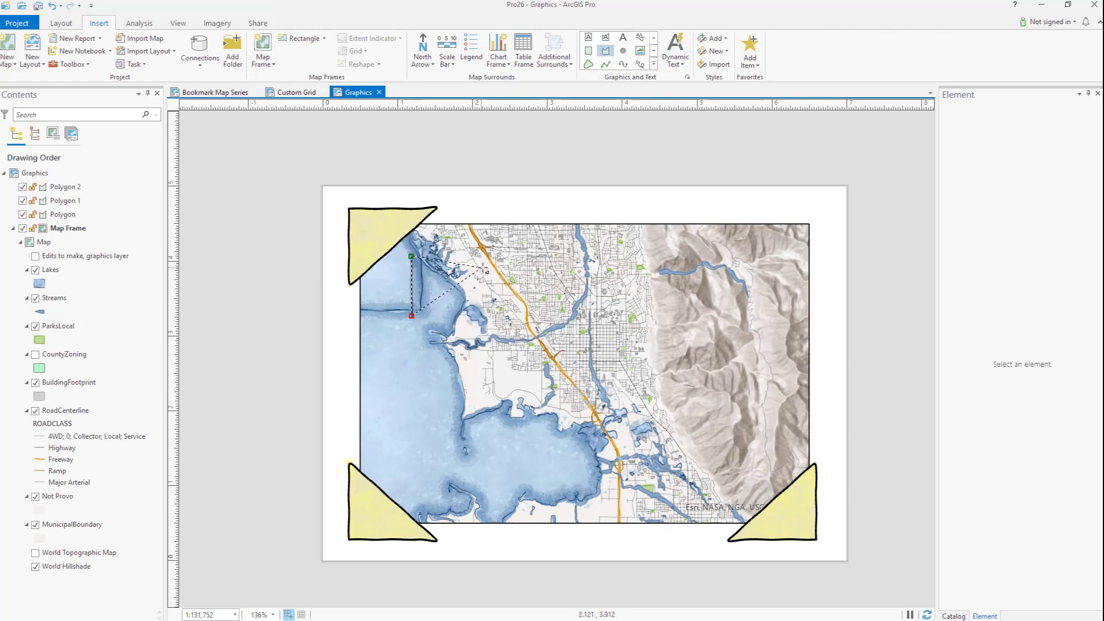
{"action": "double_click", "coordinate": [485, 256]}
Step: Make the new triangle the same size as the upper-left corner triangle
{"action": "left_click", "coordinate": [453, 278]}
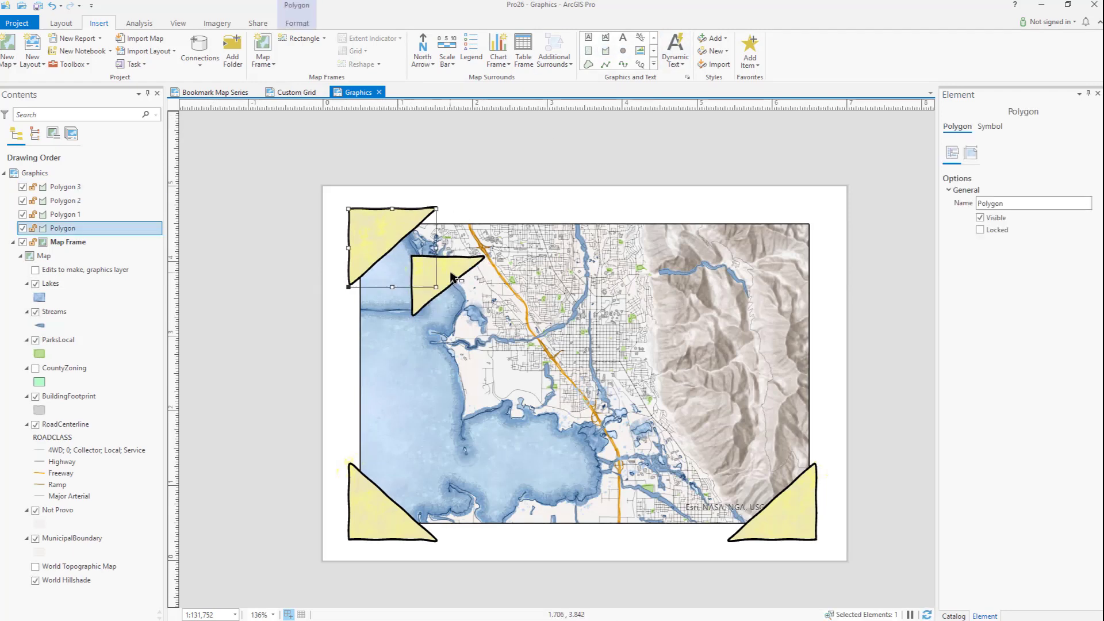
{"action": "left_click", "coordinate": [452, 275], "text": "shift"}
{"action": "right_click", "coordinate": [452, 275]}
{"action": "mouse_move", "coordinate": [495, 443]}
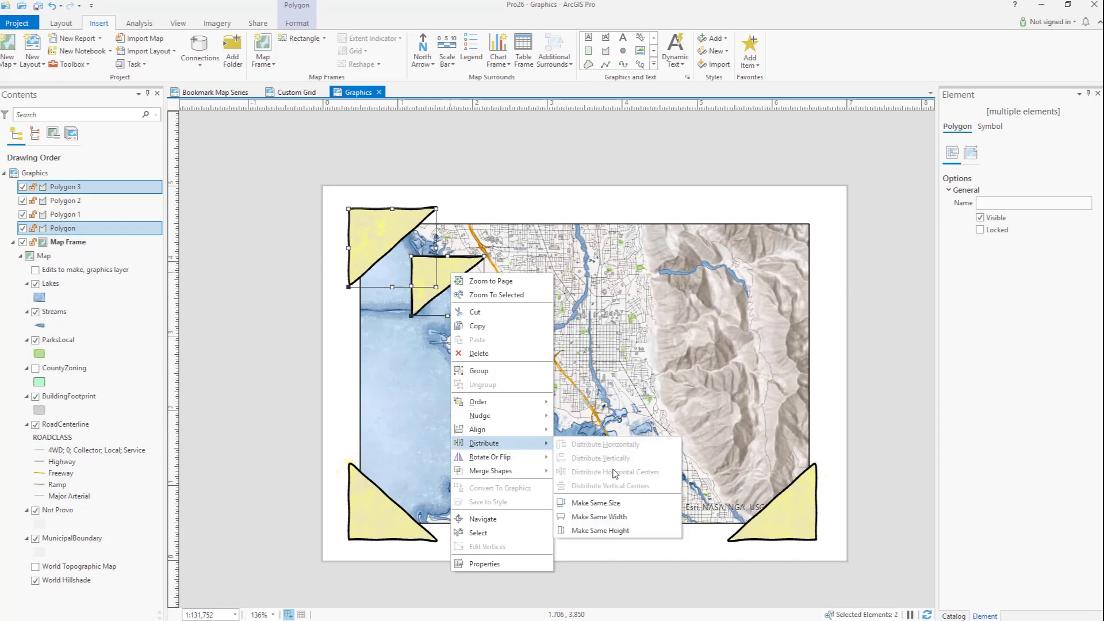
{"action": "left_click", "coordinate": [596, 502]}
Step: Flip the new triangle horizontally and move it to the map frame's empty upper-right corner
{"action": "left_click", "coordinate": [462, 257]}
{"action": "right_click", "coordinate": [463, 258]}
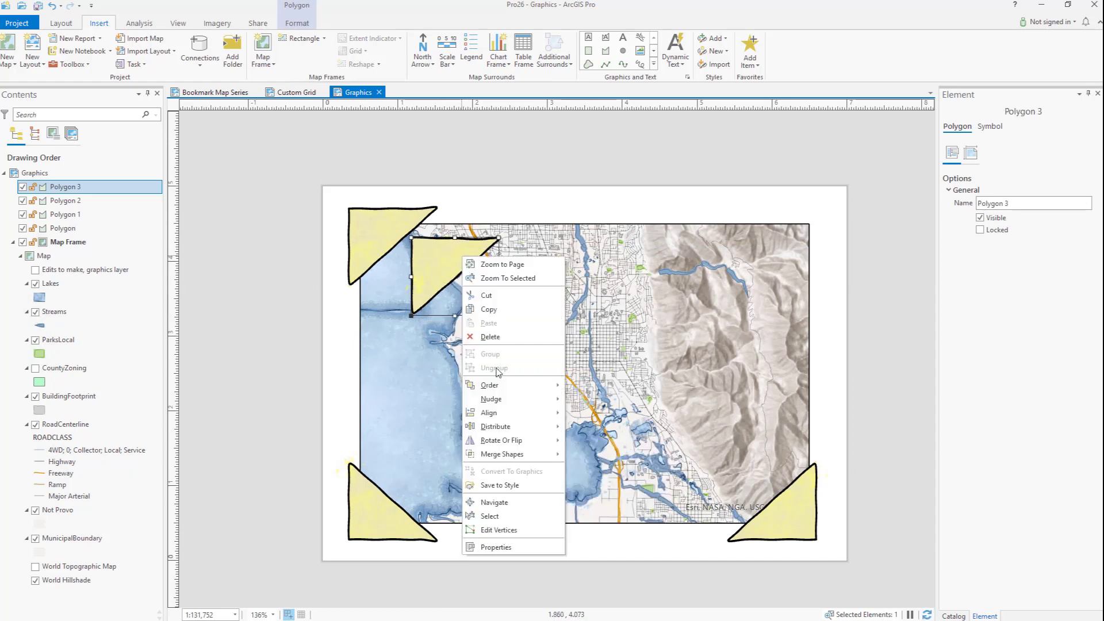
{"action": "mouse_move", "coordinate": [503, 440]}
{"action": "left_click", "coordinate": [609, 481]}
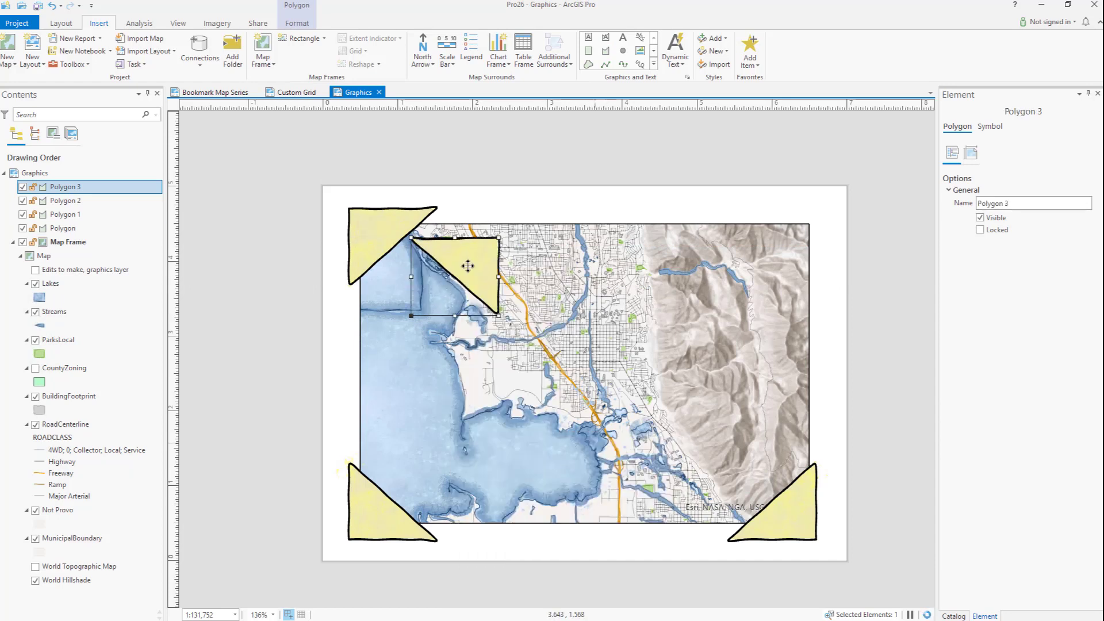
{"action": "left_click_drag", "start_coordinate": [468, 266], "coordinate": [778, 239]}
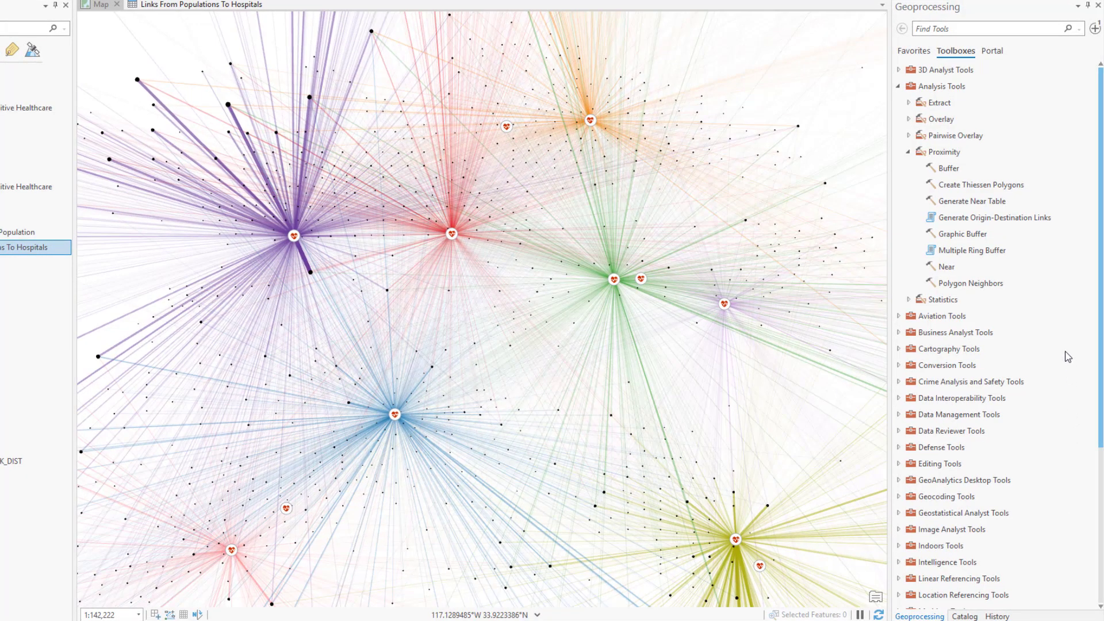
Step: Open the Generate Origin-Destination Links tool from the Proximity toolset
{"action": "left_click", "coordinate": [993, 221]}
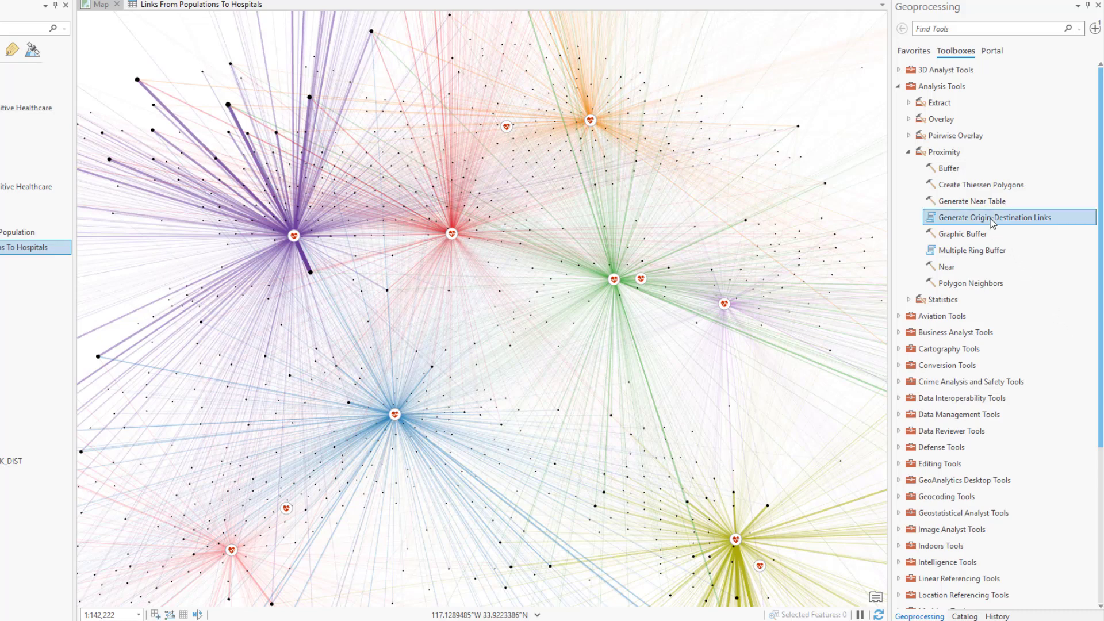
{"action": "double_click", "coordinate": [992, 220]}
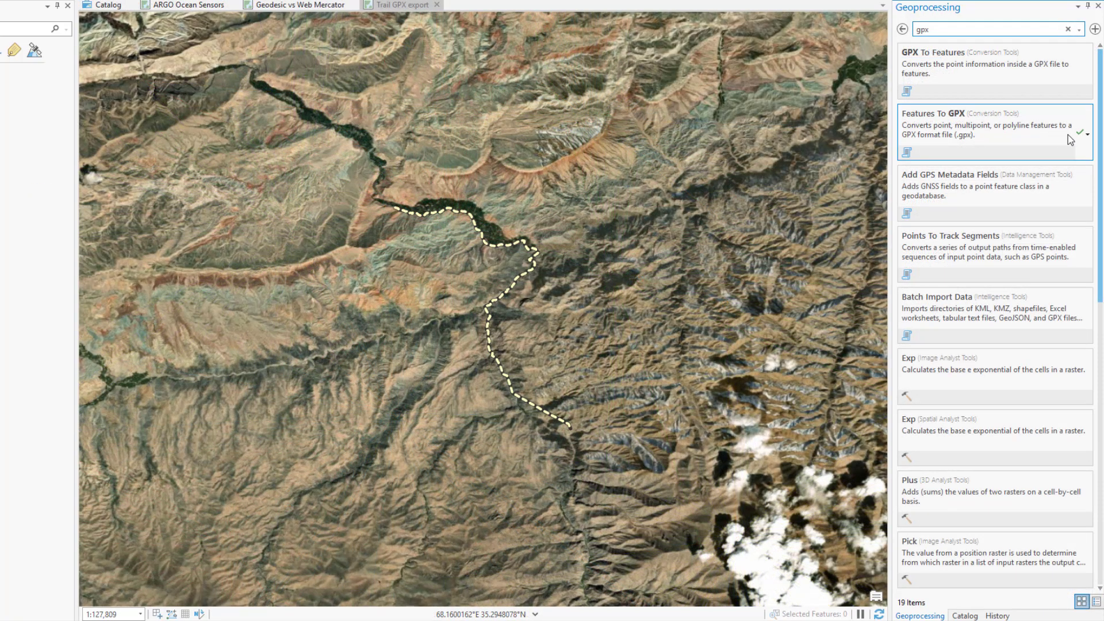
Step: Open the Features To GPX tool, choose Trail as the input features, and start specifying the output GPX file
{"action": "left_click", "coordinate": [1069, 138]}
{"action": "left_click", "coordinate": [1079, 84]}
{"action": "left_click", "coordinate": [1016, 97]}
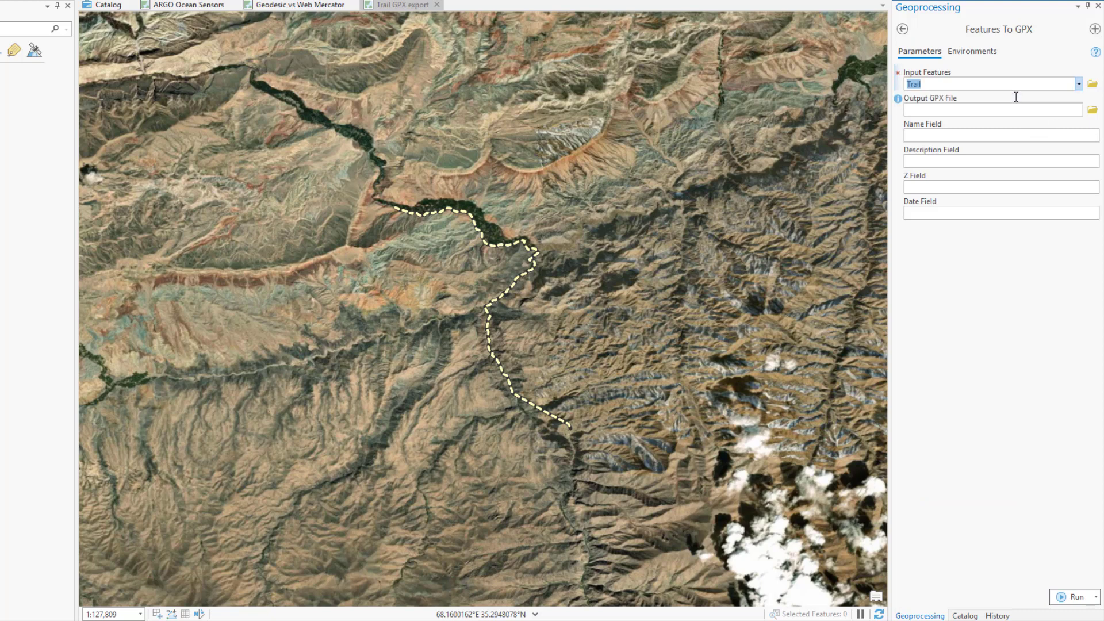
{"action": "left_click", "coordinate": [1063, 113]}
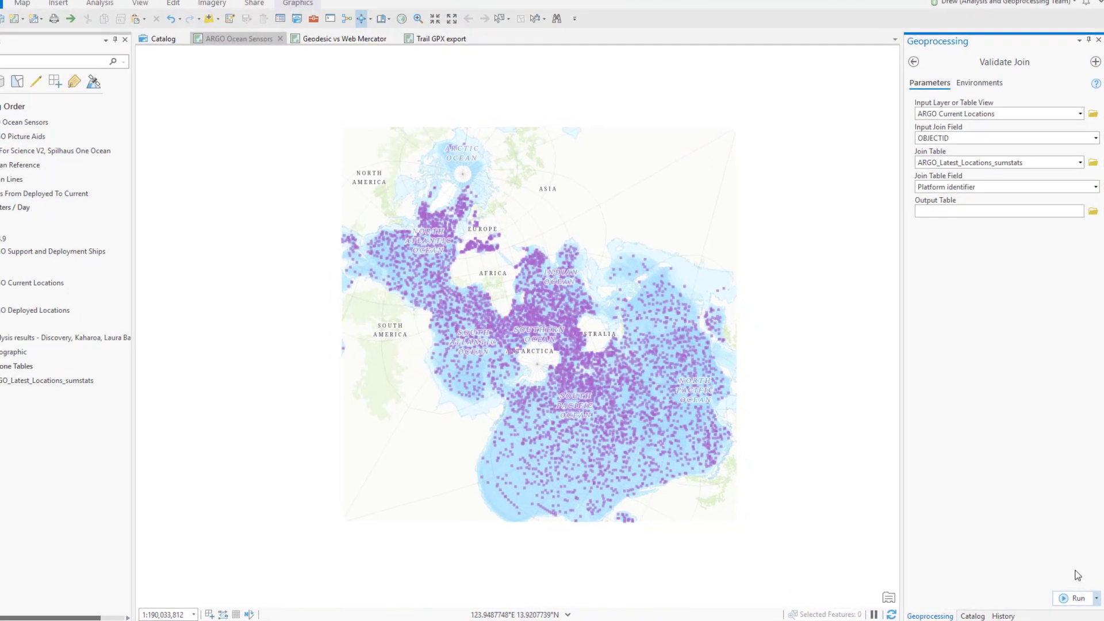
Step: Run Validate Join for ARGO Current Locations and ARGO_Latest_Locations_sumstats, and review the messages in the run details
{"action": "left_click", "coordinate": [1073, 596]}
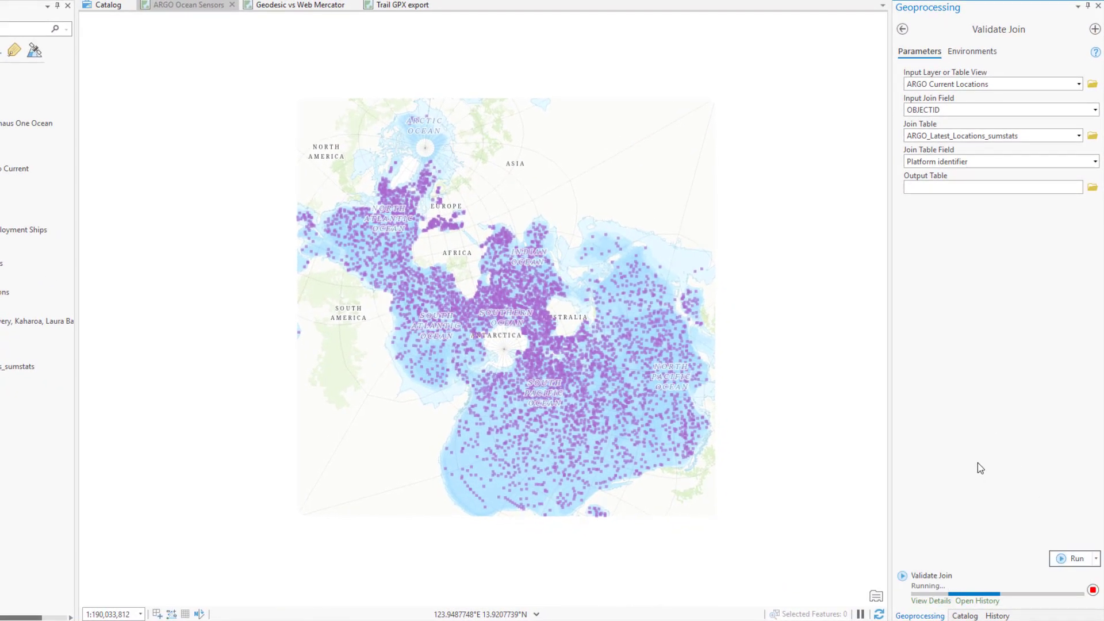
{"action": "left_click", "coordinate": [939, 601]}
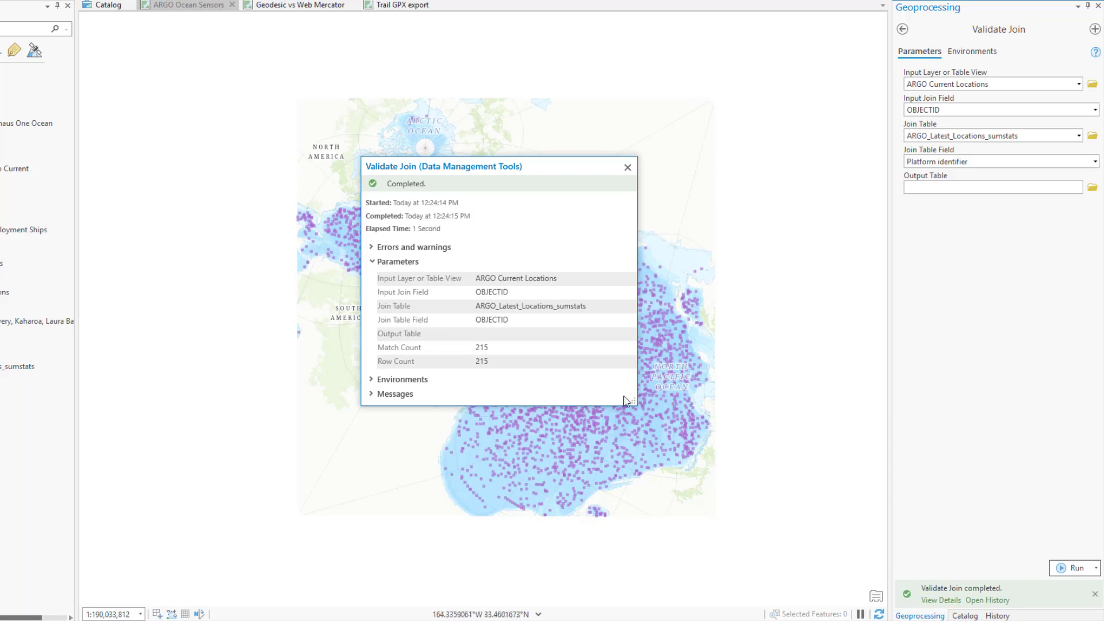
{"action": "left_click", "coordinate": [407, 395]}
{"action": "left_click", "coordinate": [396, 261]}
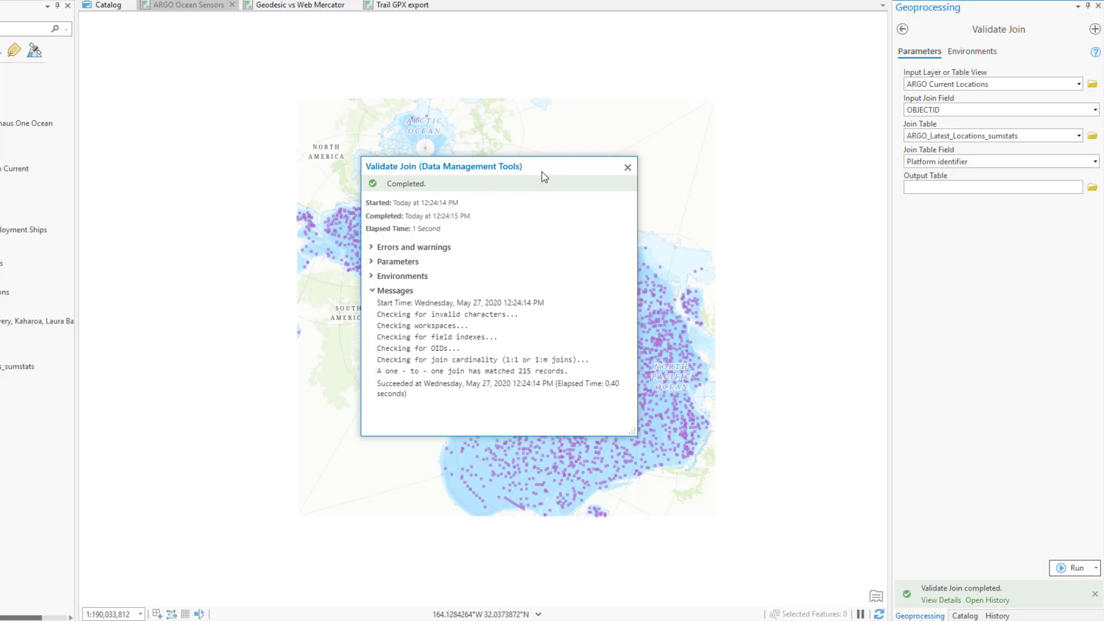
{"action": "left_click_drag", "start_coordinate": [541, 172], "coordinate": [631, 138]}
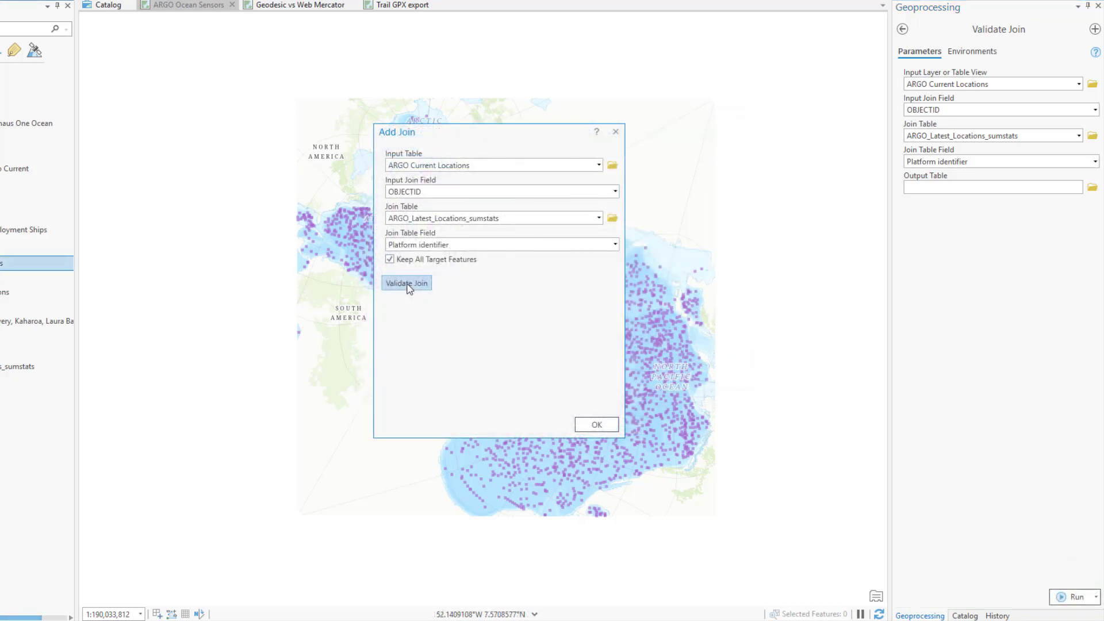
Step: Validate the join between ARGO Current Locations and ARGO_Latest_Locations_sumstats in the Add Join dialog
{"action": "left_click", "coordinate": [408, 286]}
{"action": "left_click_drag", "start_coordinate": [472, 300], "coordinate": [549, 302]}
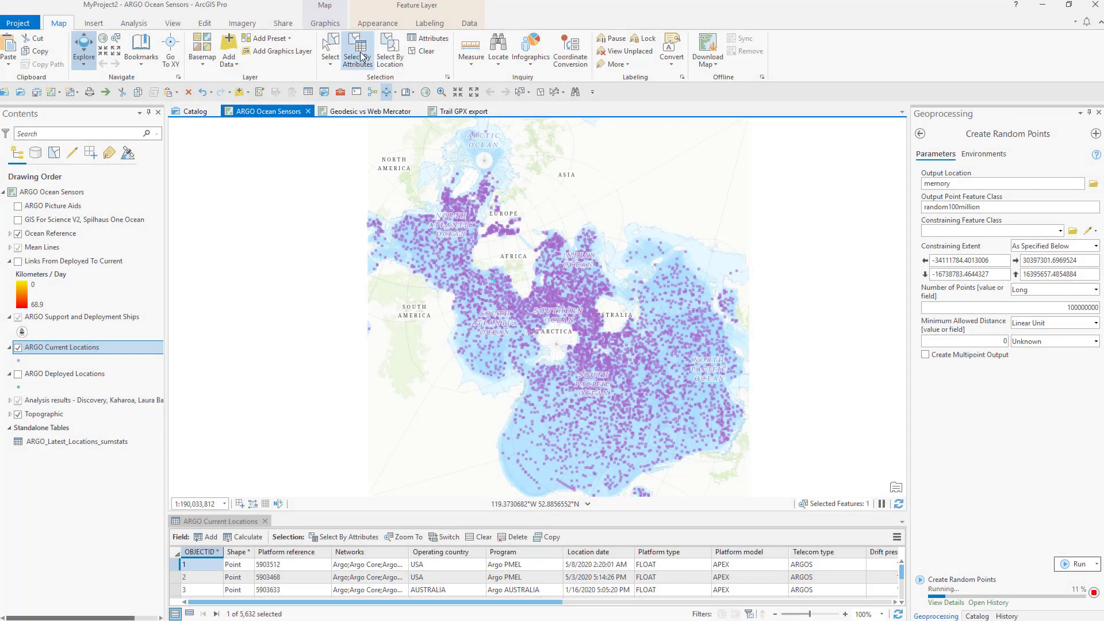
Step: Select the ARGO Current Locations features whose Deploying ship is equal to KAHAROA
{"action": "left_click", "coordinate": [358, 52]}
{"action": "left_click_drag", "start_coordinate": [544, 181], "coordinate": [249, 160]}
{"action": "left_click", "coordinate": [257, 262]}
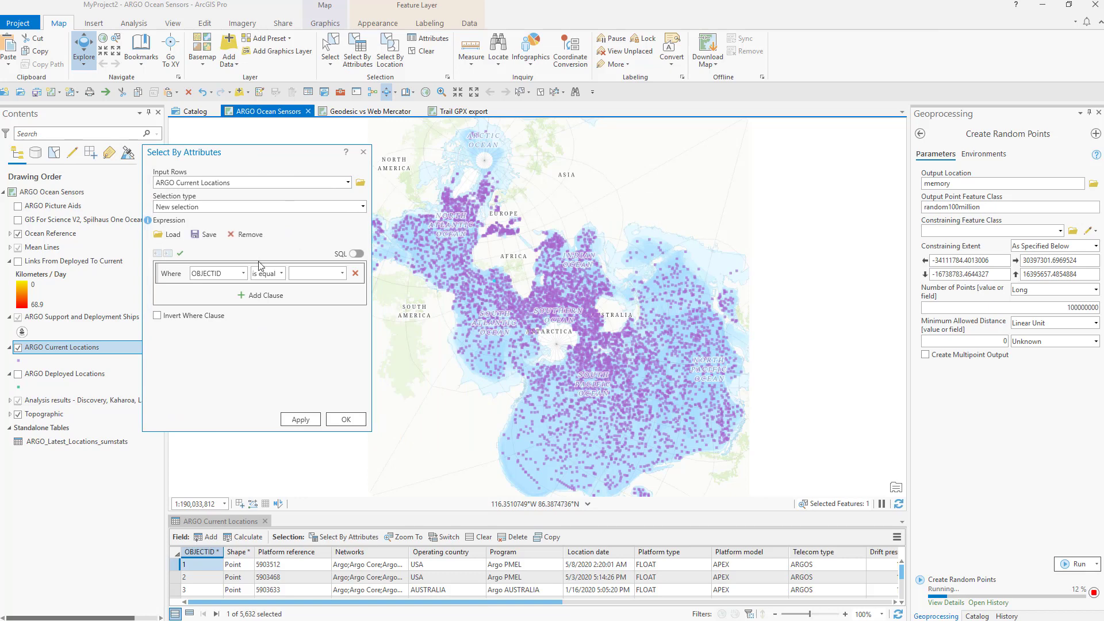
{"action": "left_click", "coordinate": [243, 273]}
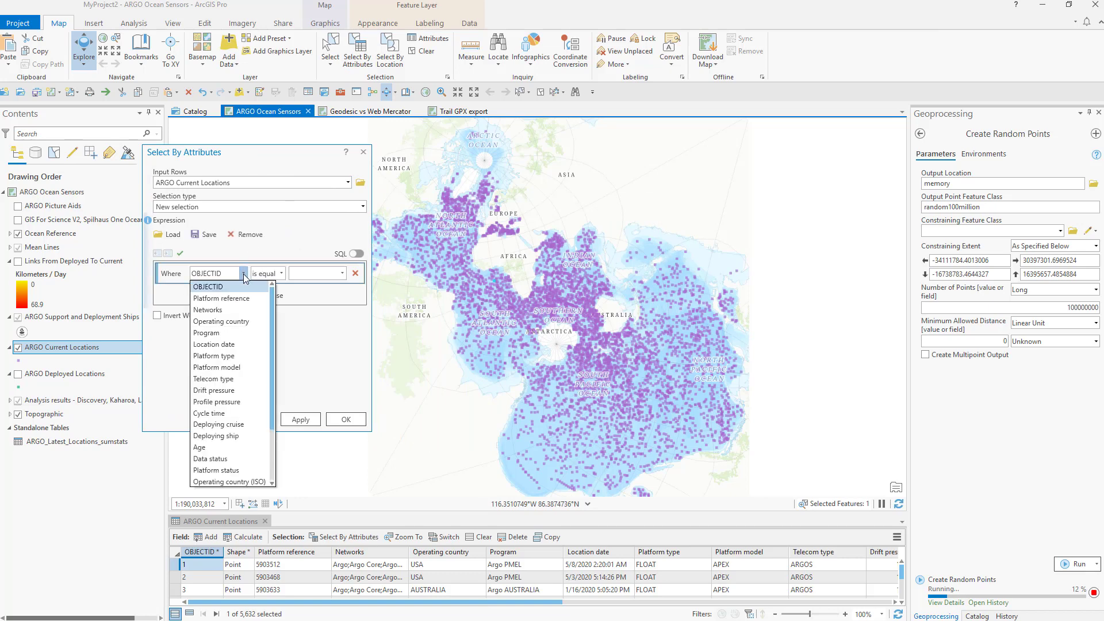
{"action": "left_click", "coordinate": [235, 434]}
{"action": "left_click", "coordinate": [322, 272]}
{"action": "type", "text": "KAHAROA"}
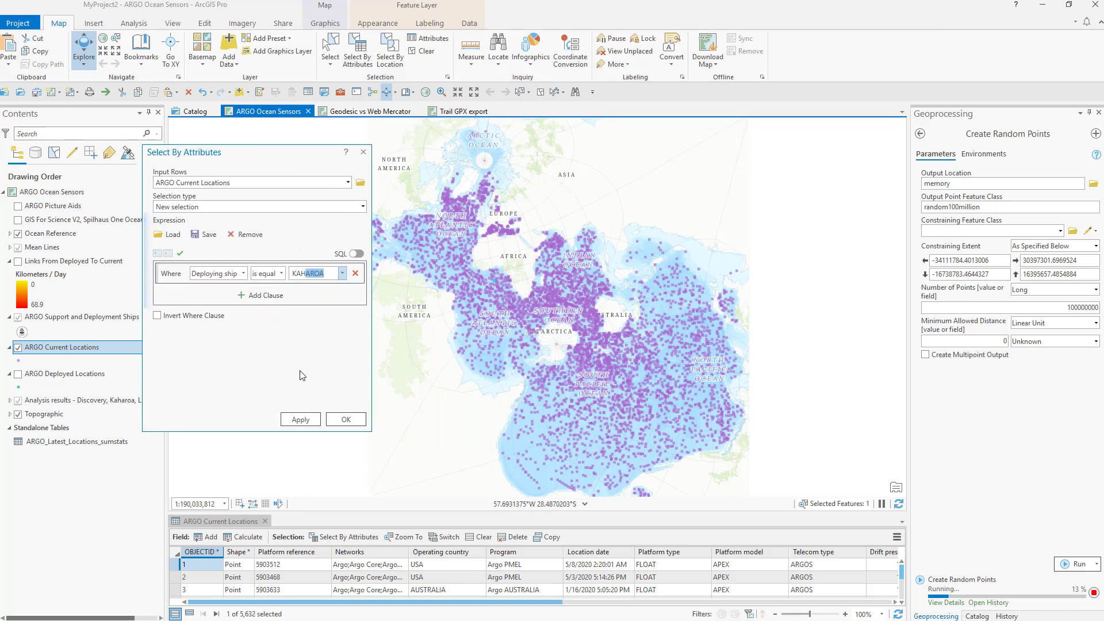
{"action": "left_click", "coordinate": [308, 420]}
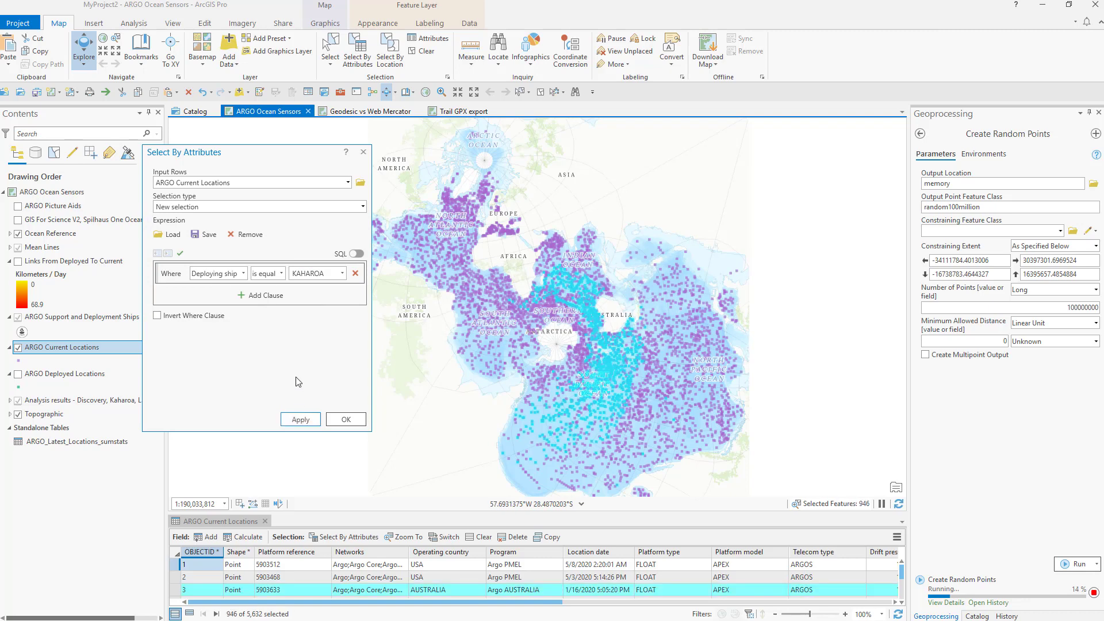
Step: Open Calculate Field for the Program field in the ARGO Current Locations table
{"action": "right_click", "coordinate": [509, 552]}
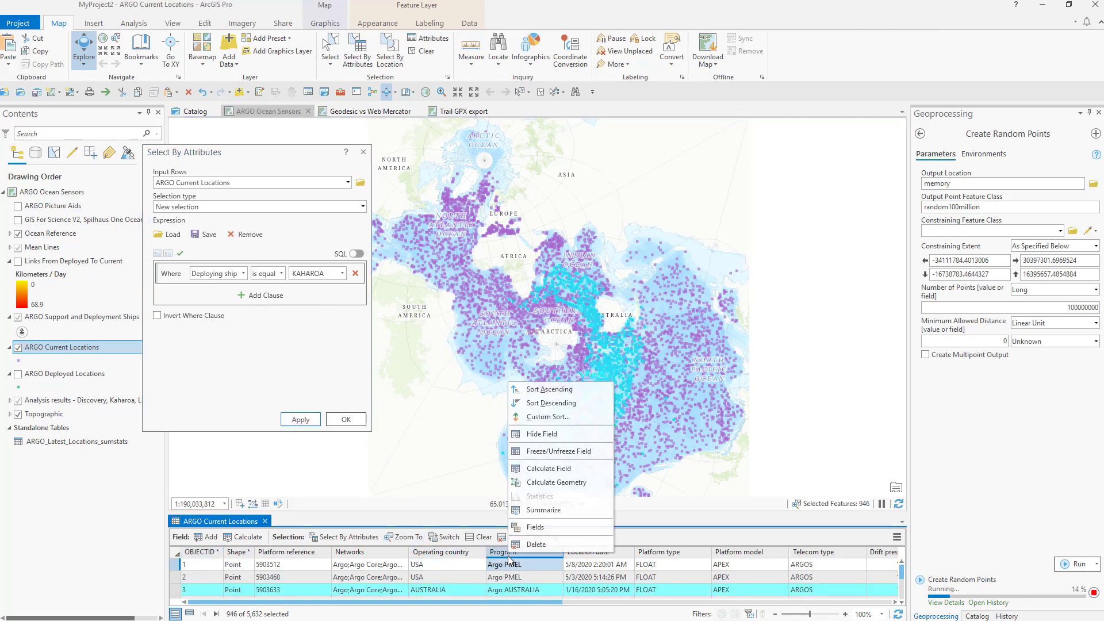
{"action": "left_click", "coordinate": [548, 468]}
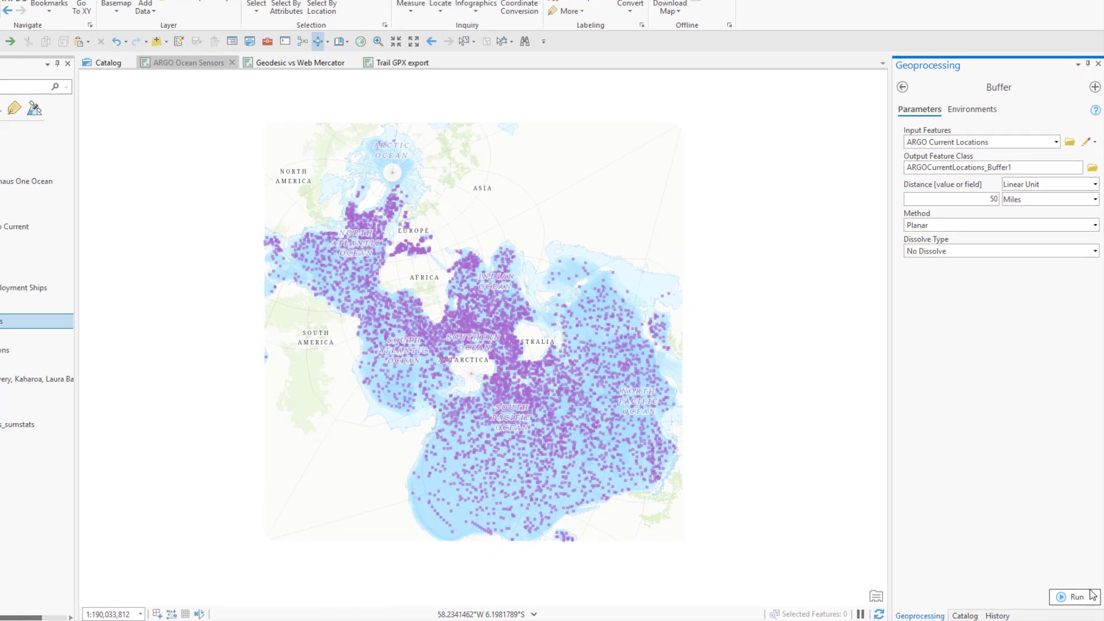
Step: Schedule the 50-mile Buffer of ARGO Current Locations with a Weekly recurrence
{"action": "left_click", "coordinate": [1095, 599]}
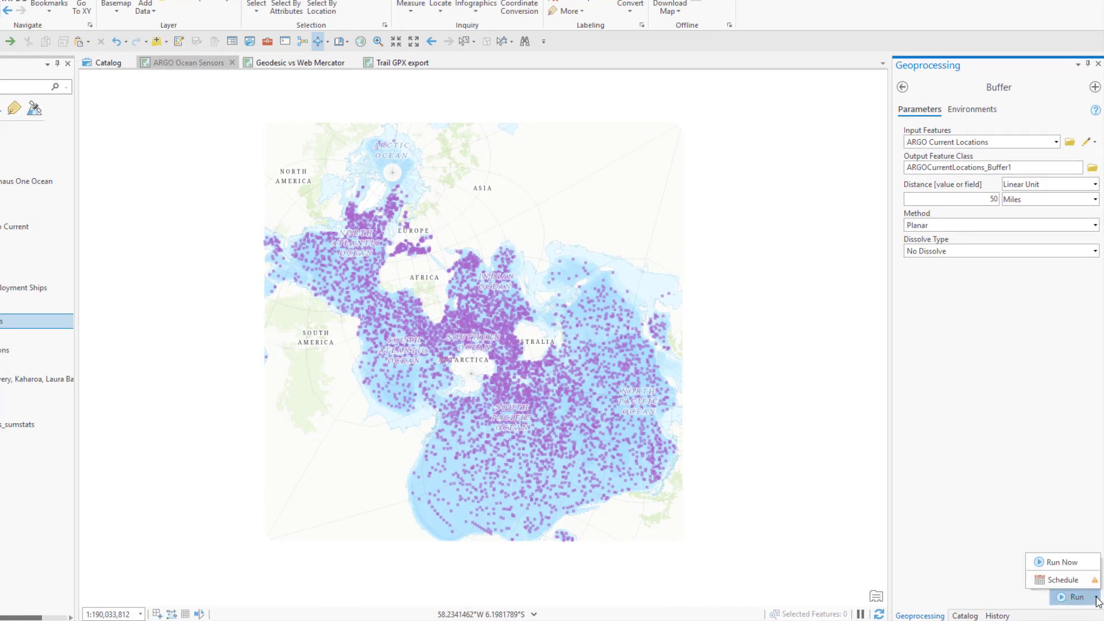
{"action": "mouse_move", "coordinate": [1097, 587]}
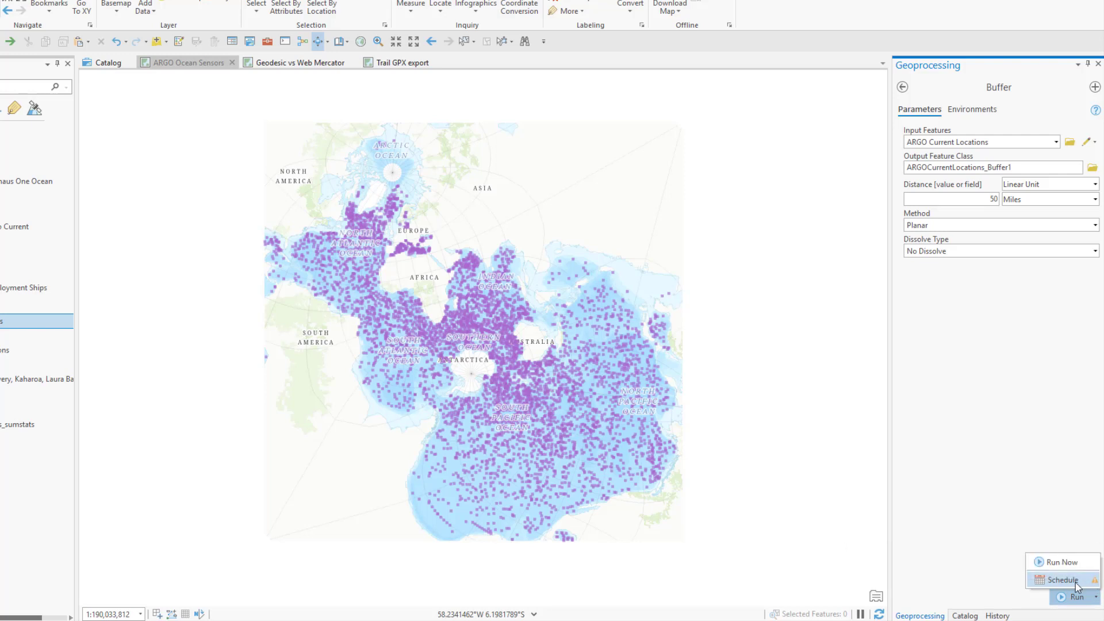
{"action": "left_click", "coordinate": [1073, 582]}
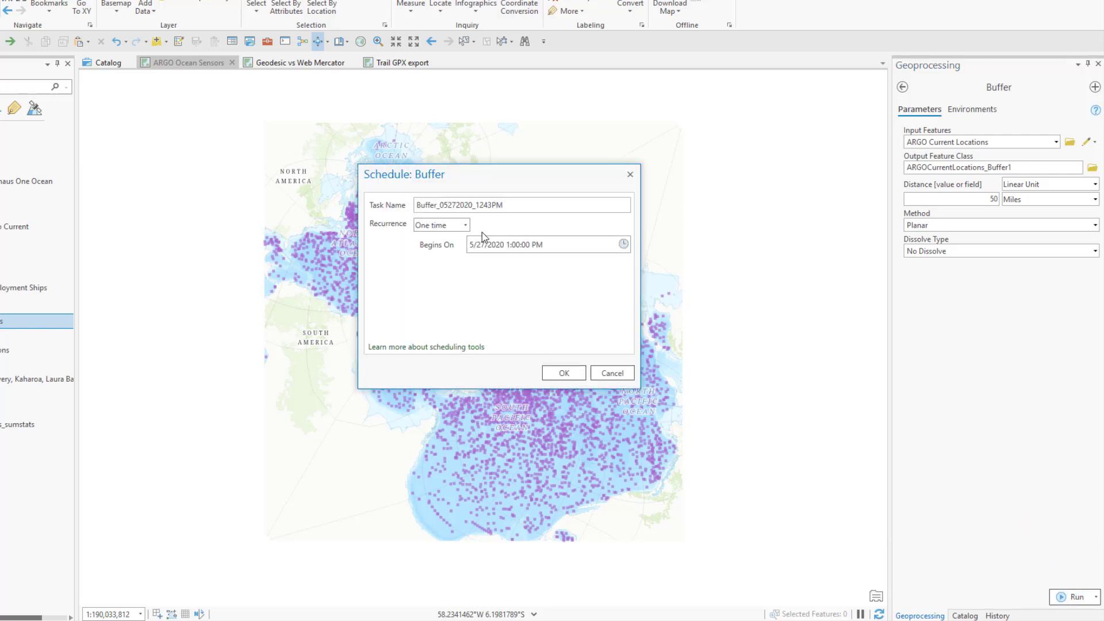
{"action": "left_click", "coordinate": [465, 225]}
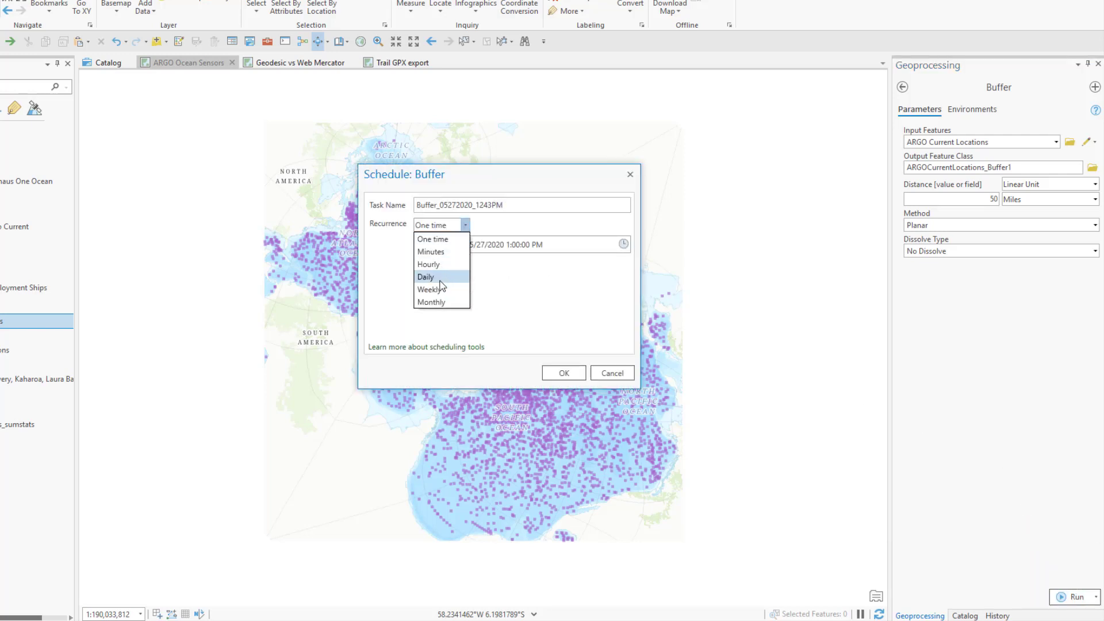
{"action": "left_click", "coordinate": [438, 290]}
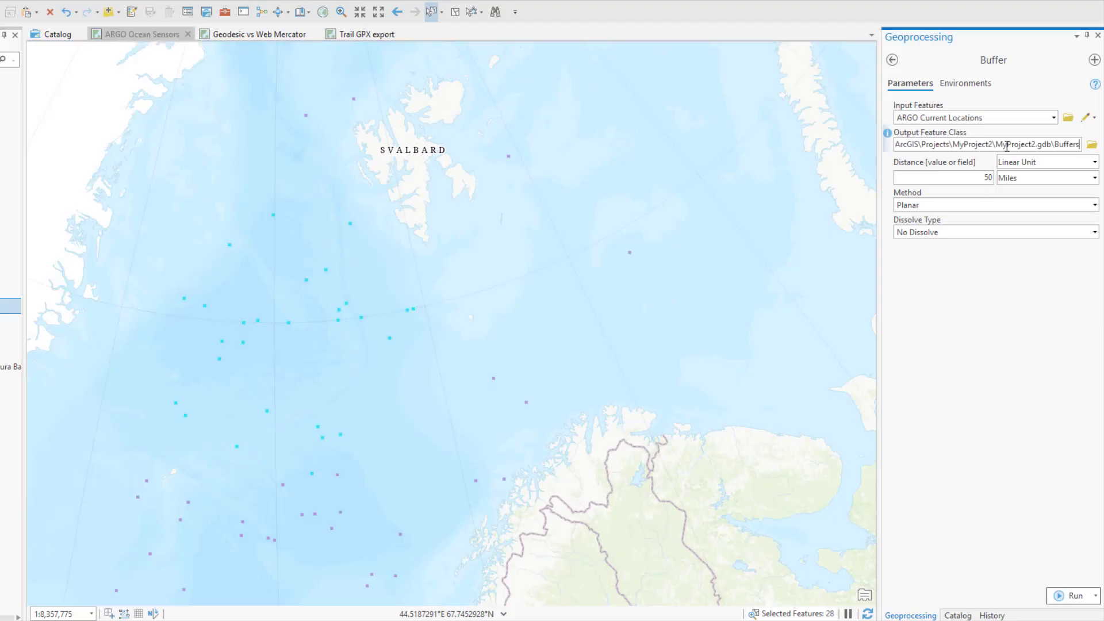
Step: Name the Buffer output feature class Buffers_%t% in MyProject2.gdb and run the tool
{"action": "type", "text": "_%t%"}
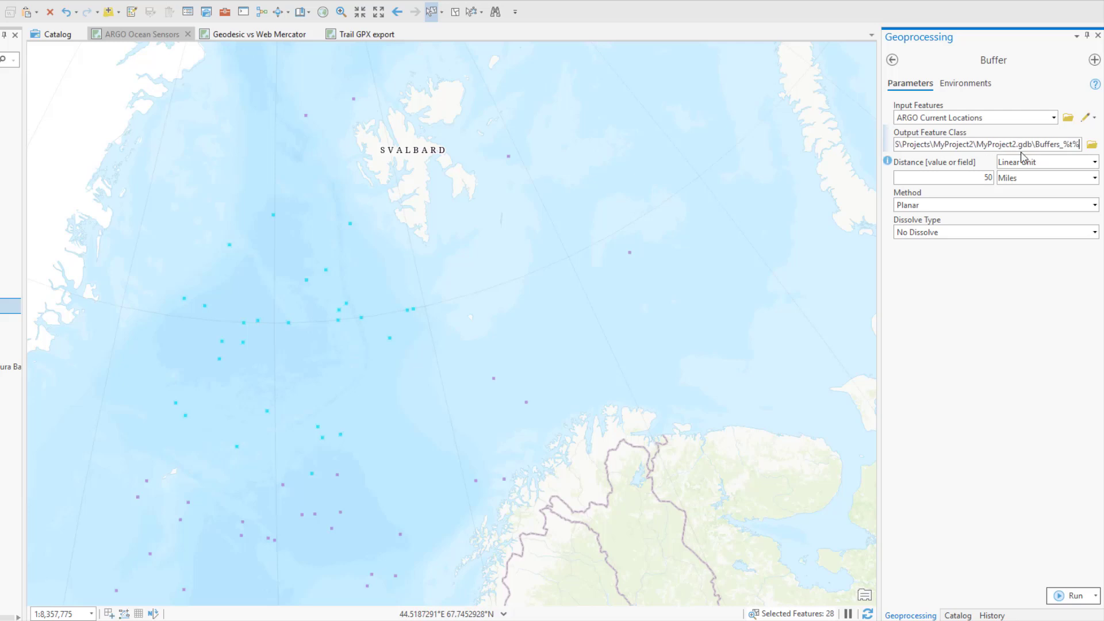
{"action": "left_click", "coordinate": [1069, 595]}
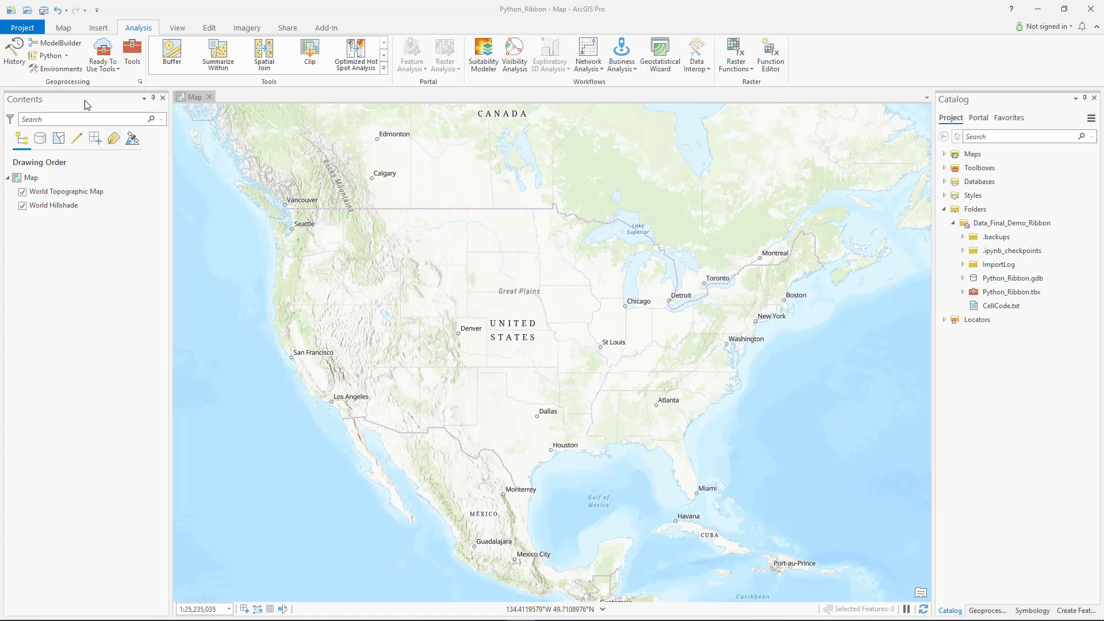
Step: Create a new Python notebook in the project and select New Notebook.ipynb among the project's notebooks
{"action": "left_click", "coordinate": [65, 60]}
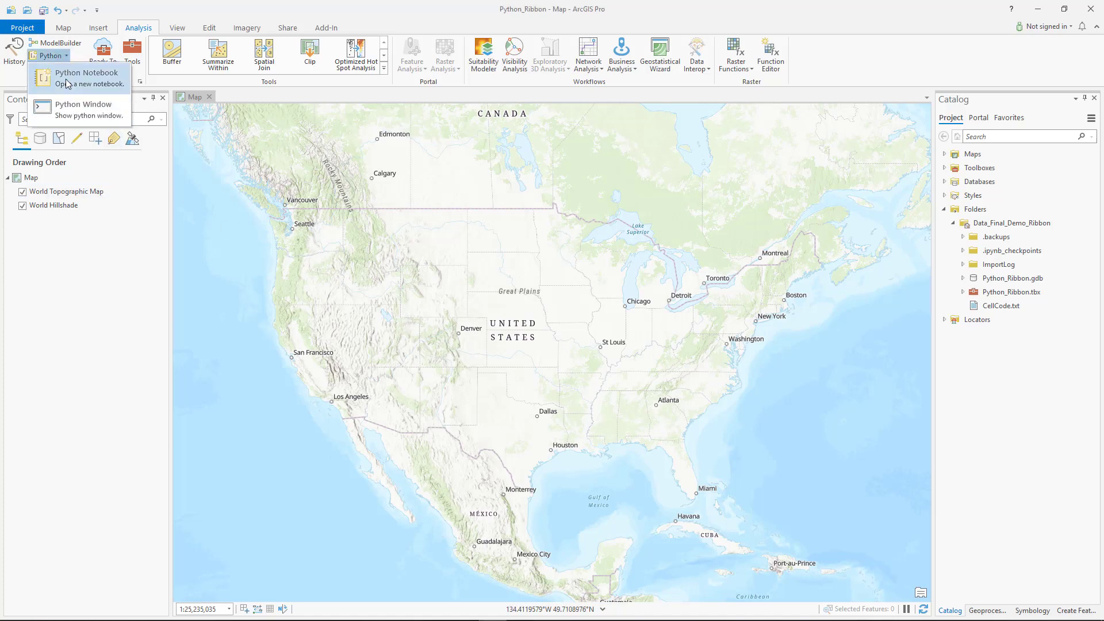
{"action": "left_click", "coordinate": [68, 84]}
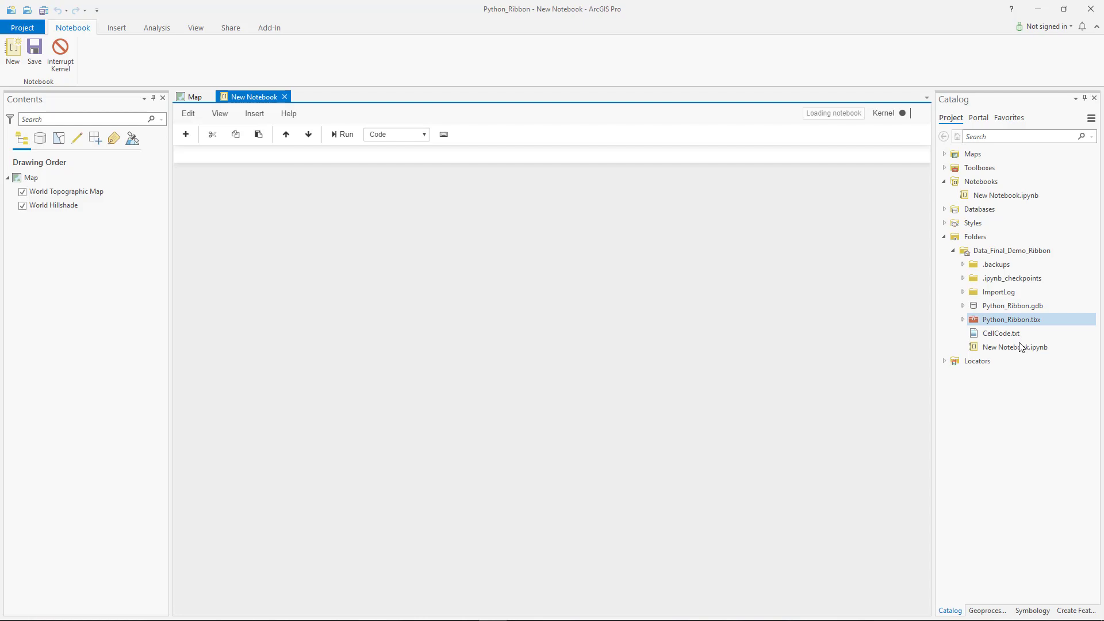
{"action": "left_click", "coordinate": [1021, 347]}
{"action": "left_click", "coordinate": [985, 196]}
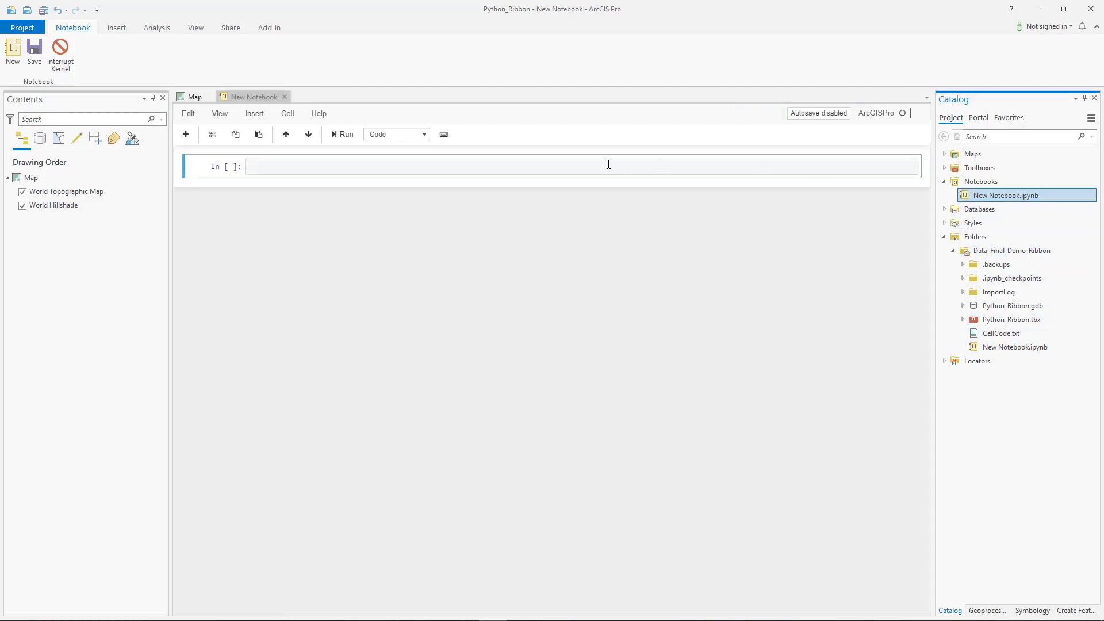
Step: Paste the arcpy.AsShape curveRings code into the first notebook cell, run it, and check shape.hasCurves
{"action": "left_click", "coordinate": [592, 165]}
{"action": "type", "text": "# Ready to get started  shape = arcpy.AsShape({\"curveRings\": [[[5.0, 5.0], [5.0, 6.0], {\"c\": [[6.0, 5.0], [5.8, 5.8]]}, [5.0, 5.0]]]}, True) shape"}
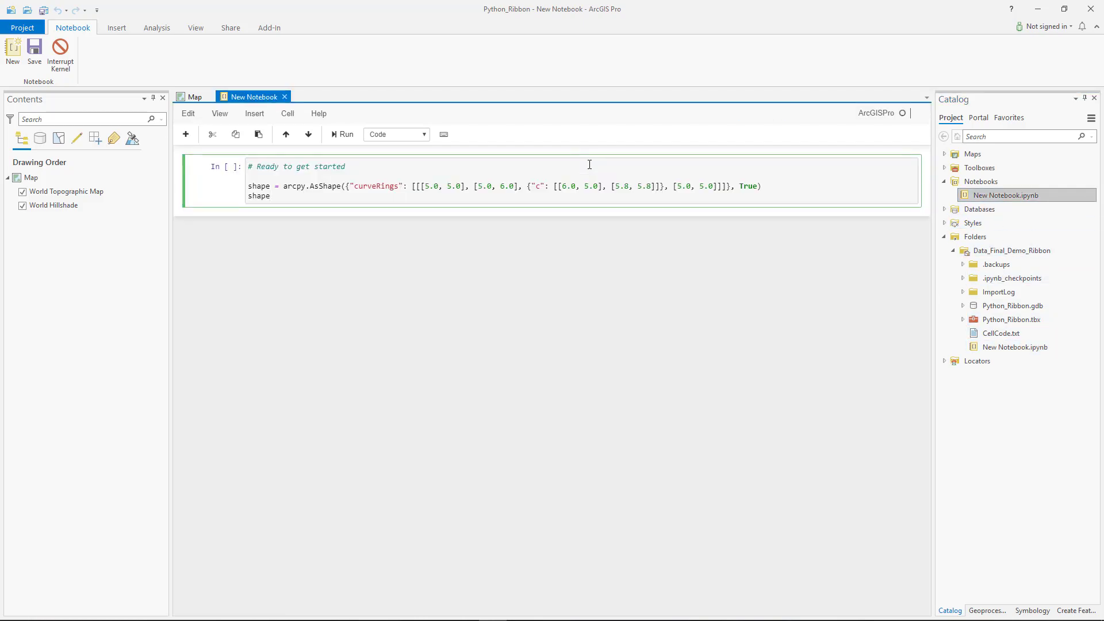
{"action": "key", "text": "shift+Return"}
{"action": "type", "text": "asCurves"}
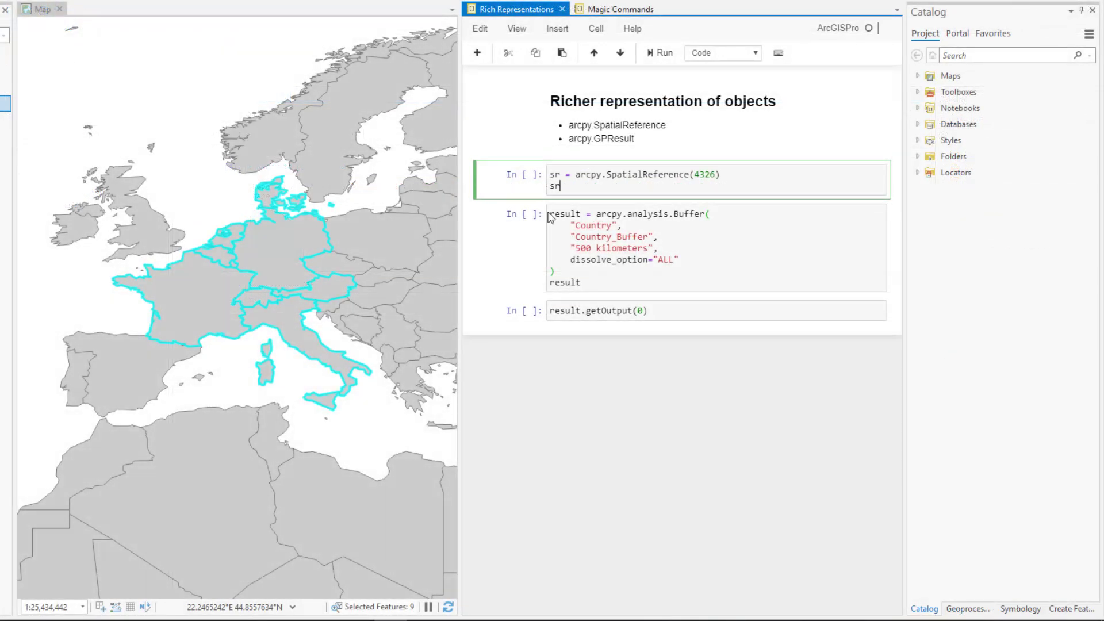
Step: Run the Rich Representations notebook cells for the 4326 spatial reference, the 500-kilometer Country buffer and result.getOutput(0)
{"action": "key", "text": "shift+Return"}
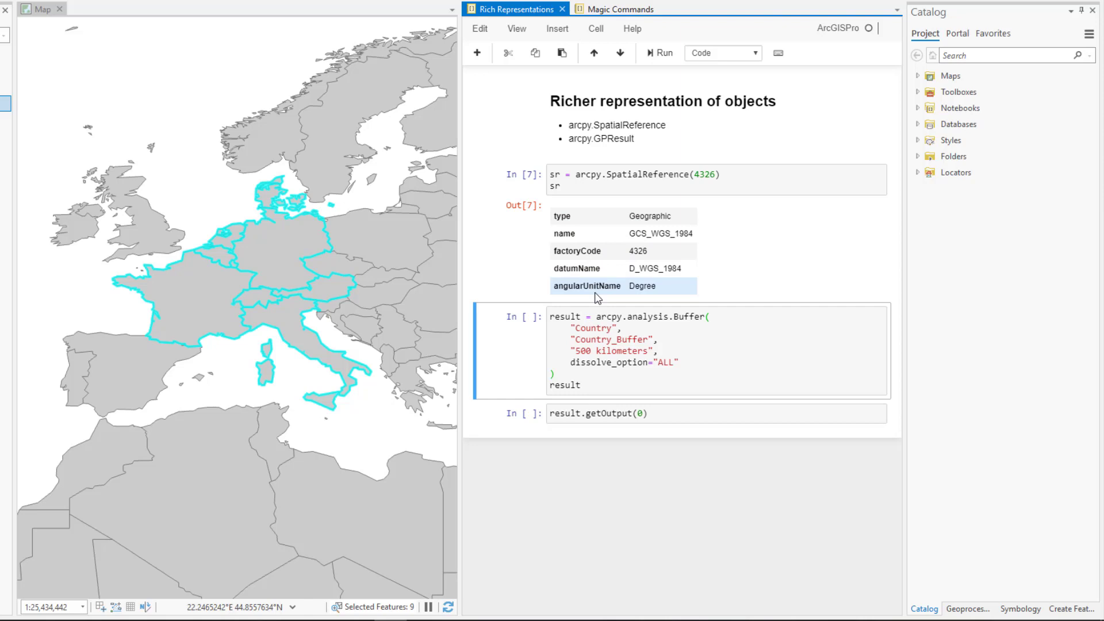
{"action": "key", "text": "shift+Return"}
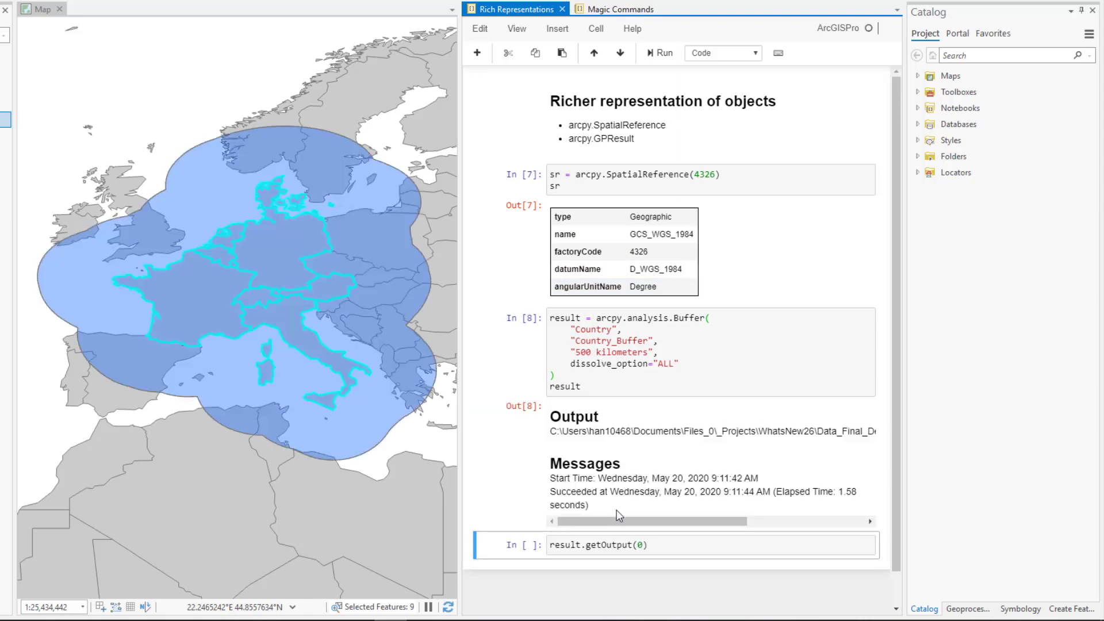
{"action": "key", "text": "ctrl+Return"}
Step: Run the library imports and the %matplotlib inline population bar plot cell in the Magic Commands notebook
{"action": "left_click", "coordinate": [594, 10]}
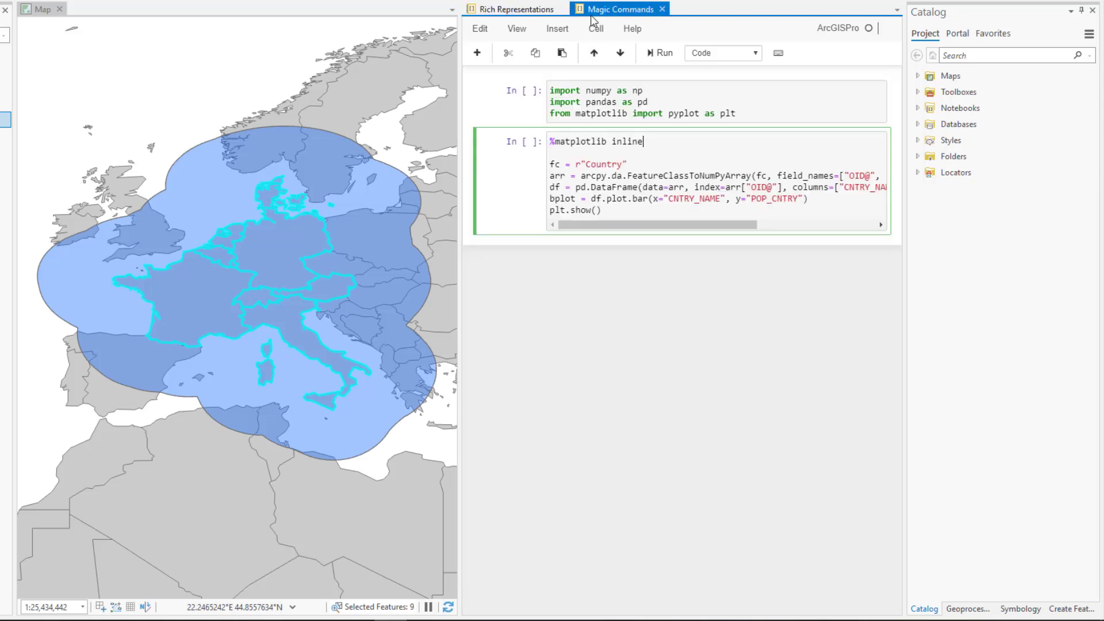
{"action": "key", "text": "shift+Return"}
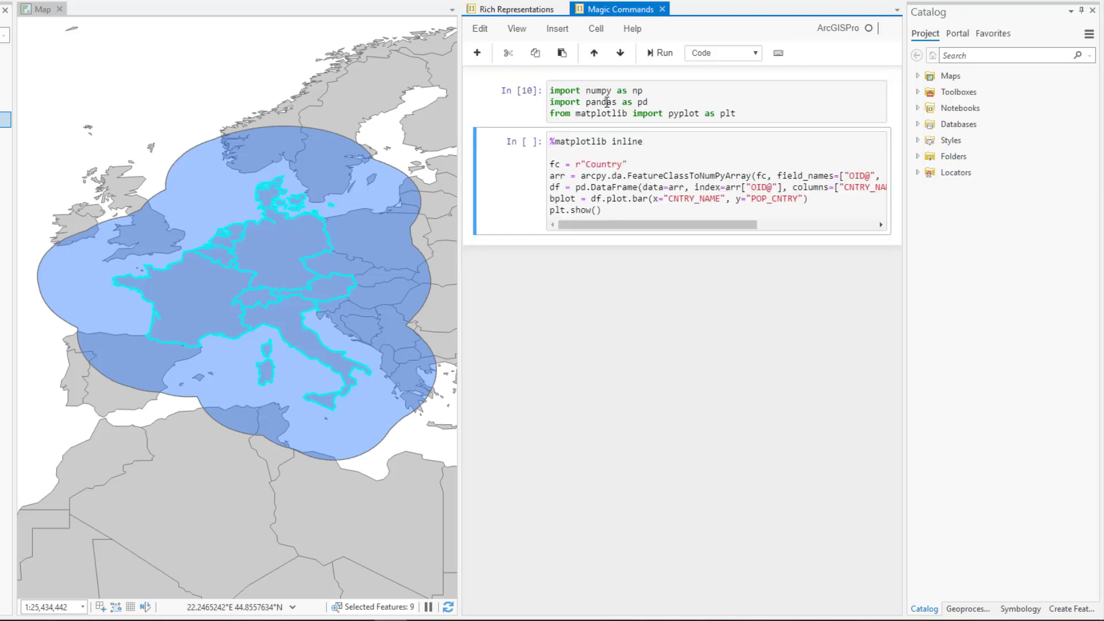
{"action": "key", "text": "shift+Return"}
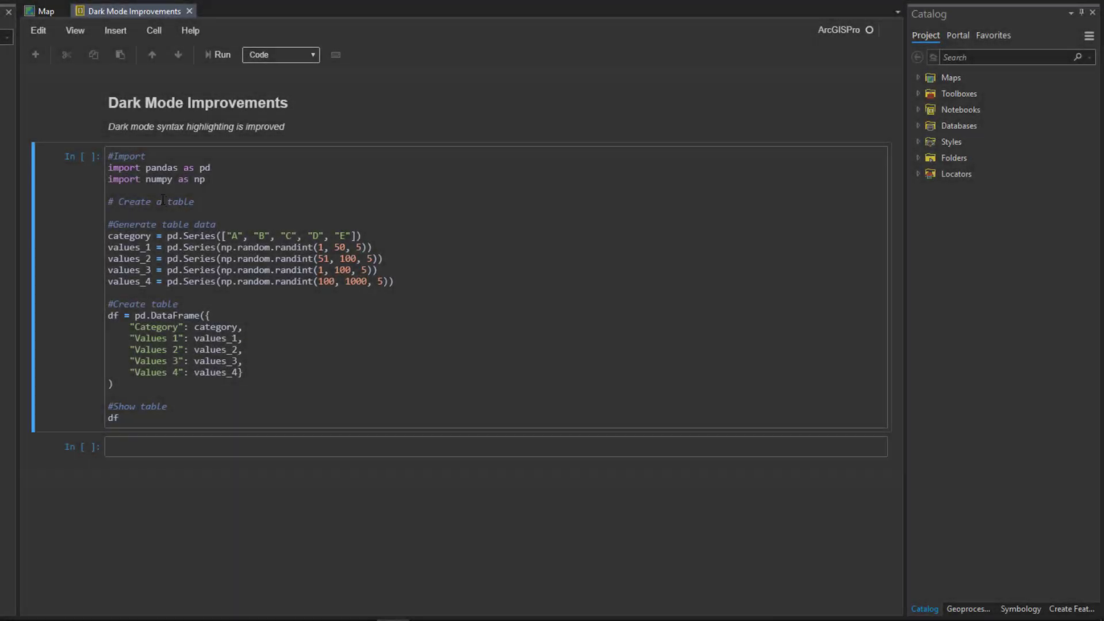
Step: Remove the "# Create a table" comment from the Dark Mode Improvements notebook's table code and run the cells
{"action": "left_click", "coordinate": [163, 199]}
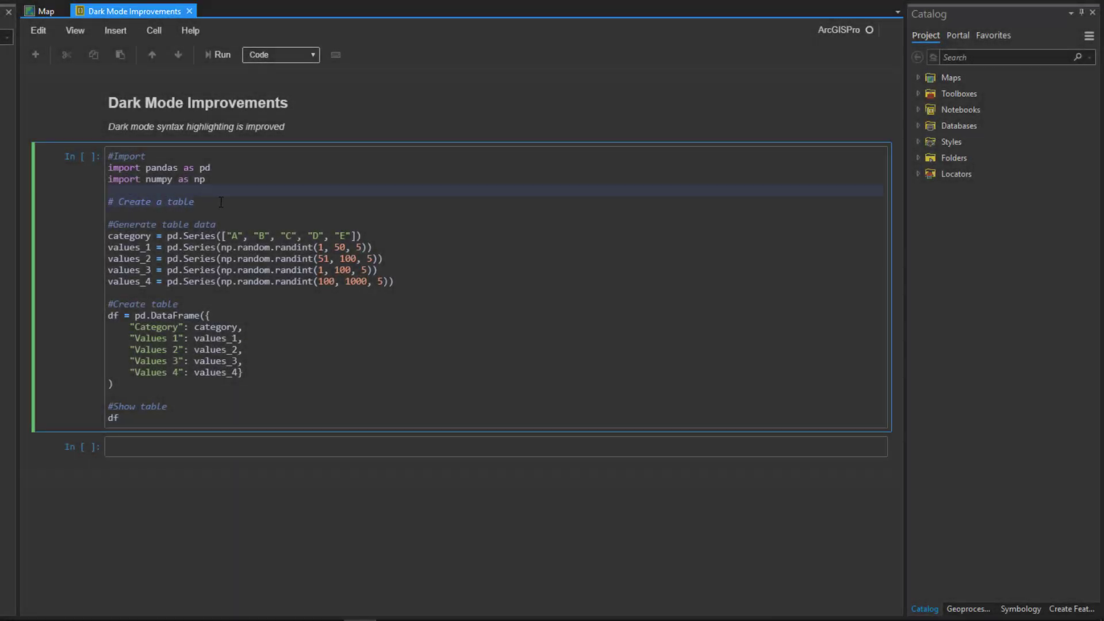
{"action": "key", "text": "Delete"}
{"action": "key", "text": "Delete"}
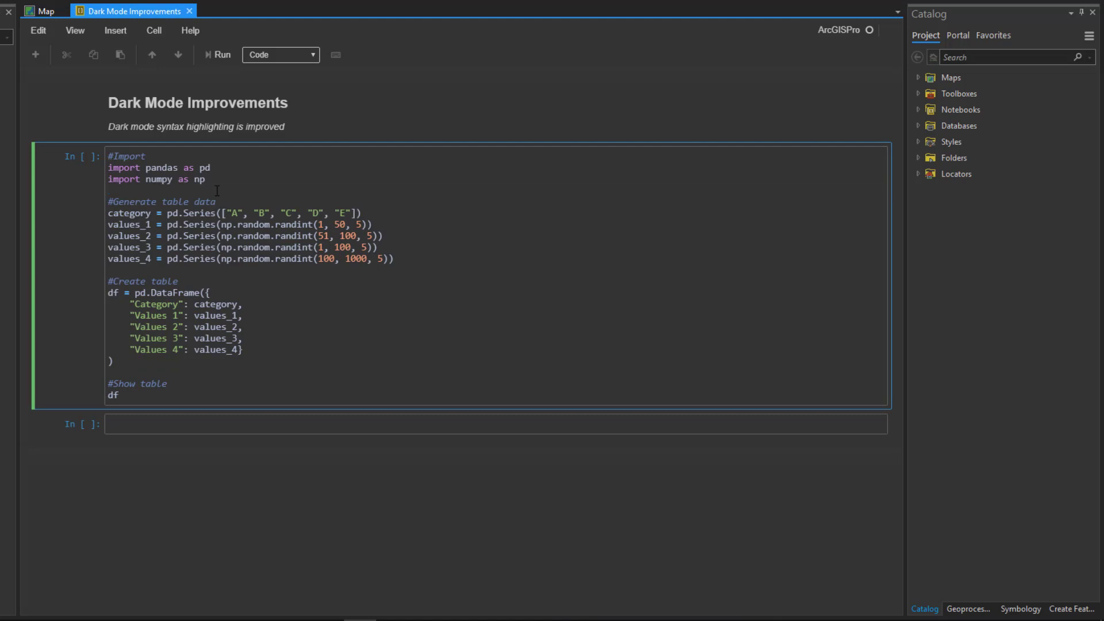
{"action": "key", "text": "Escape"}
{"action": "key", "text": "Up"}
{"action": "key", "text": "Return"}
{"action": "key", "text": "shift+Return"}
{"action": "key", "text": "shift+Return"}
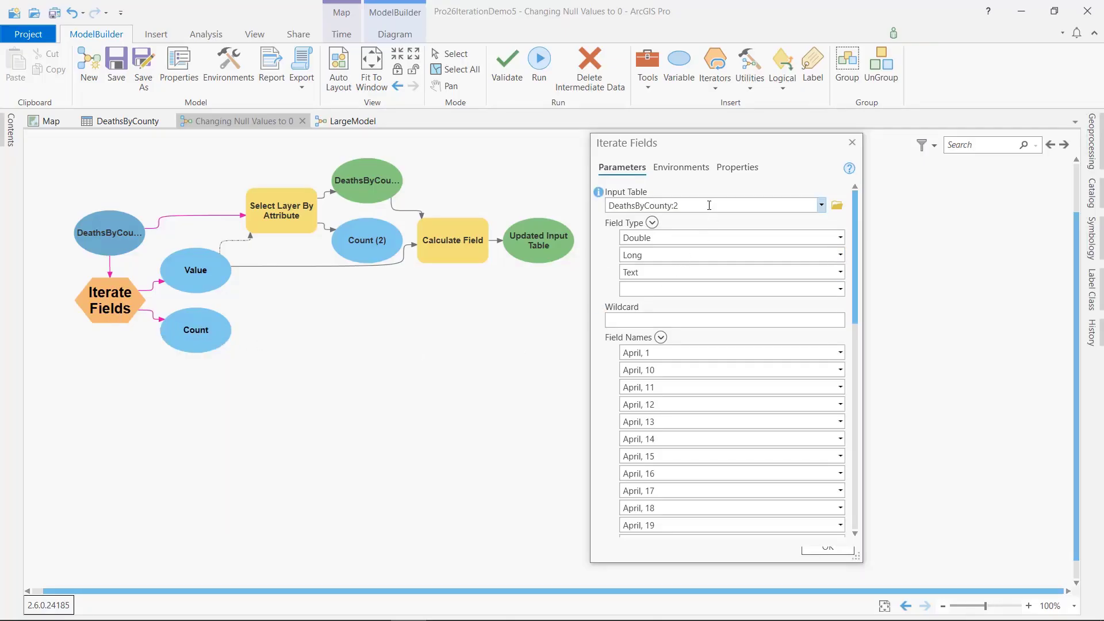
Step: Examine the Field Type, Wildcard and Field Names parameters of Iterate Fields in the Changing Null Values to 0 model
{"action": "left_click", "coordinate": [652, 224]}
{"action": "left_click", "coordinate": [677, 221]}
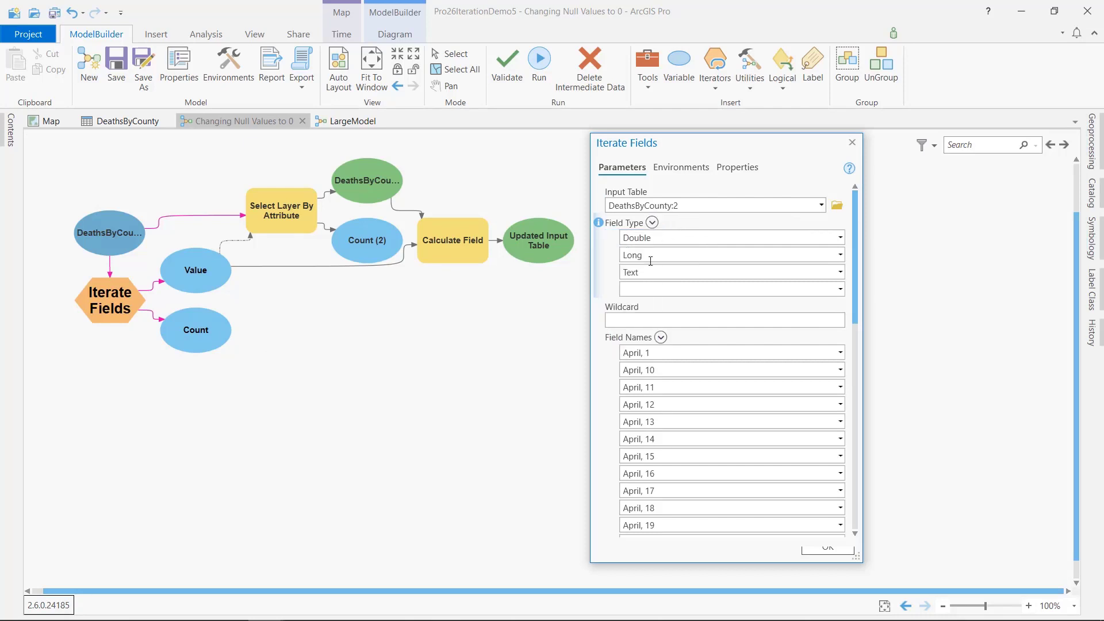
{"action": "left_click", "coordinate": [635, 321]}
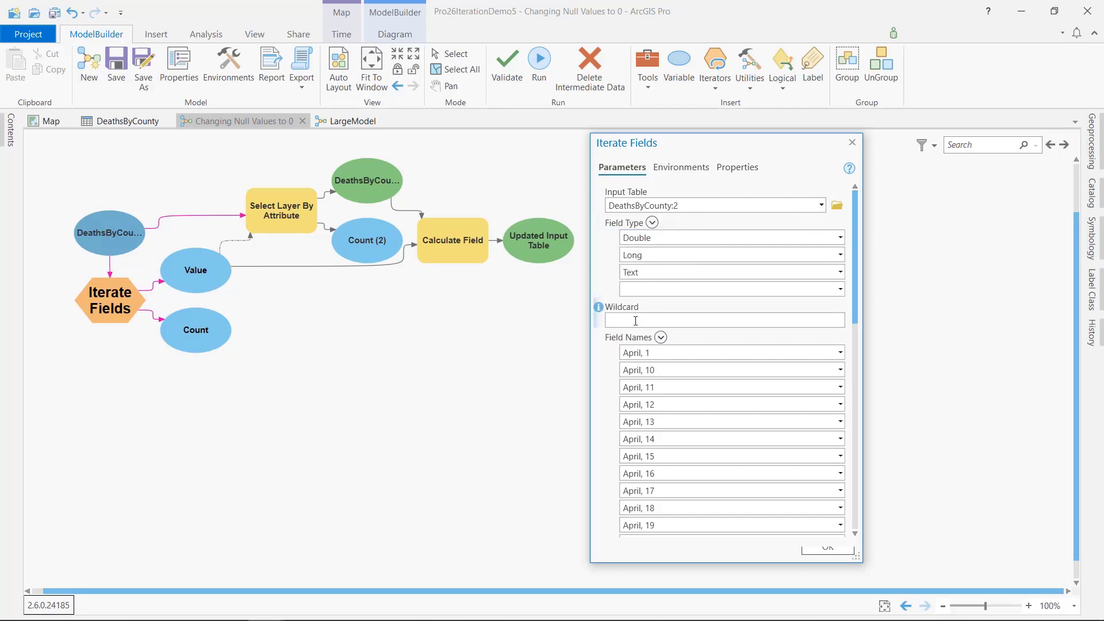
{"action": "left_click", "coordinate": [660, 338]}
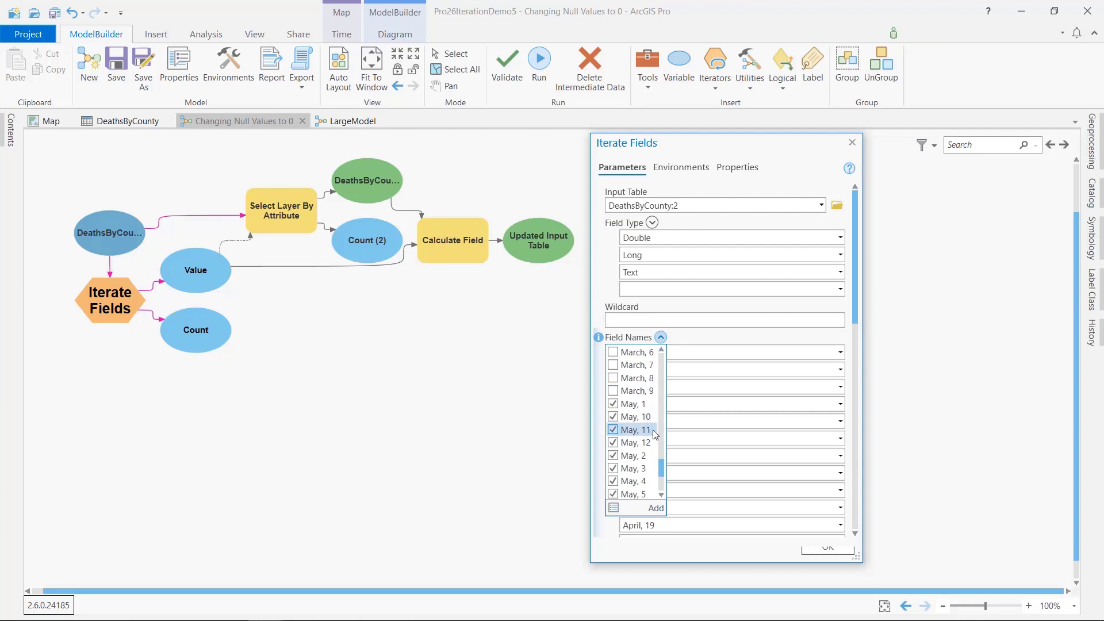
{"action": "left_click", "coordinate": [729, 340]}
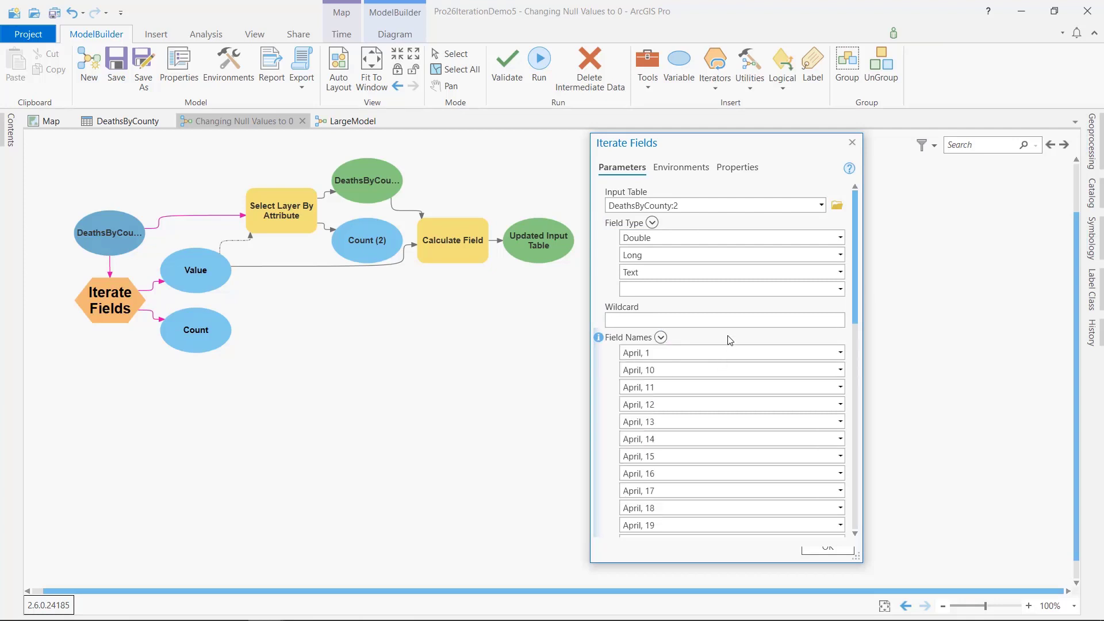
{"action": "left_click", "coordinate": [292, 340]}
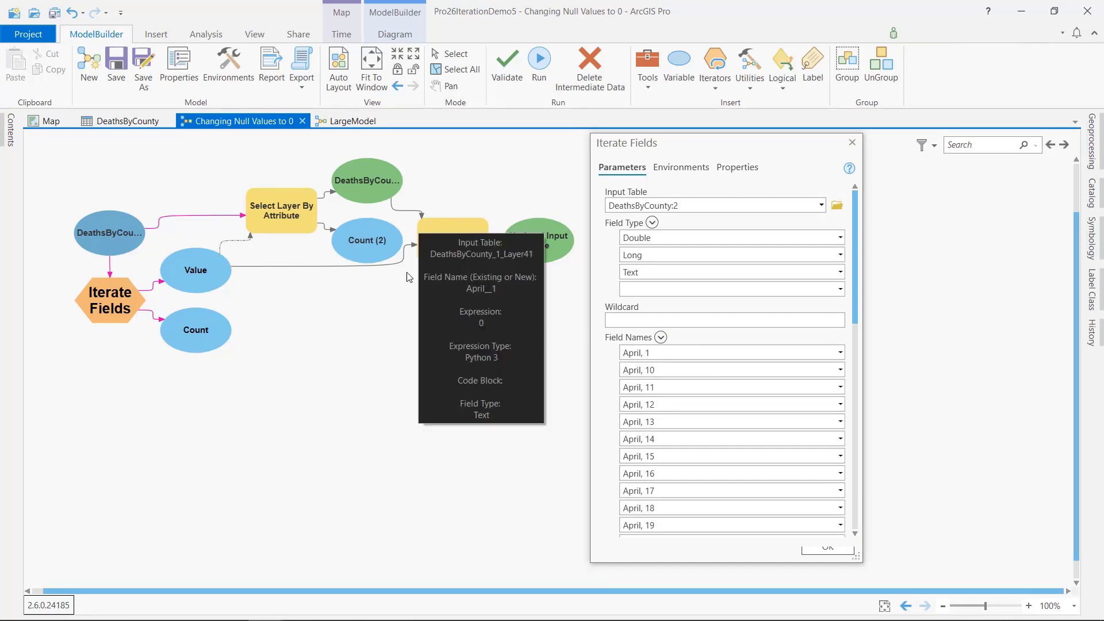
Step: Open LargeModel and check the Delete Intermediate Data setting of the Copy Features (2) output variable
{"action": "left_click", "coordinate": [349, 121]}
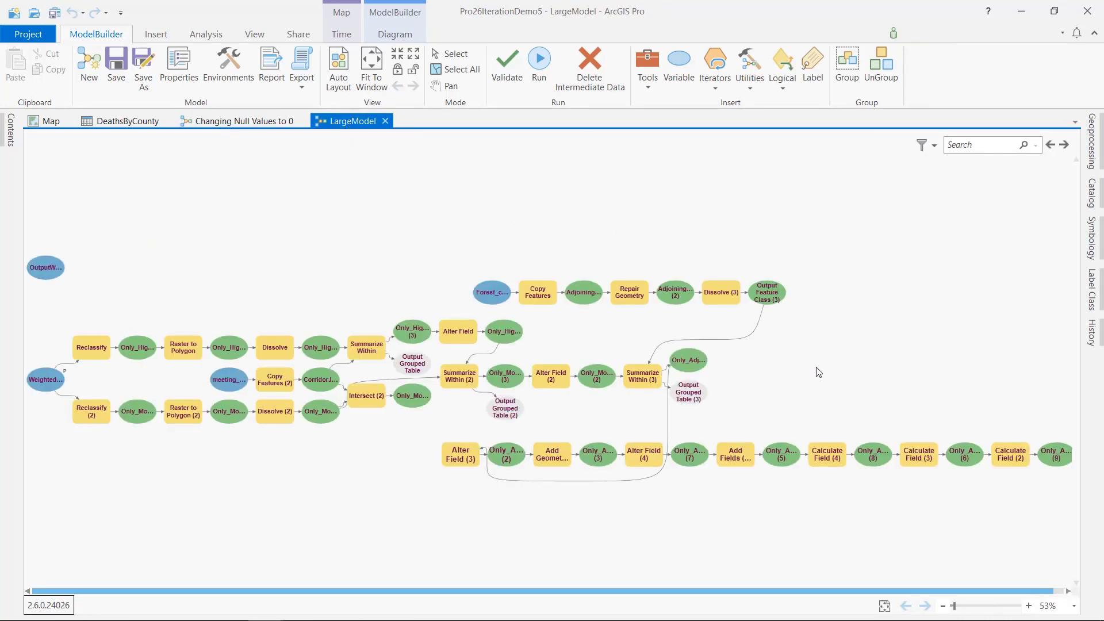
{"action": "right_click", "coordinate": [324, 382]}
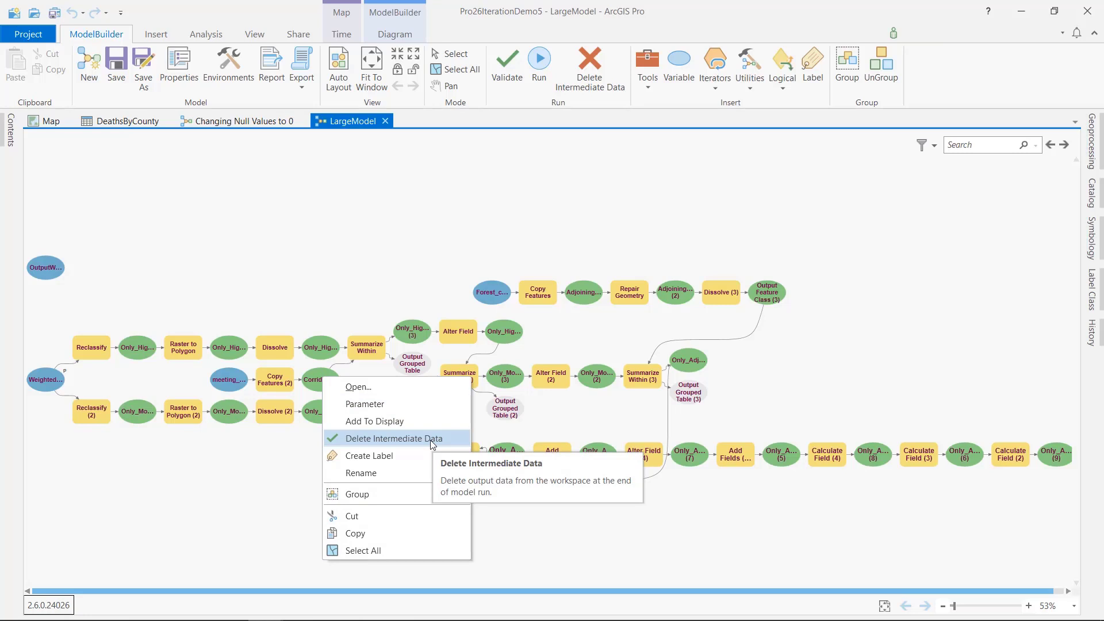
{"action": "left_click", "coordinate": [836, 351]}
Step: Filter LargeModel's elements by Delete Intermediate Data, go through the matching elements, and clear the filter
{"action": "left_click", "coordinate": [933, 146]}
{"action": "left_click", "coordinate": [923, 247]}
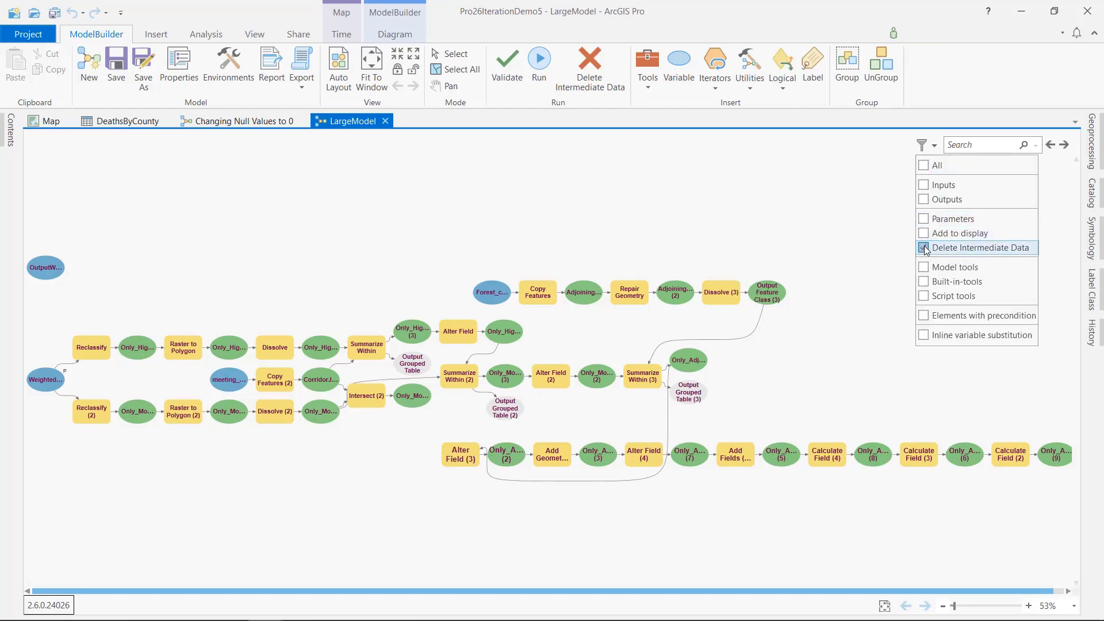
{"action": "left_click", "coordinate": [1065, 144]}
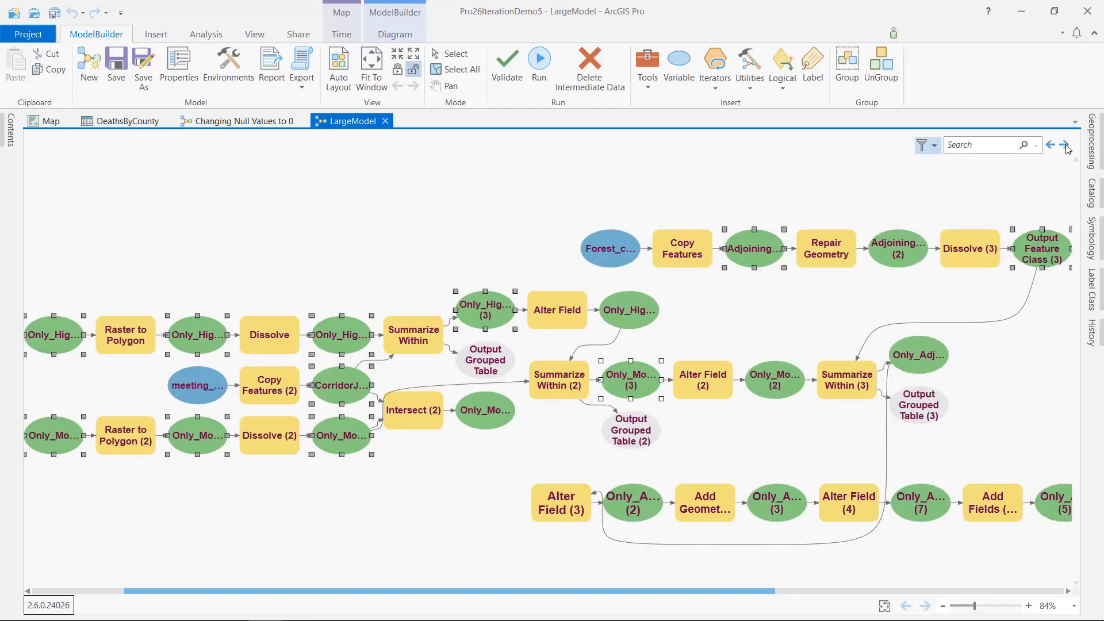
{"action": "left_click", "coordinate": [1064, 145]}
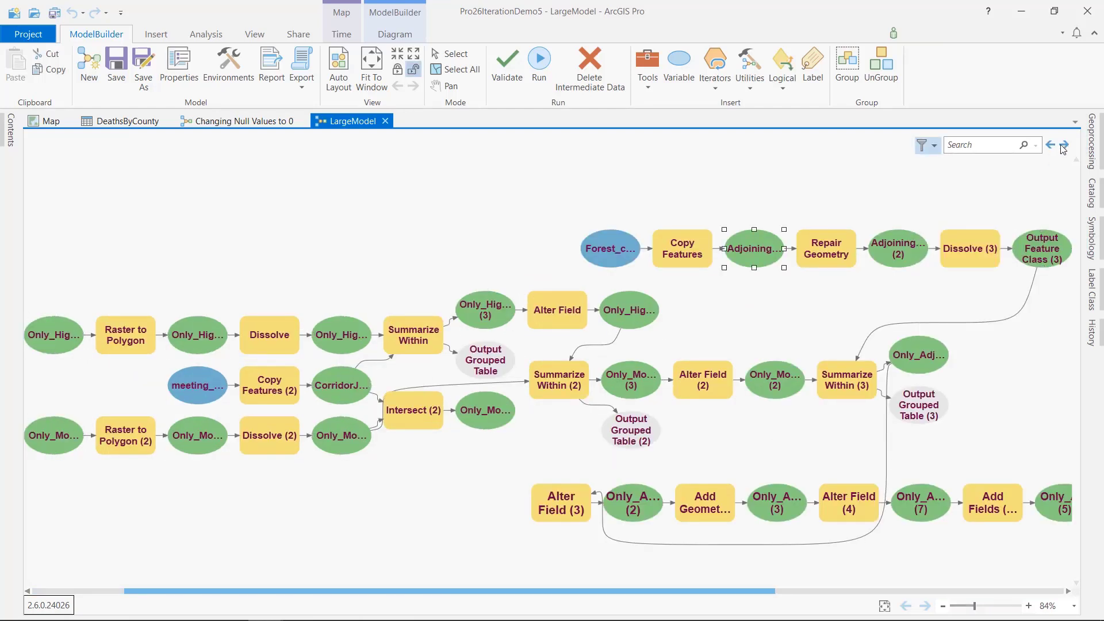
{"action": "left_click", "coordinate": [934, 146]}
{"action": "left_click", "coordinate": [923, 248]}
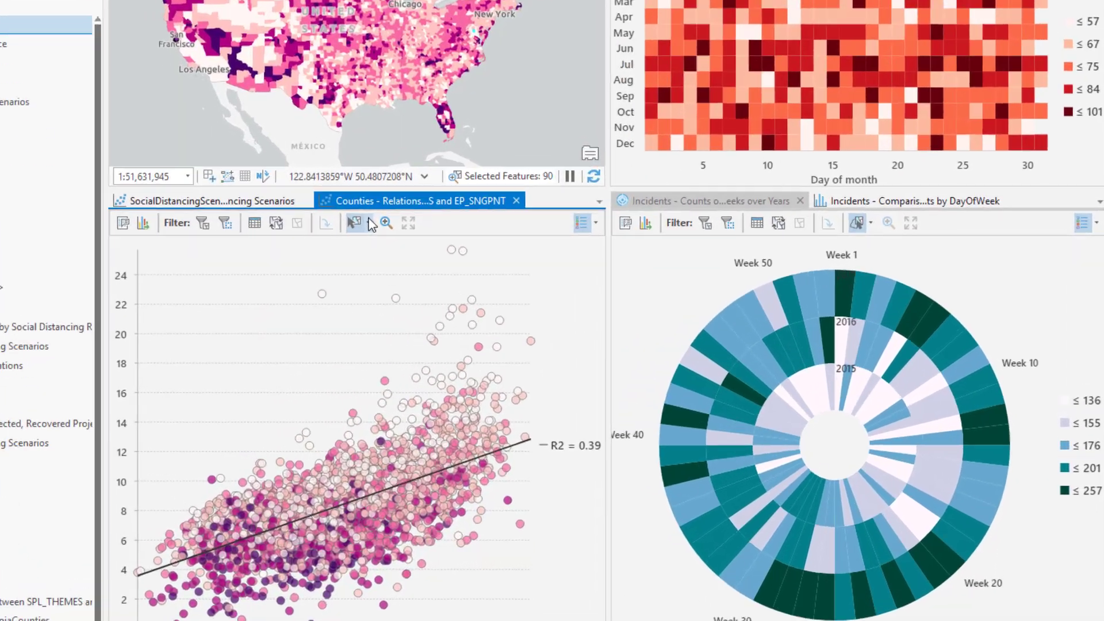
Step: Select by lasso a small group of high-value points near the upper end of the Counties scatter plot
{"action": "left_click", "coordinate": [374, 252]}
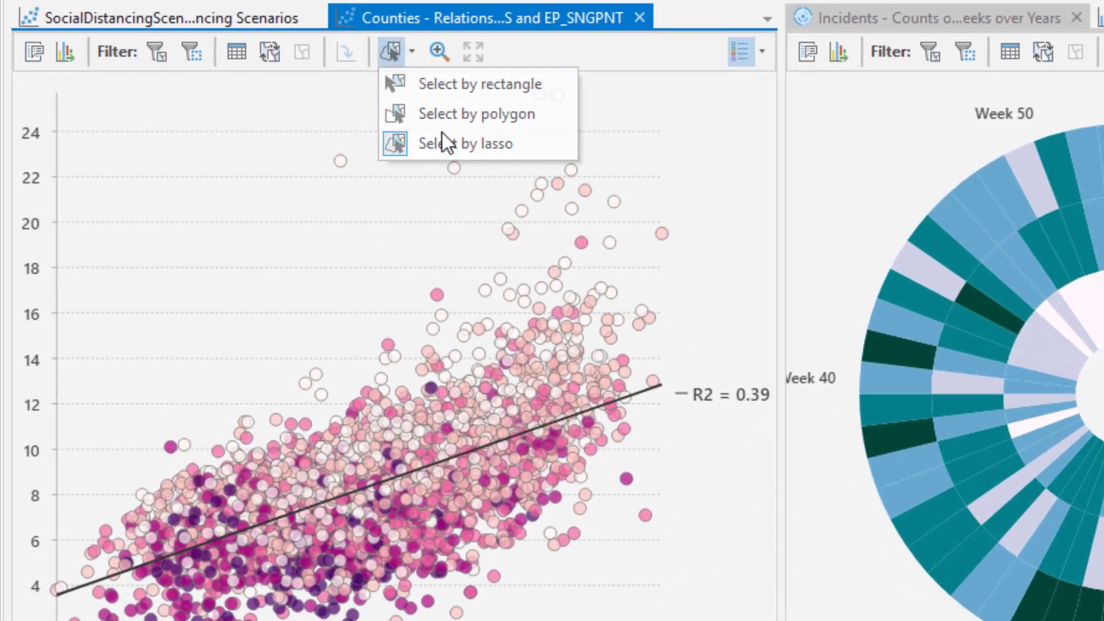
{"action": "left_click", "coordinate": [446, 141]}
{"action": "mouse_move", "coordinate": [586, 148]}
{"action": "left_mouse_down"}
{"action": "mouse_move", "coordinate": [503, 247]}
{"action": "mouse_move", "coordinate": [591, 229]}
{"action": "mouse_move", "coordinate": [601, 199]}
{"action": "mouse_move", "coordinate": [588, 173]}
{"action": "mouse_move", "coordinate": [568, 216]}
{"action": "left_mouse_up"}
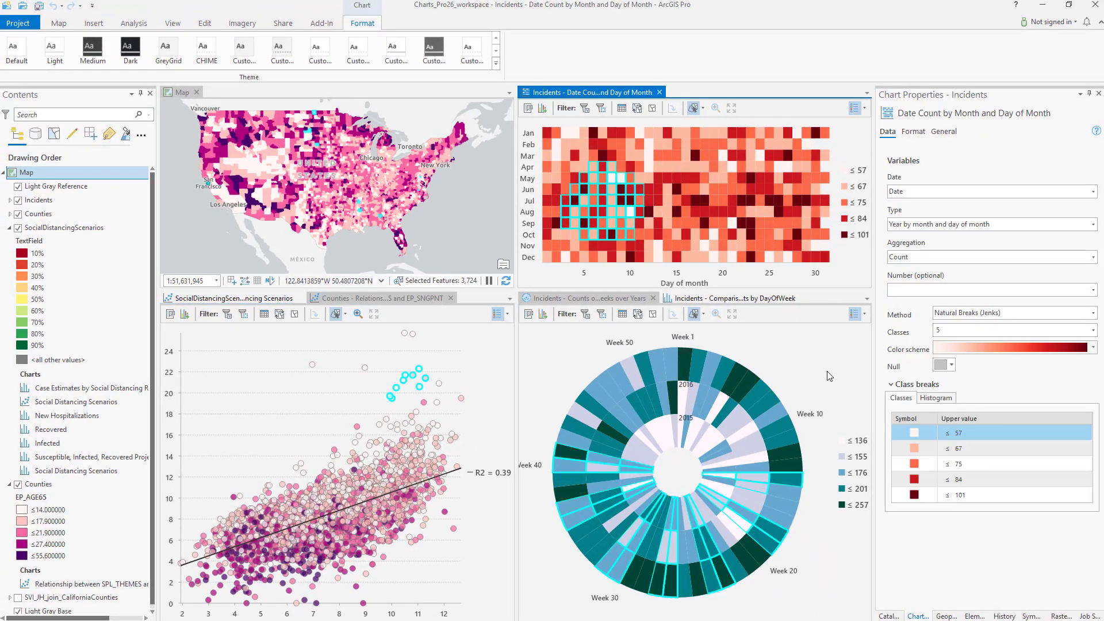
Step: Adjust the Incidents data clock's class breaks on the histogram, moving the third to about 195.9 and the fourth to about 226.6
{"action": "left_click", "coordinate": [828, 371]}
{"action": "left_click", "coordinate": [887, 419]}
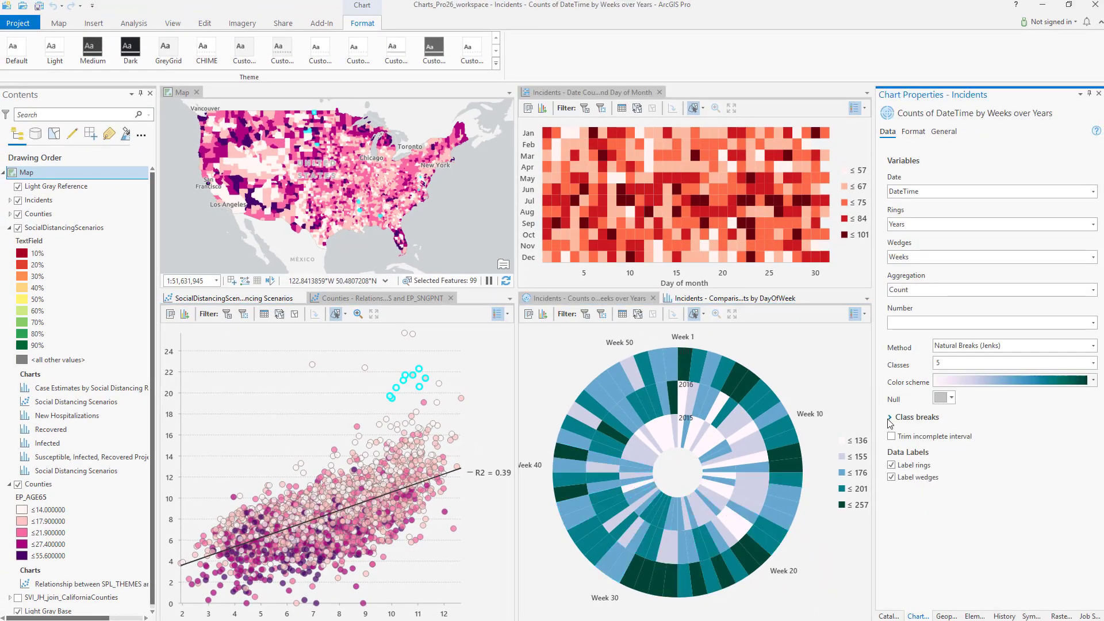
{"action": "left_click_drag", "start_coordinate": [936, 469], "coordinate": [940, 495]}
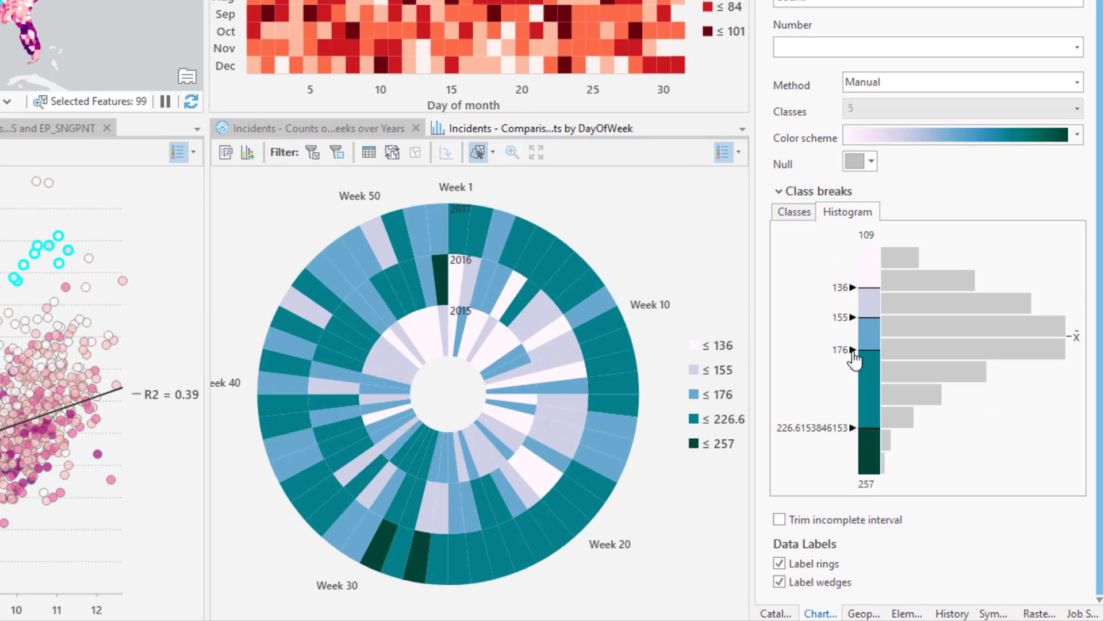
{"action": "left_click_drag", "start_coordinate": [855, 359], "coordinate": [853, 386]}
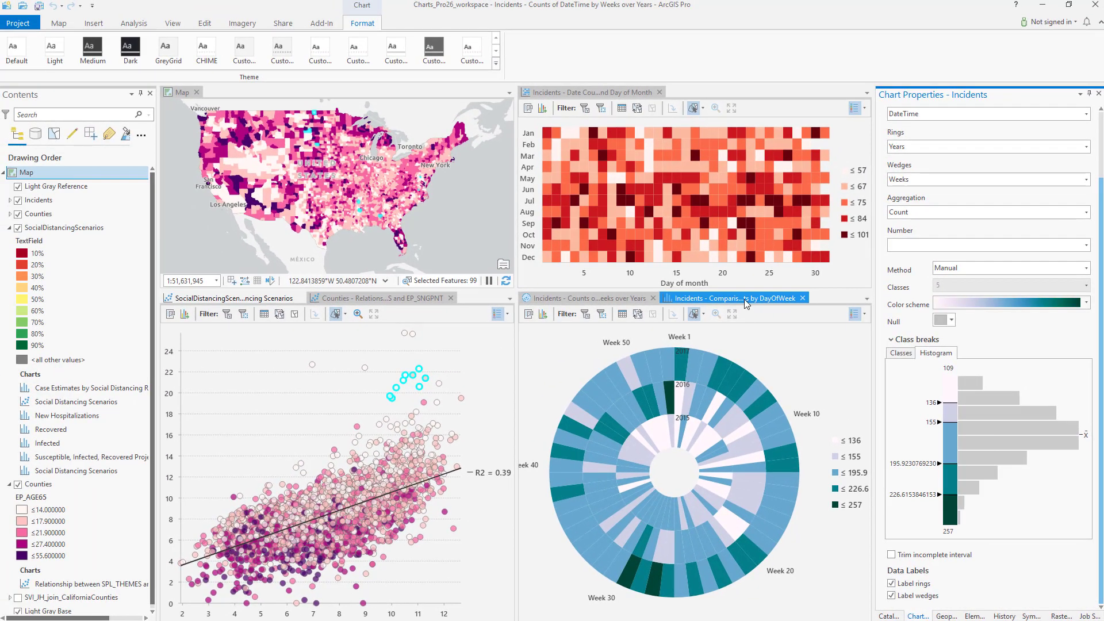
Step: Rearrange the weekday categories of the Incidents DayOfWeek bar chart into a custom sort order
{"action": "left_click", "coordinate": [575, 149]}
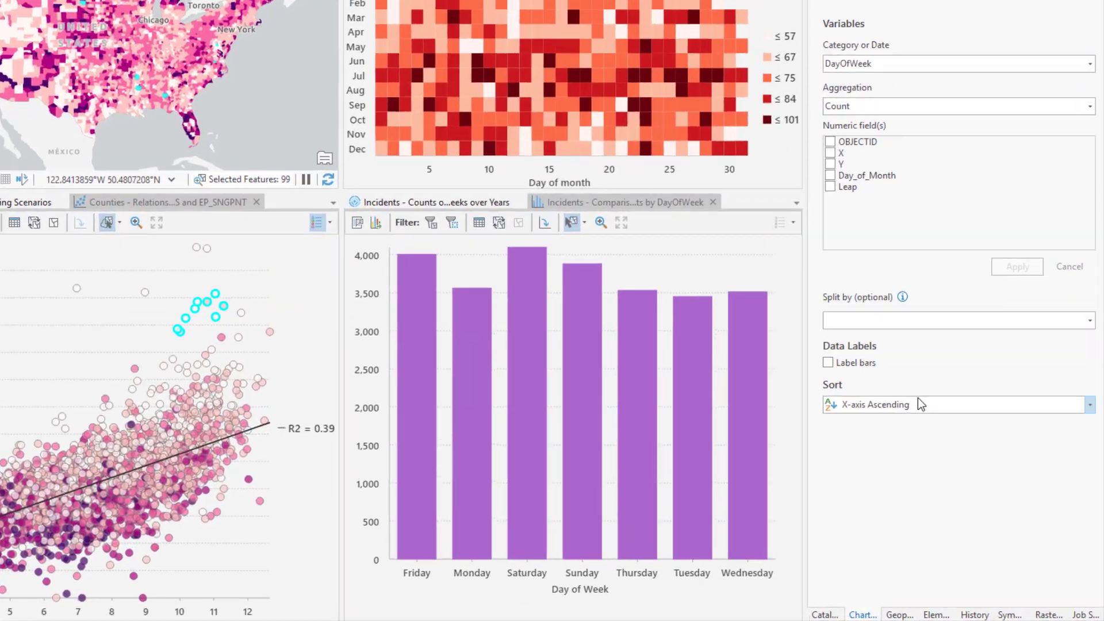
{"action": "left_click", "coordinate": [960, 454]}
{"action": "left_click", "coordinate": [961, 516]}
{"action": "left_click_drag", "start_coordinate": [746, 422], "coordinate": [745, 521]}
{"action": "left_click_drag", "start_coordinate": [747, 472], "coordinate": [746, 531]}
{"action": "left_click_drag", "start_coordinate": [746, 446], "coordinate": [747, 561]}
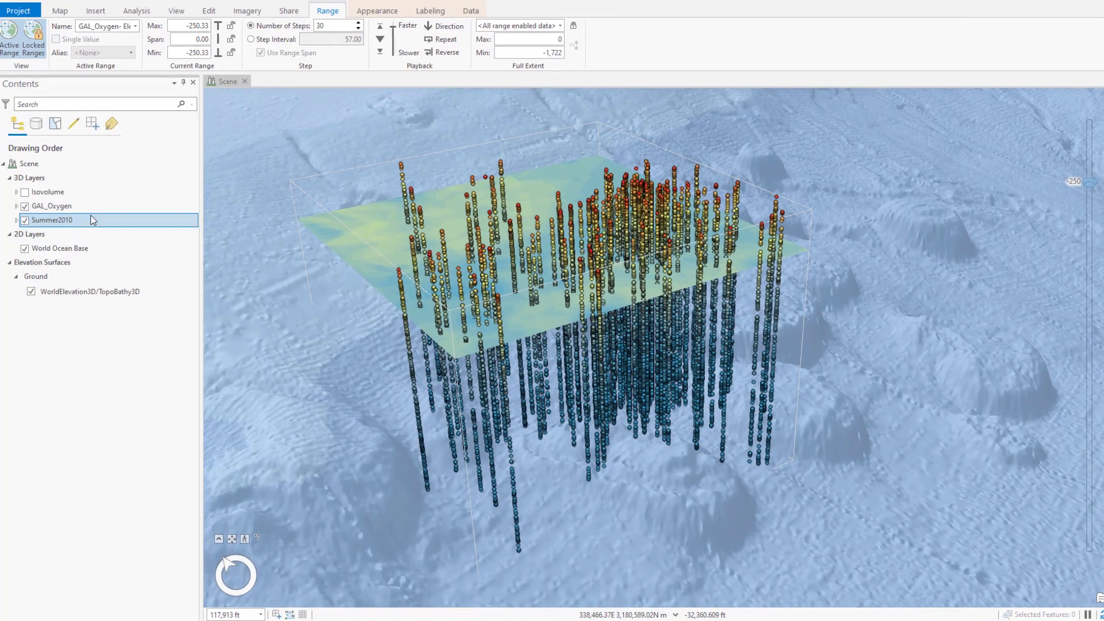
Step: Open the NetCDF/Voxel export of the GAL_Oxygen geostatistical layer
{"action": "left_click", "coordinate": [86, 207]}
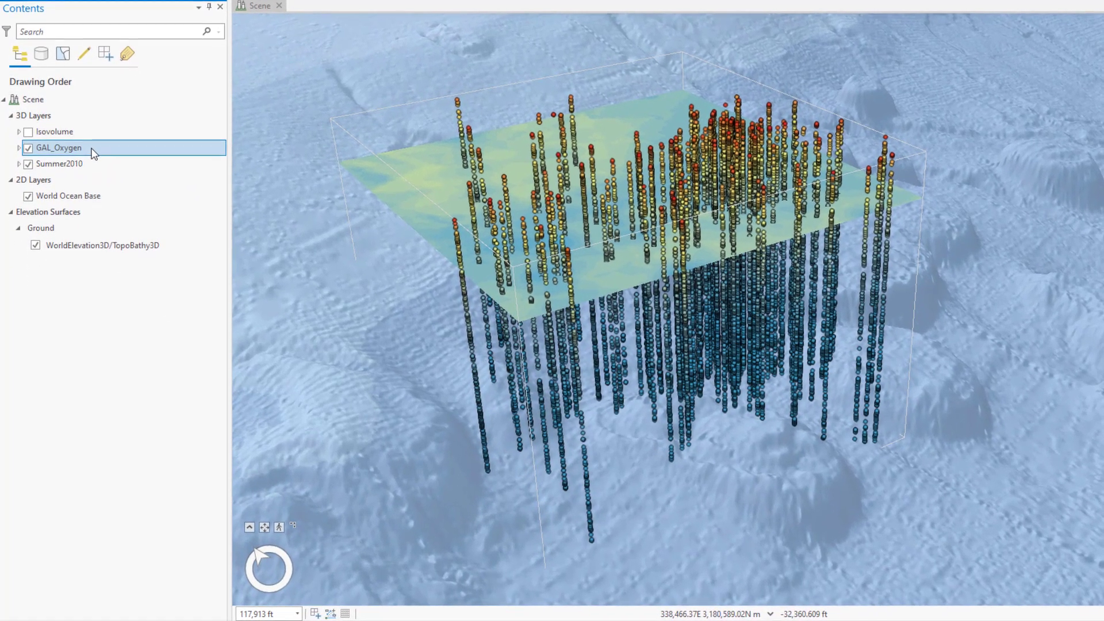
{"action": "right_click", "coordinate": [92, 150]}
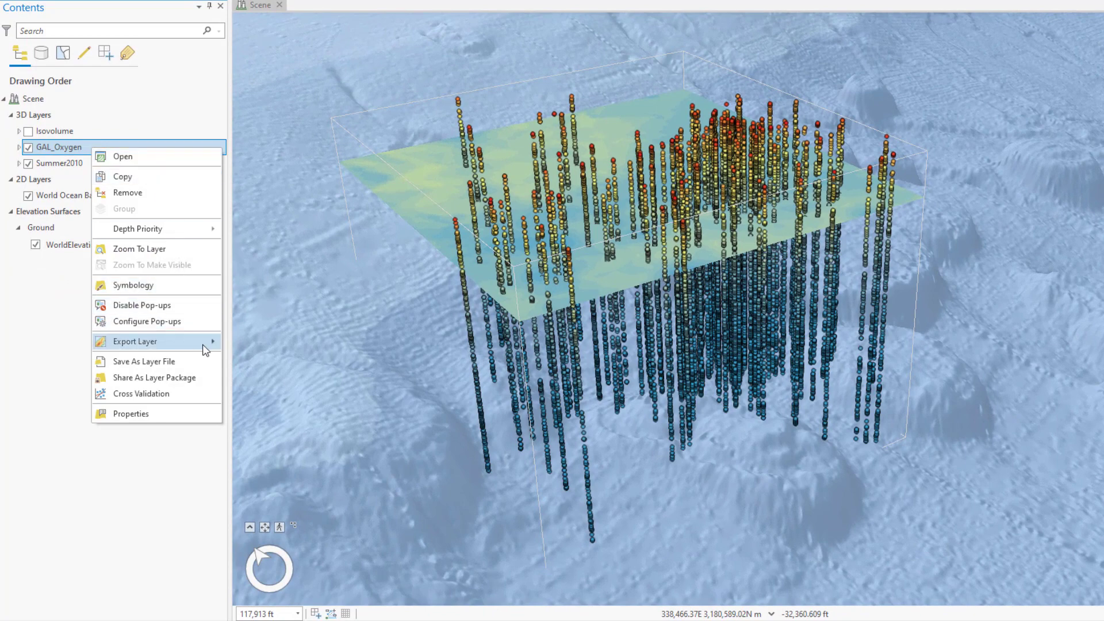
{"action": "mouse_move", "coordinate": [204, 344]}
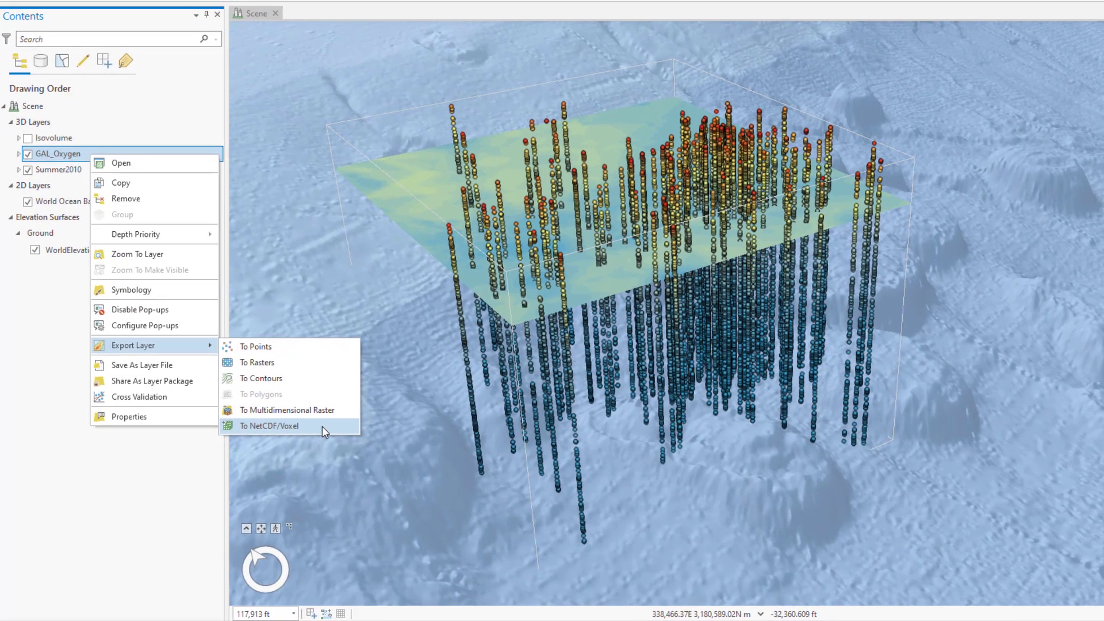
{"action": "left_click", "coordinate": [324, 425]}
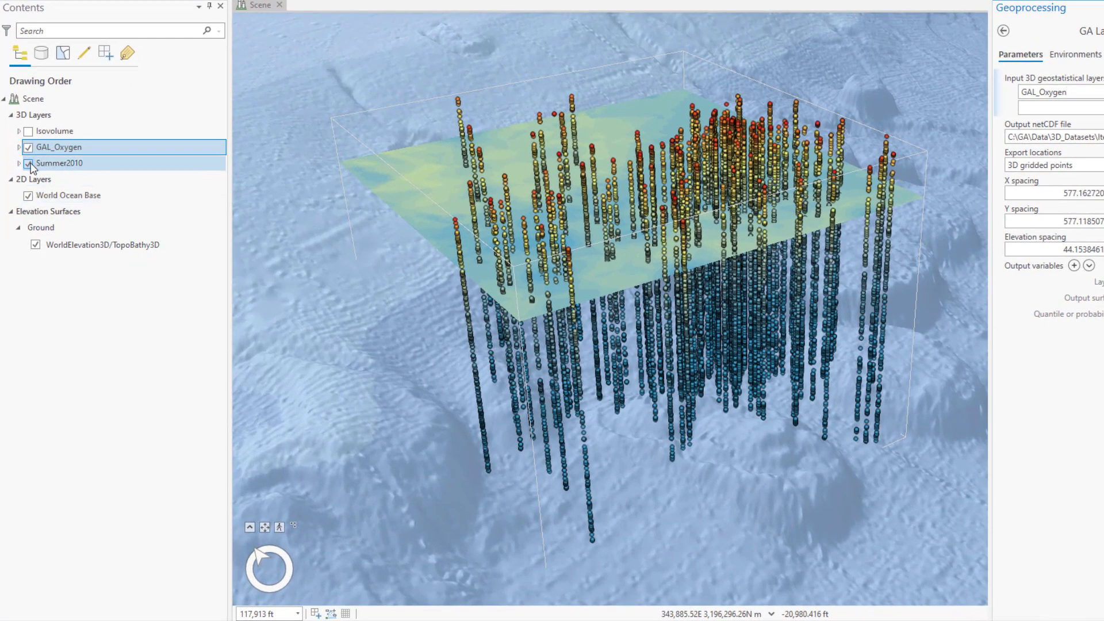
Step: Hide the Summer2010 and GAL_Oxygen layers and show the Isovolume layer in the scene
{"action": "left_click", "coordinate": [29, 163]}
{"action": "left_click", "coordinate": [28, 147]}
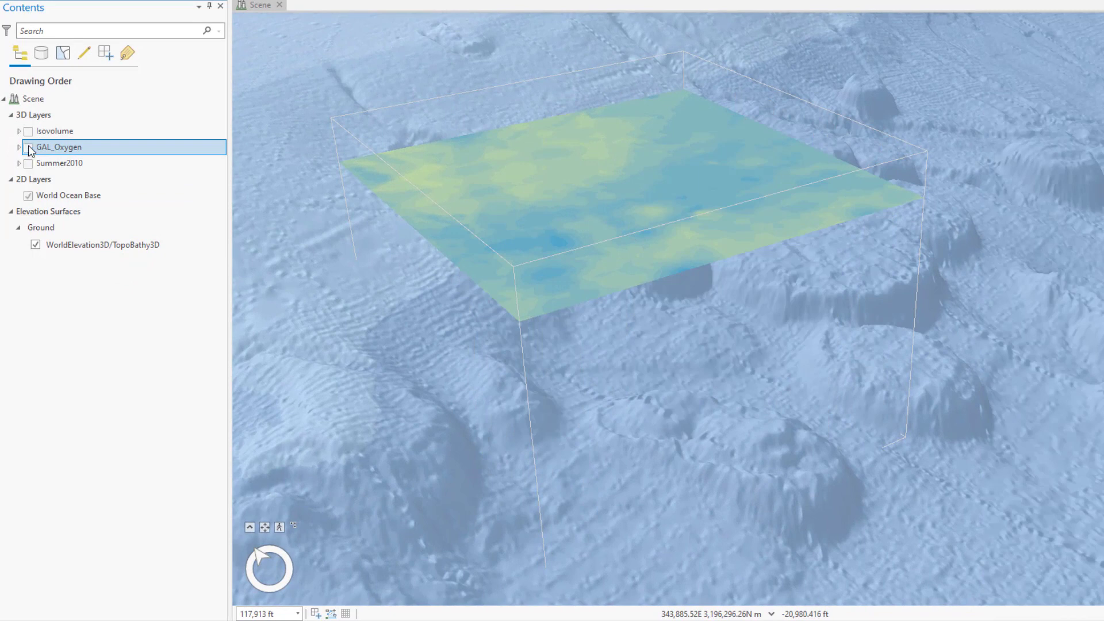
{"action": "left_click", "coordinate": [28, 132]}
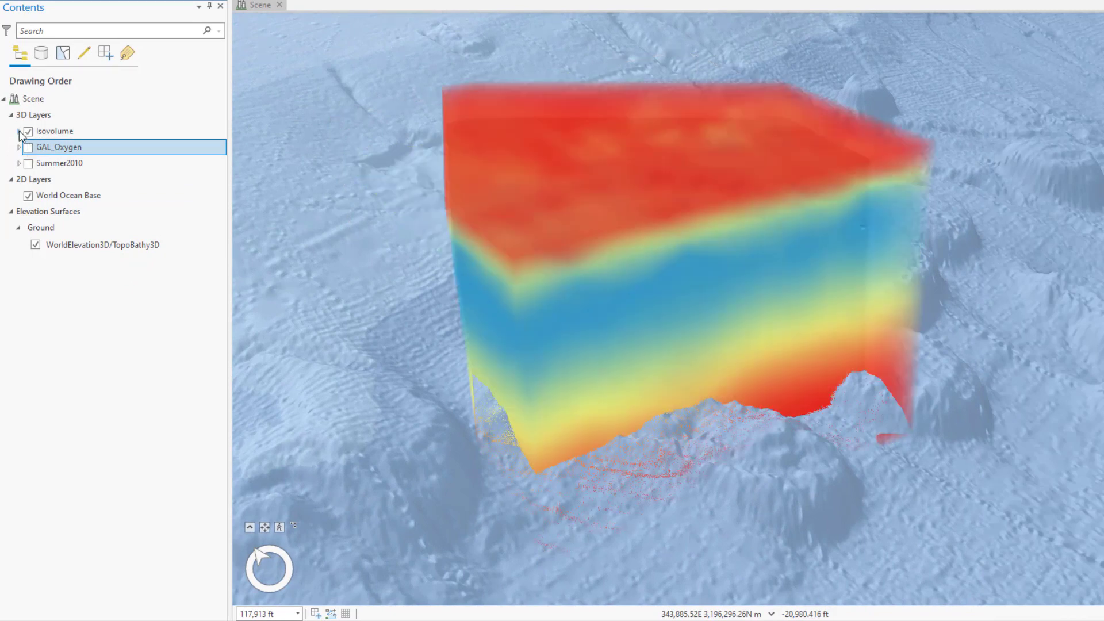
Step: Raise the value of the Isovolume layer's GAL_Oxygen_Prediction_0 isosurface in increments through 111 and 152 to 193
{"action": "left_click", "coordinate": [19, 131]}
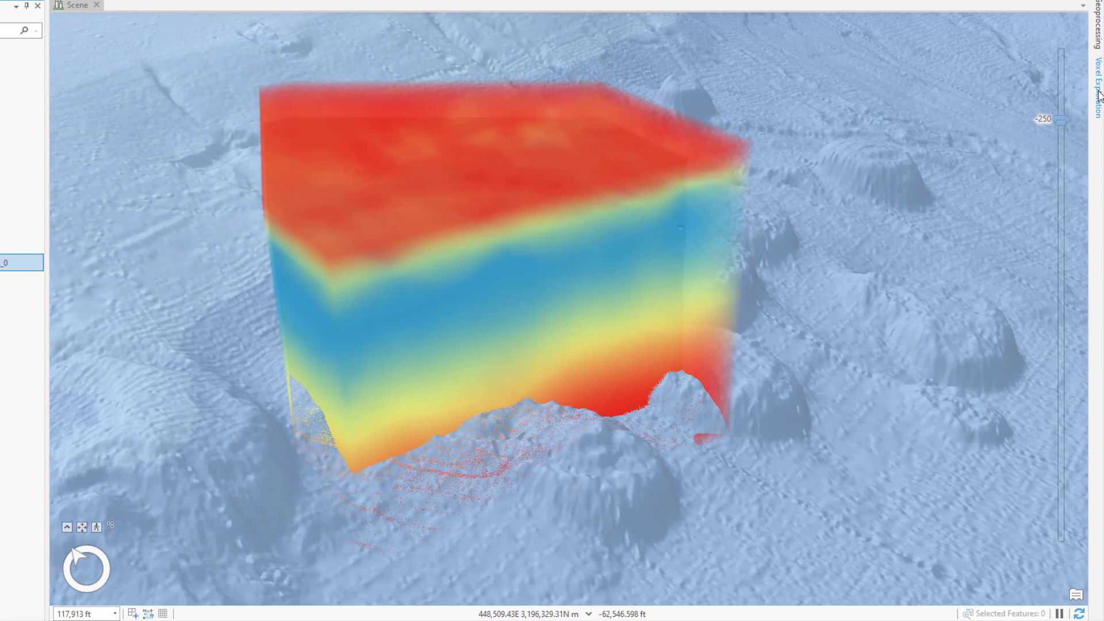
{"action": "left_click", "coordinate": [1099, 94]}
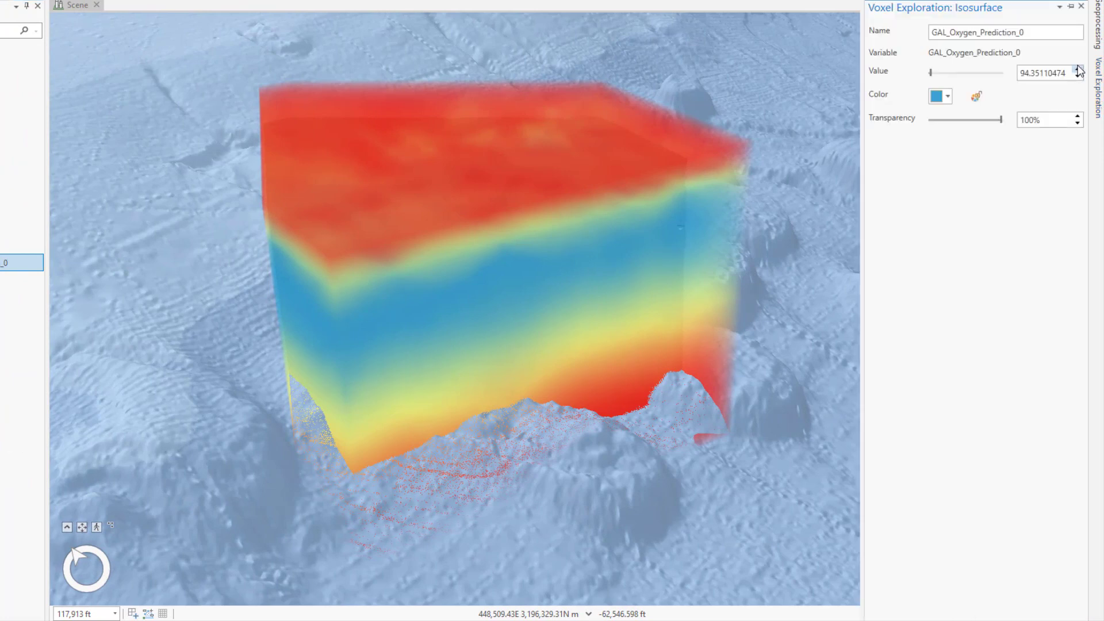
{"action": "left_click", "coordinate": [1077, 70]}
{"action": "left_click", "coordinate": [1078, 70]}
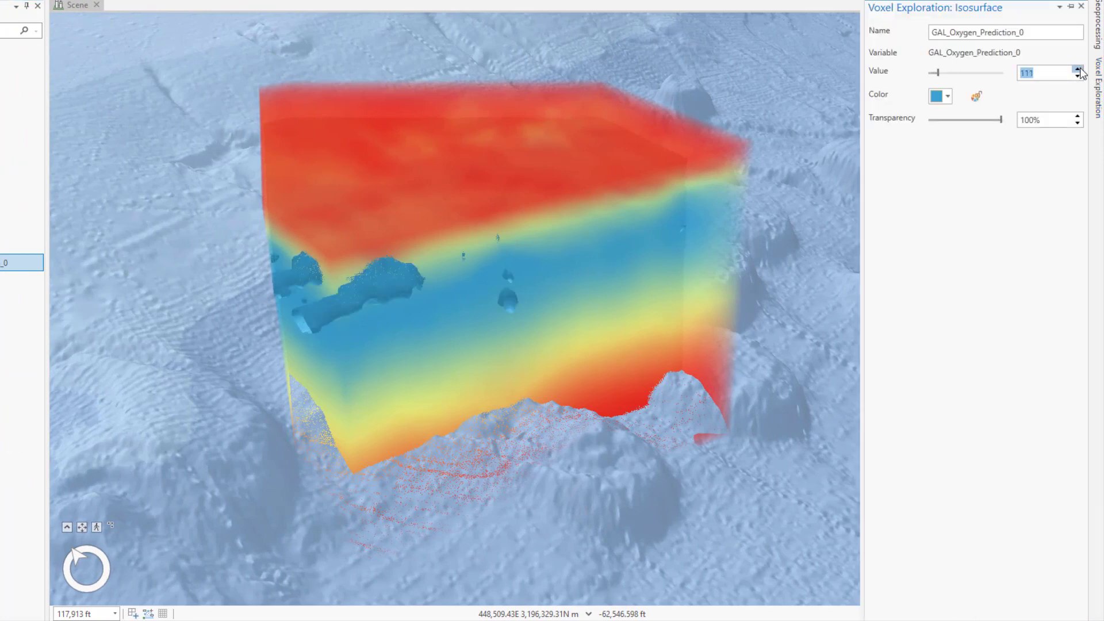
{"action": "left_click", "coordinate": [1078, 70]}
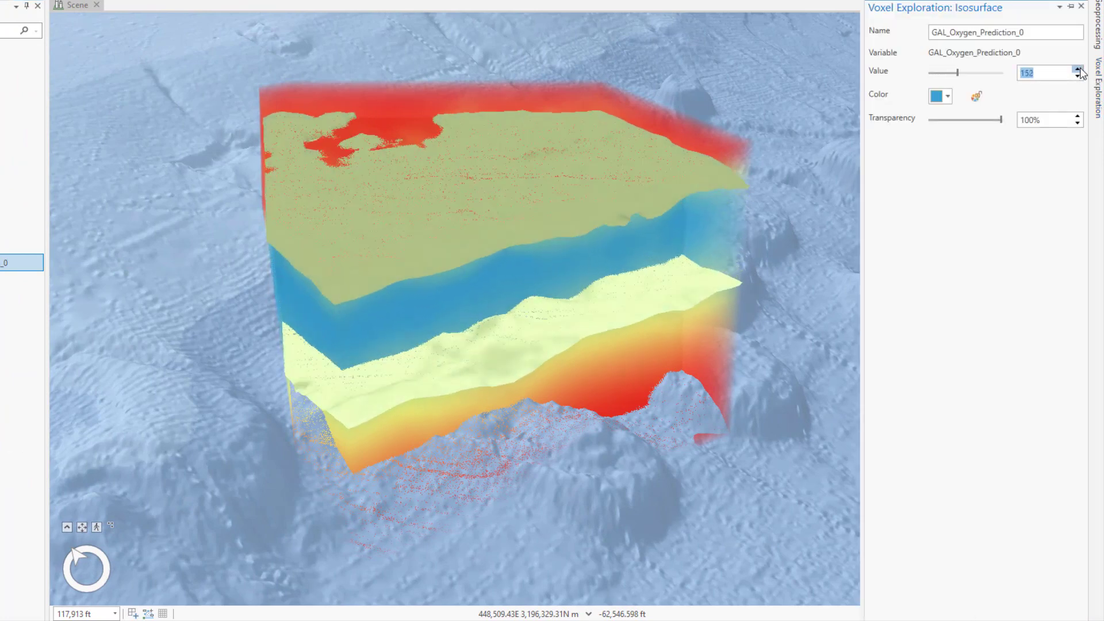
{"action": "left_click", "coordinate": [1078, 69]}
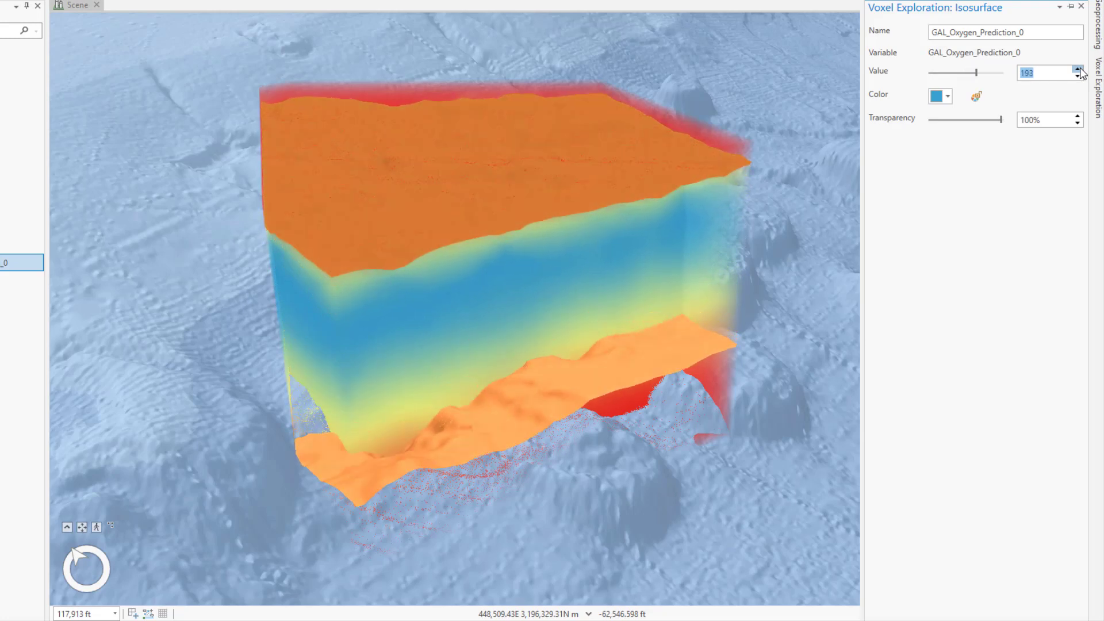
{"action": "left_click", "coordinate": [1078, 70]}
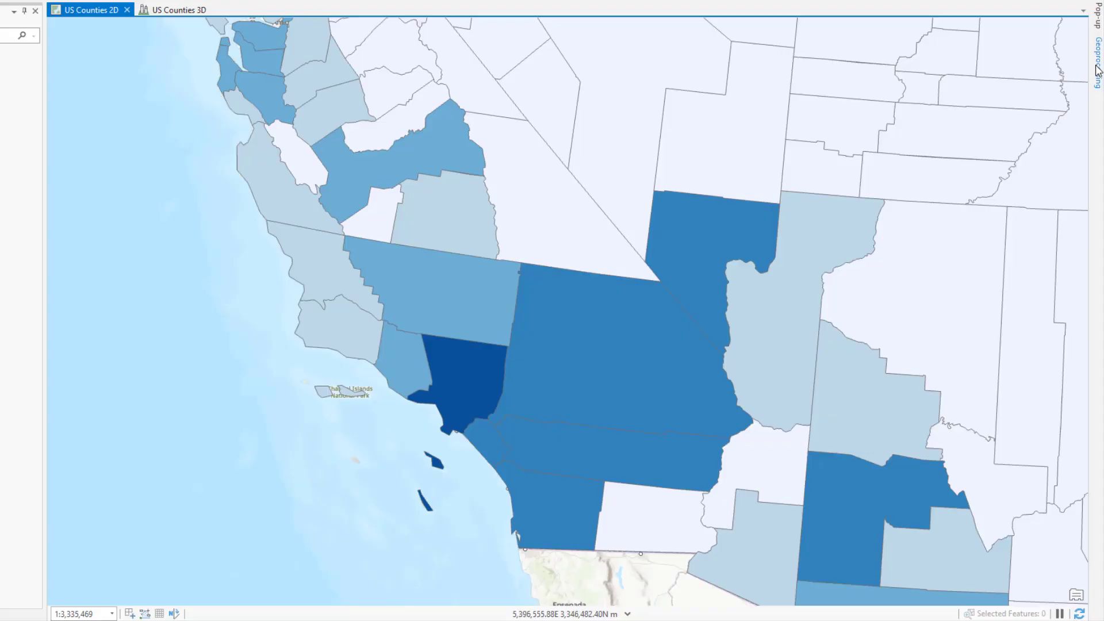
Step: Run Evaluate Forecasts By Location on the curve fit, exponential smoothing and forest-based cubes with output HybridForecast, and select the dark blue coastal county
{"action": "left_click", "coordinate": [1099, 70]}
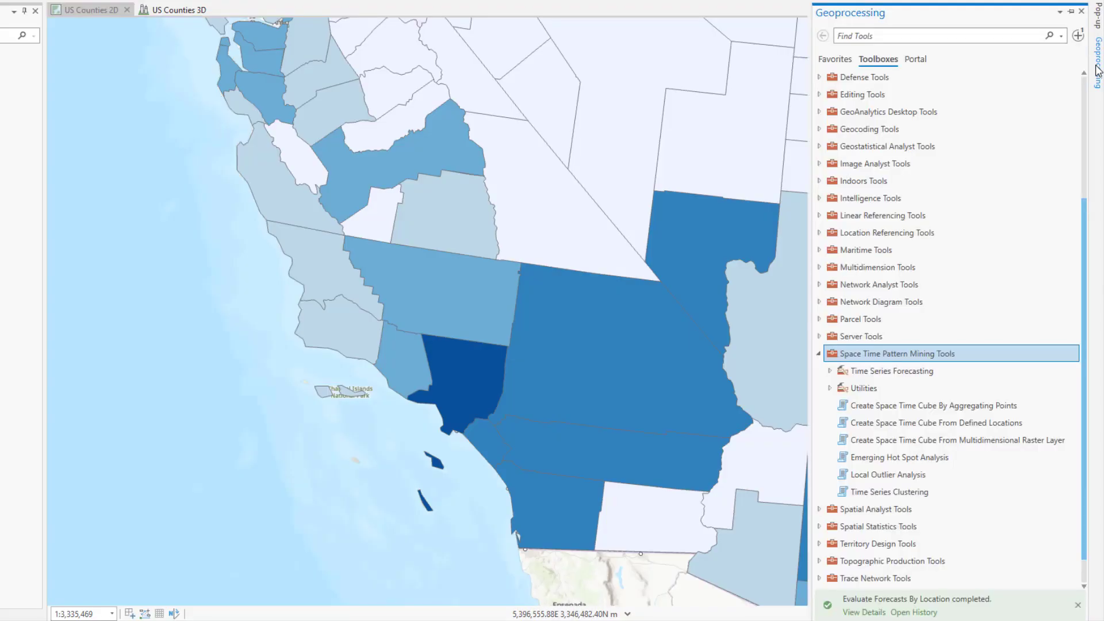
{"action": "left_click", "coordinate": [830, 371]}
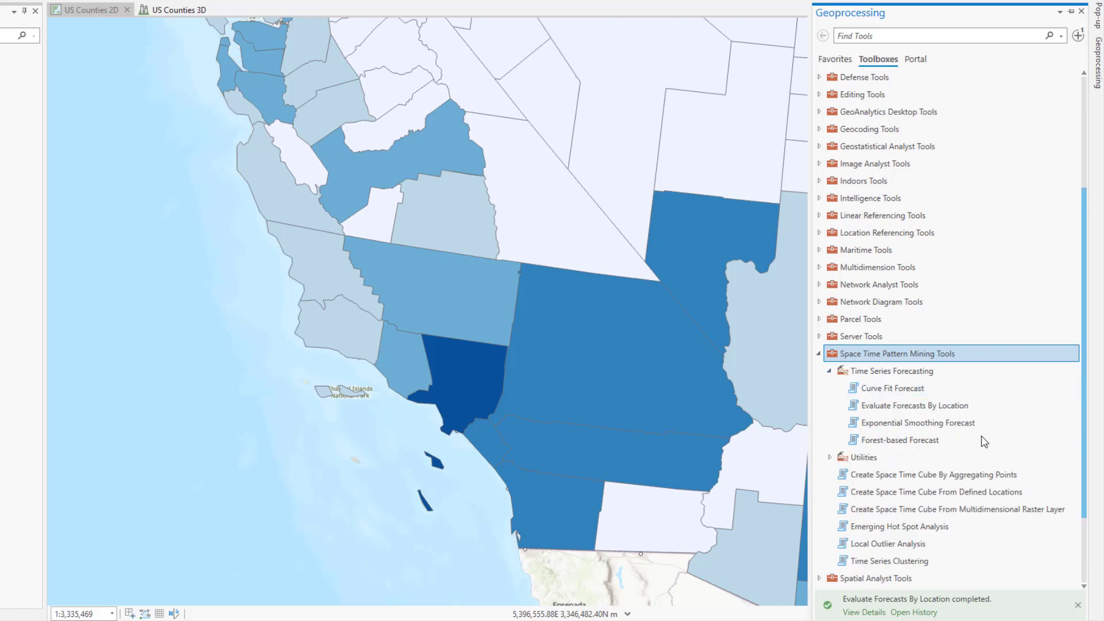
{"action": "left_click", "coordinate": [1078, 35]}
{"action": "left_click", "coordinate": [1012, 77]}
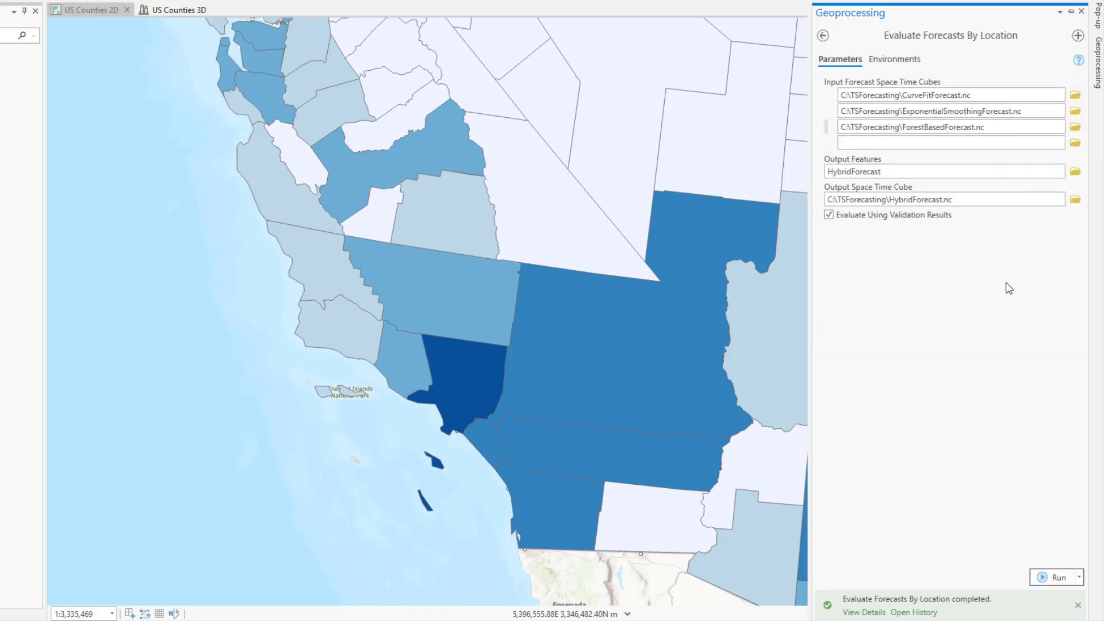
{"action": "left_click", "coordinate": [1057, 579]}
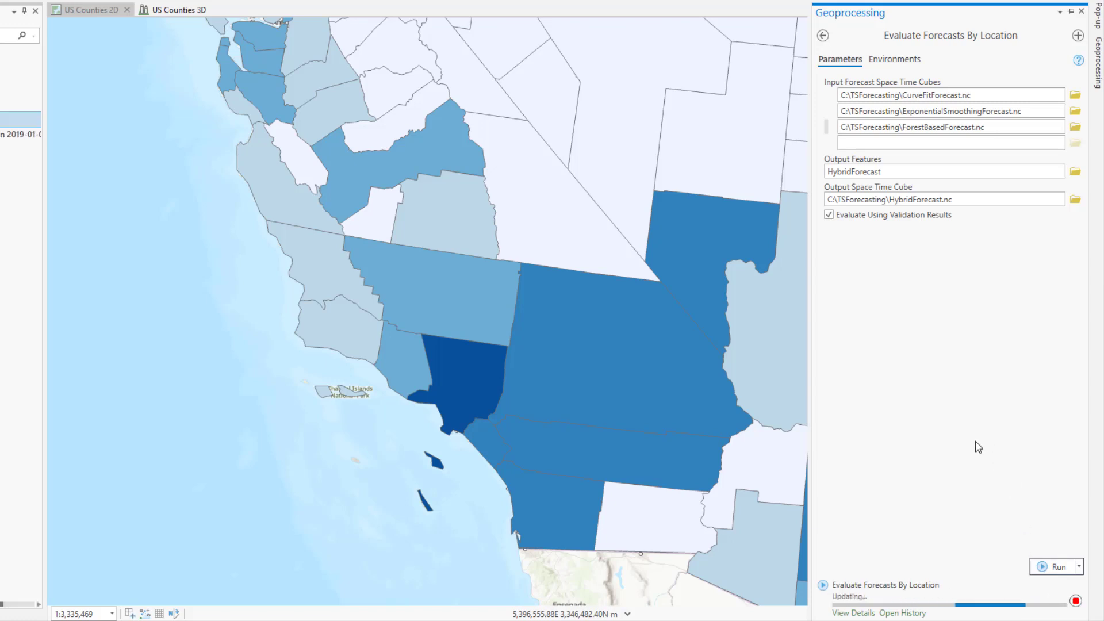
{"action": "left_click", "coordinate": [457, 376]}
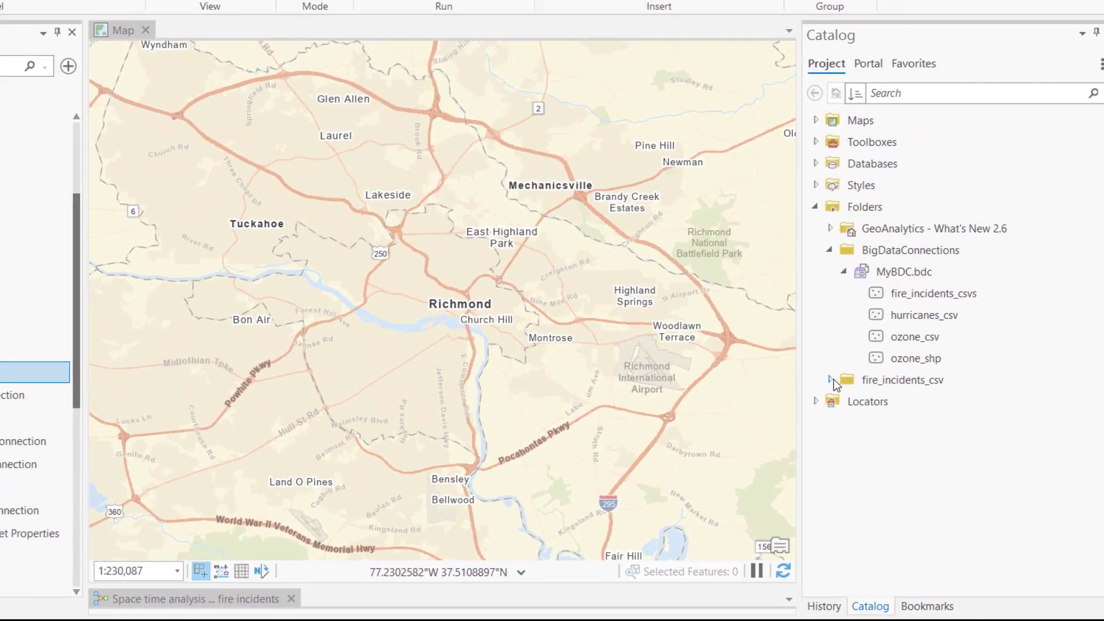
Step: Expand the fire_incidents_csv folder, enlarge the view of the fire incidents space time analysis model, and run the model
{"action": "left_click", "coordinate": [831, 380]}
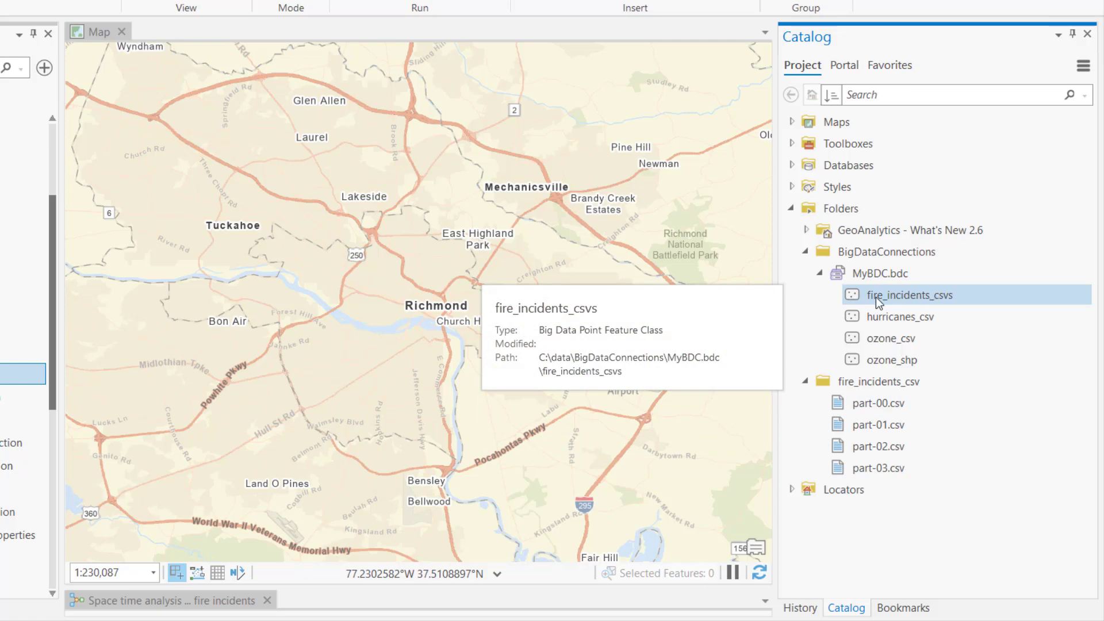
{"action": "left_click_drag", "start_coordinate": [421, 587], "coordinate": [432, 417]}
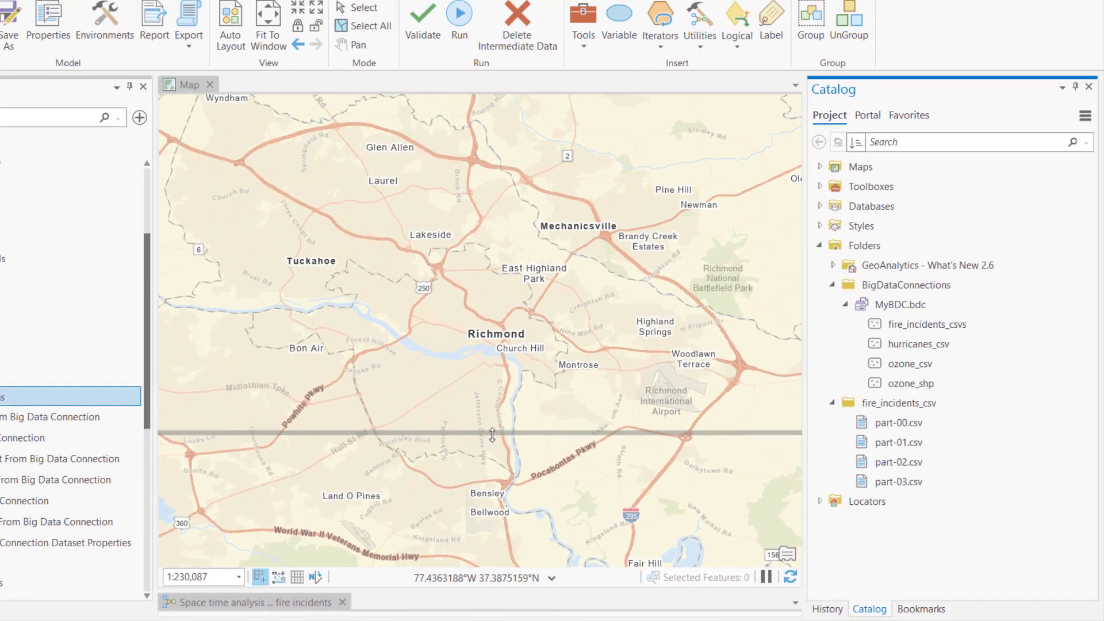
{"action": "left_click_drag", "start_coordinate": [492, 436], "coordinate": [492, 433]}
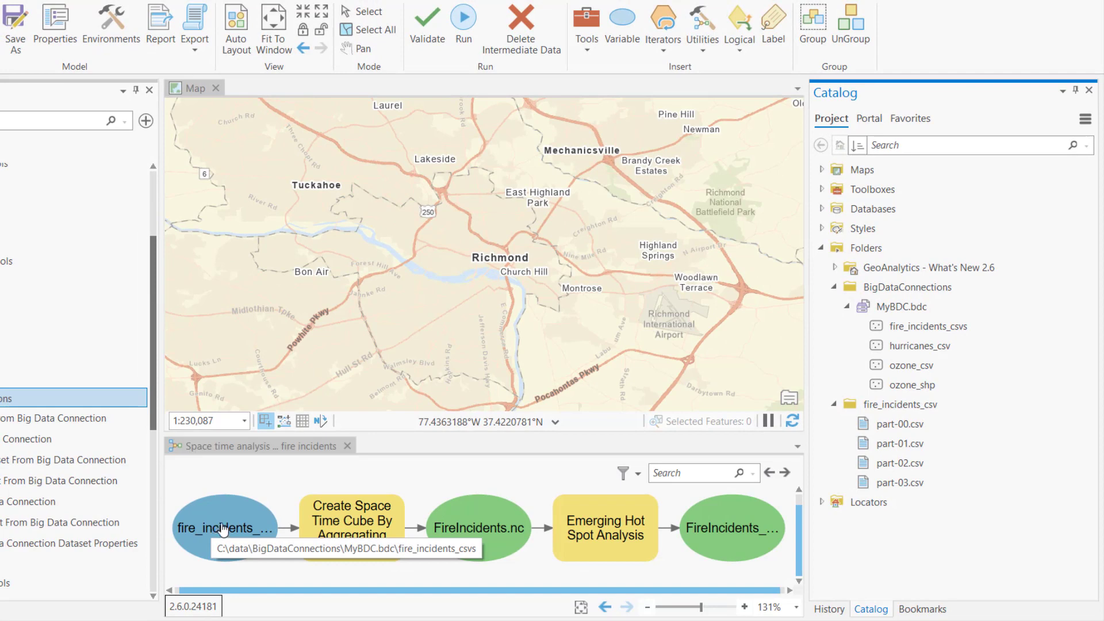
{"action": "left_click", "coordinate": [463, 20]}
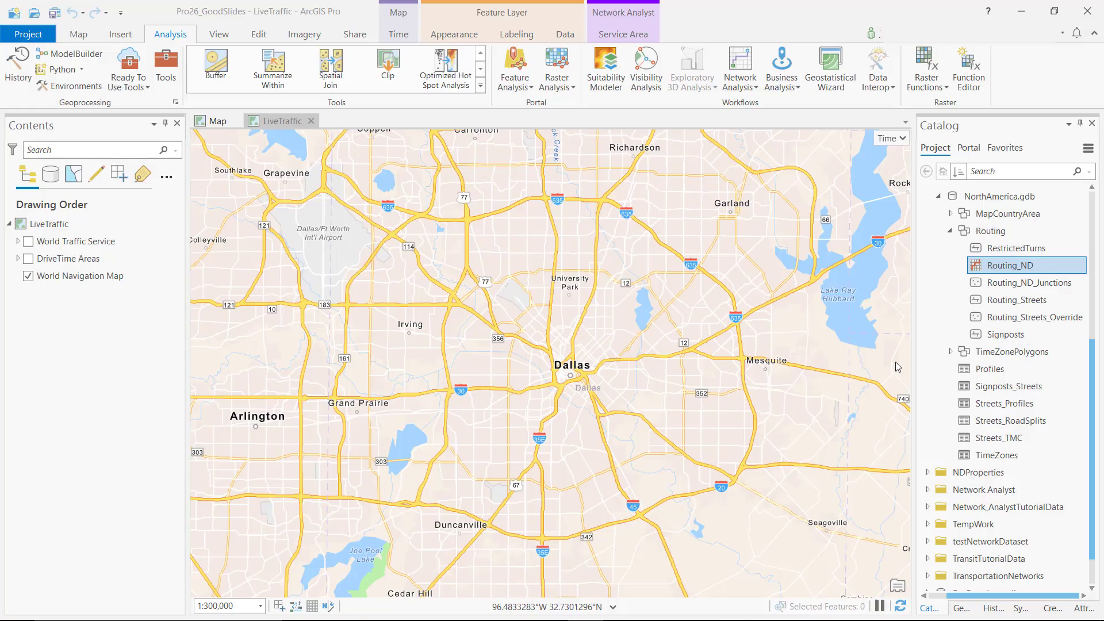
Step: Open the properties of the Routing_ND network dataset and show the landmark settings for directions
{"action": "right_click", "coordinate": [975, 266]}
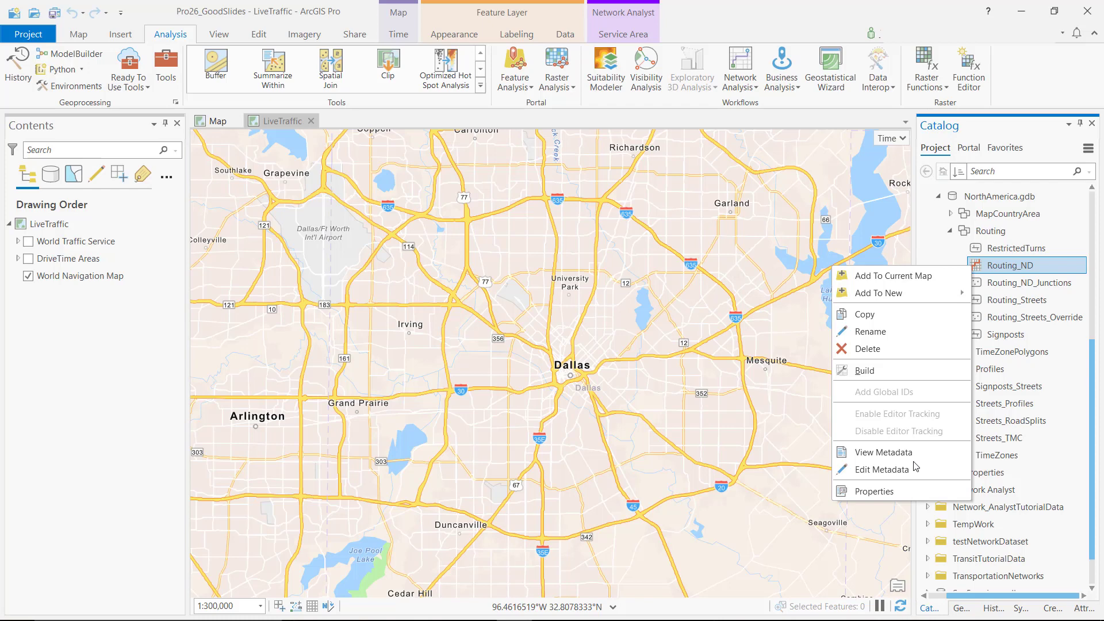
{"action": "left_click", "coordinate": [896, 491]}
{"action": "left_click", "coordinate": [232, 129]}
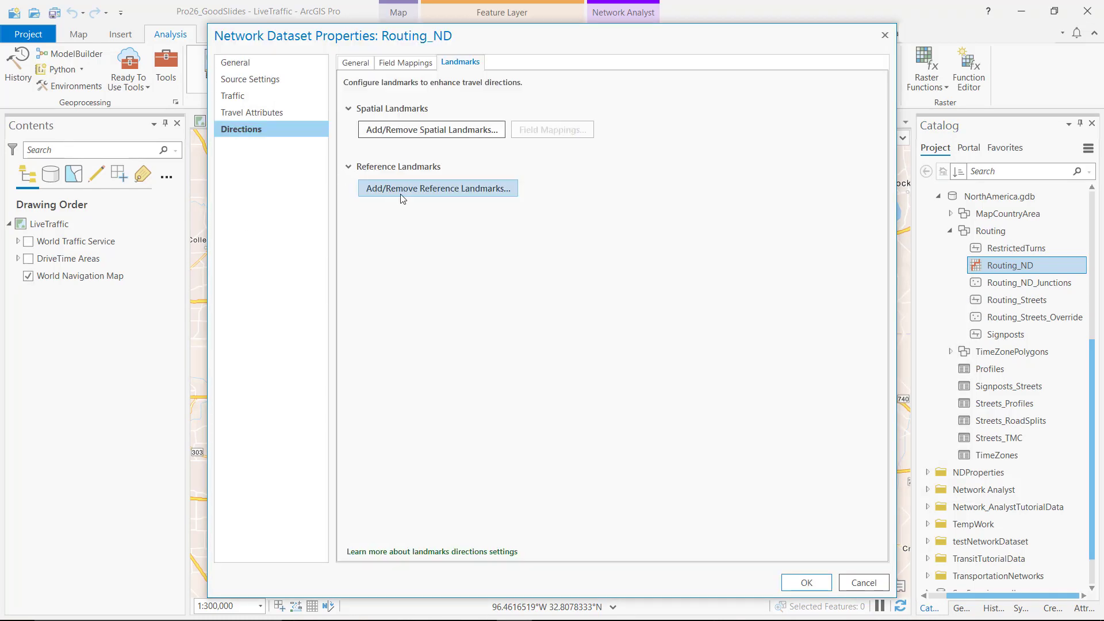
Step: Try the Service feed type in the live traffic settings of Routing_ND and close the properties without applying
{"action": "left_click", "coordinate": [253, 99]}
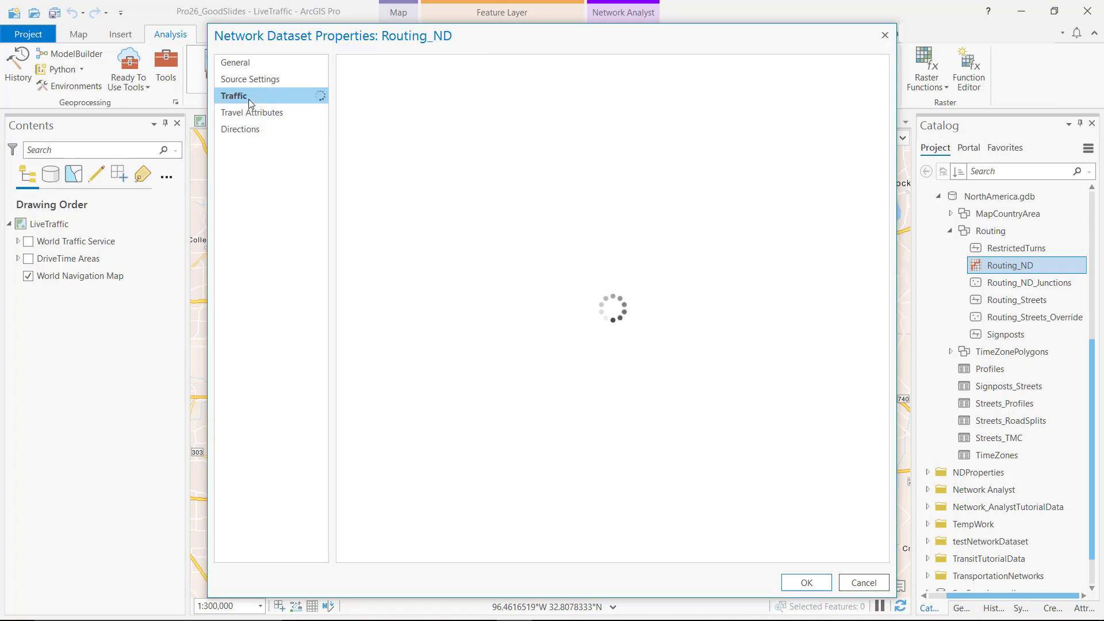
{"action": "left_click", "coordinate": [427, 63]}
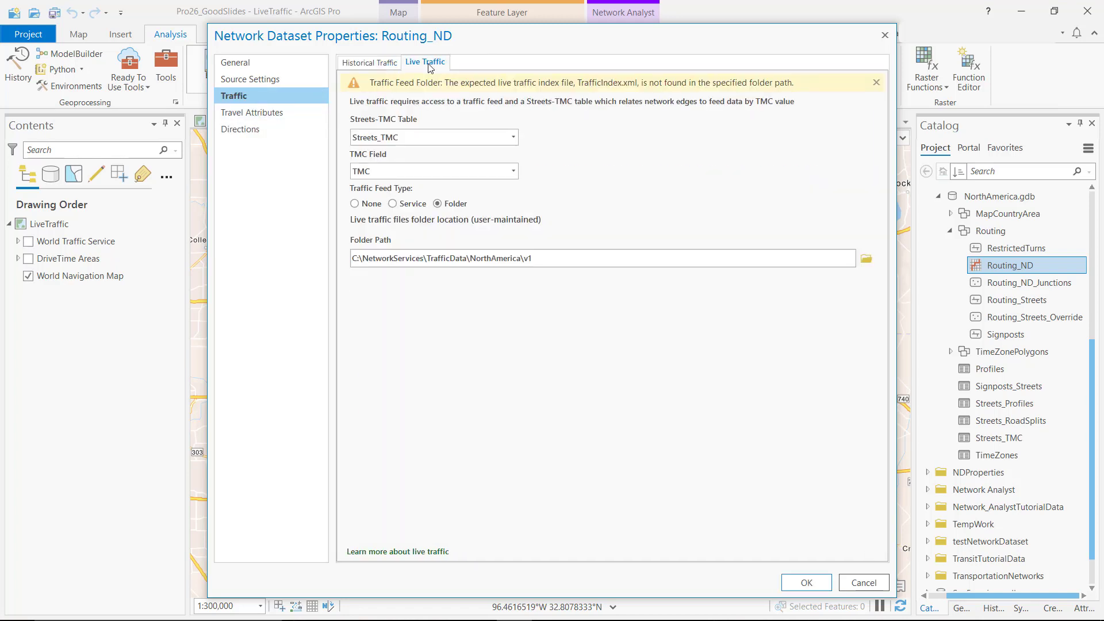
{"action": "left_click", "coordinate": [401, 204]}
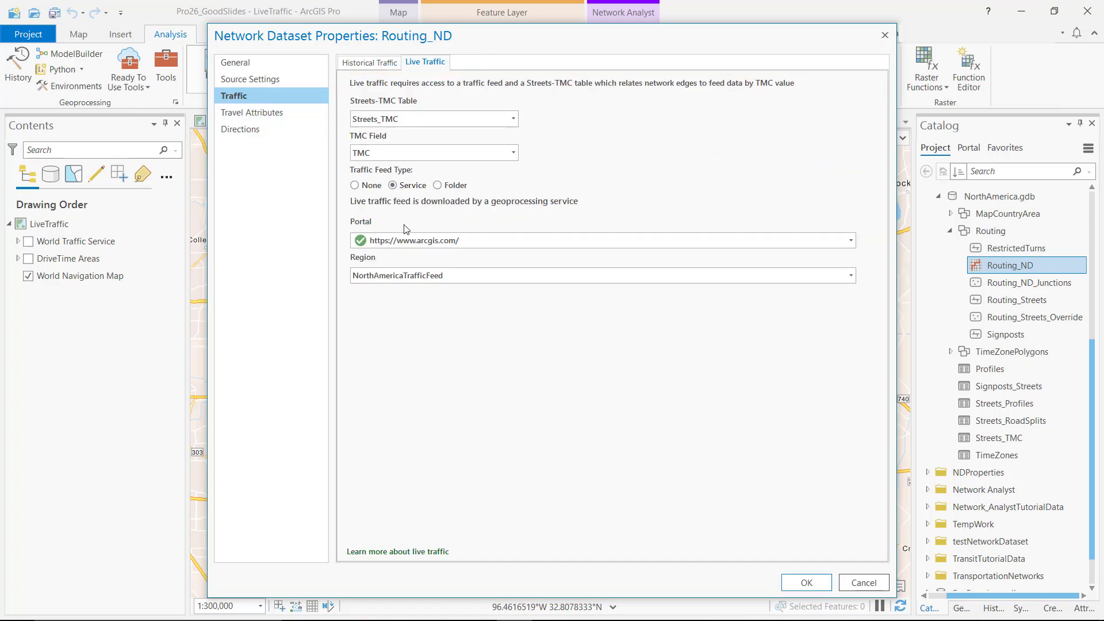
{"action": "left_click", "coordinate": [885, 35]}
Step: In the Map view, look over the network analysis types and the vehicle routing problem's time window importance setting
{"action": "left_click", "coordinate": [218, 121]}
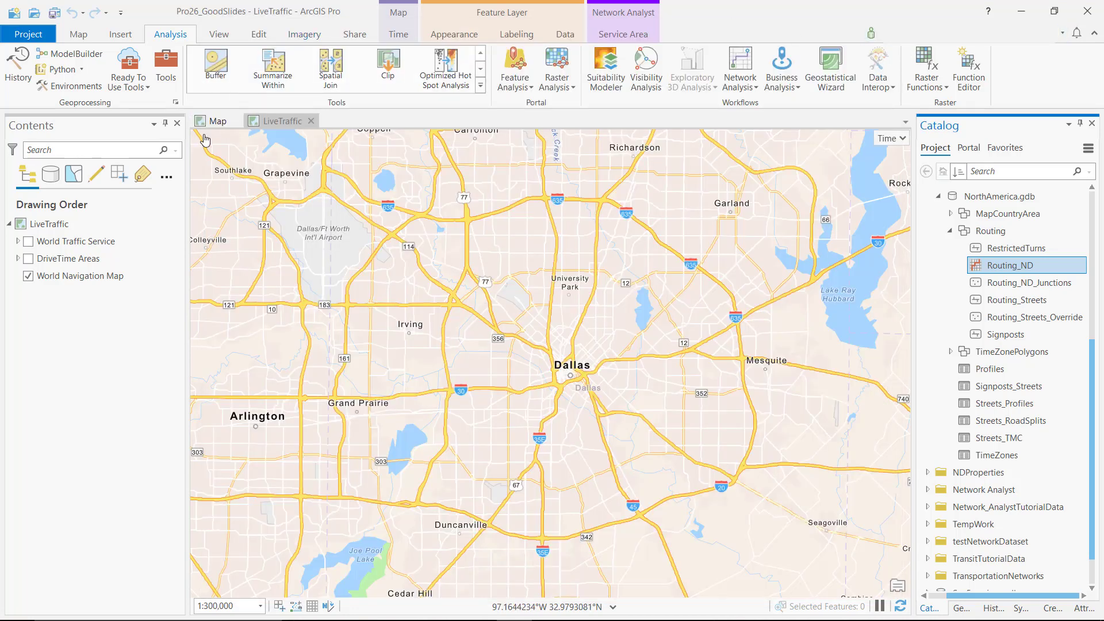
{"action": "left_click", "coordinate": [746, 85]}
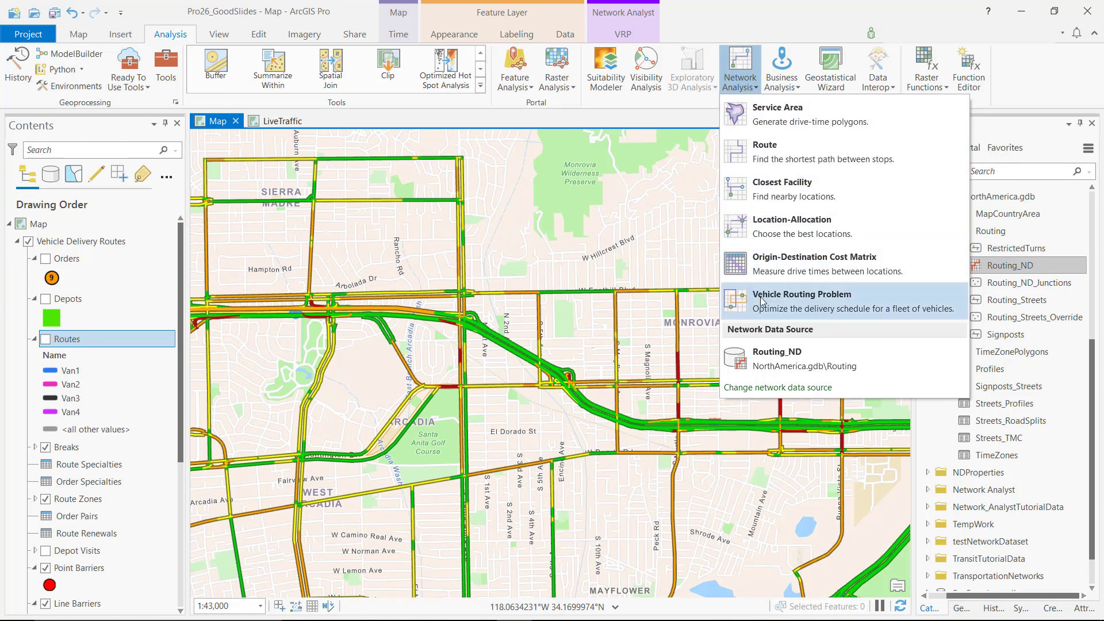
{"action": "left_click", "coordinate": [616, 34]}
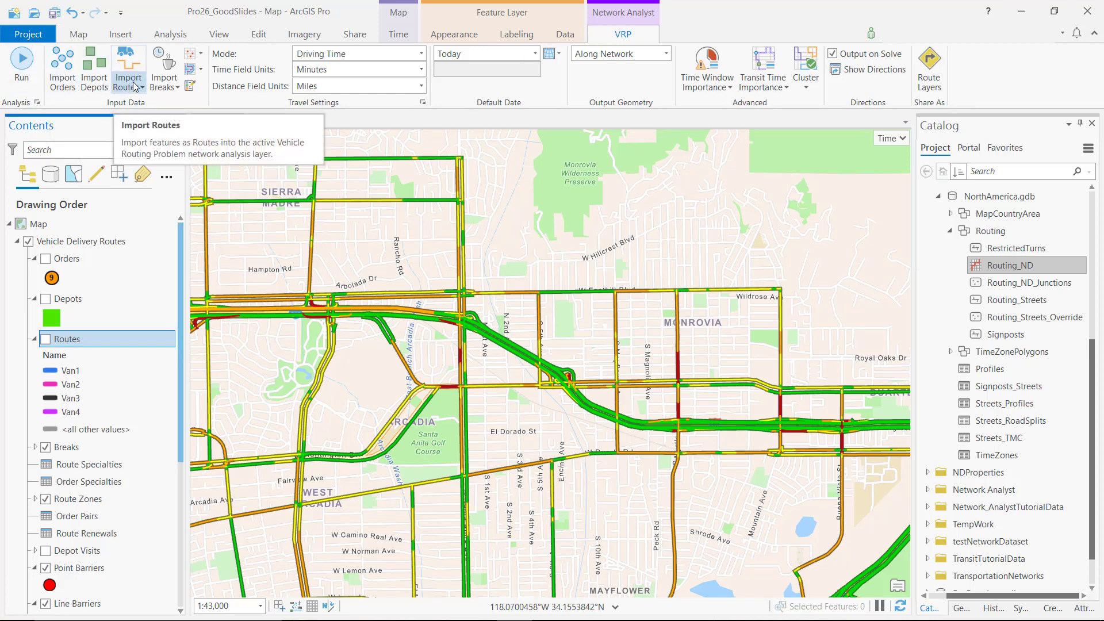
{"action": "left_click", "coordinate": [695, 83]}
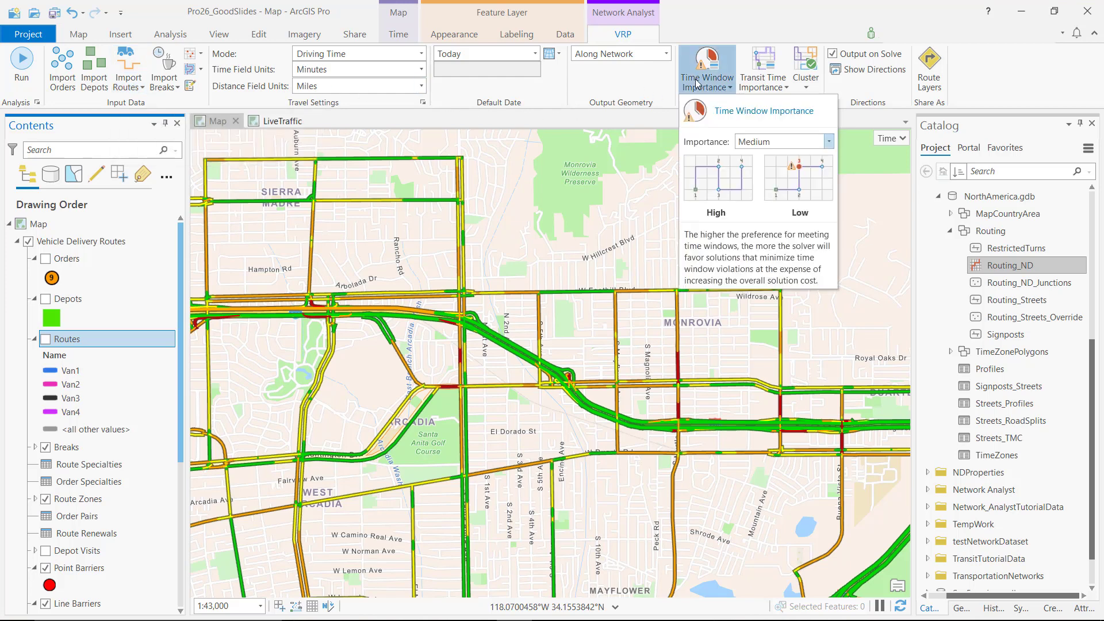
Step: Show the Depots, Orders and Routes sublayers of the Vehicle Delivery Routes layer on the map
{"action": "left_click", "coordinate": [46, 299]}
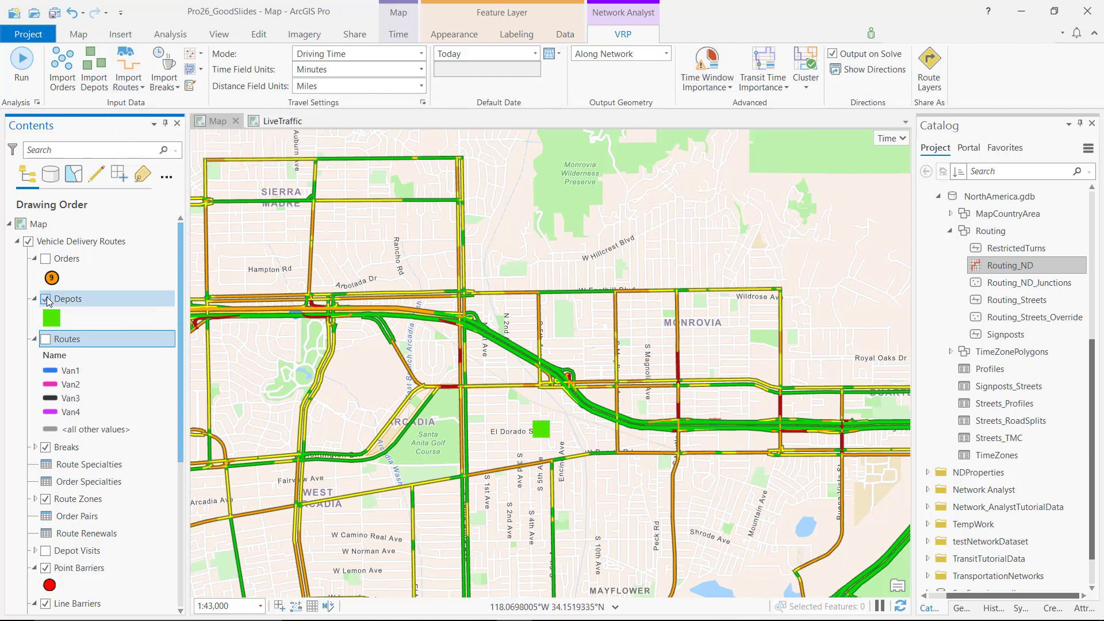
{"action": "left_click", "coordinate": [46, 259]}
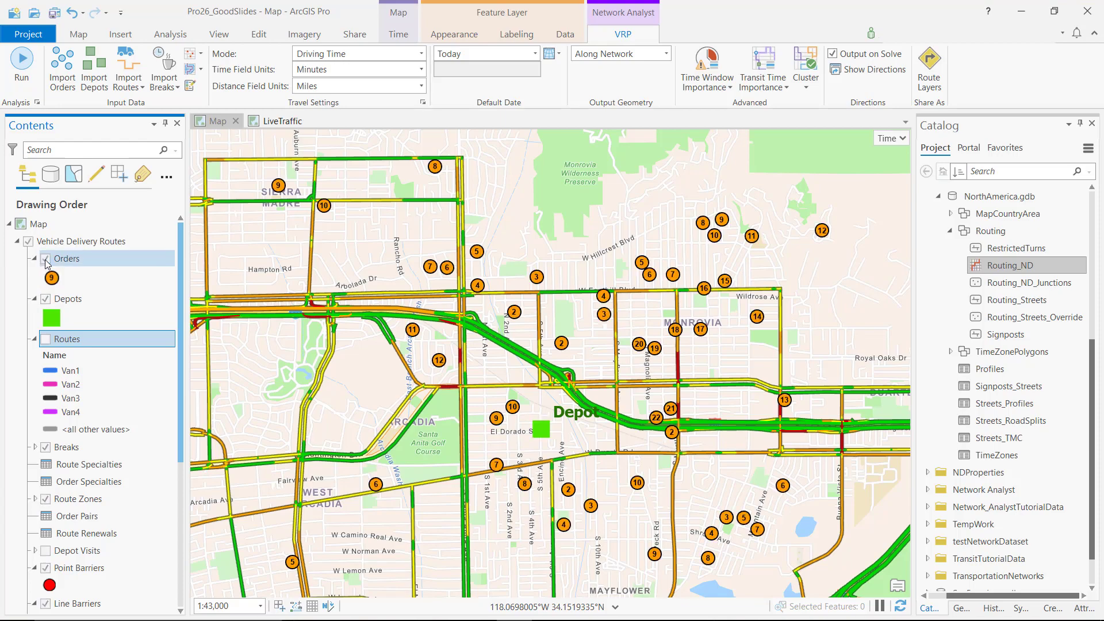
{"action": "left_click", "coordinate": [46, 340]}
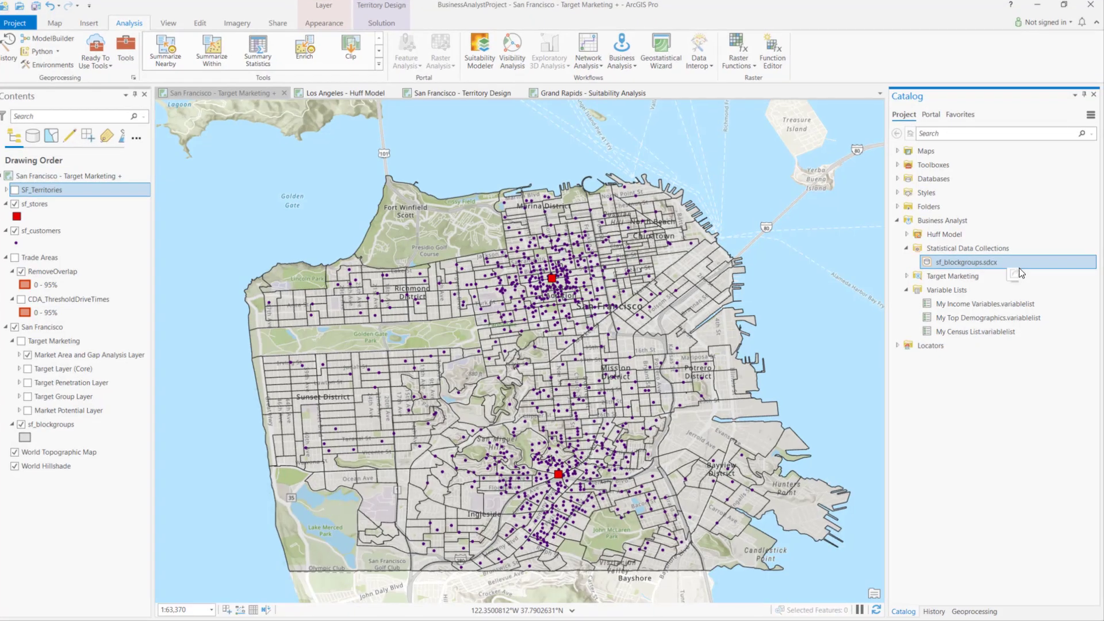
Step: Add all variables of the My Top Demographics variable list to the sf_blockgroups statistical data collection and save it
{"action": "right_click", "coordinate": [1018, 268]}
{"action": "left_click", "coordinate": [931, 247]}
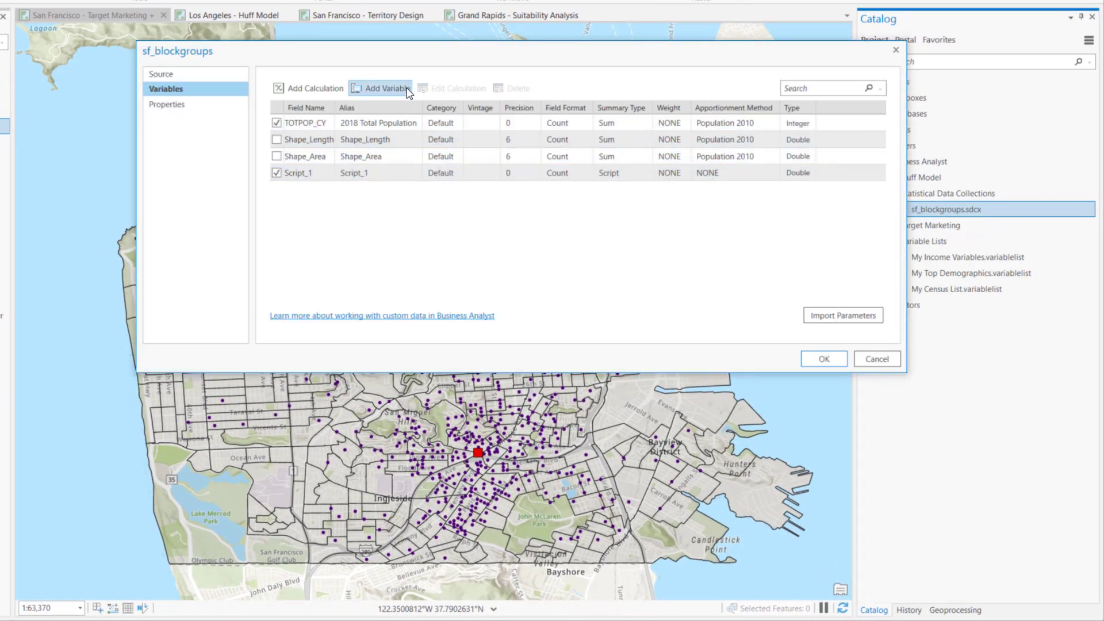
{"action": "left_click", "coordinate": [405, 90]}
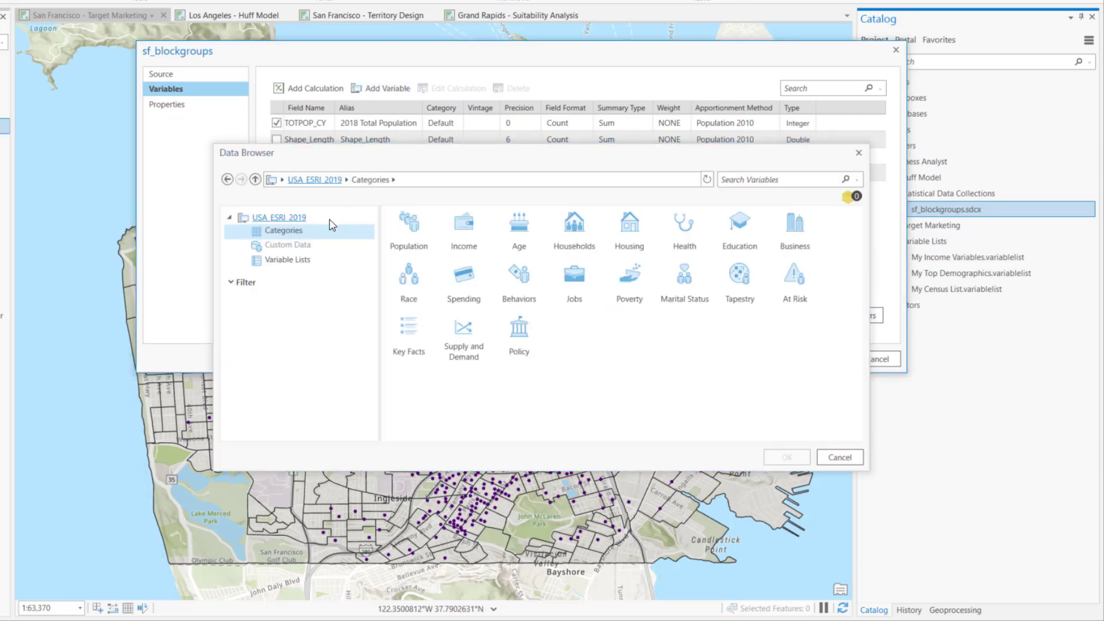
{"action": "left_click", "coordinate": [311, 262]}
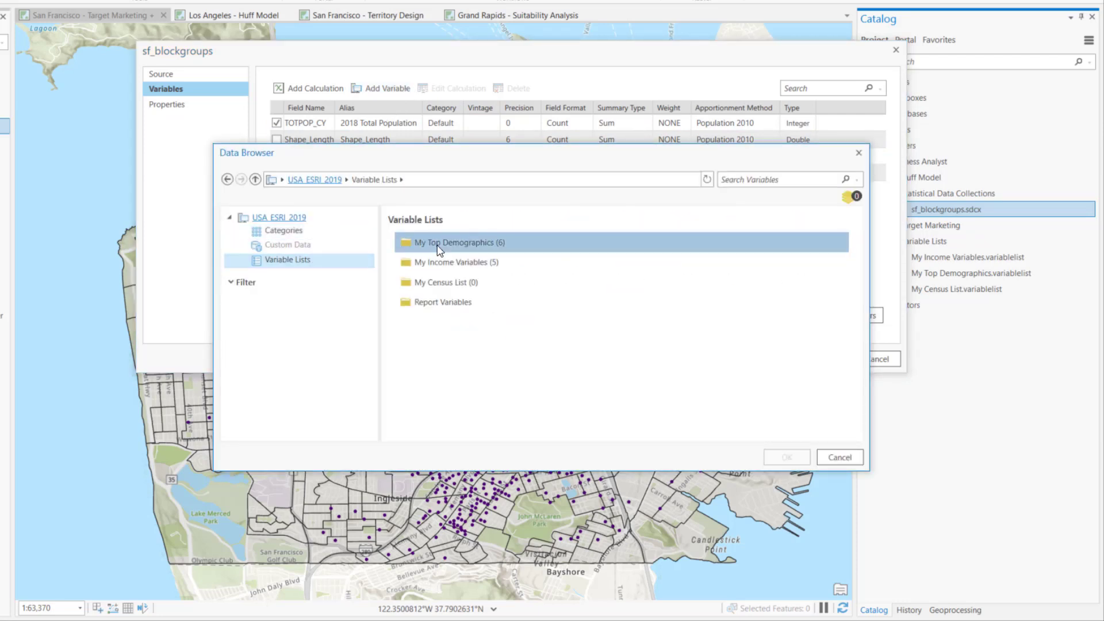
{"action": "double_click", "coordinate": [406, 239]}
{"action": "left_click", "coordinate": [400, 232]}
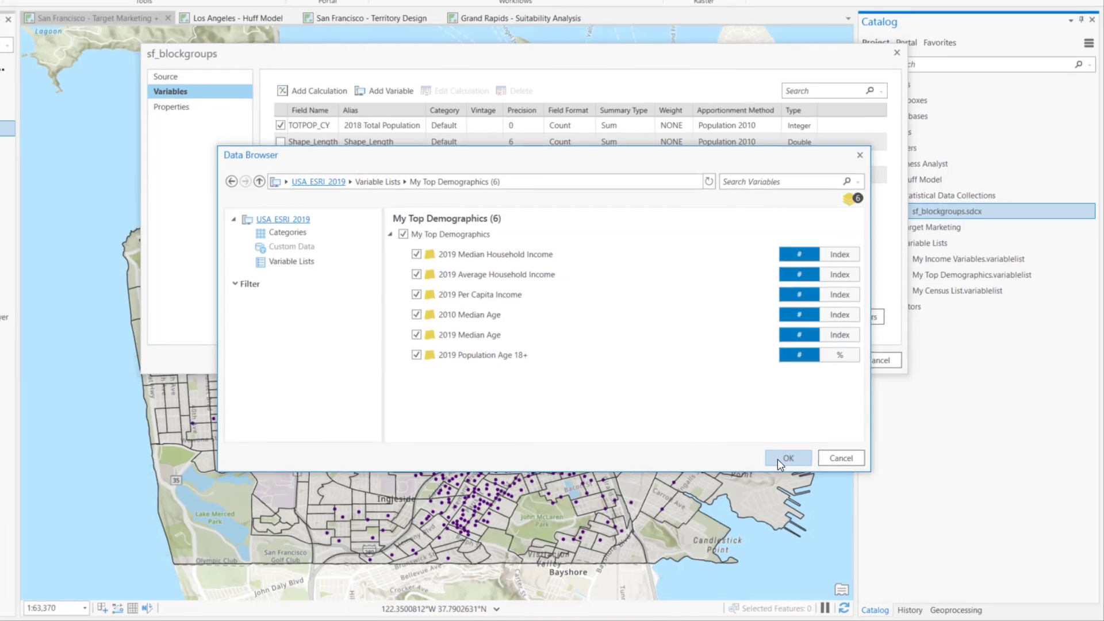
{"action": "left_click", "coordinate": [783, 457]}
{"action": "left_click", "coordinate": [840, 374]}
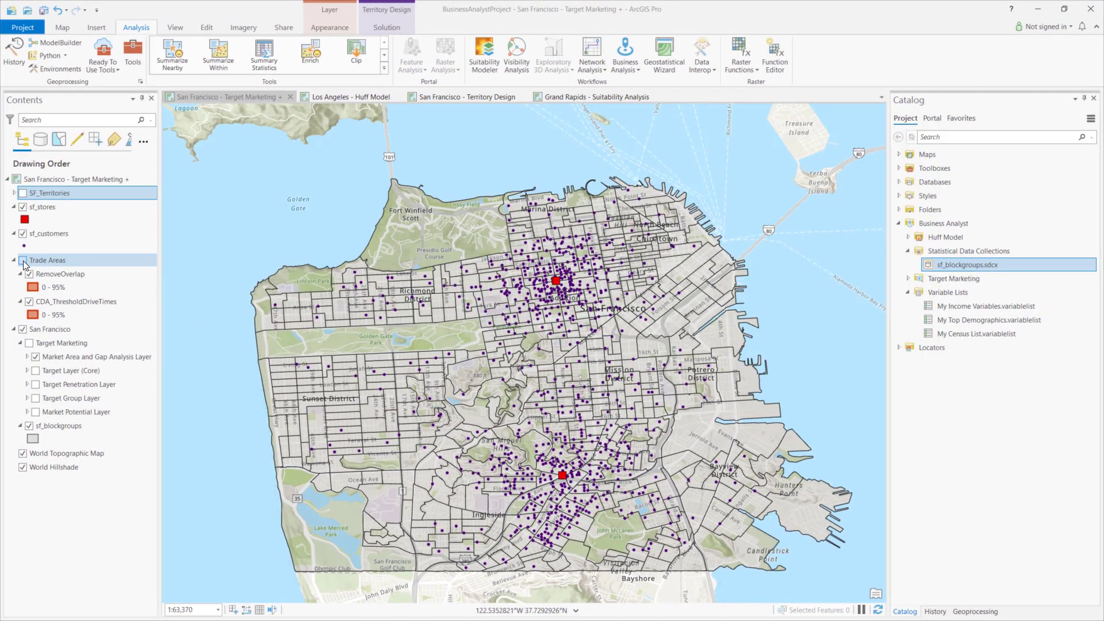
Step: Show the Trade Areas group, review the method choices of Generate Customer Derived Trade Areas, and hide the CDA_ThresholdDriveTimes layer
{"action": "left_click", "coordinate": [23, 261]}
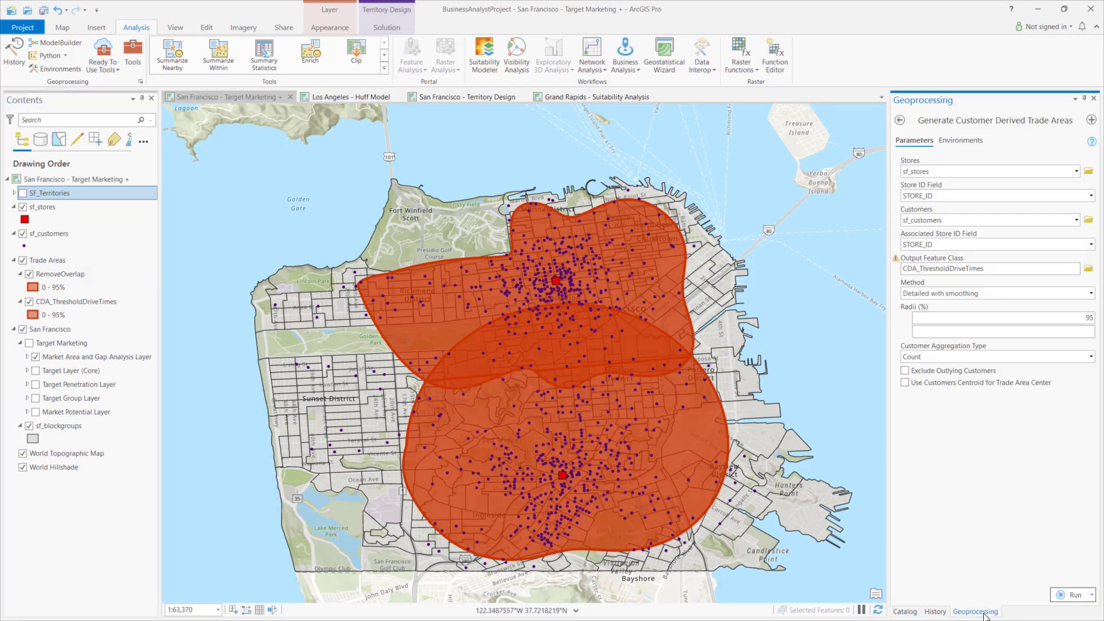
{"action": "left_click", "coordinate": [1090, 293]}
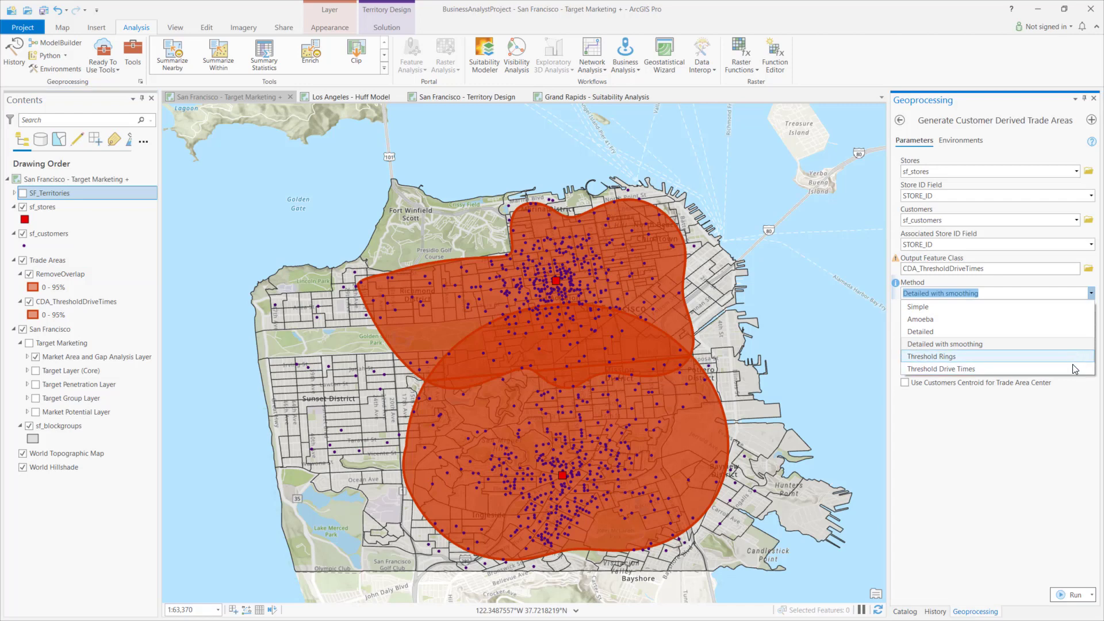
{"action": "left_click", "coordinate": [1022, 434]}
{"action": "left_click", "coordinate": [30, 301]}
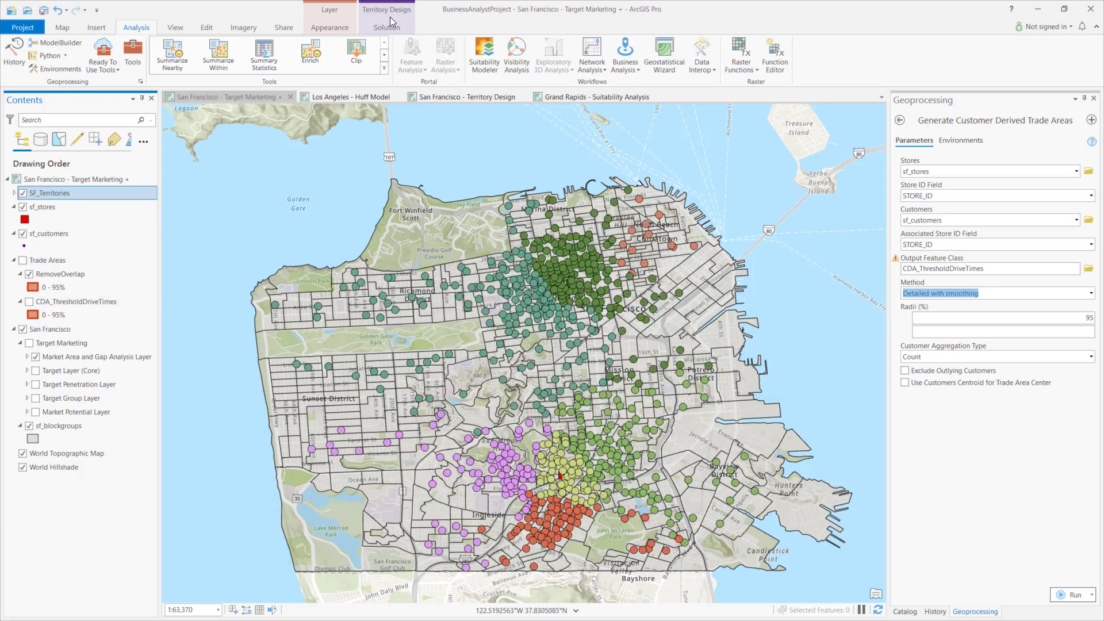
Step: Open the territory level settings of the Territories level for the SF_Territories solution
{"action": "left_click", "coordinate": [390, 21]}
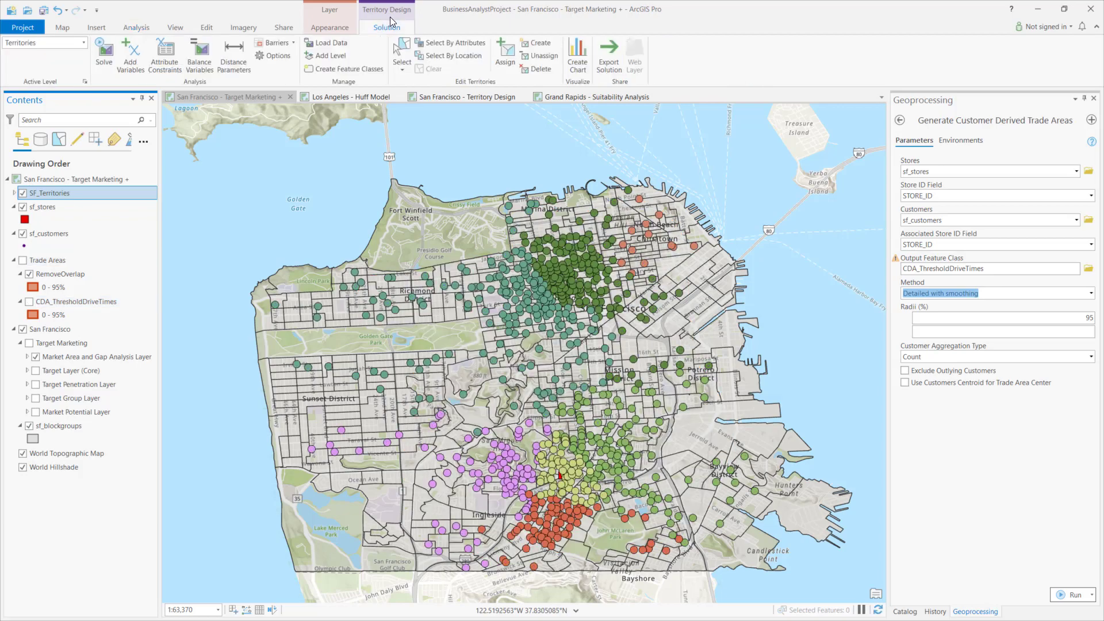
{"action": "left_click", "coordinate": [85, 81]}
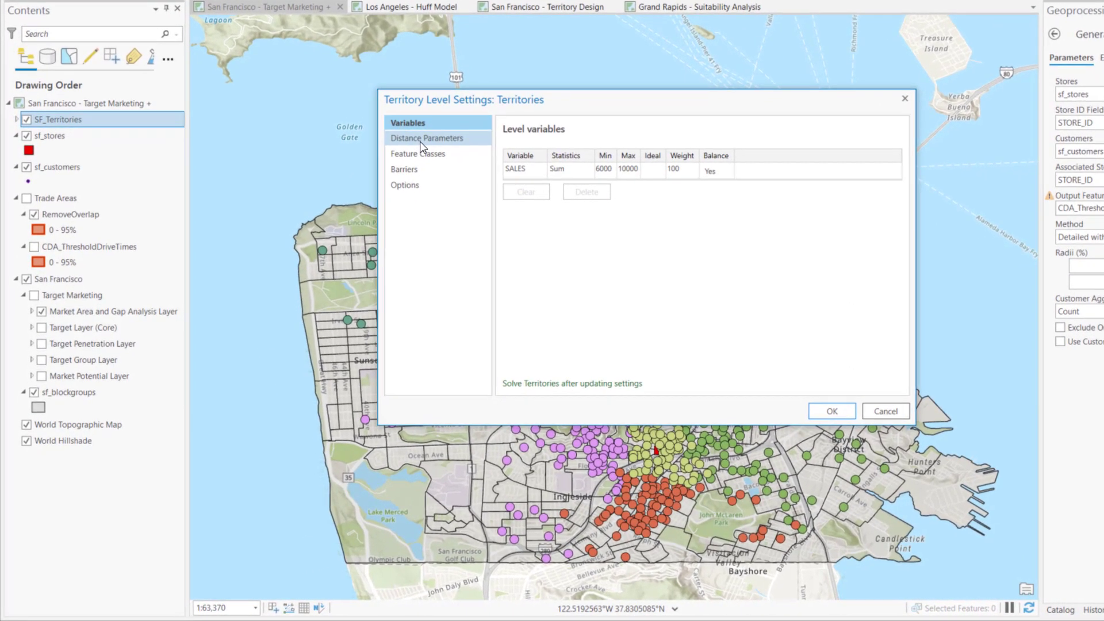
Step: Review the distance parameters and feature class settings of the Territories level, and close the level settings
{"action": "left_click", "coordinate": [360, 209]}
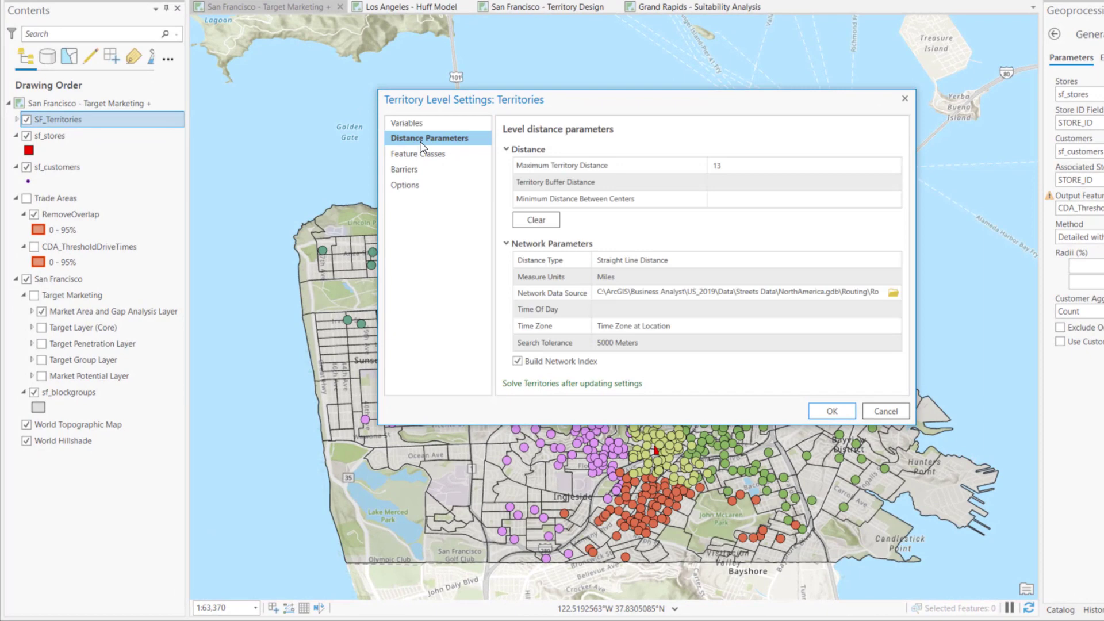
{"action": "left_click", "coordinate": [422, 153]}
{"action": "left_click", "coordinate": [904, 98]}
Step: Hide the SF_Territories layer and show the Target Marketing group on the San Francisco map
{"action": "left_click", "coordinate": [26, 119]}
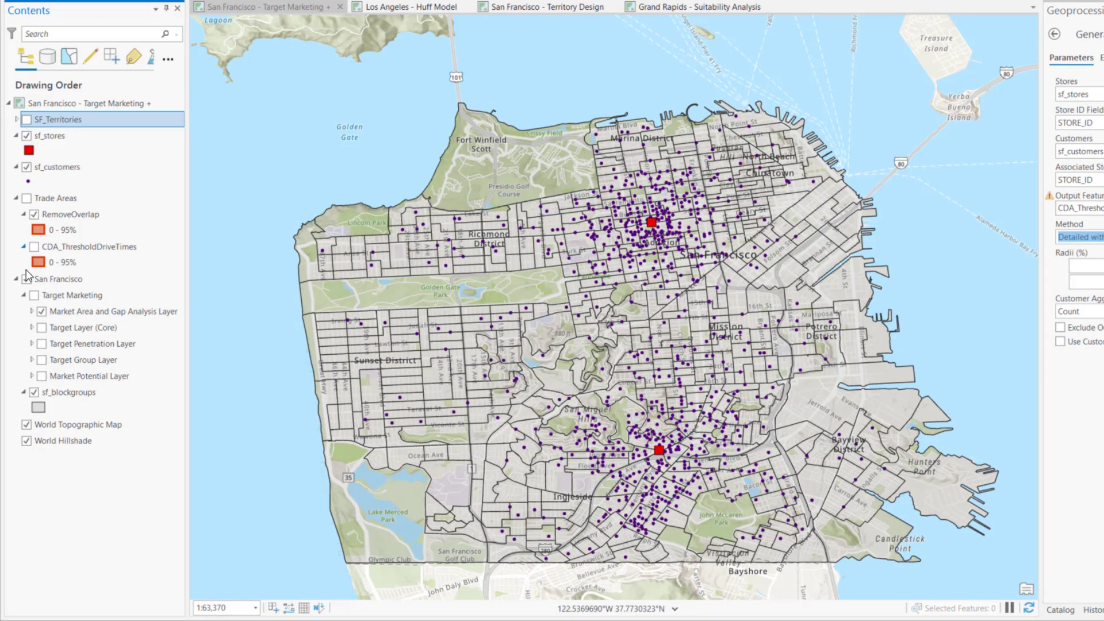
{"action": "left_click", "coordinate": [34, 295]}
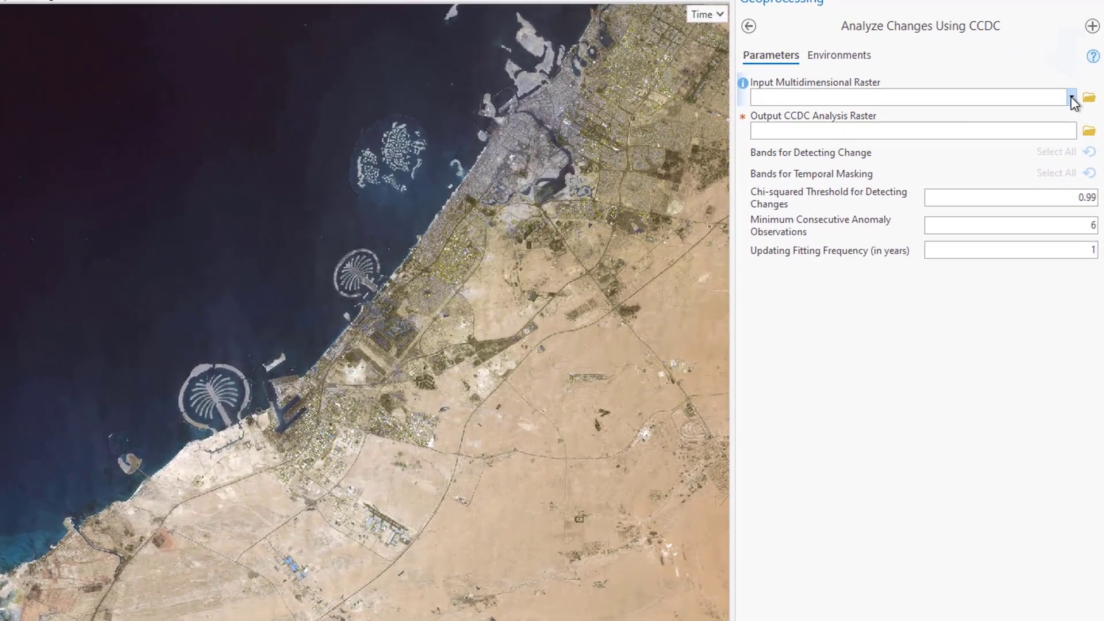
Step: Choose the input multidimensional raster for the Analyze Changes Using CCDC tool
{"action": "left_click", "coordinate": [1073, 160]}
{"action": "left_click", "coordinate": [1055, 112]}
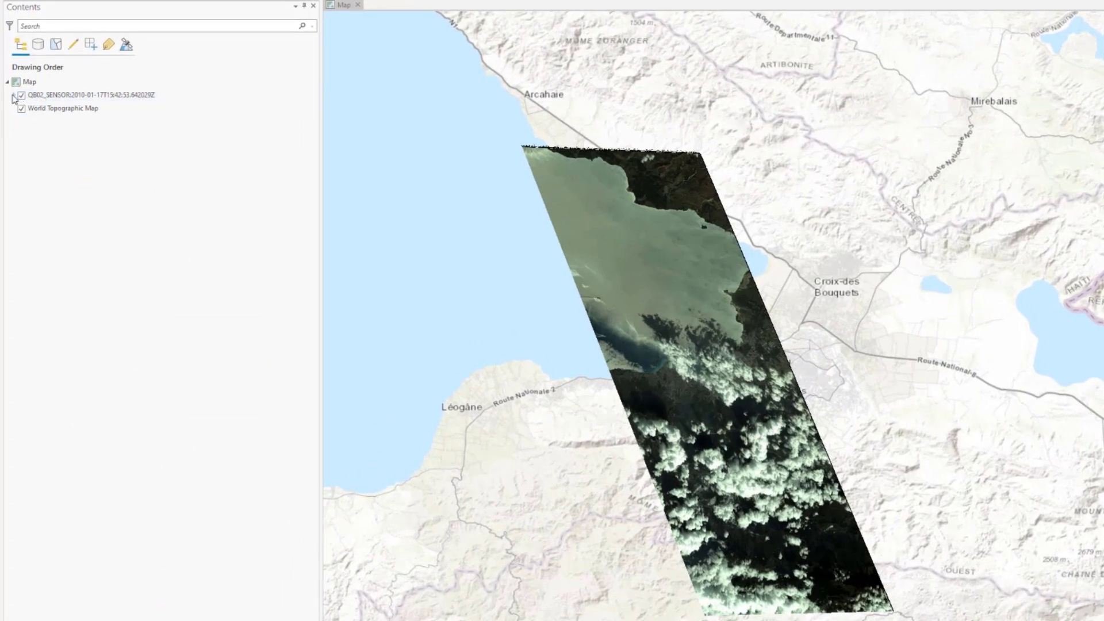
Step: Expand the QB02_SENSOR image layer and show its Image 2 cloud cover sublayer
{"action": "left_click", "coordinate": [13, 96]}
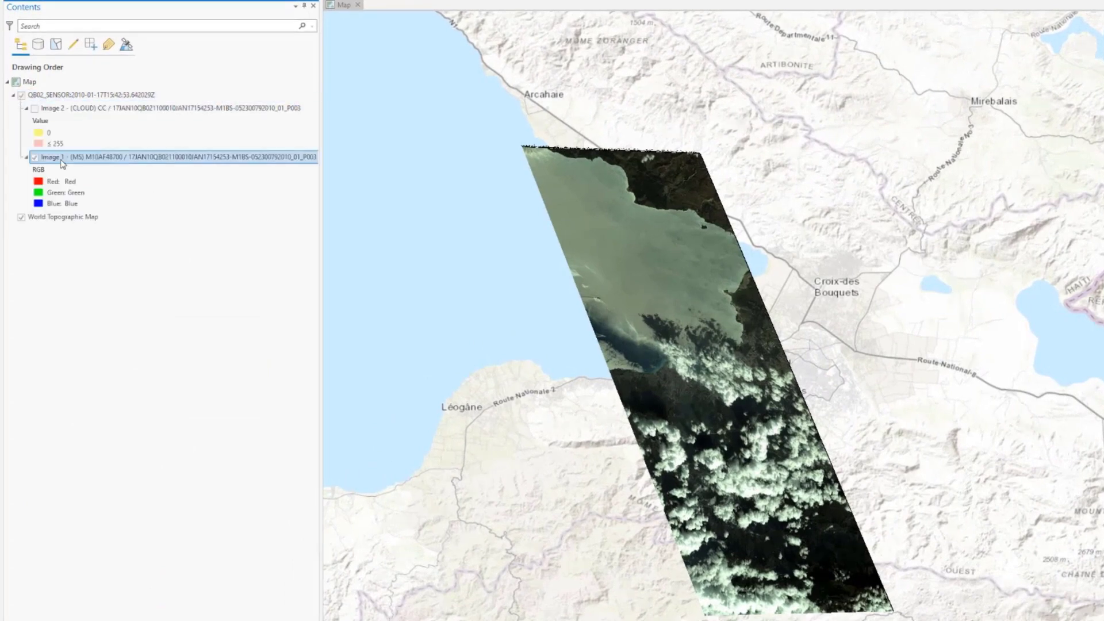
{"action": "left_click", "coordinate": [35, 109]}
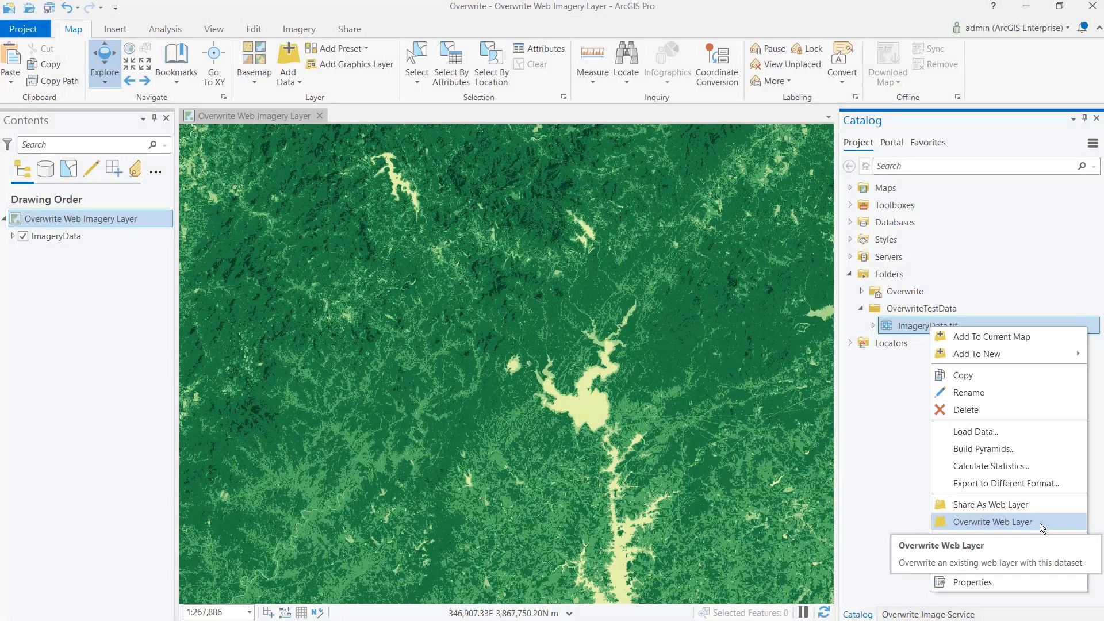
Step: Overwrite the portal's ImageryData web imagery layer with the ImageryData.tif dataset and accept the overwrite
{"action": "left_click", "coordinate": [1039, 522]}
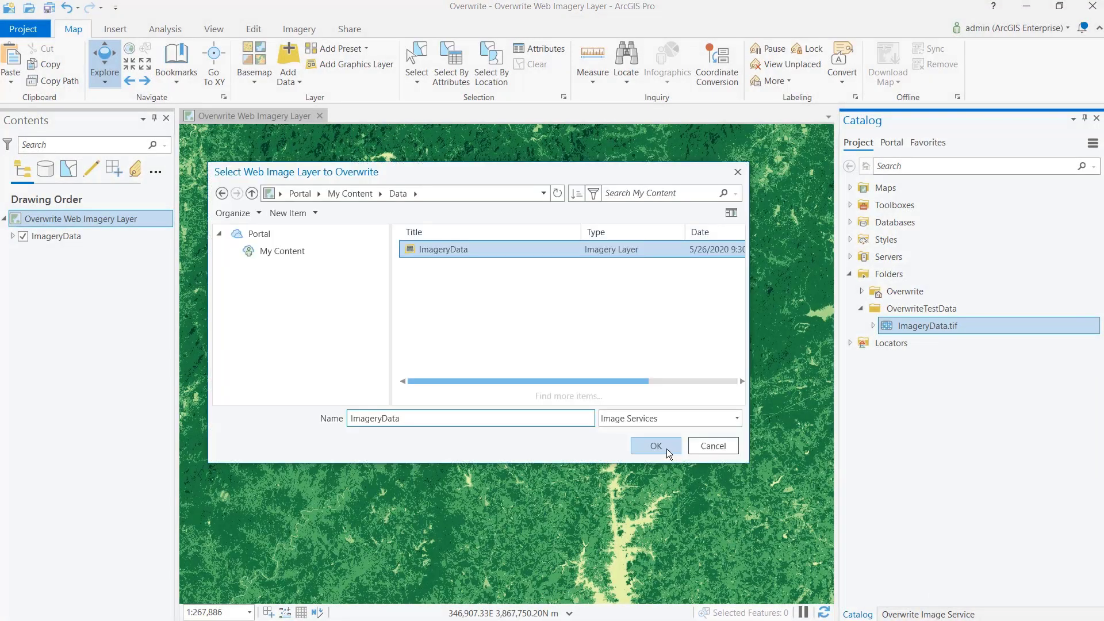
{"action": "left_click", "coordinate": [667, 448]}
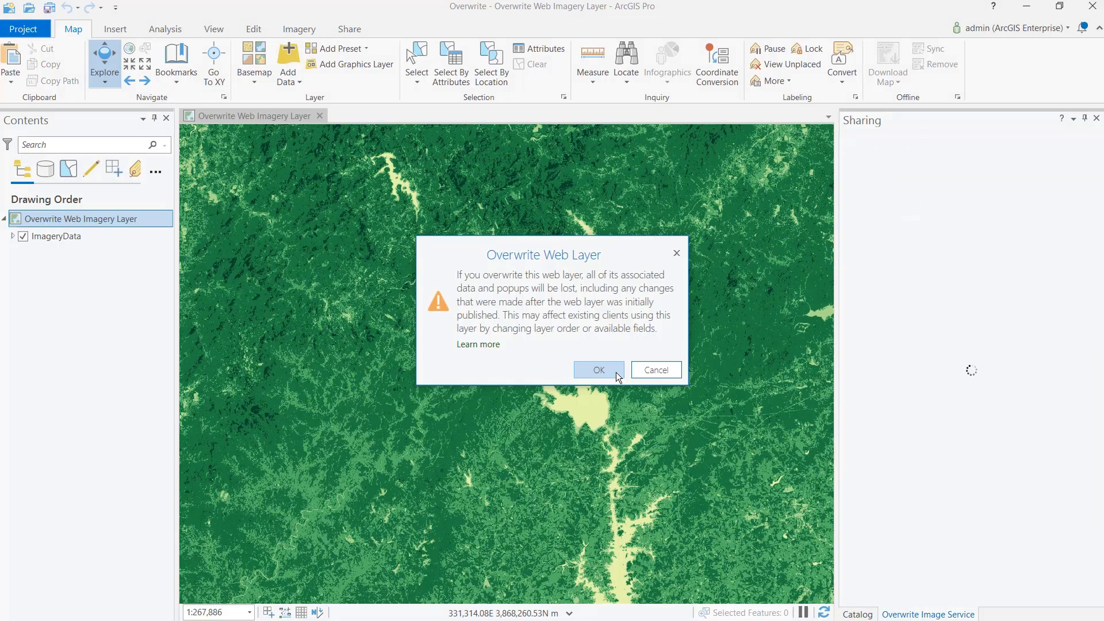
{"action": "left_click", "coordinate": [598, 369]}
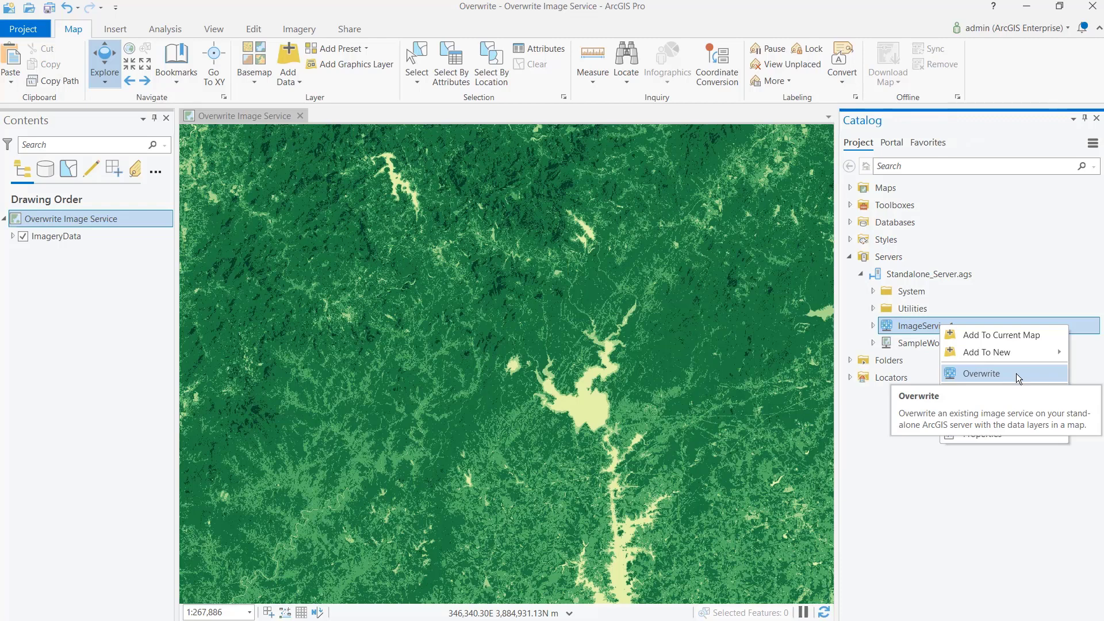
Step: Overwrite ImageService1 on the Standalone_Server.ags server with the ImageryData.tif raster dataset
{"action": "left_click", "coordinate": [1016, 373]}
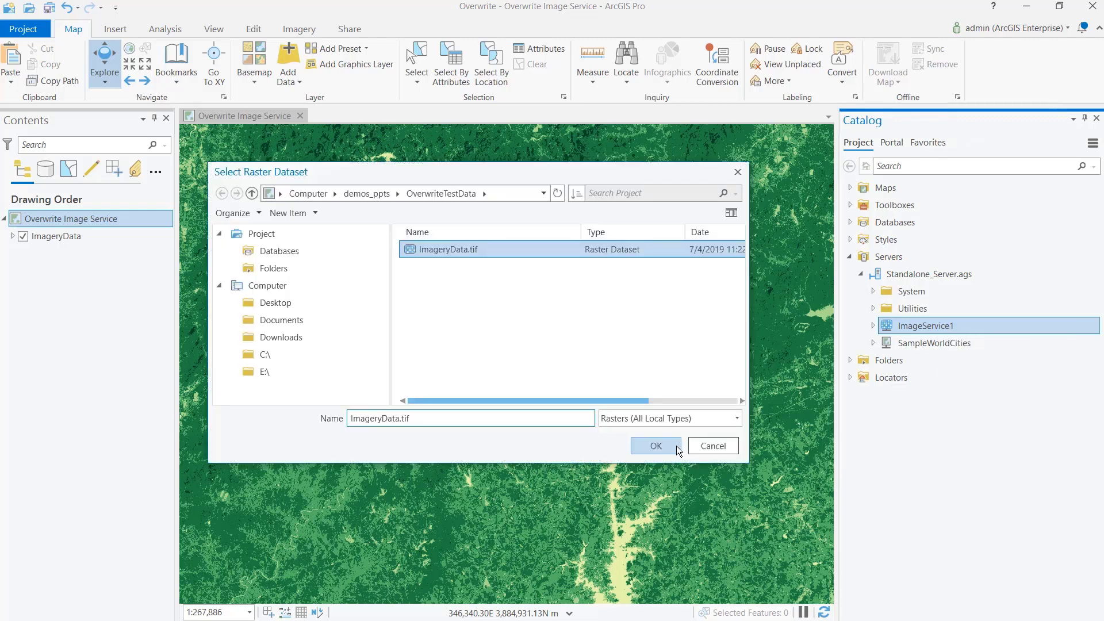
{"action": "left_click", "coordinate": [655, 446]}
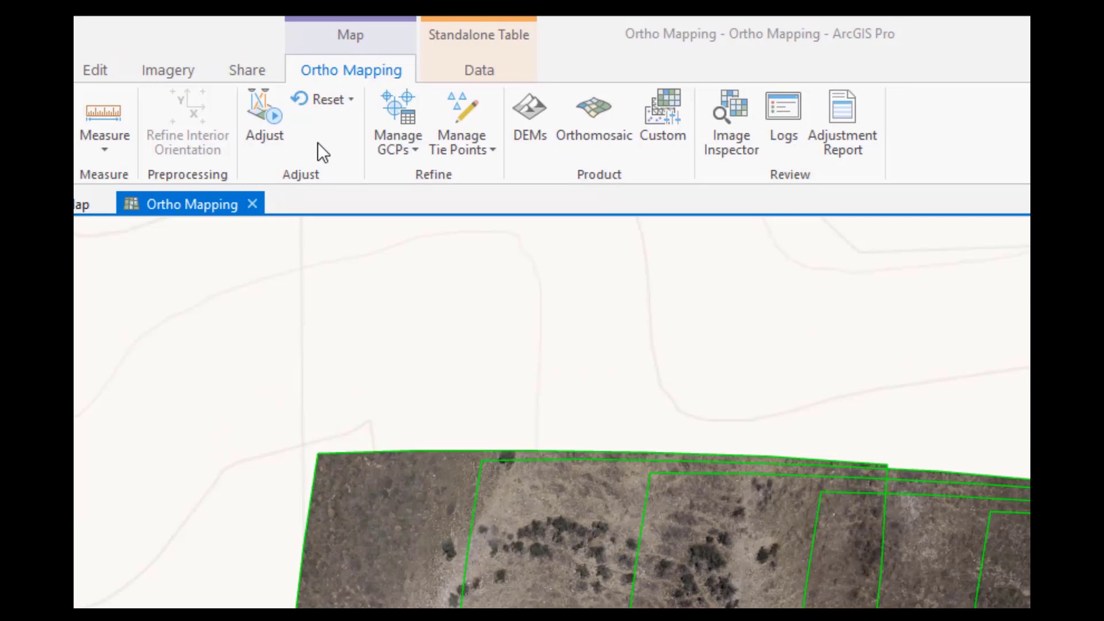
Step: Open the block adjustment options for the Ortho Mapping workspace
{"action": "left_click", "coordinate": [264, 131]}
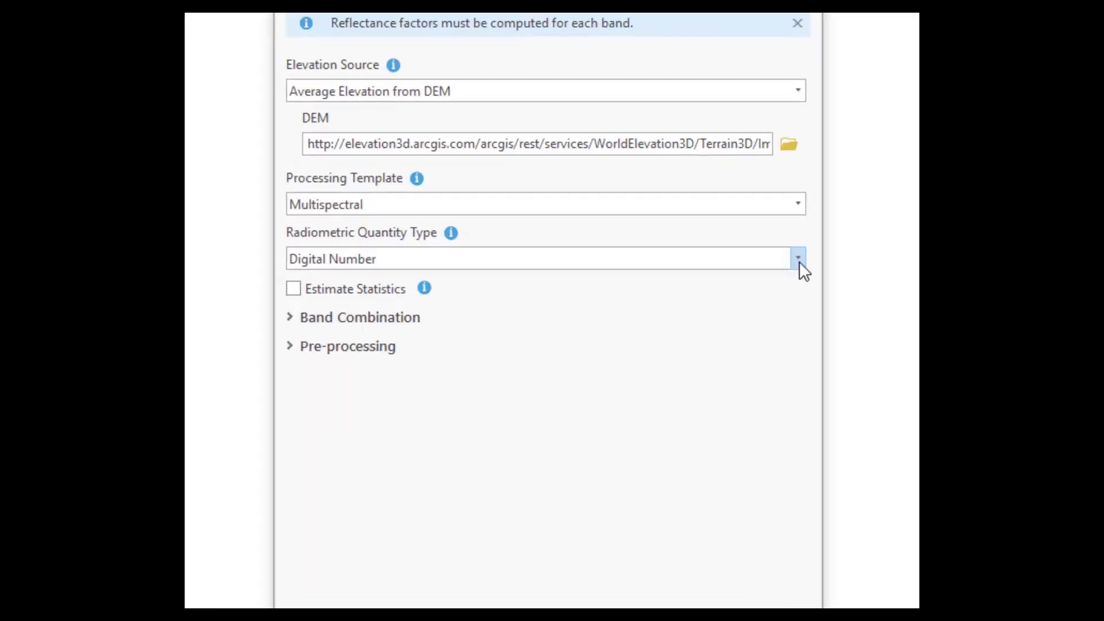
Step: Set the radiometric quantity type to Reflectance for the Multispectral template and expand the Pre-processing options
{"action": "left_click", "coordinate": [816, 254]}
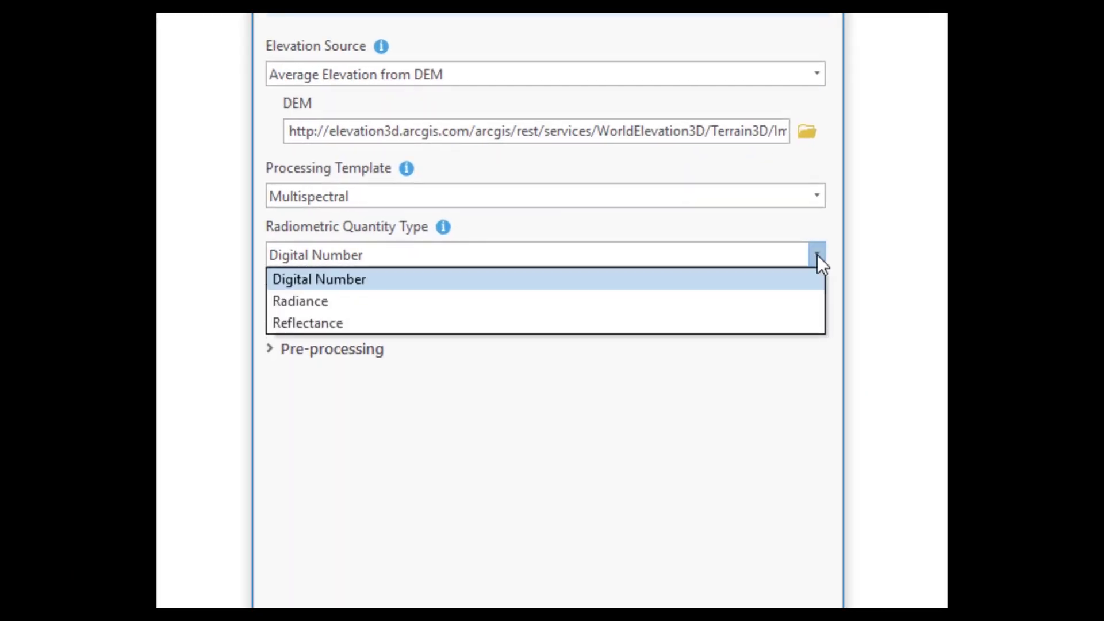
{"action": "left_click", "coordinate": [775, 322]}
{"action": "left_click", "coordinate": [268, 291]}
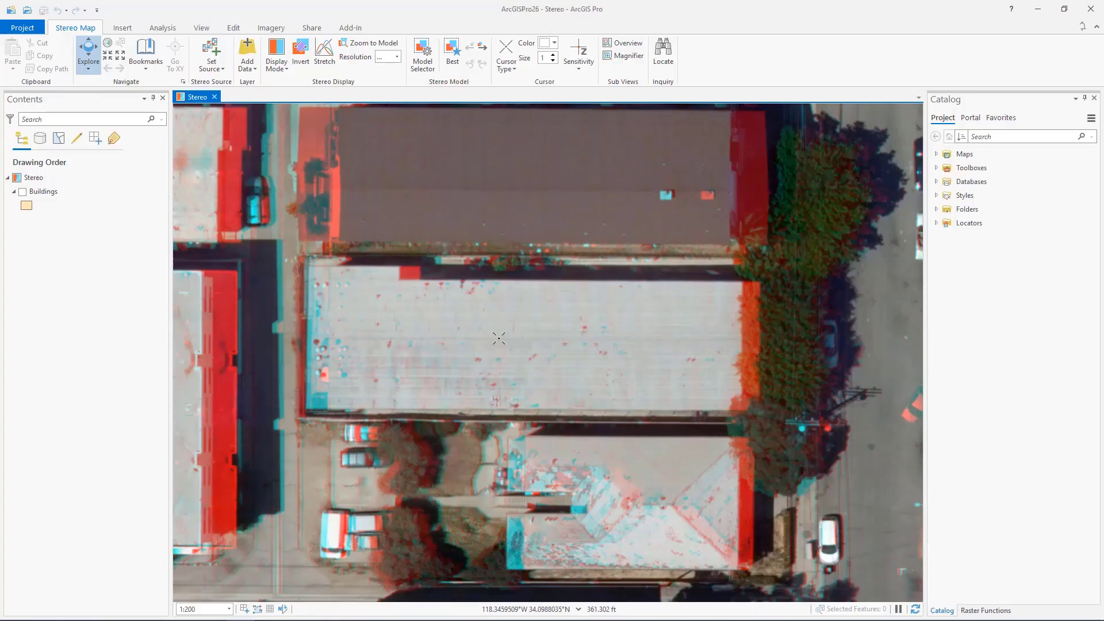
Step: Change the stereo cursor color to magenta and set its size to 3
{"action": "left_click", "coordinate": [555, 42]}
{"action": "left_click", "coordinate": [655, 80]}
{"action": "double_click", "coordinate": [552, 57]}
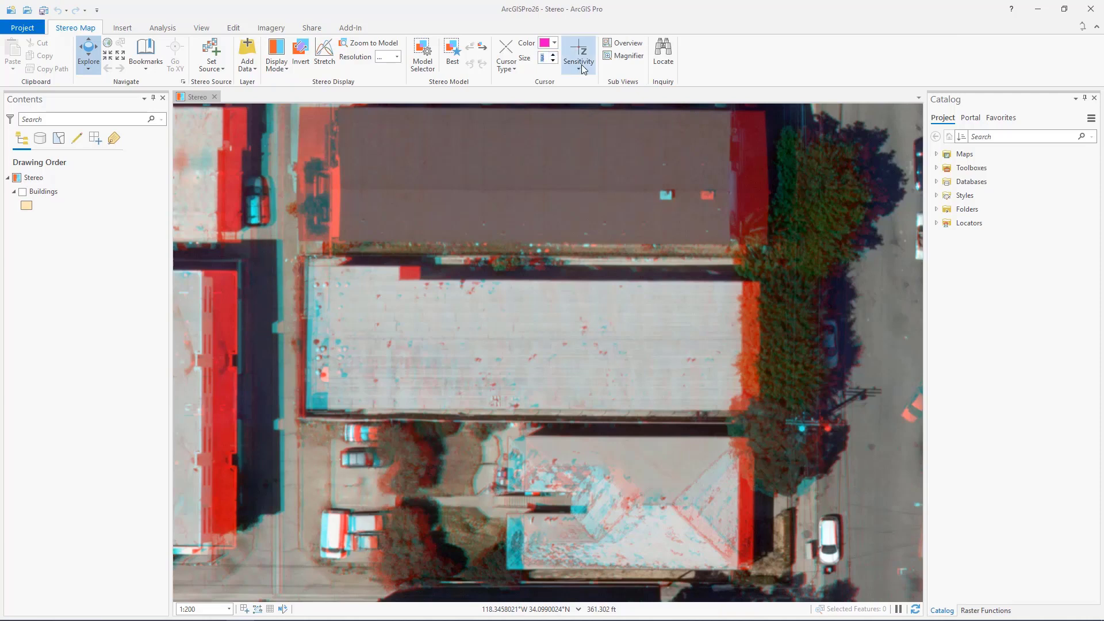
Step: Set the stereo cursor's Z sensitivity to 10 feet per change with acceleration factor 10 and deceleration factor 0.1, and apply it
{"action": "left_click", "coordinate": [579, 58]}
{"action": "left_click", "coordinate": [578, 116]}
{"action": "left_click", "coordinate": [655, 119]}
{"action": "left_click", "coordinate": [646, 138]}
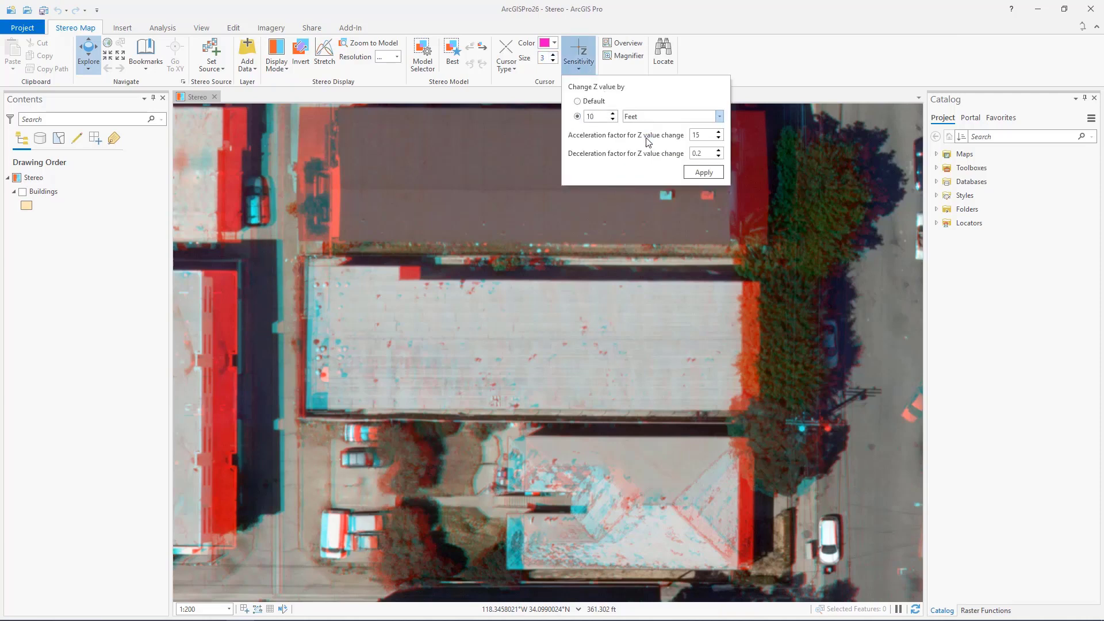
{"action": "double_click", "coordinate": [697, 135]}
{"action": "type", "text": "10"}
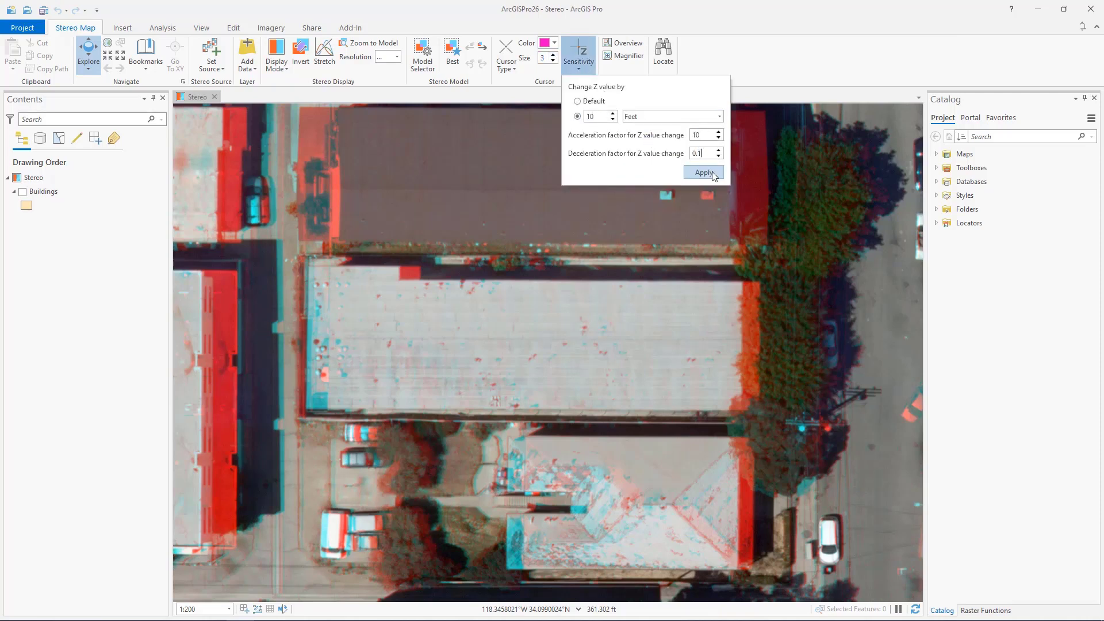
{"action": "left_click", "coordinate": [704, 172]}
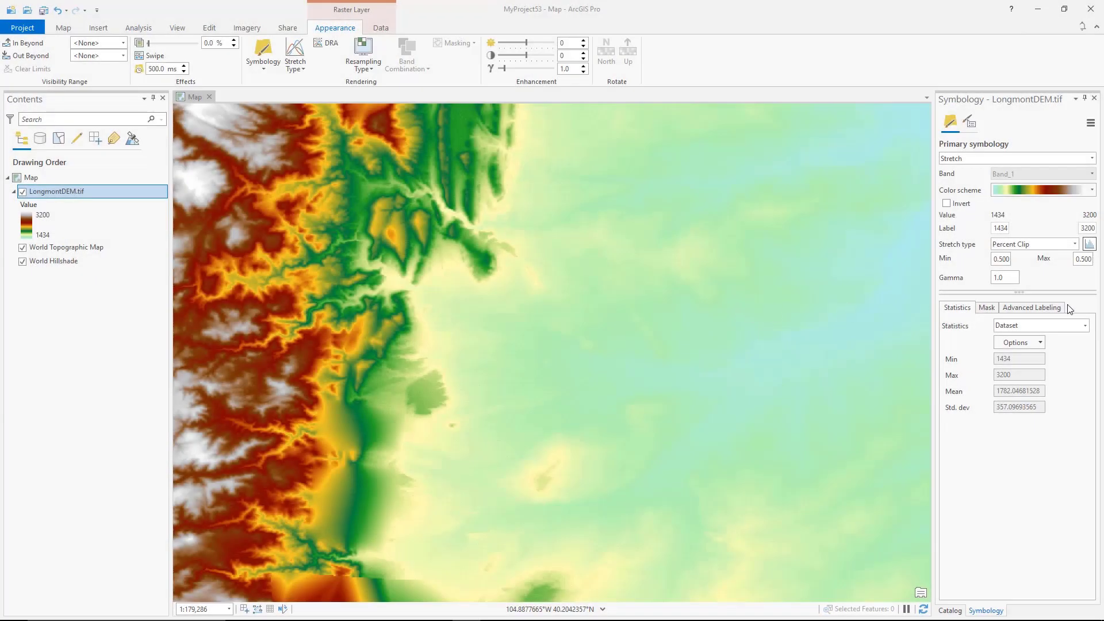
Step: Set the advanced labeling of the LongmontDEM.tif stretch symbology to 7 intervals and apply it
{"action": "left_click", "coordinate": [1031, 307]}
{"action": "left_click", "coordinate": [1081, 324]}
{"action": "left_click", "coordinate": [1081, 324]}
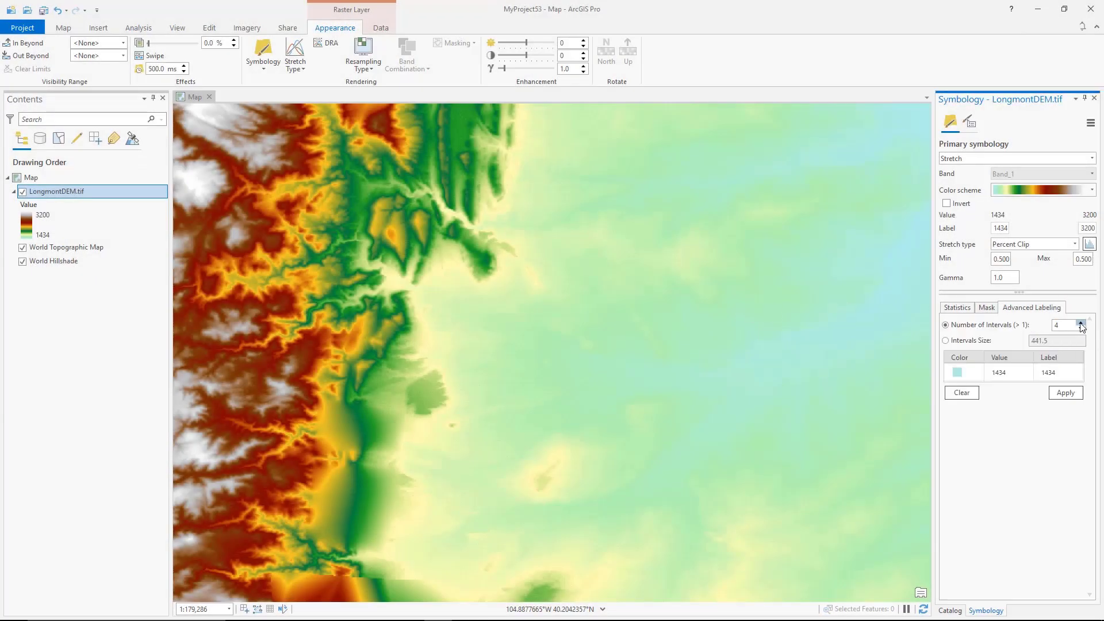
{"action": "left_click", "coordinate": [1081, 324]}
{"action": "left_click", "coordinate": [1081, 324]}
{"action": "left_click", "coordinate": [1081, 324]}
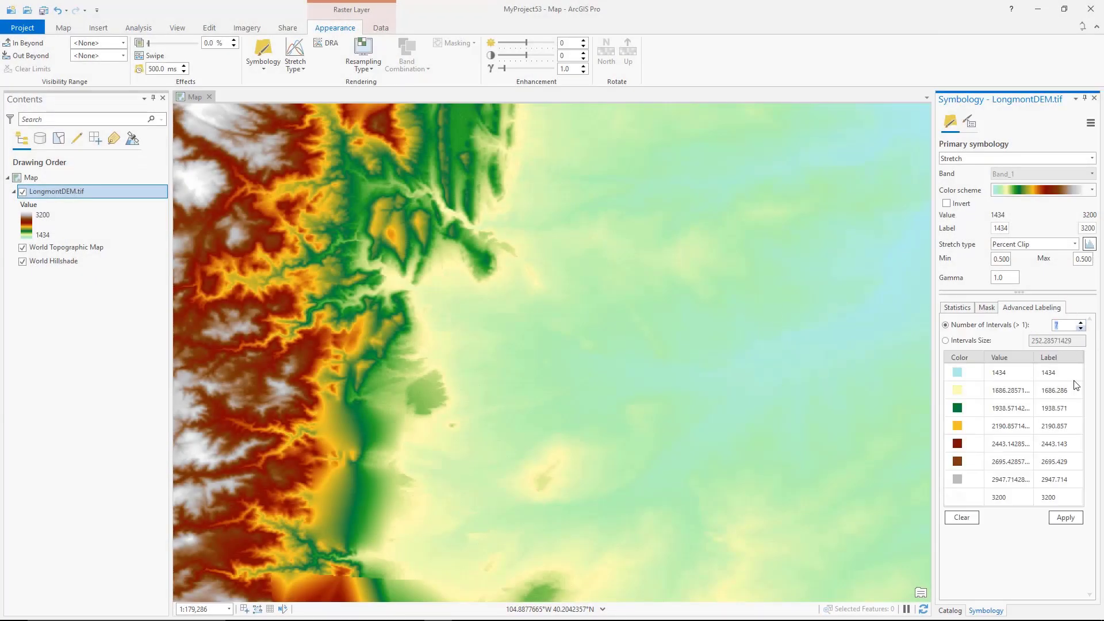
{"action": "left_click", "coordinate": [1065, 518]}
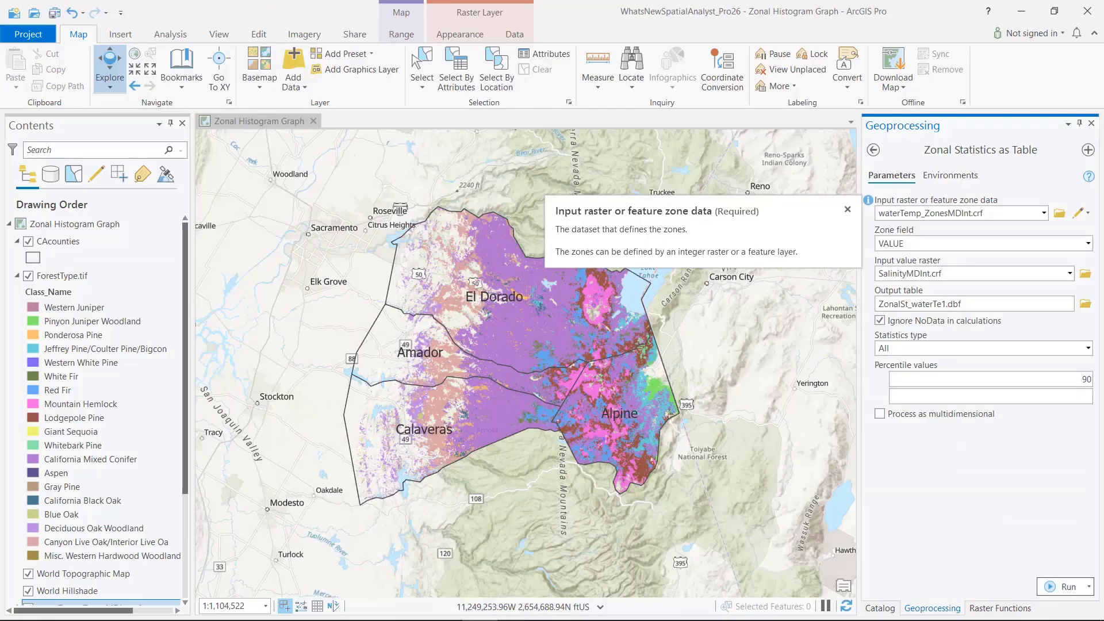
Step: List the statistics type choices of the Zonal Statistics as Table tool
{"action": "left_click", "coordinate": [1087, 349]}
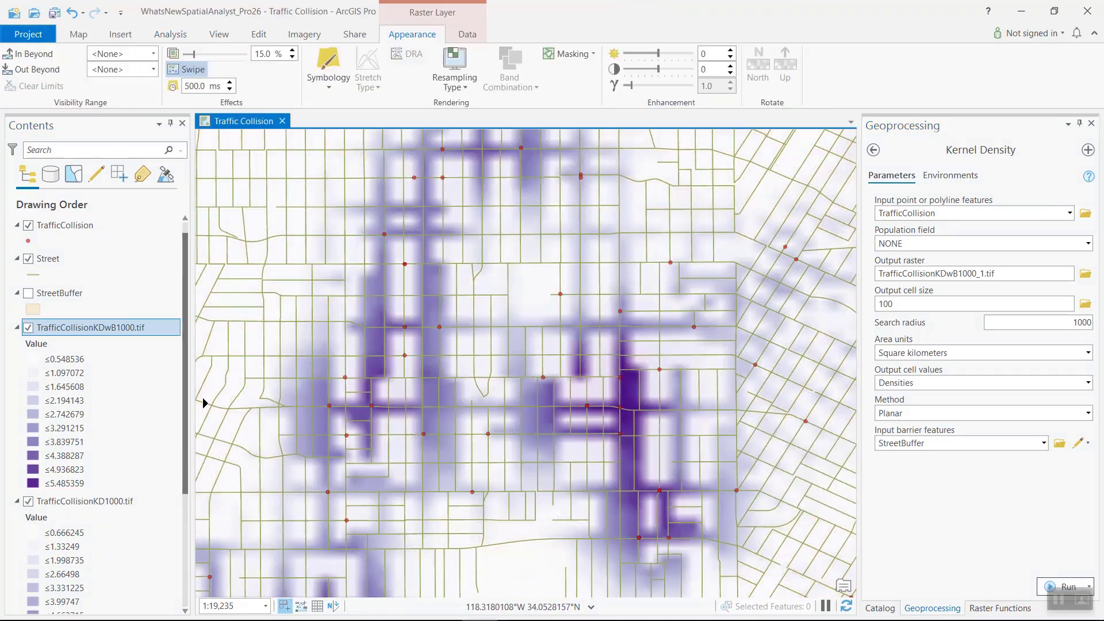
Step: Swipe the TrafficCollisionKDwB1000.tif layer across the map to compare the kernel density results
{"action": "left_click_drag", "start_coordinate": [204, 404], "coordinate": [478, 411]}
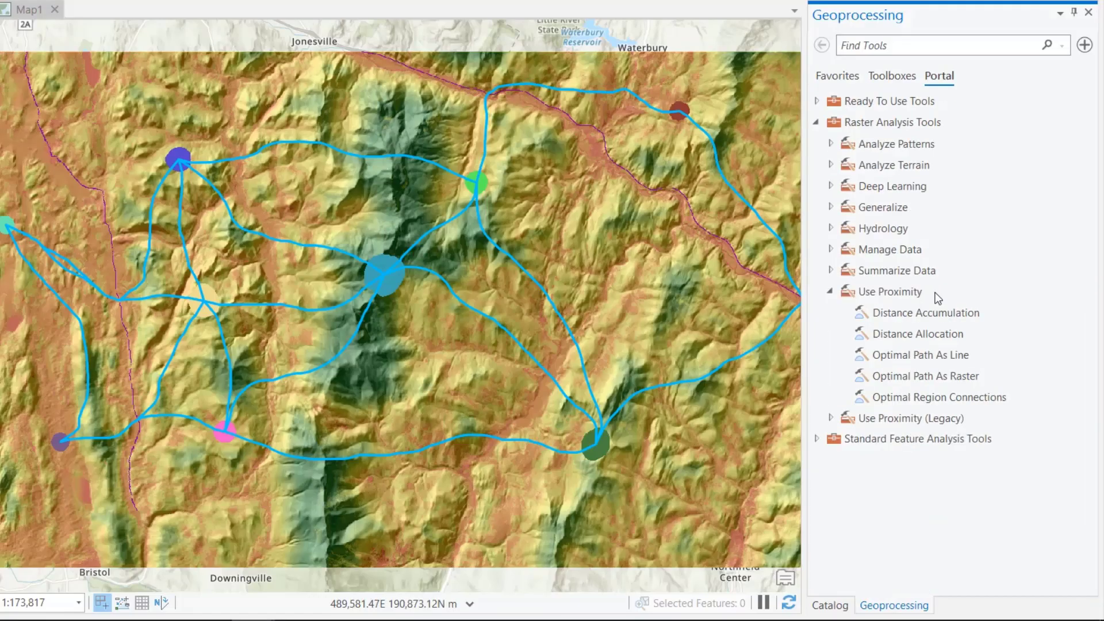
Step: Expand the portal's Use Proximity (Legacy) toolset under Raster Analysis Tools
{"action": "left_click", "coordinate": [976, 419]}
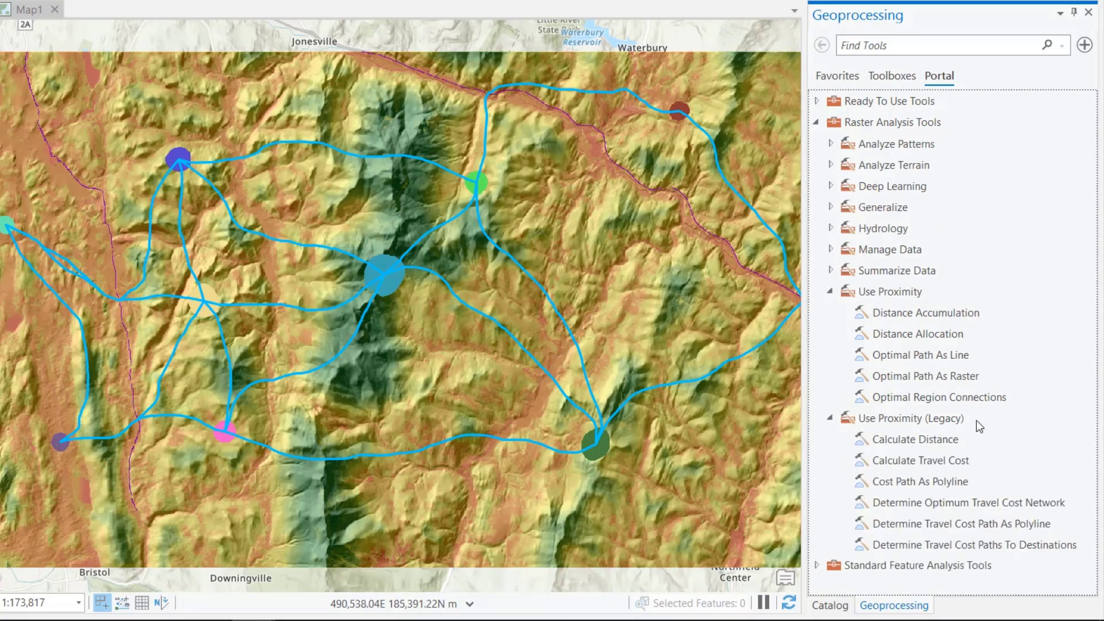
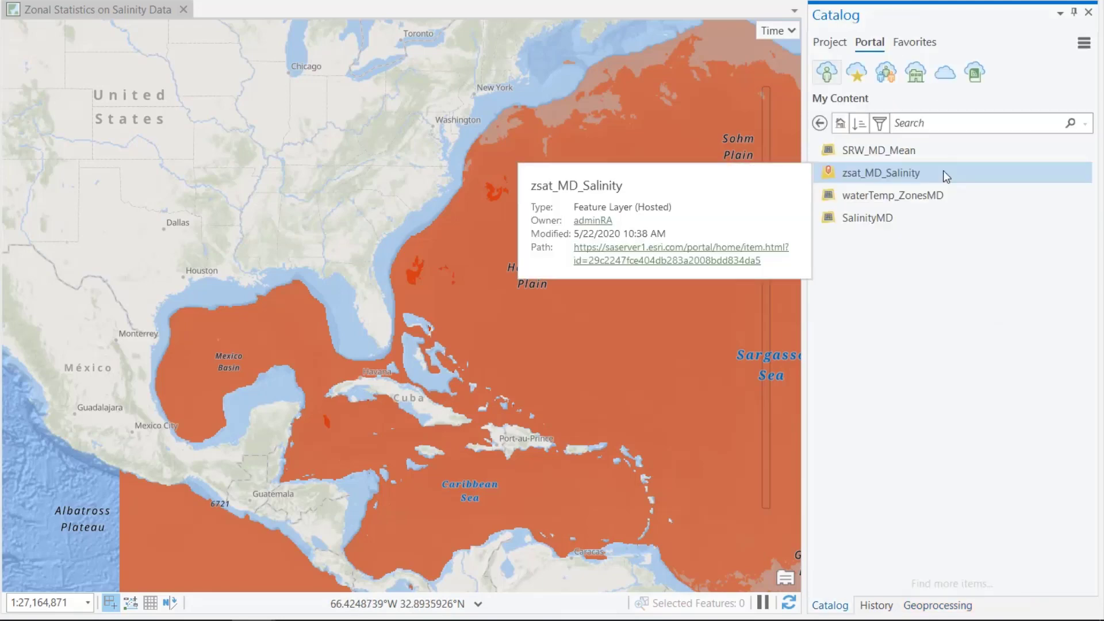
Step: Read the description of the Create Multipart Features option in the Convert Raster To Feature tool
{"action": "left_click", "coordinate": [1005, 292]}
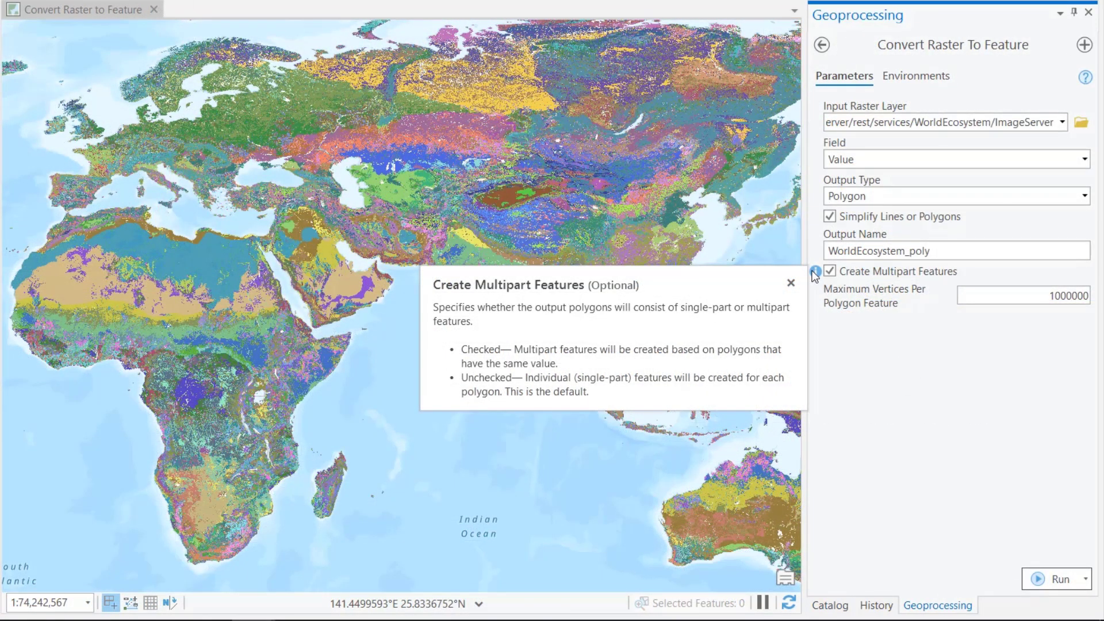
{"action": "mouse_move", "coordinate": [817, 290]}
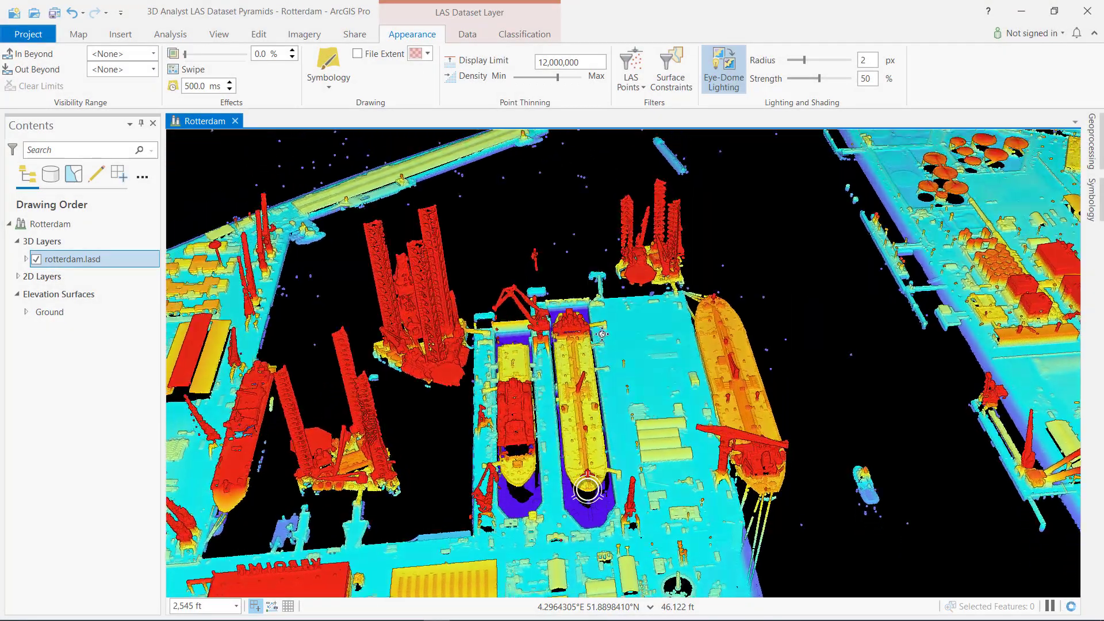
Step: Inspect the rotterdam.lasd point cloud around the docked ships in the Rotterdam scene
{"action": "left_click_drag", "start_coordinate": [601, 333], "coordinate": [845, 311]}
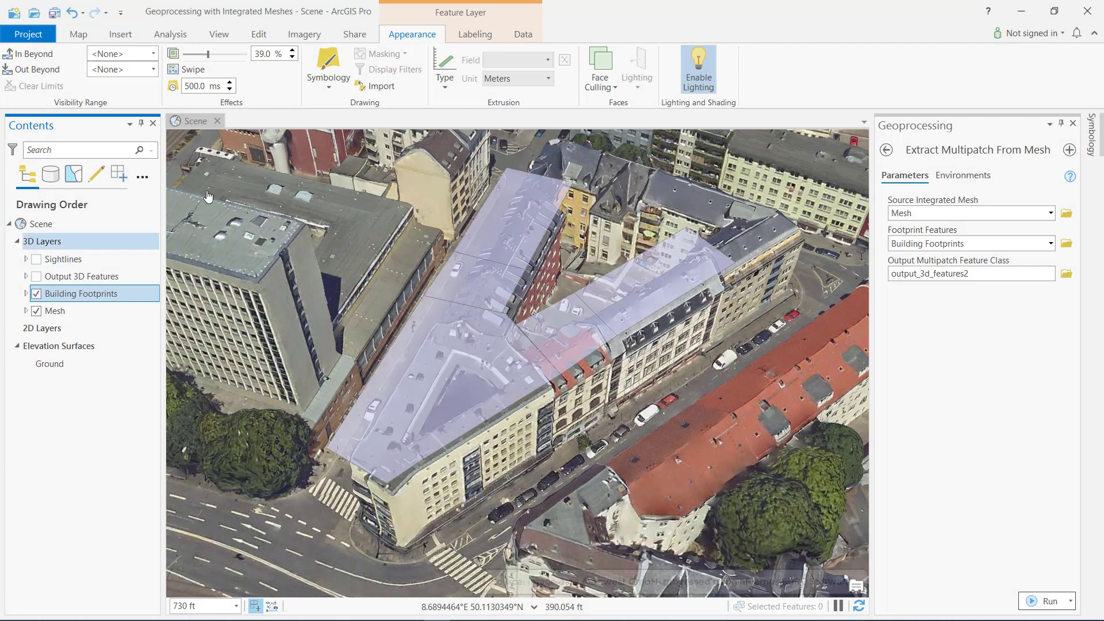
Step: Apply an extrusion type to the Building Footprints layer and show the Output 3D Features layer in the scene
{"action": "left_click", "coordinate": [444, 72]}
{"action": "left_click", "coordinate": [482, 267]}
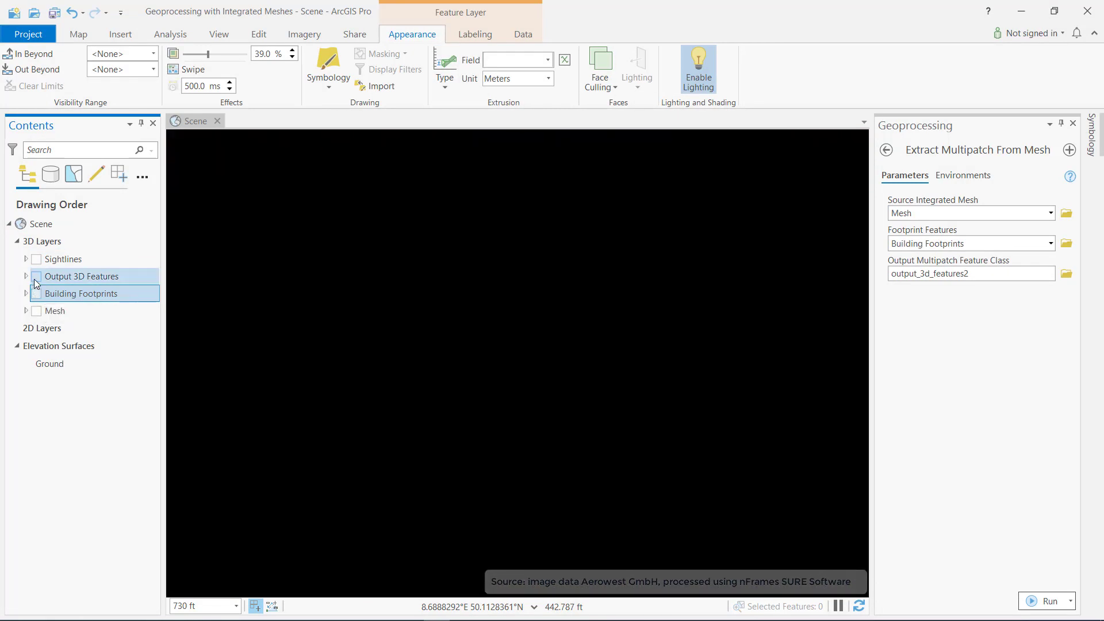
{"action": "left_click", "coordinate": [81, 294]}
{"action": "left_click", "coordinate": [477, 414]}
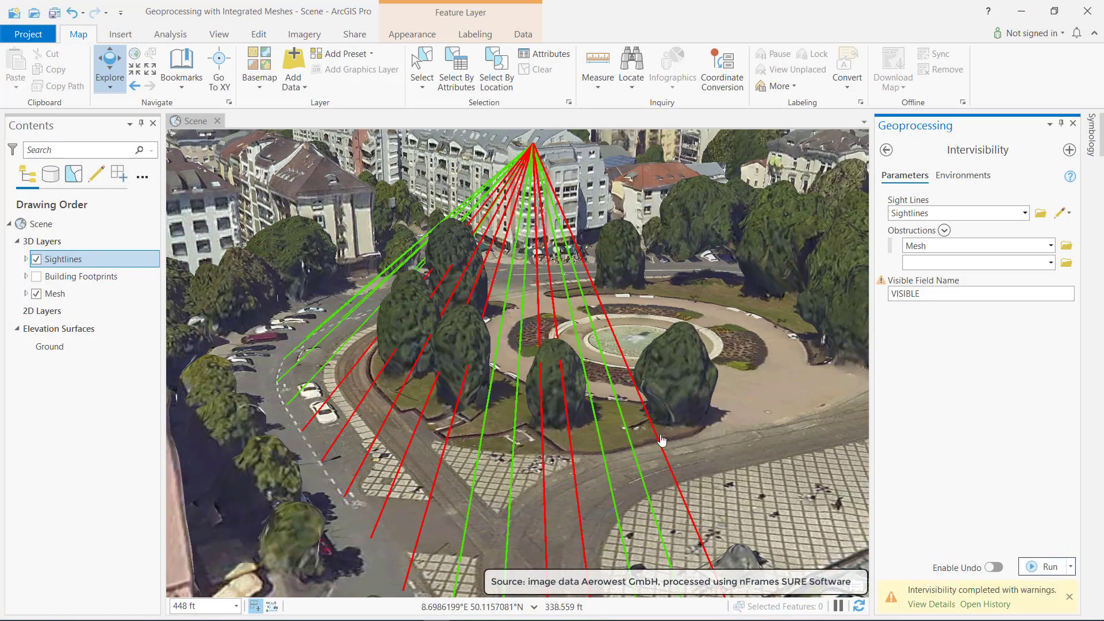
Step: Examine the Sightlines intervisibility results against the trees and buildings of the mesh
{"action": "left_click_drag", "start_coordinate": [572, 441], "coordinate": [538, 413]}
{"action": "scroll", "coordinate": [516, 474], "scroll_direction": "up", "scroll_amount": 2}
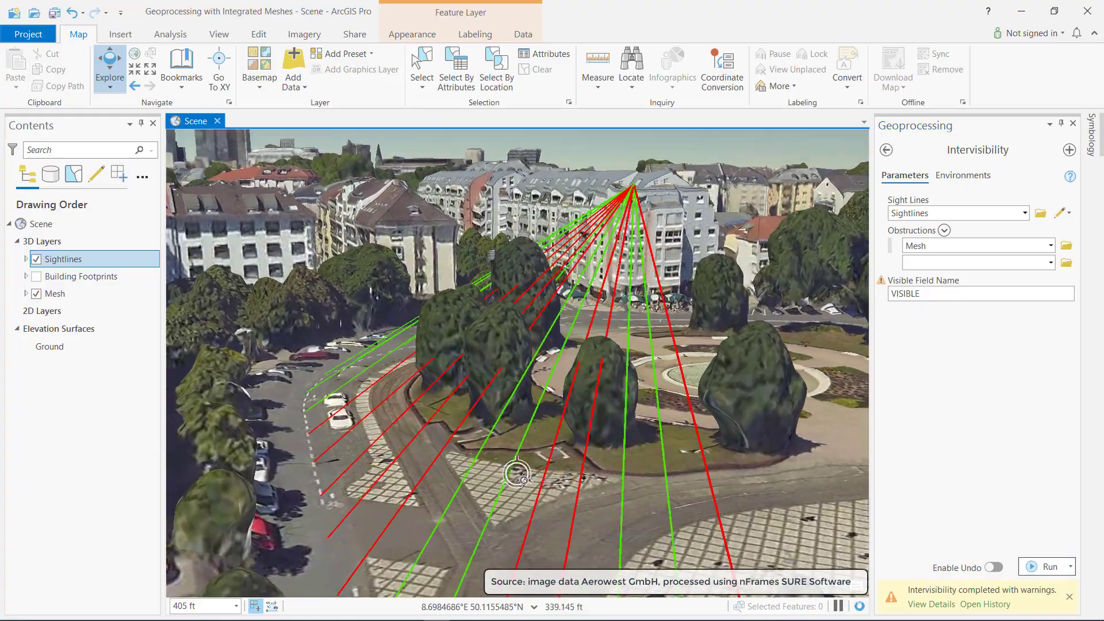
{"action": "left_click_drag", "start_coordinate": [517, 474], "coordinate": [586, 489]}
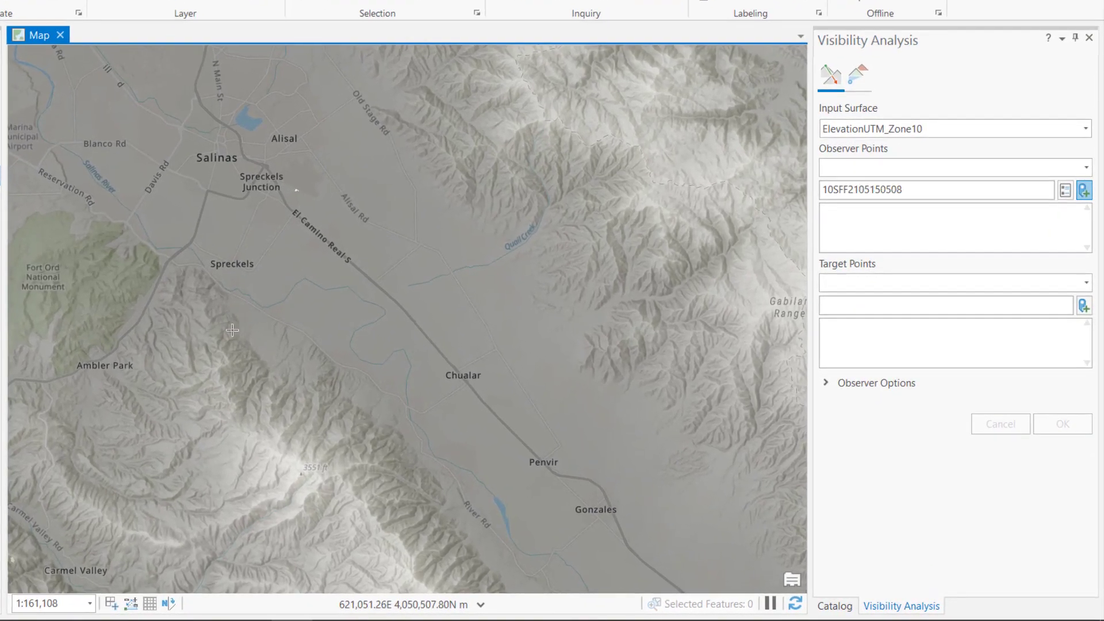
Step: Place three observer points along the ridge south of Spreckels and a target northwest of Chualar, and run the linear line of sight
{"action": "left_click", "coordinate": [201, 333]}
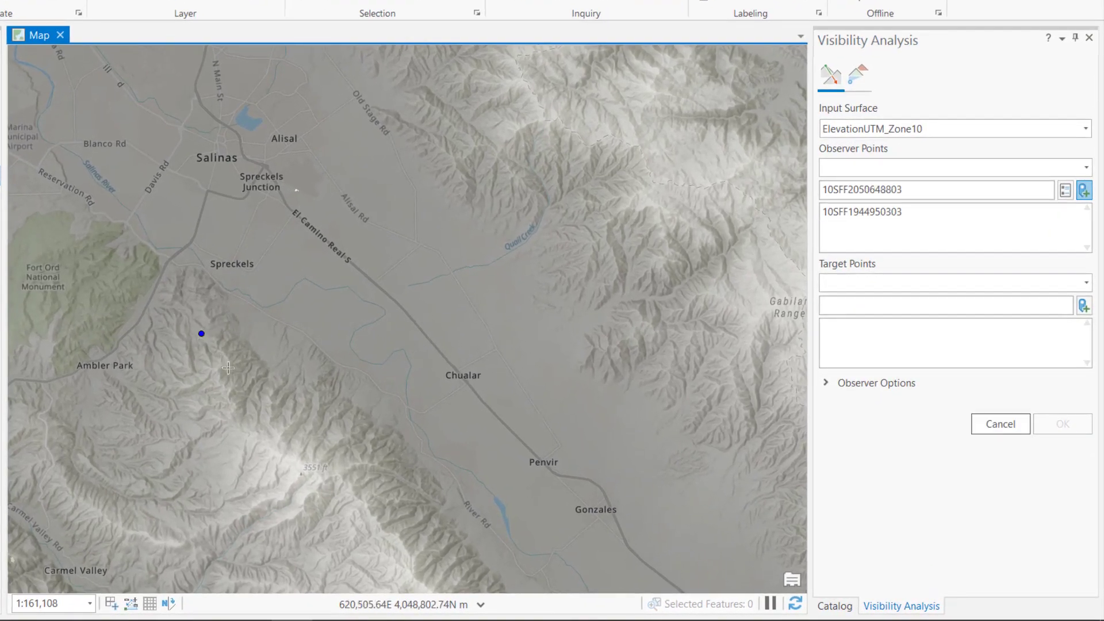
{"action": "left_click", "coordinate": [290, 419]}
{"action": "left_click", "coordinate": [365, 465]}
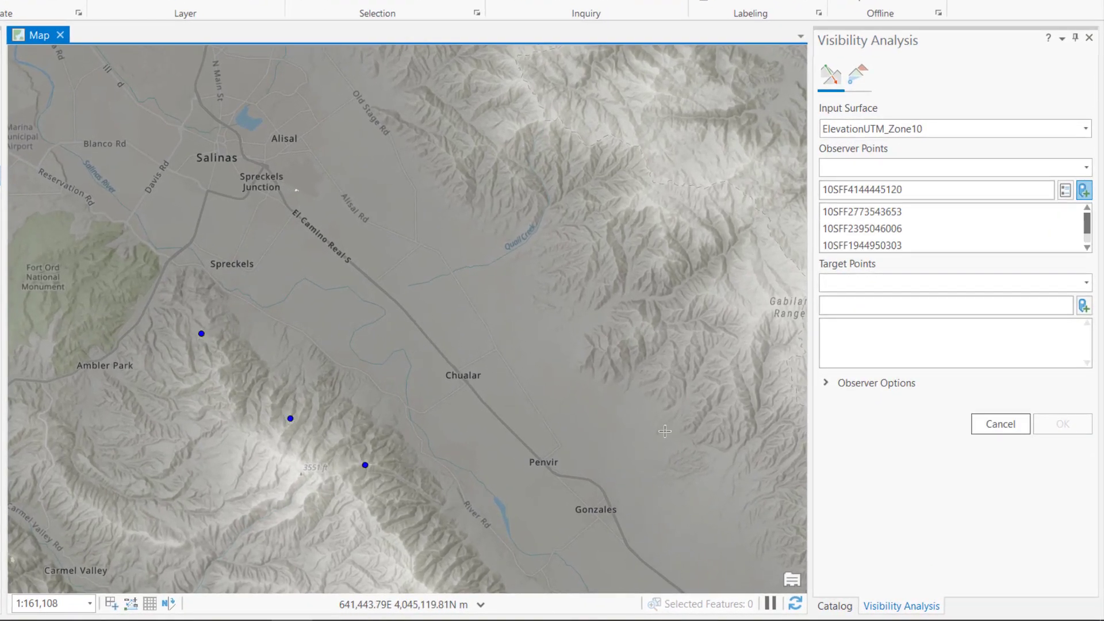
{"action": "left_click", "coordinate": [1081, 309]}
{"action": "left_click", "coordinate": [380, 307]}
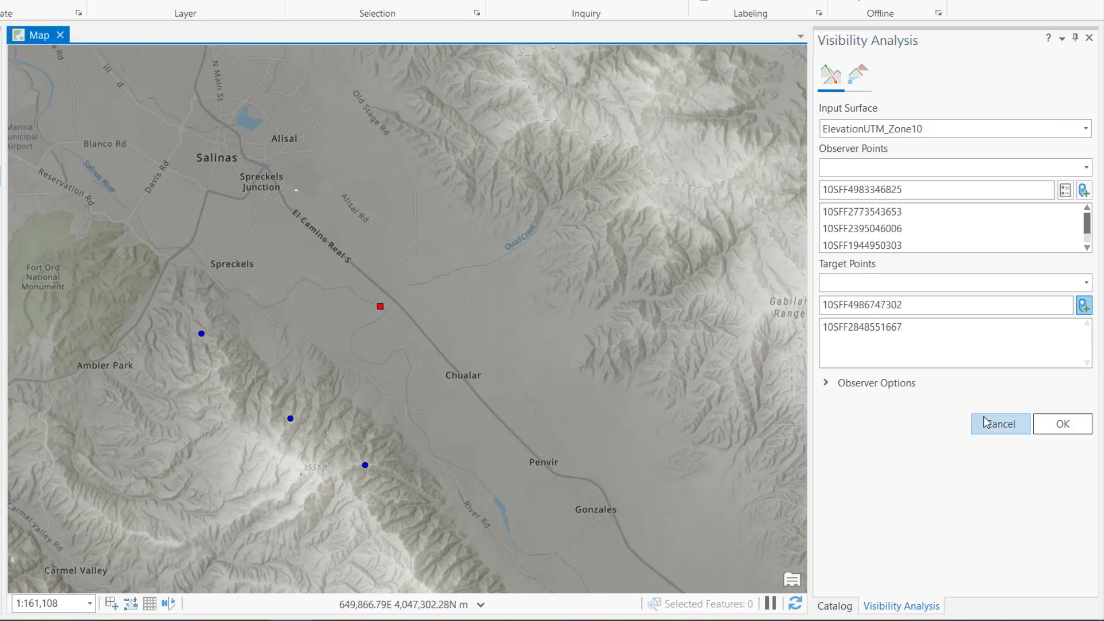
{"action": "left_click", "coordinate": [1063, 424]}
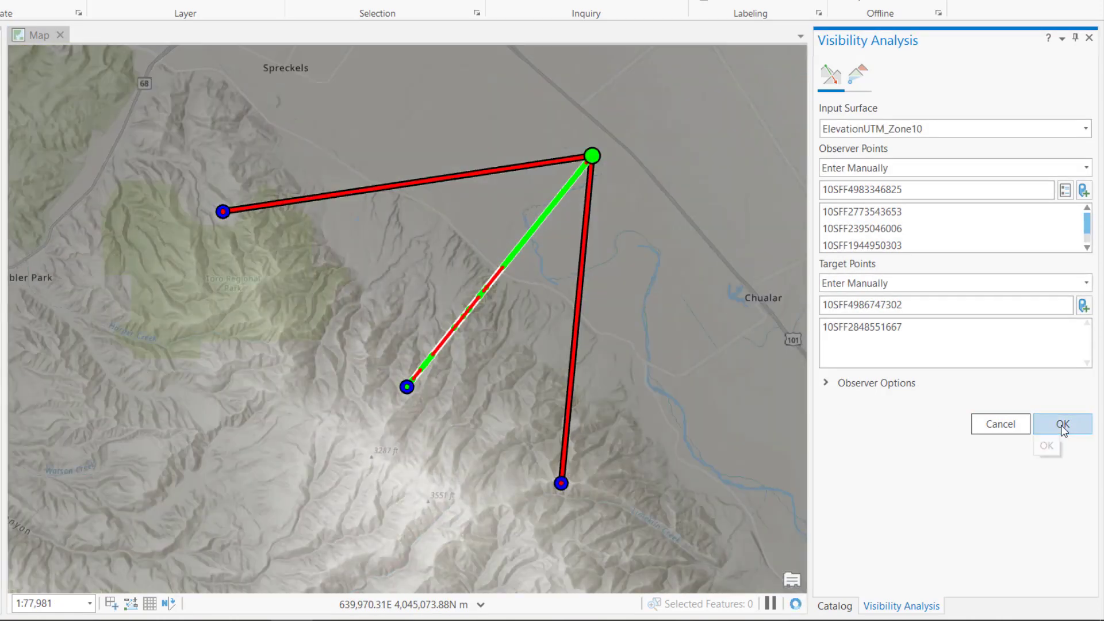
Step: Set up a radial line of sight using the Observers layer, with non-visible data symbolized in the output
{"action": "left_click", "coordinate": [858, 74]}
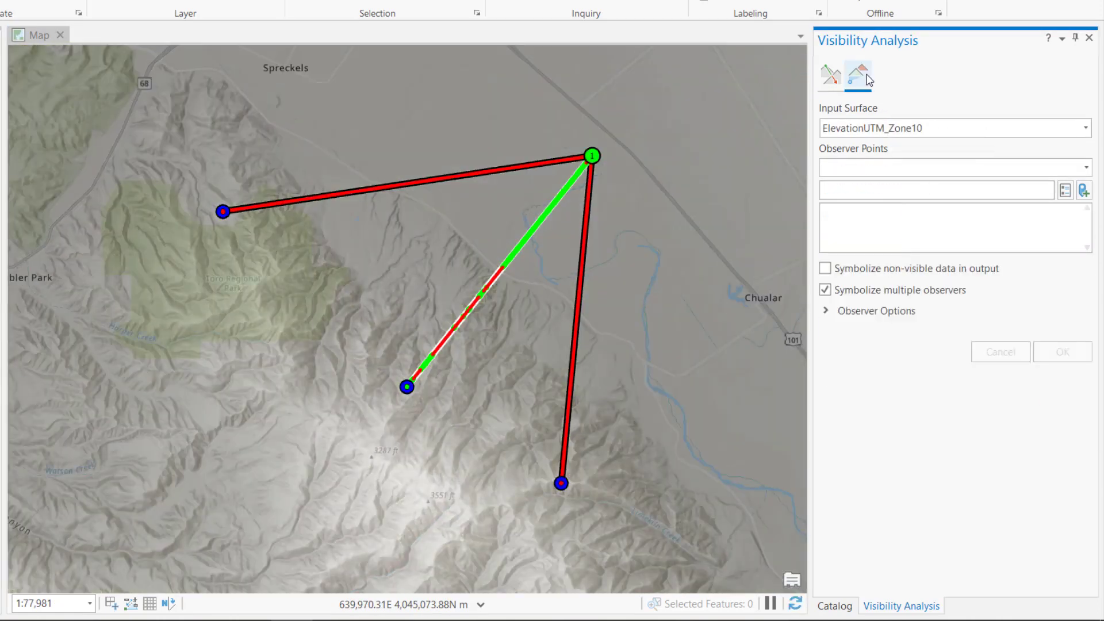
{"action": "left_click", "coordinate": [1085, 168]}
{"action": "left_click", "coordinate": [948, 237]}
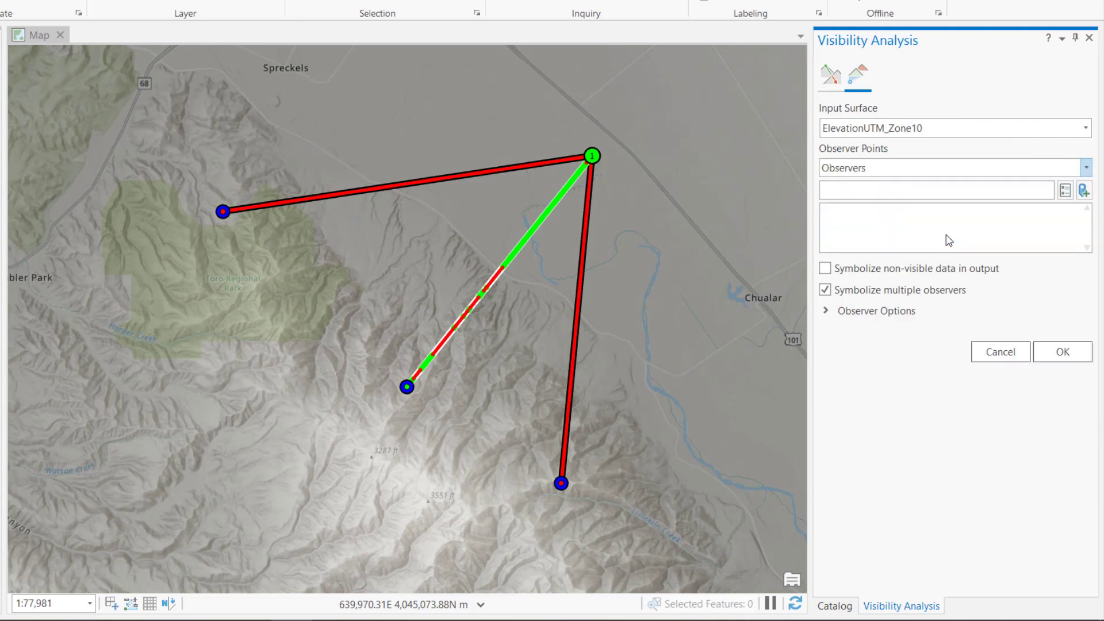
Step: Run the radial line of sight with observer height 3 meters, maximum distance 6000 meters and horizontal field of view up to 270 degrees
{"action": "left_click", "coordinate": [857, 311]}
{"action": "double_click", "coordinate": [832, 366]}
{"action": "scroll", "coordinate": [900, 360], "scroll_direction": "down", "scroll_amount": 2}
{"action": "left_click_drag", "start_coordinate": [985, 393], "coordinate": [916, 388]}
{"action": "type", "text": "6"}
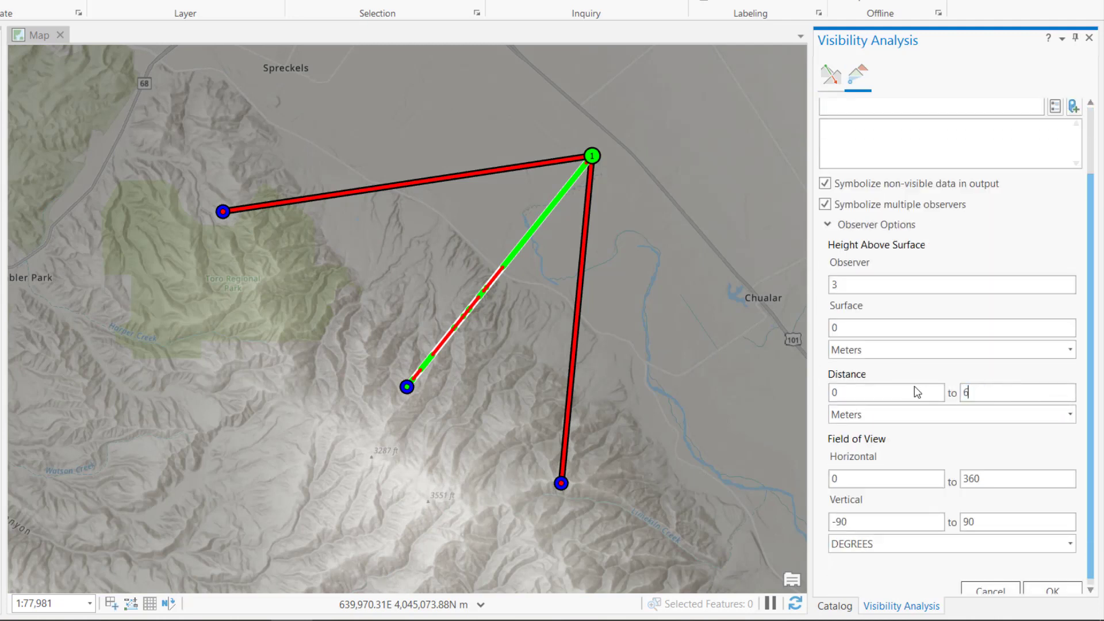
{"action": "type", "text": "000"}
{"action": "scroll", "coordinate": [906, 376], "scroll_direction": "down", "scroll_amount": 1}
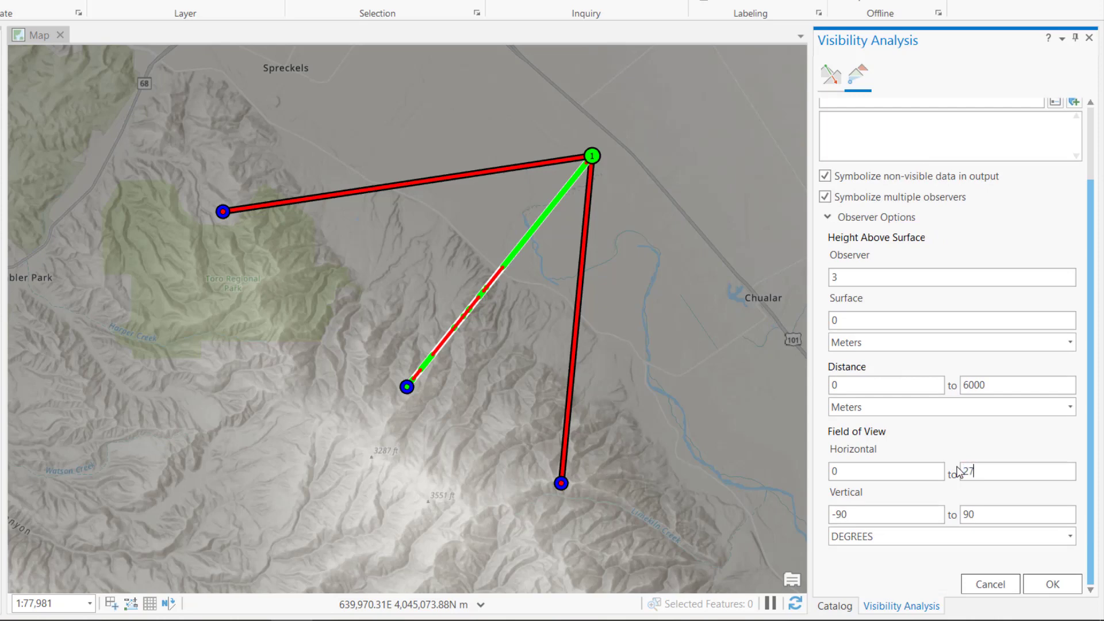
{"action": "left_click", "coordinate": [1050, 584]}
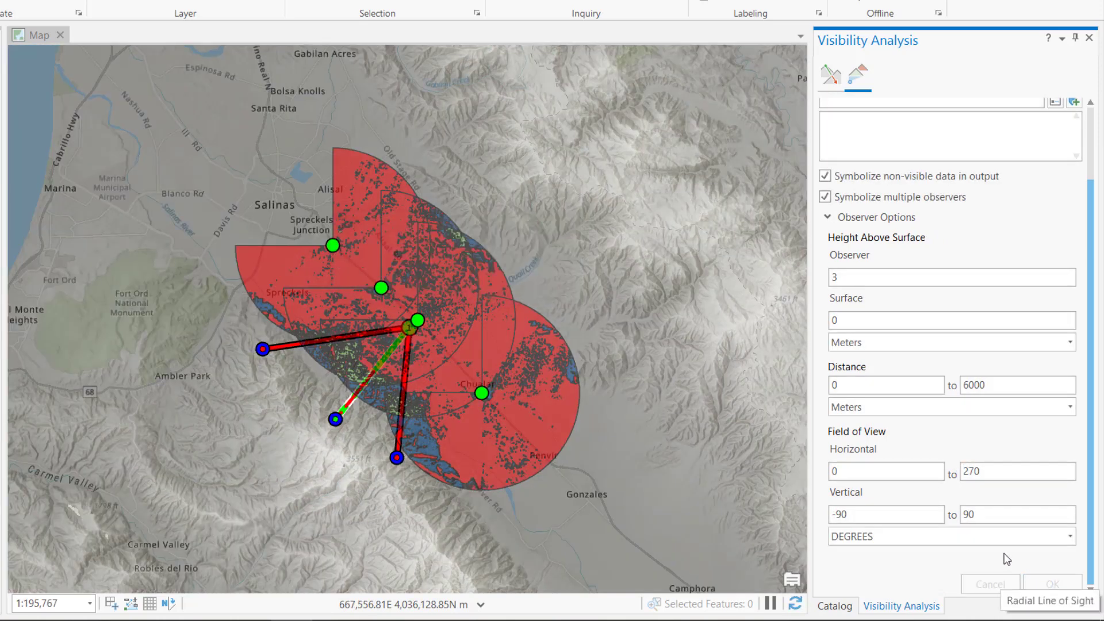
Step: Refresh the MyProject.gdb geodatabase in the project catalog
{"action": "left_click", "coordinate": [837, 608]}
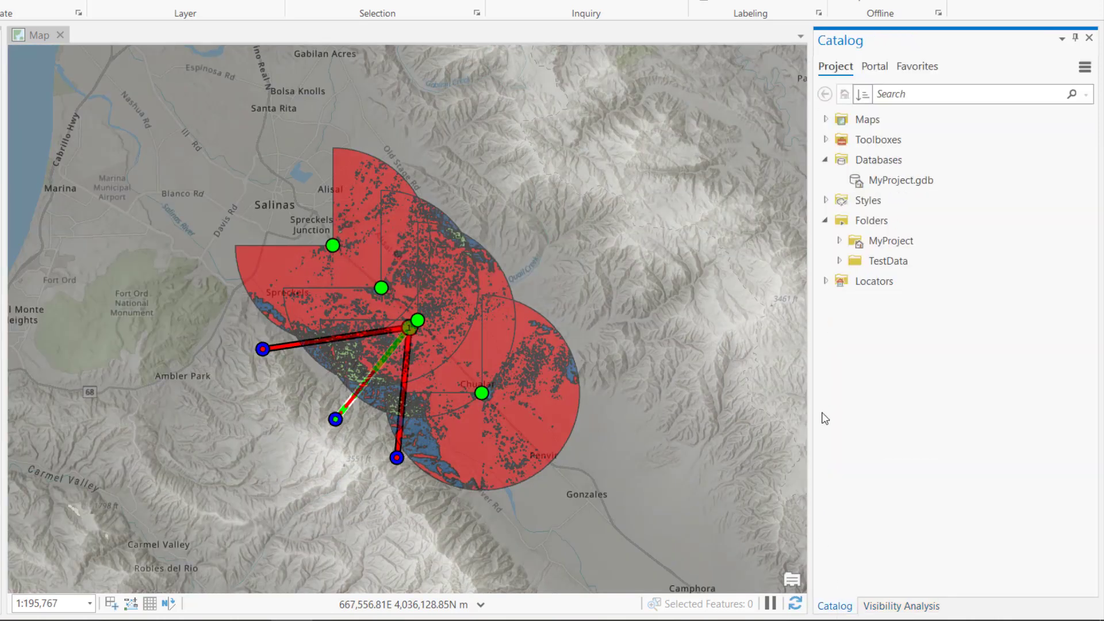
{"action": "right_click", "coordinate": [888, 180]}
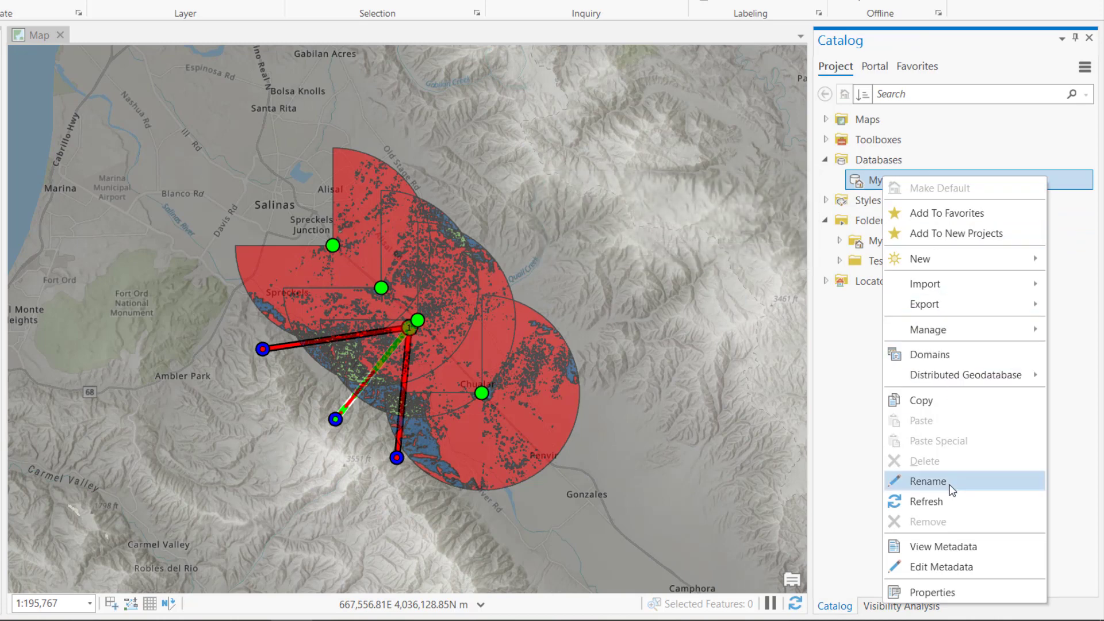
{"action": "left_click", "coordinate": [948, 503]}
{"action": "left_click", "coordinate": [853, 221]}
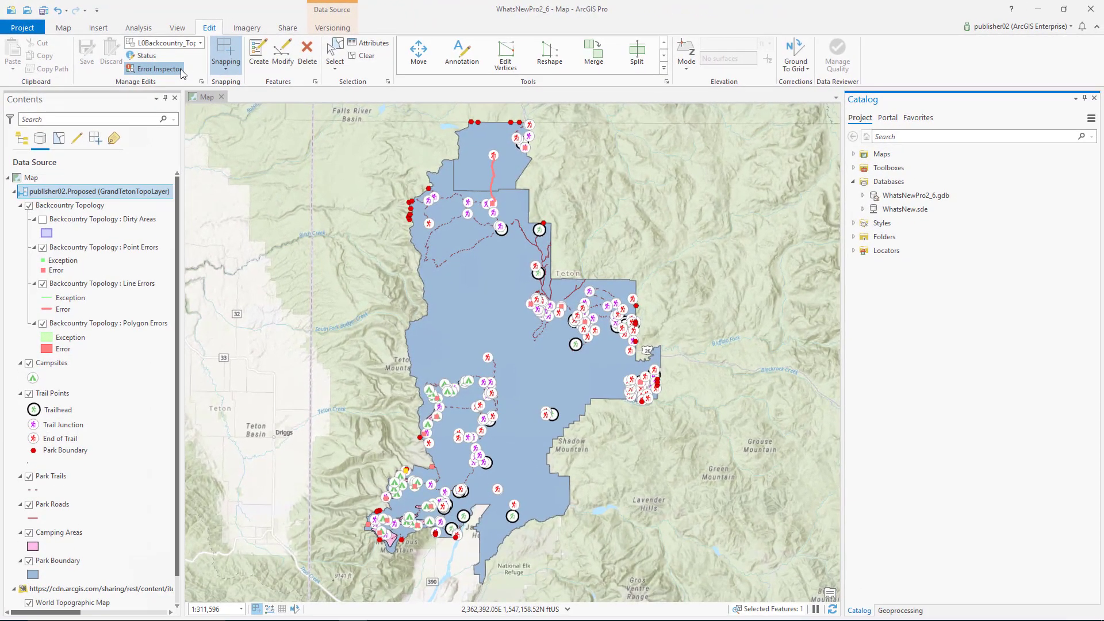
Step: Open the Error Inspector and review the available fixes for the Park_Trails 32 Must Not Intersect Or Touch Interior error
{"action": "left_click", "coordinate": [181, 69]}
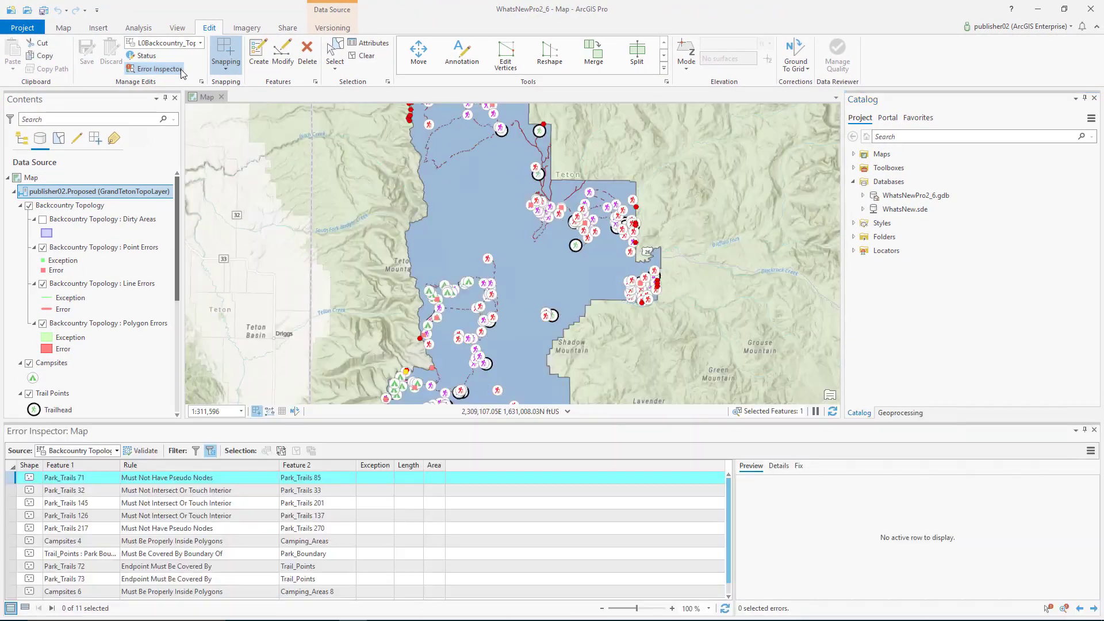
{"action": "left_click", "coordinate": [17, 491]}
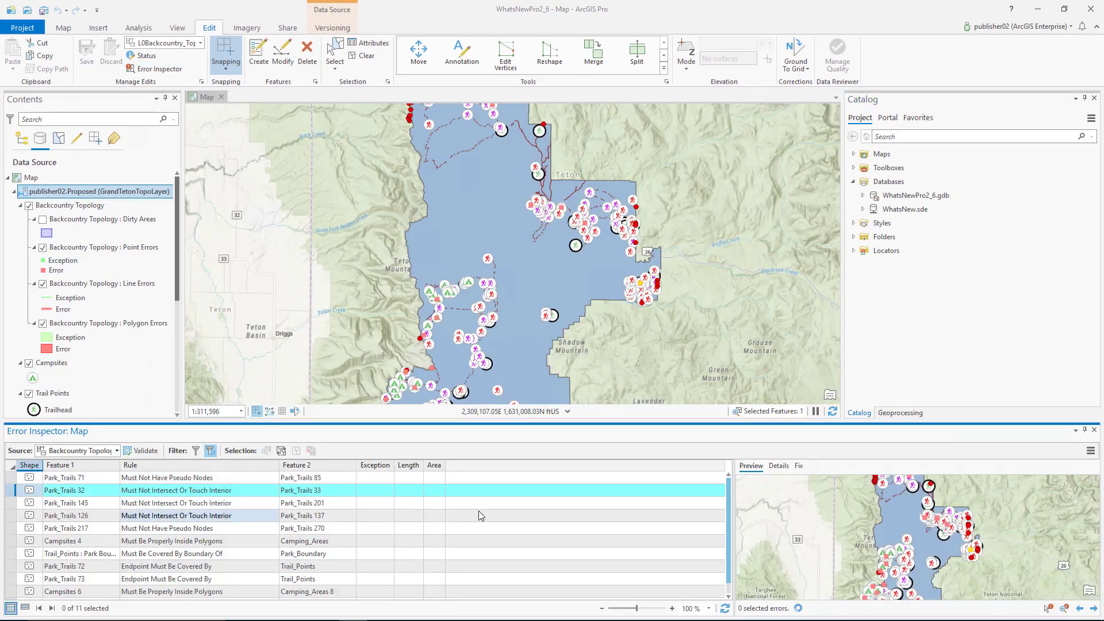
{"action": "left_click", "coordinate": [799, 465]}
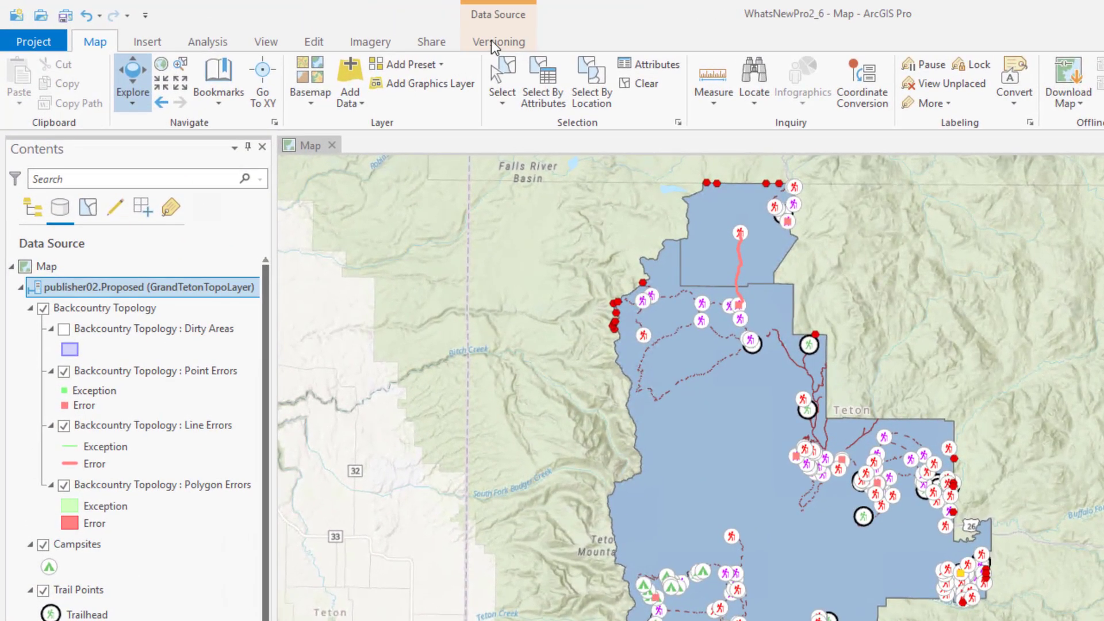
Step: Open the Reconcile command for the Proposed version of the GrandTetonTopoLayer data source
{"action": "left_click", "coordinate": [327, 27]}
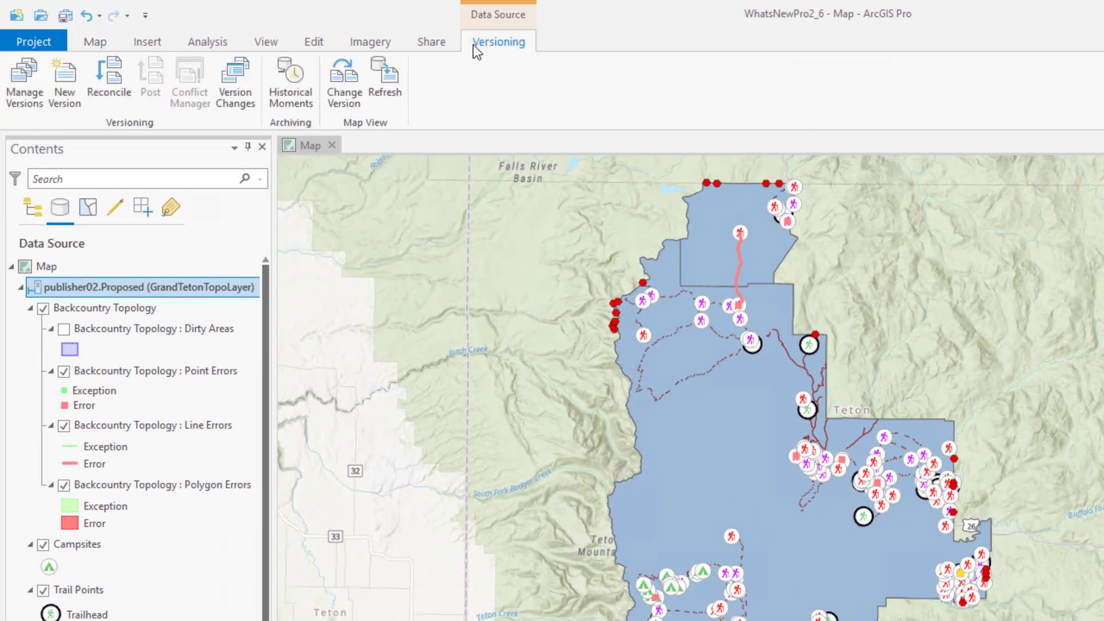
{"action": "left_click", "coordinate": [121, 94]}
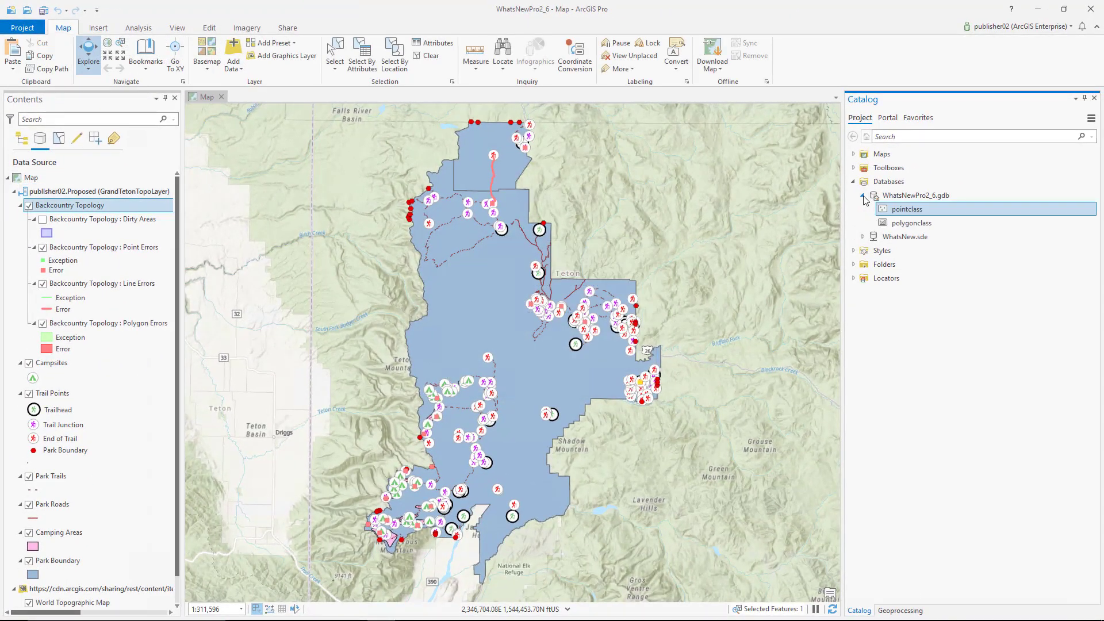
Step: Open the attribute rules of pointclass in WhatsNewPro2_6.gdb and display the minimum release columns
{"action": "right_click", "coordinate": [889, 208]}
{"action": "mouse_move", "coordinate": [943, 325]}
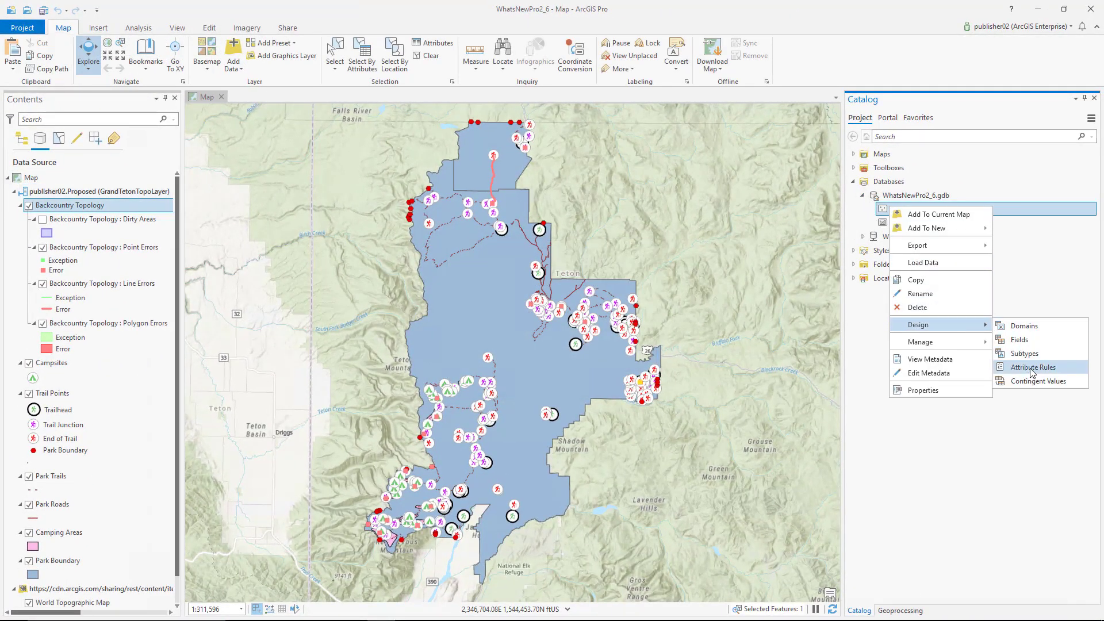
{"action": "left_click", "coordinate": [1032, 368]}
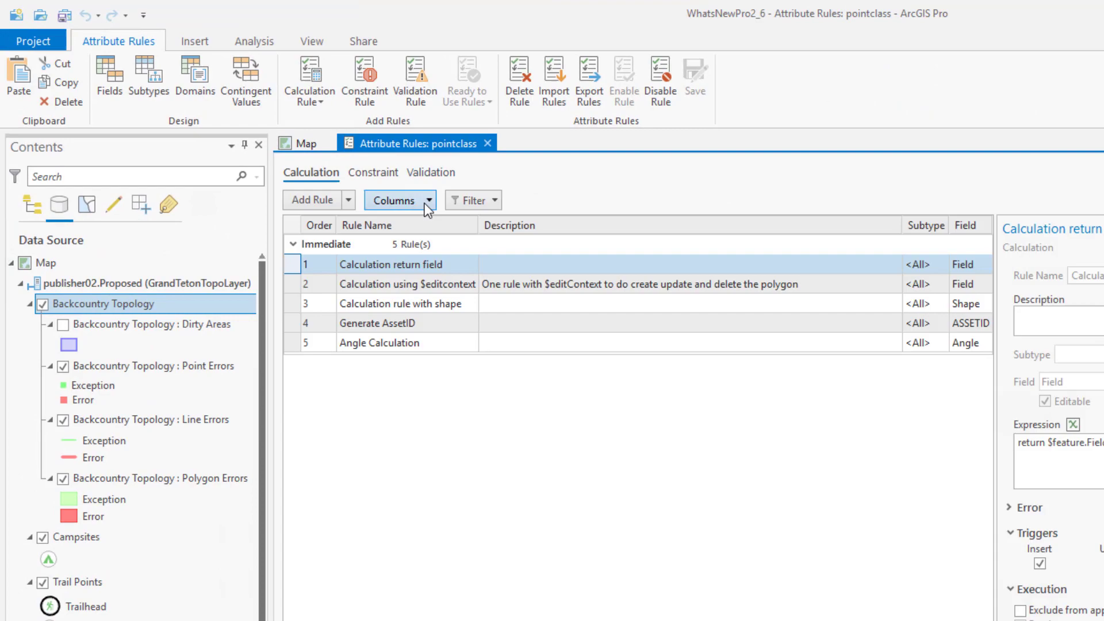
{"action": "left_click", "coordinate": [428, 200]}
{"action": "left_click", "coordinate": [397, 316]}
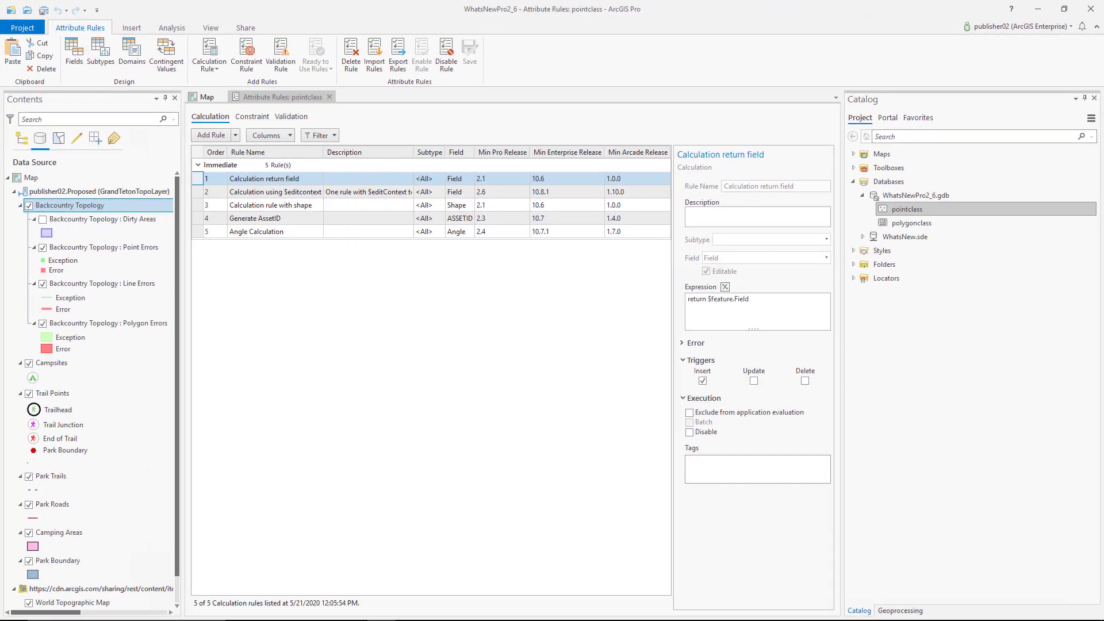
Step: Add a calculation rule on the Shape field with the copied Arcade expression that returns pointA, triggered on insert
{"action": "left_click", "coordinate": [218, 136]}
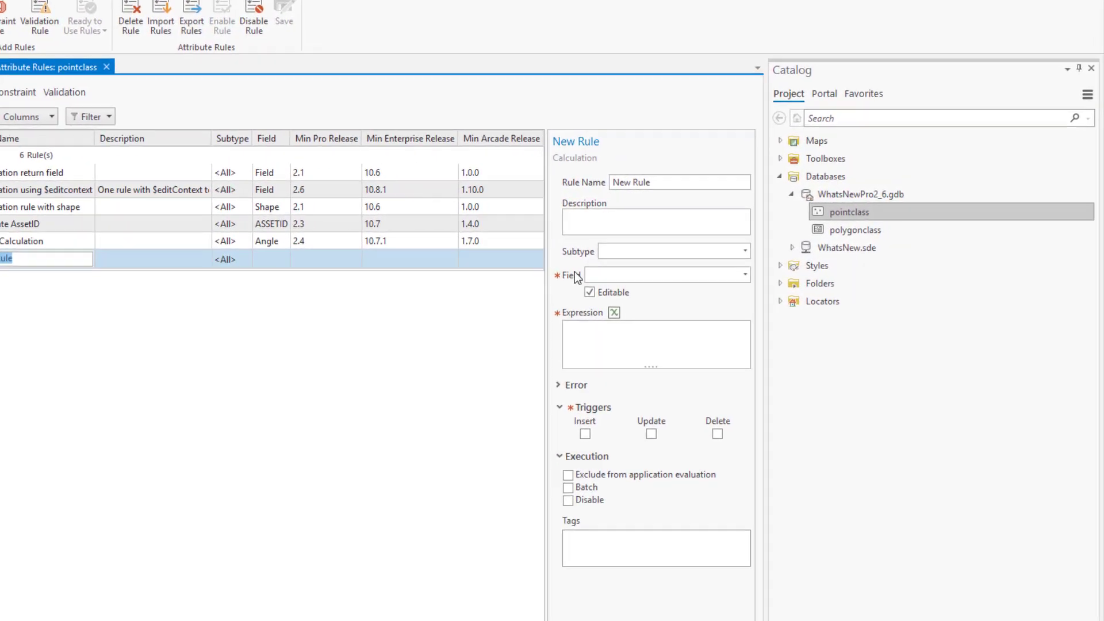
{"action": "left_click", "coordinate": [721, 282]}
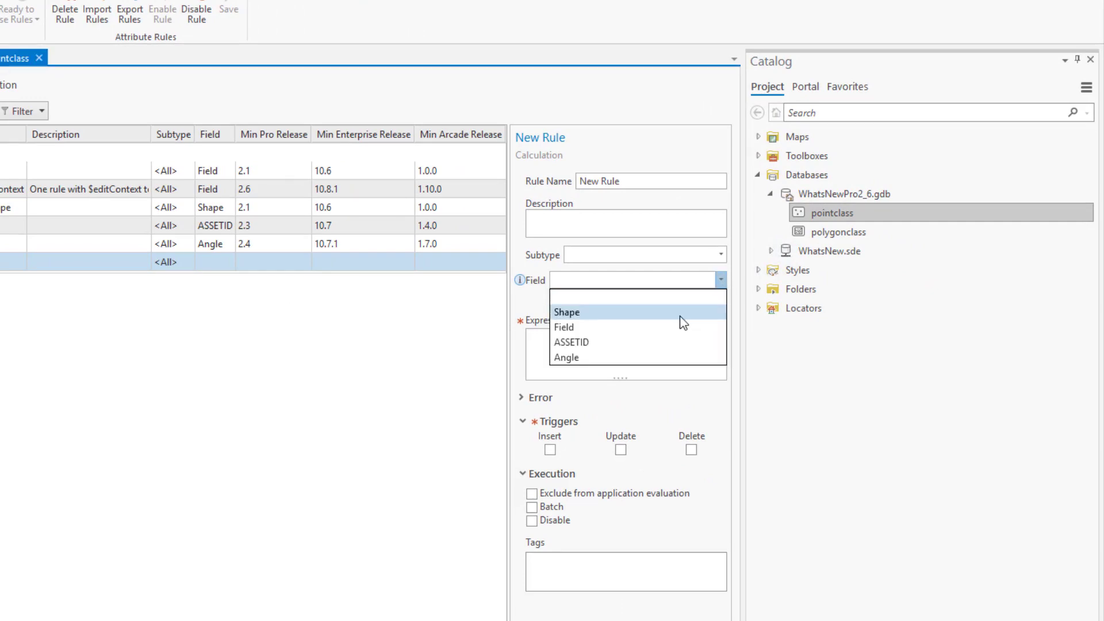
{"action": "left_click", "coordinate": [680, 313]}
{"action": "left_click", "coordinate": [641, 343]}
{"action": "type", "text": "//Calculate the euclidean distance from feature in pointClass1 and current feature in pointClass2 var d1 = sqrt((x1 - x0) * (x1 - x0) + (y1 - y0) * (y1 - y0))  //Calculate the new x and y to be within 5 metric units while maintaining slope x2 = (x1 - x0) * d / d1 + x0; y2 = (y1 - y0) * d / d1 + y0; //Create a point geometry from the new x and y values var pointA = Point({     \"x\": x2,     \"y\": y2,     \"z\": 0,     \"spatialReference\": Geometry(centerFeature).spatialReference }); return pointA"}
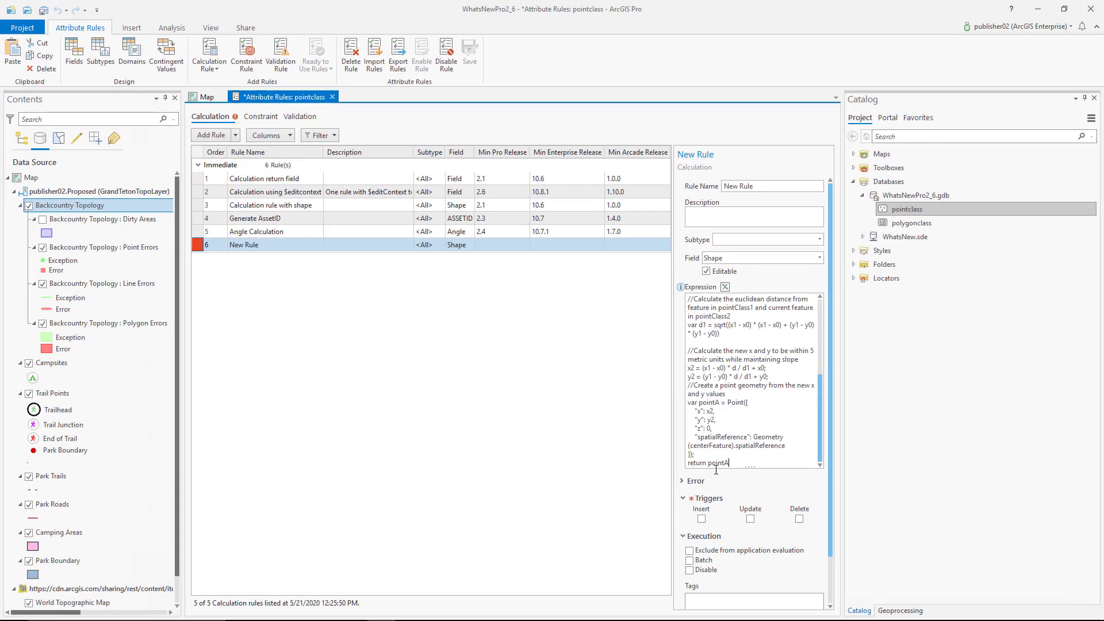
{"action": "left_click", "coordinate": [701, 519]}
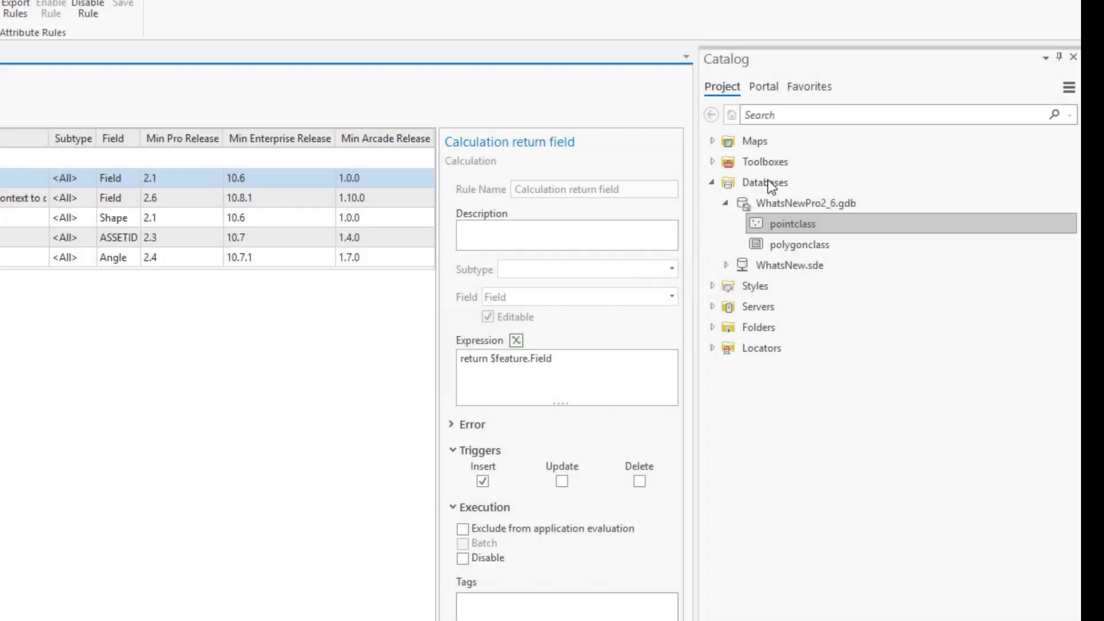
Step: Create an OLE DB connection with the Microsoft Office 12.0 Access Database Engine provider and expand it in the catalog
{"action": "right_click", "coordinate": [889, 179]}
{"action": "left_click", "coordinate": [924, 254]}
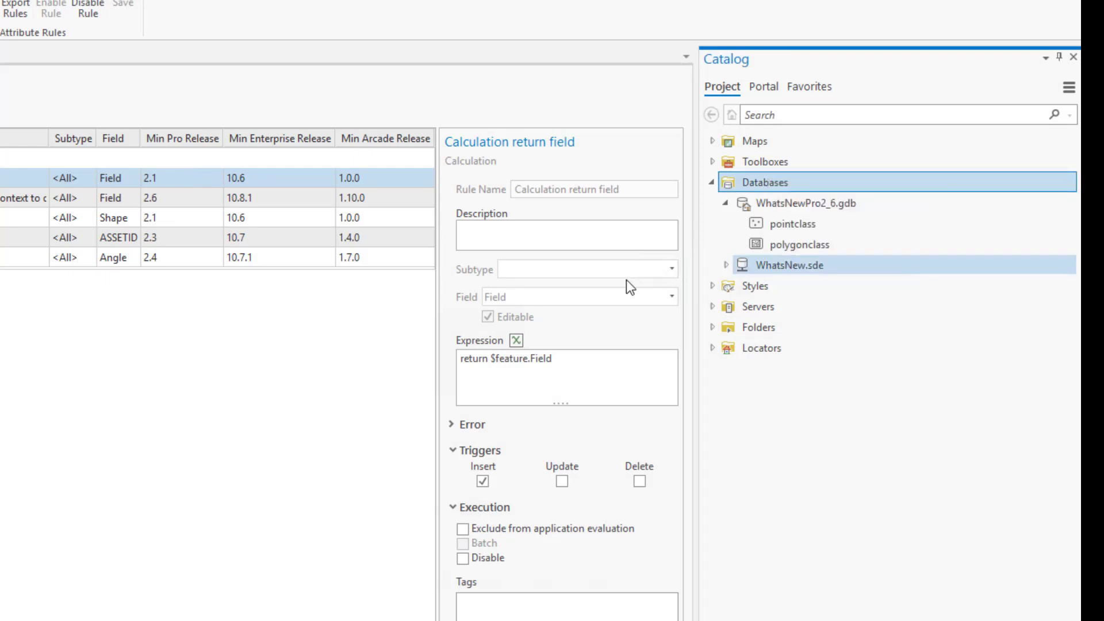
{"action": "left_click", "coordinate": [298, 287]}
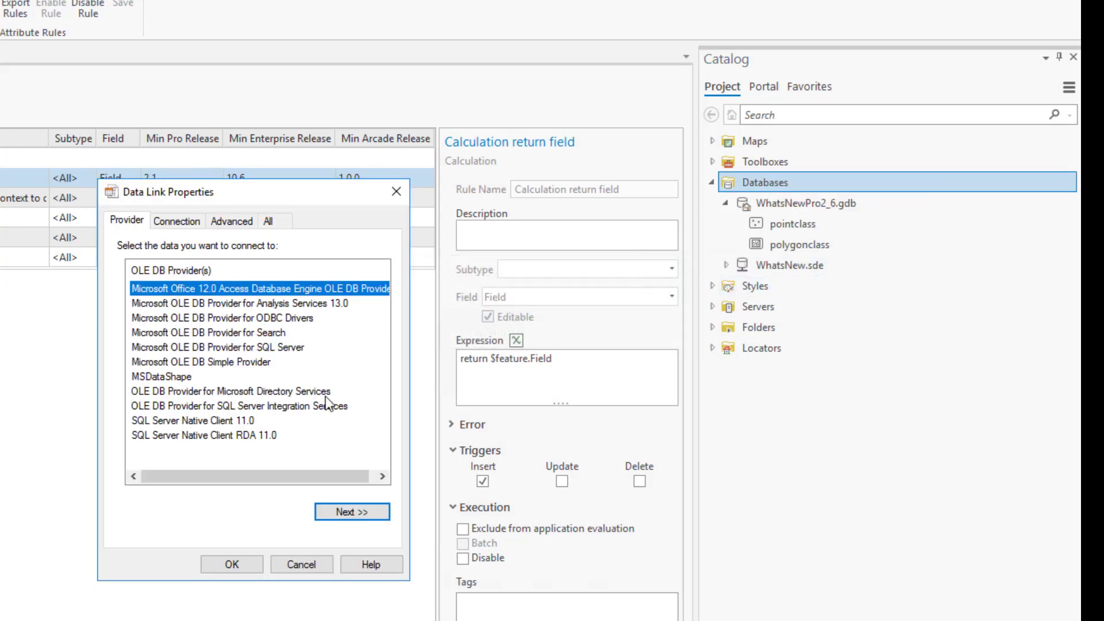
{"action": "left_click", "coordinate": [349, 505]}
{"action": "key", "text": "ctrl+v"}
{"action": "left_click", "coordinate": [227, 565]}
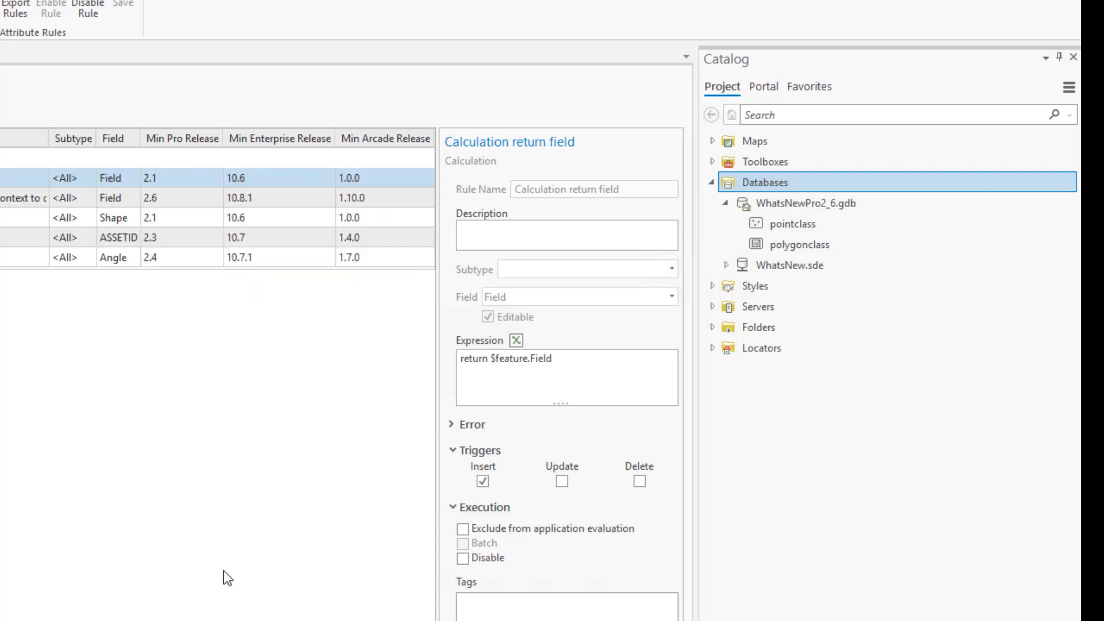
{"action": "left_click", "coordinate": [725, 265]}
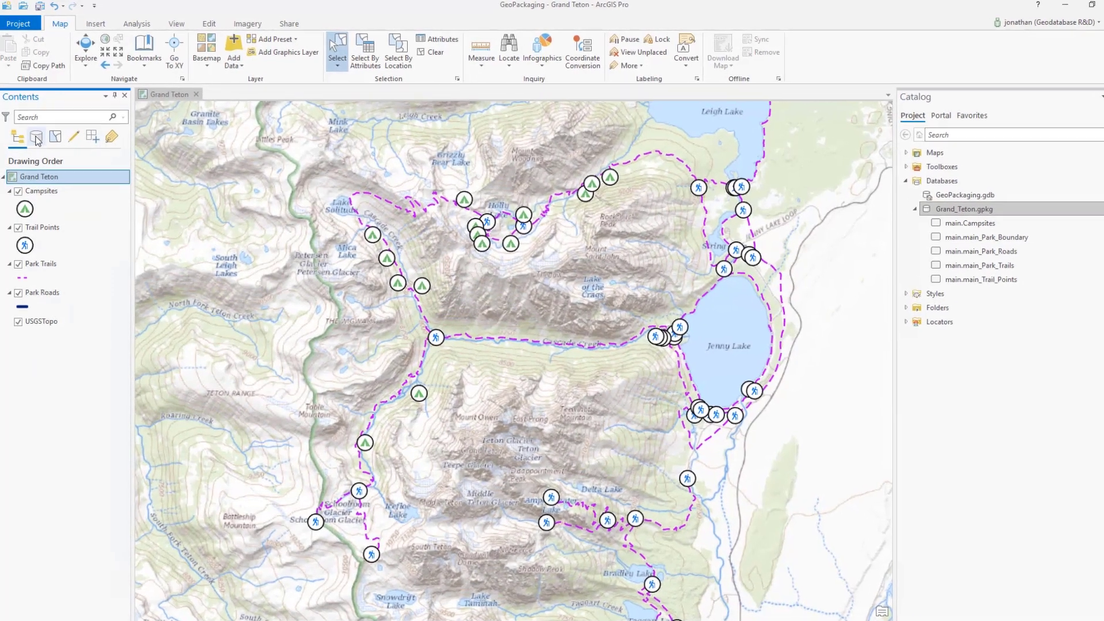
Step: List the Grand Teton map's layers by data source
{"action": "left_click", "coordinate": [36, 138]}
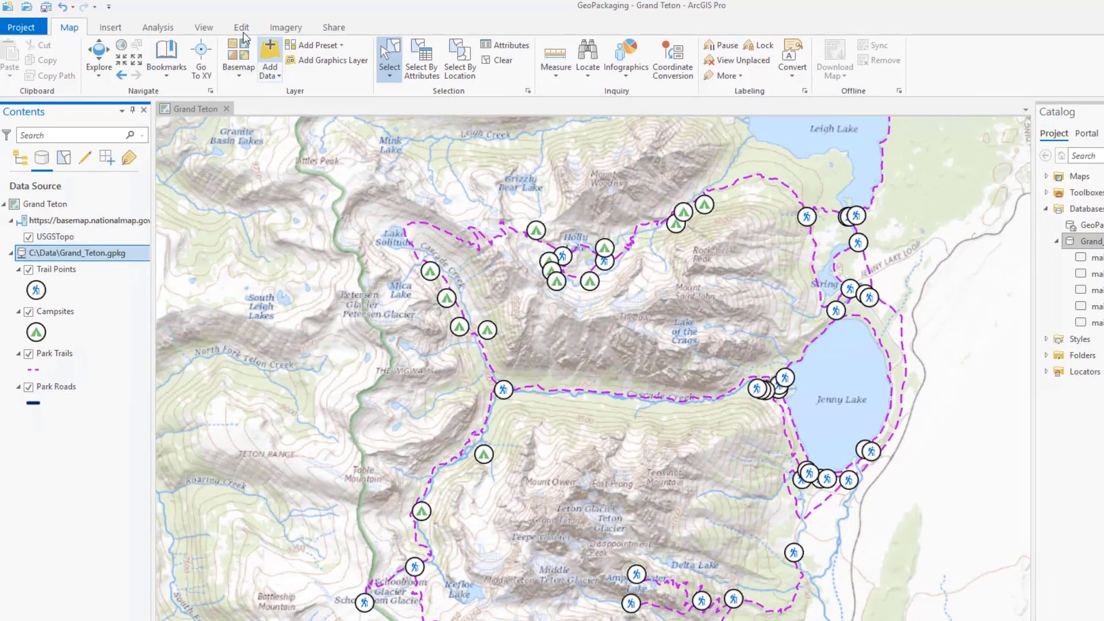
Step: Box-select the trails, trail points and campsites around Lake Solitude and Holly Lake, and cut them from the GeoPackage layers
{"action": "left_click", "coordinate": [242, 29]}
{"action": "left_click_drag", "start_coordinate": [364, 153], "coordinate": [691, 440]}
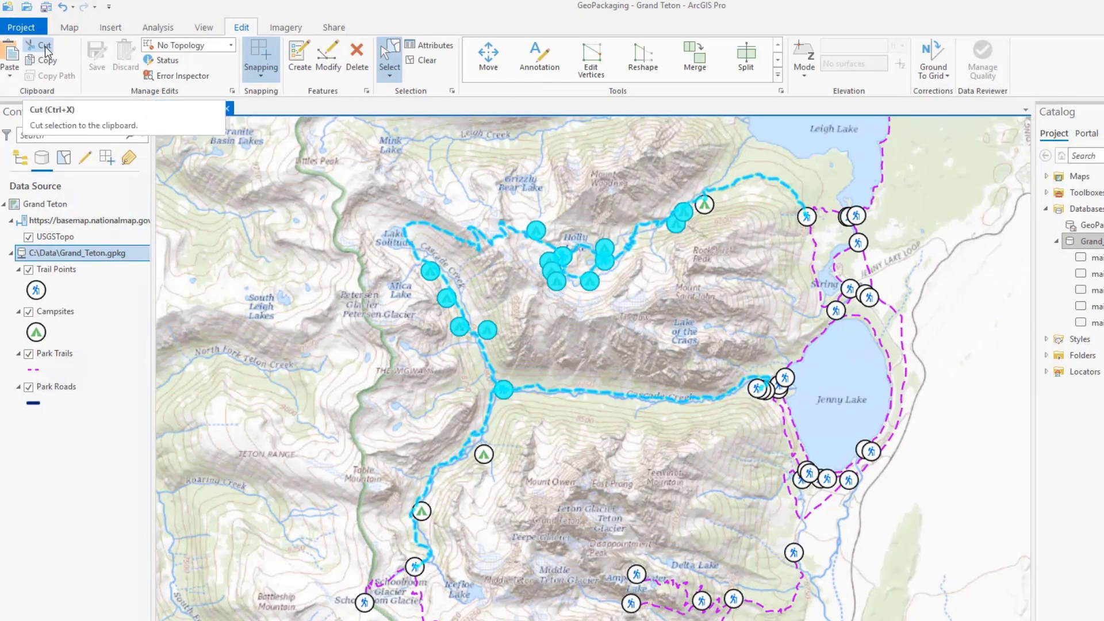
{"action": "left_click", "coordinate": [45, 51]}
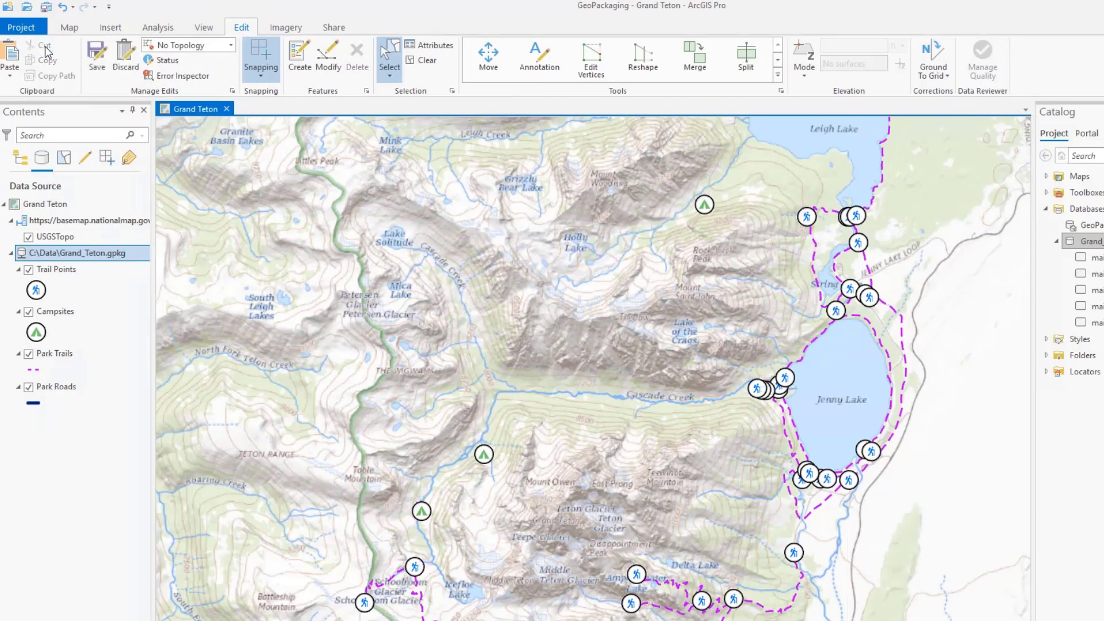
Step: Undo the cut of the GeoPackage features, redo it, and undo it again
{"action": "left_click", "coordinate": [63, 8]}
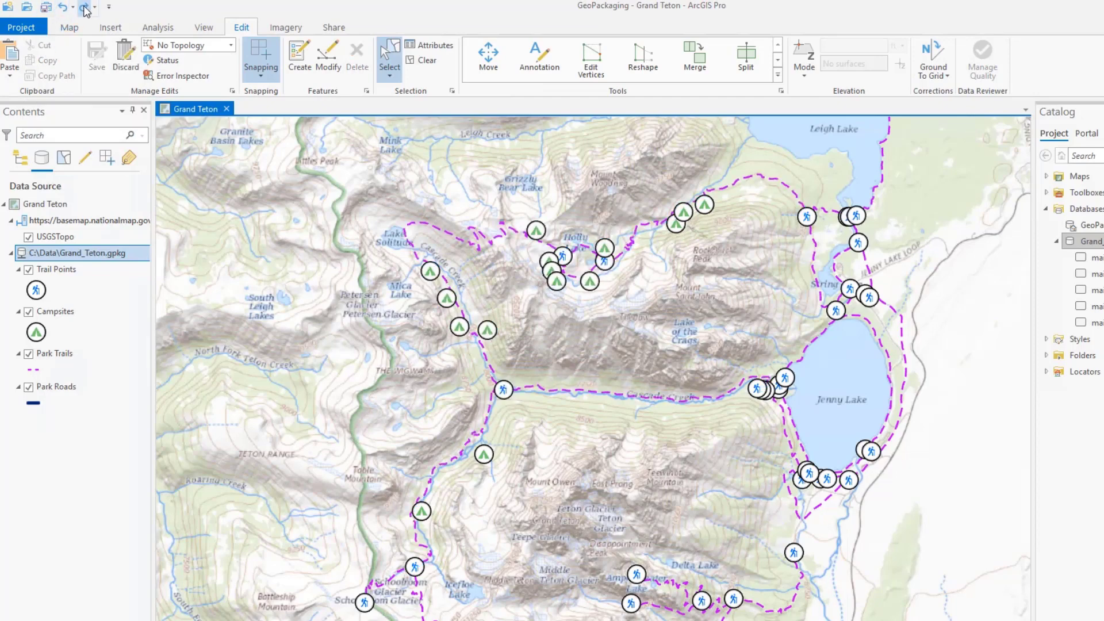
{"action": "left_click", "coordinate": [84, 8]}
{"action": "left_click", "coordinate": [65, 8]}
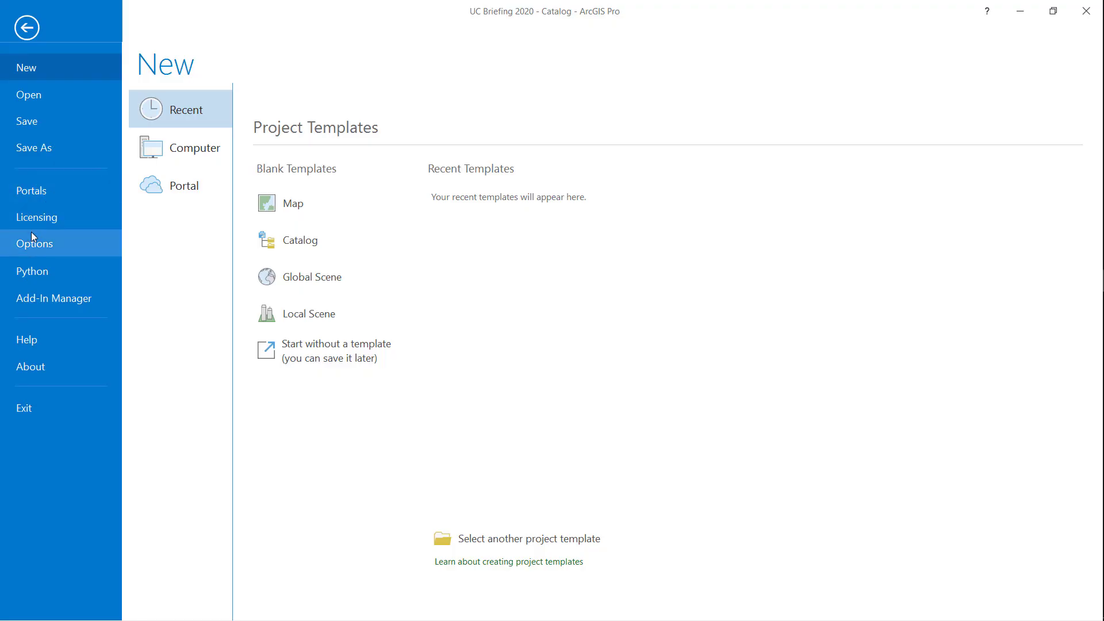
Step: Set the application's metadata style to ISO 19115-3 XML Schema Implementation and return to the catalog view
{"action": "left_click", "coordinate": [31, 237]}
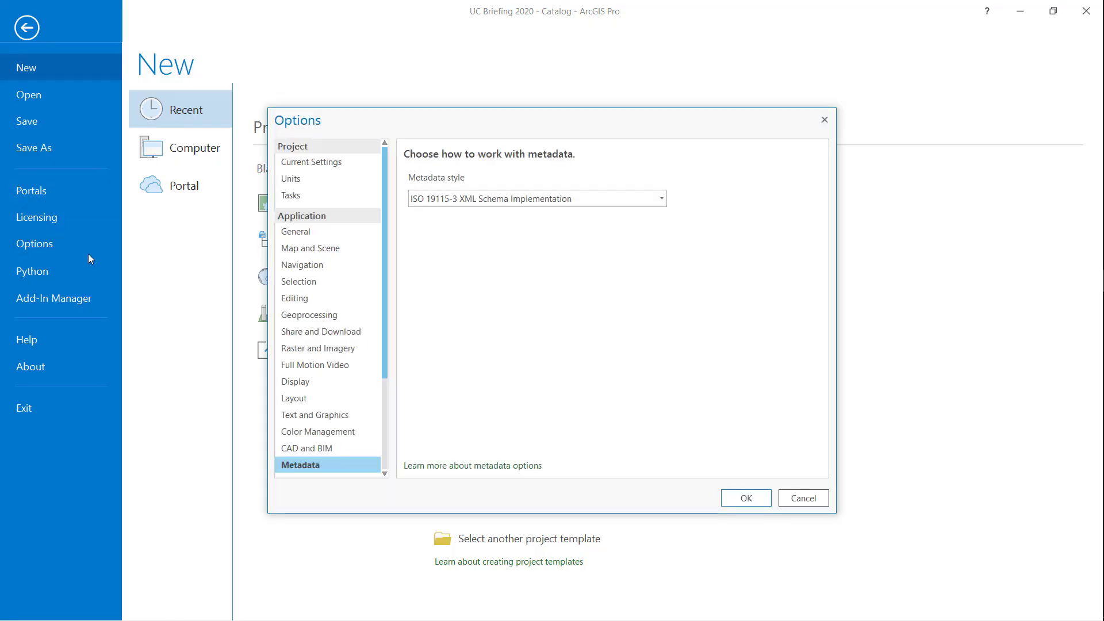
{"action": "left_click", "coordinate": [753, 497]}
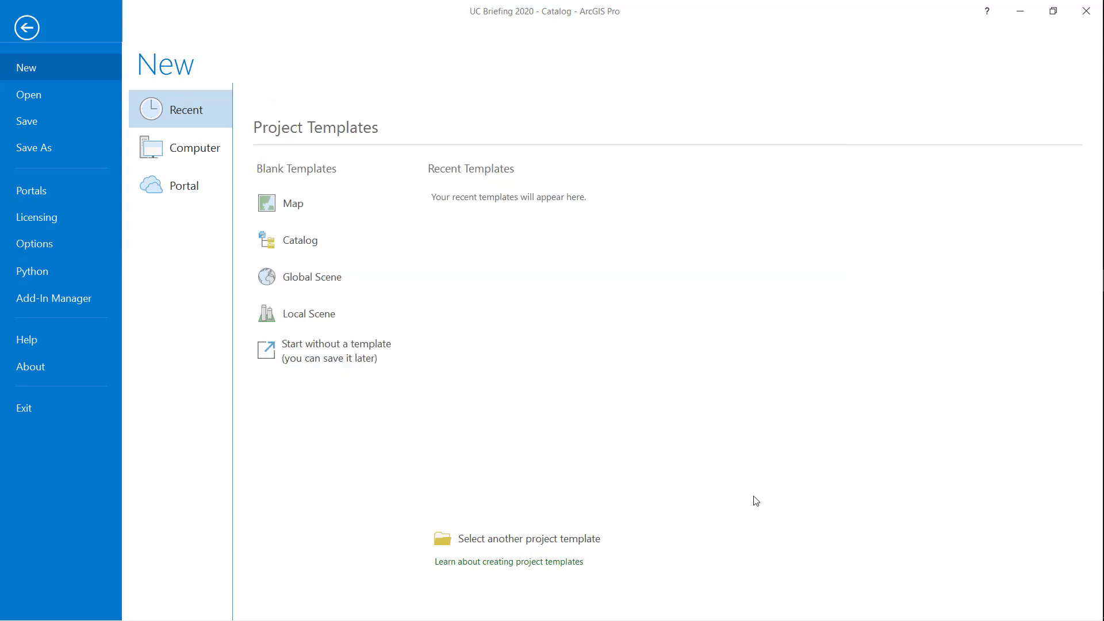
{"action": "left_click", "coordinate": [16, 30]}
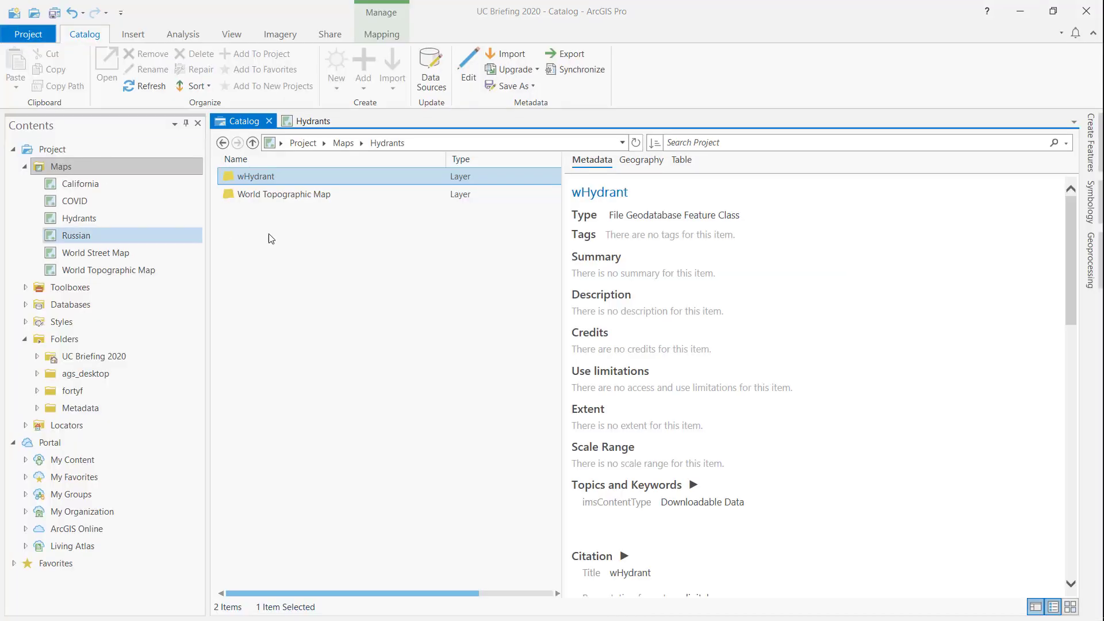
Step: Import metadata for the wHydrant layer from Metadata_complete_191153_dataset.xml in the project's Metadata folder
{"action": "left_click", "coordinate": [501, 53]}
{"action": "left_click", "coordinate": [694, 282]}
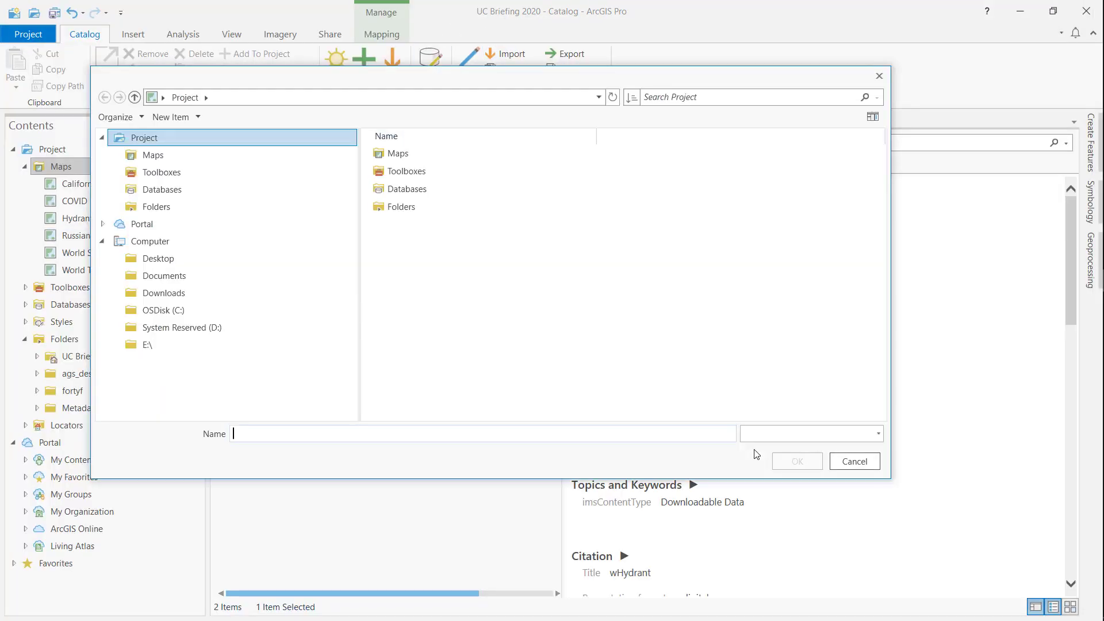
{"action": "left_click", "coordinate": [154, 207]}
{"action": "double_click", "coordinate": [432, 209]}
{"action": "left_click", "coordinate": [455, 242]}
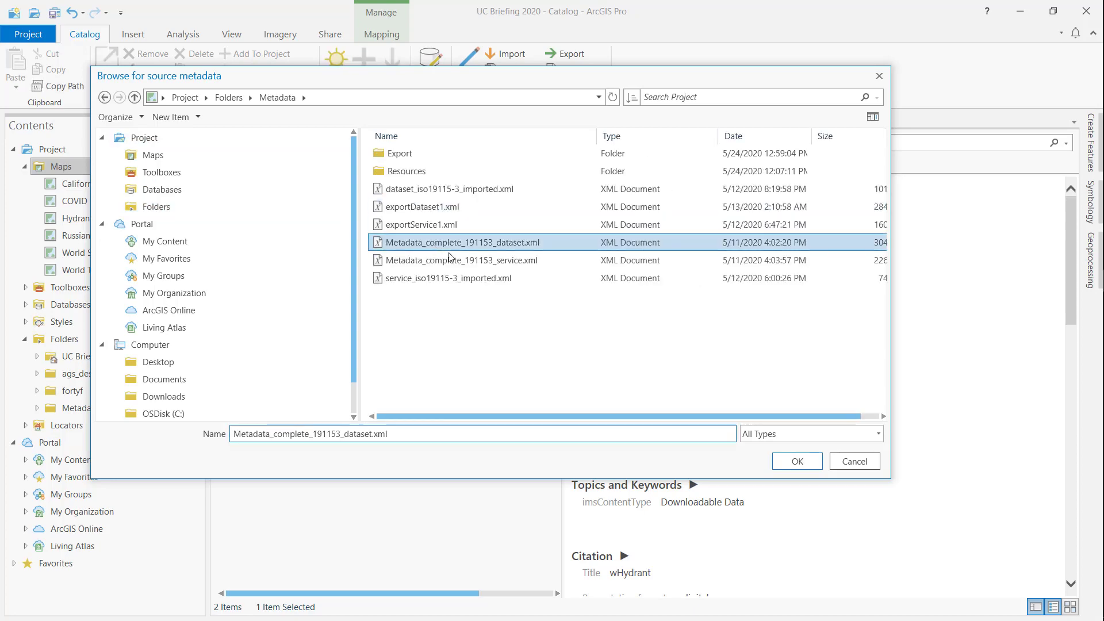
{"action": "left_click", "coordinate": [797, 461]}
{"action": "left_click", "coordinate": [617, 369]}
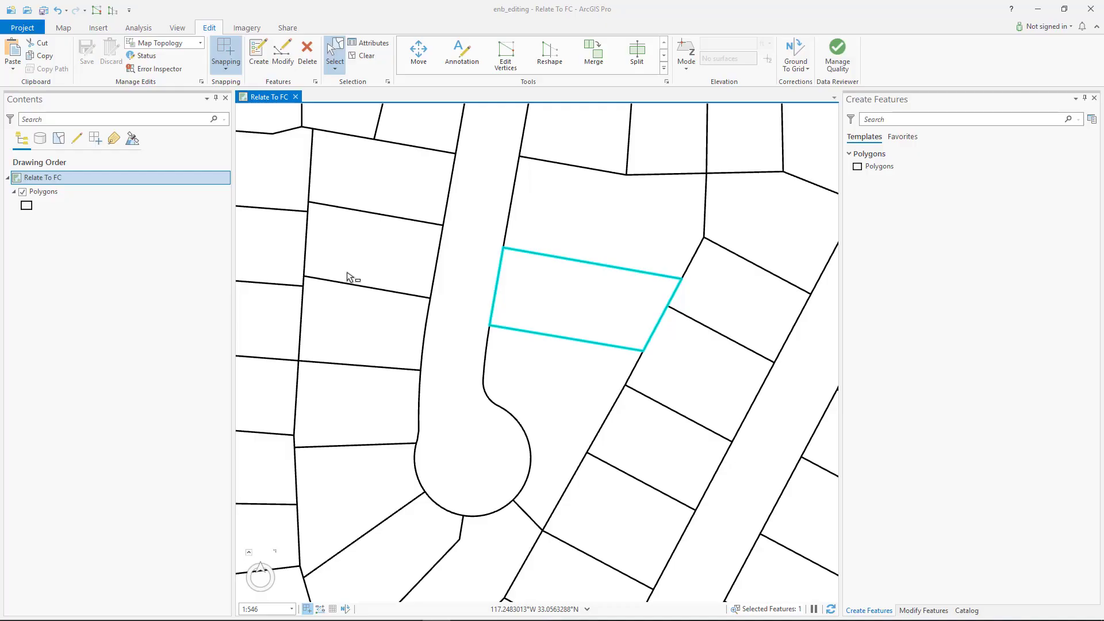
Step: Turn on the editing session option "Enable and disable editing from the Edit tab"
{"action": "left_click", "coordinate": [202, 83]}
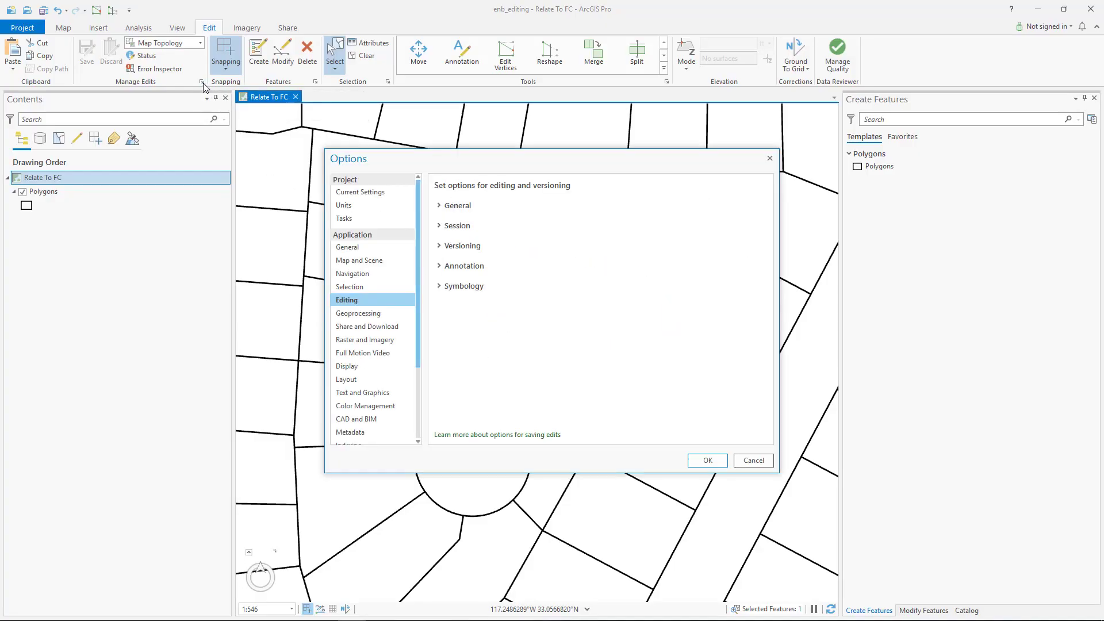
{"action": "left_click", "coordinate": [431, 219]}
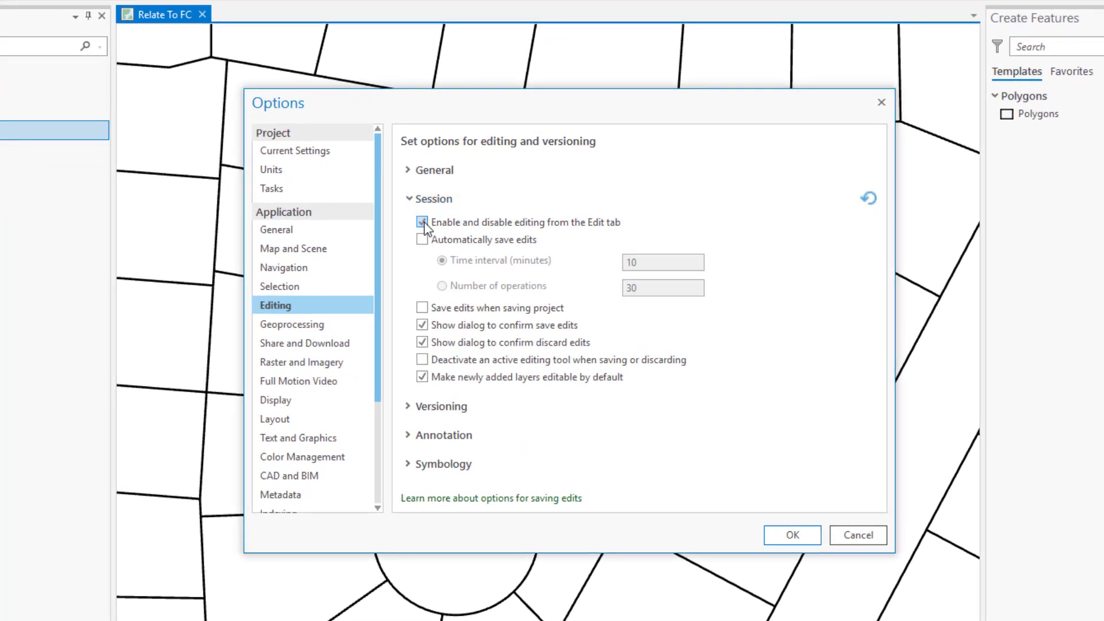
{"action": "left_click", "coordinate": [793, 533]}
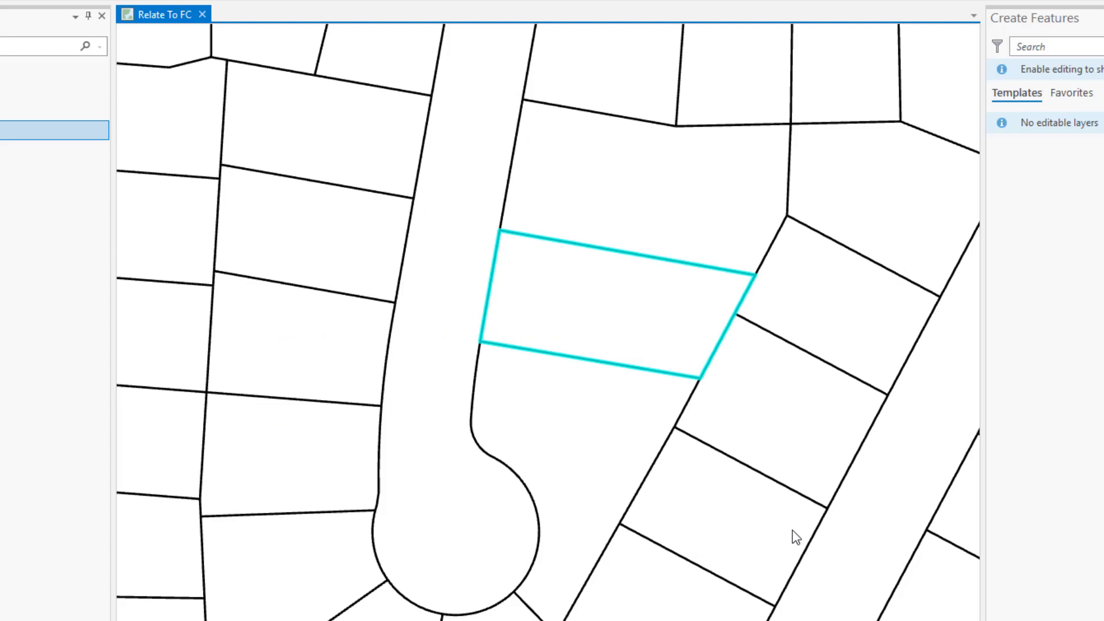
Step: Try to delete the selected polygon while editing is disabled
{"action": "right_click", "coordinate": [640, 339]}
{"action": "left_click", "coordinate": [665, 397]}
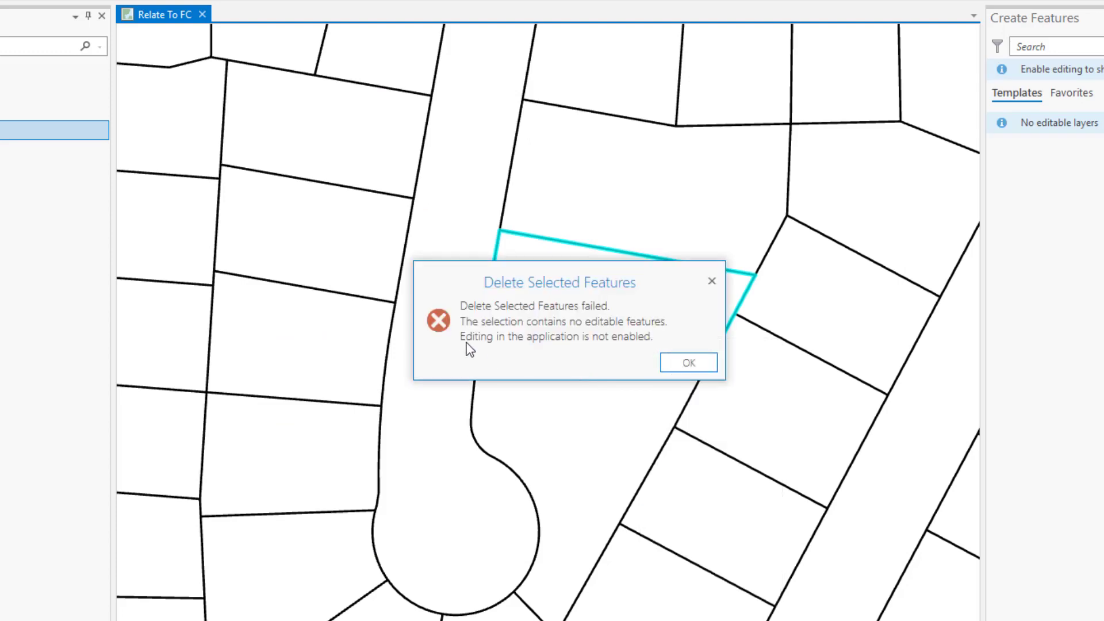
{"action": "left_click", "coordinate": [687, 364]}
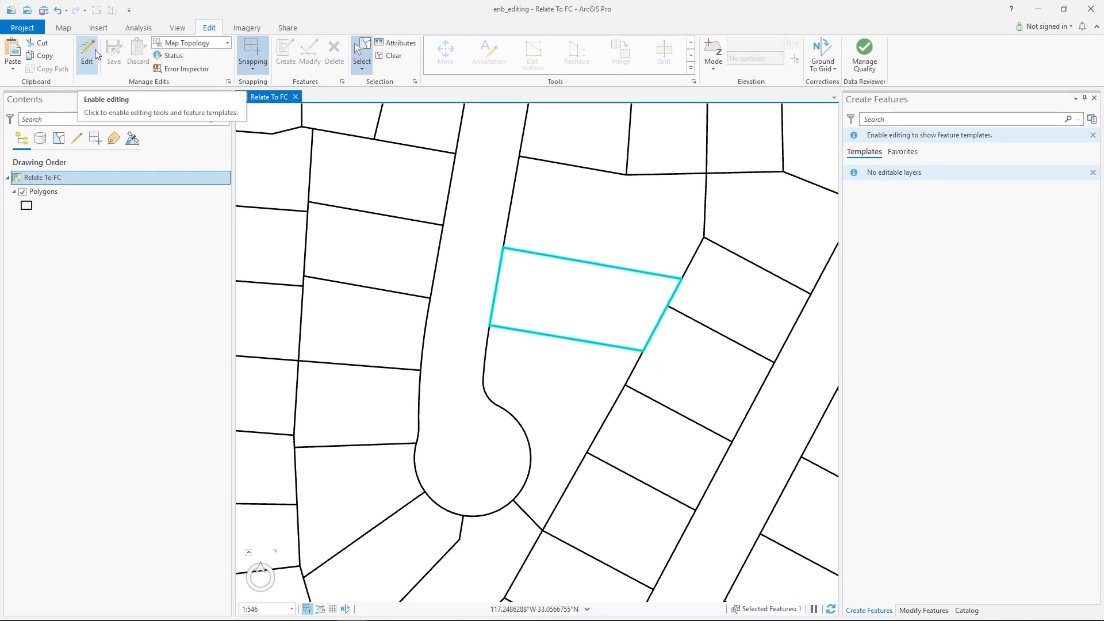
Step: Enable editing and delete the selected polygon in the Relate To FC map
{"action": "left_click", "coordinate": [95, 50]}
{"action": "right_click", "coordinate": [492, 279]}
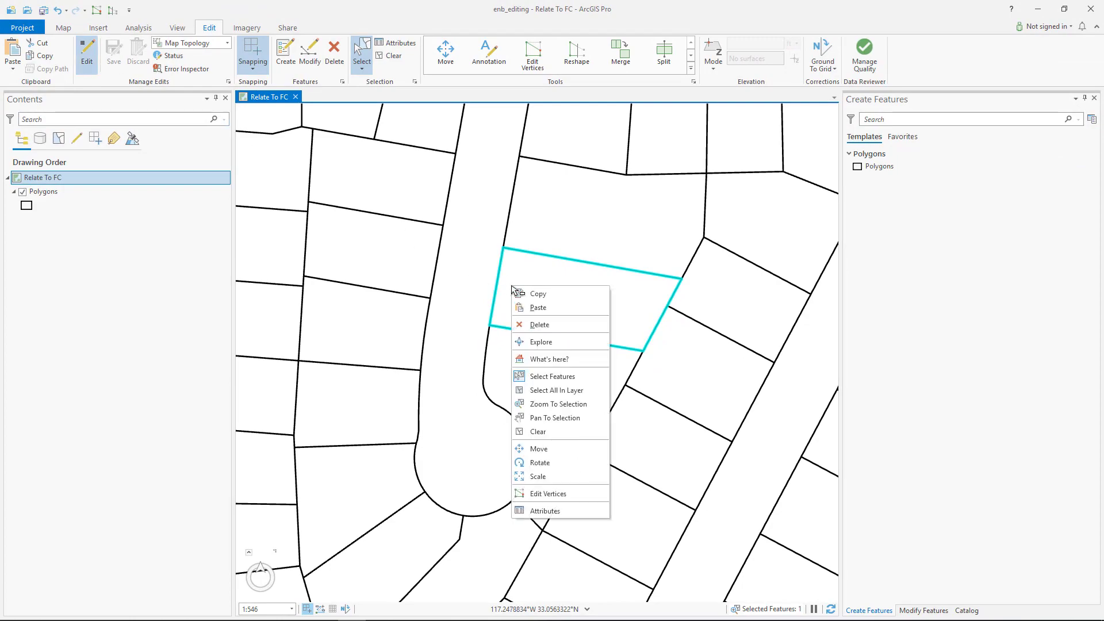
{"action": "left_click", "coordinate": [531, 320]}
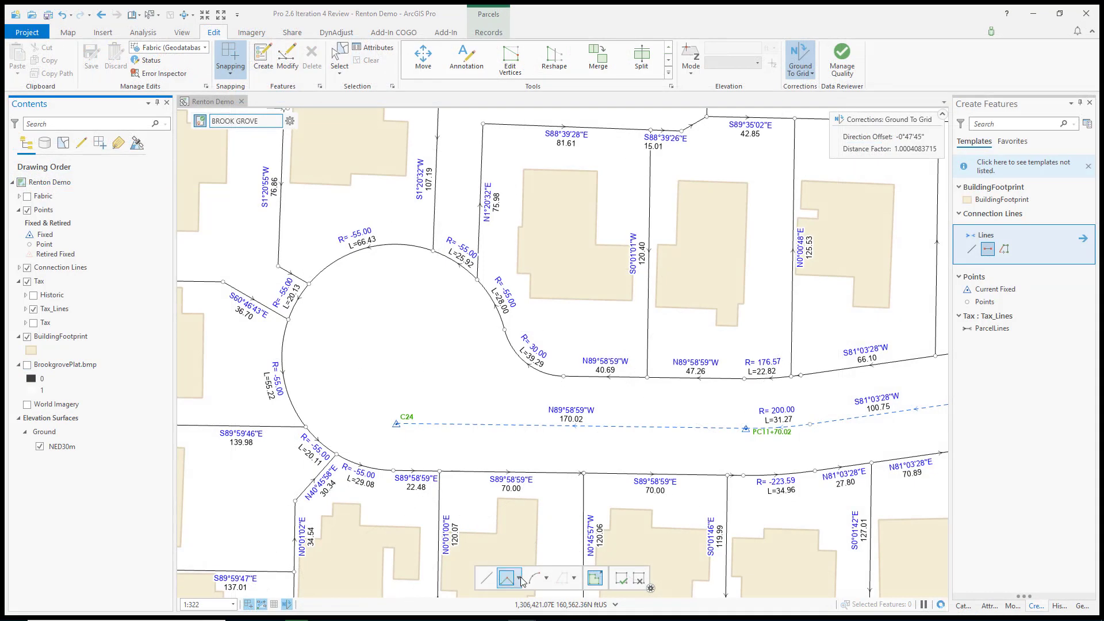
Step: Start a direction-distance construction for the connection line at point C24 with a direction of 0-1-1-1 in quadrant bearing
{"action": "left_click", "coordinate": [520, 580]}
{"action": "left_click", "coordinate": [507, 500]}
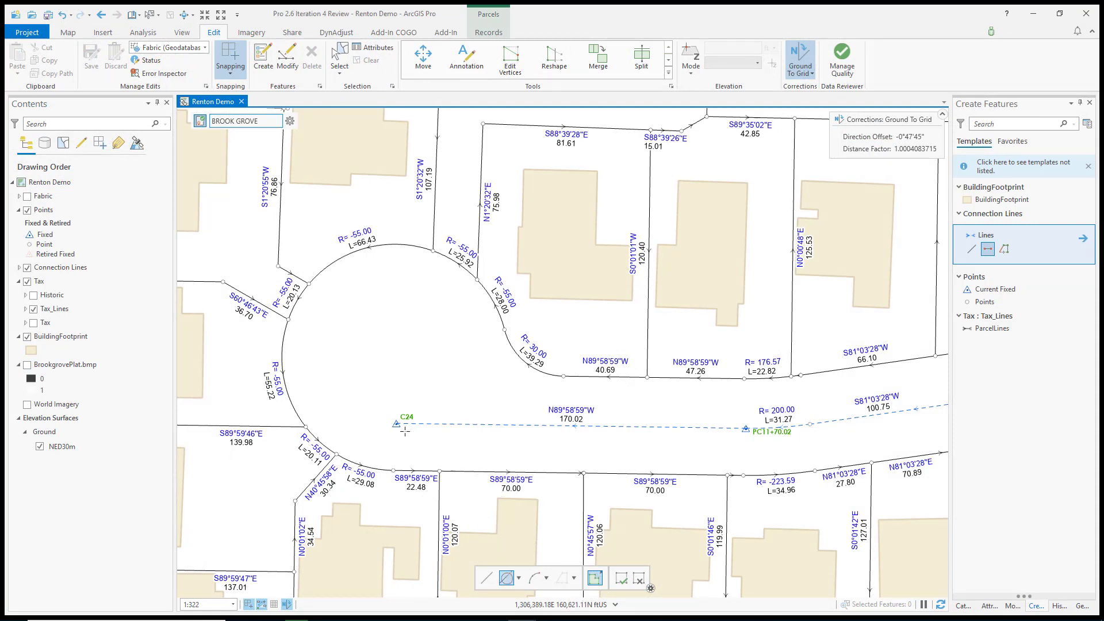
{"action": "right_click", "coordinate": [396, 374]}
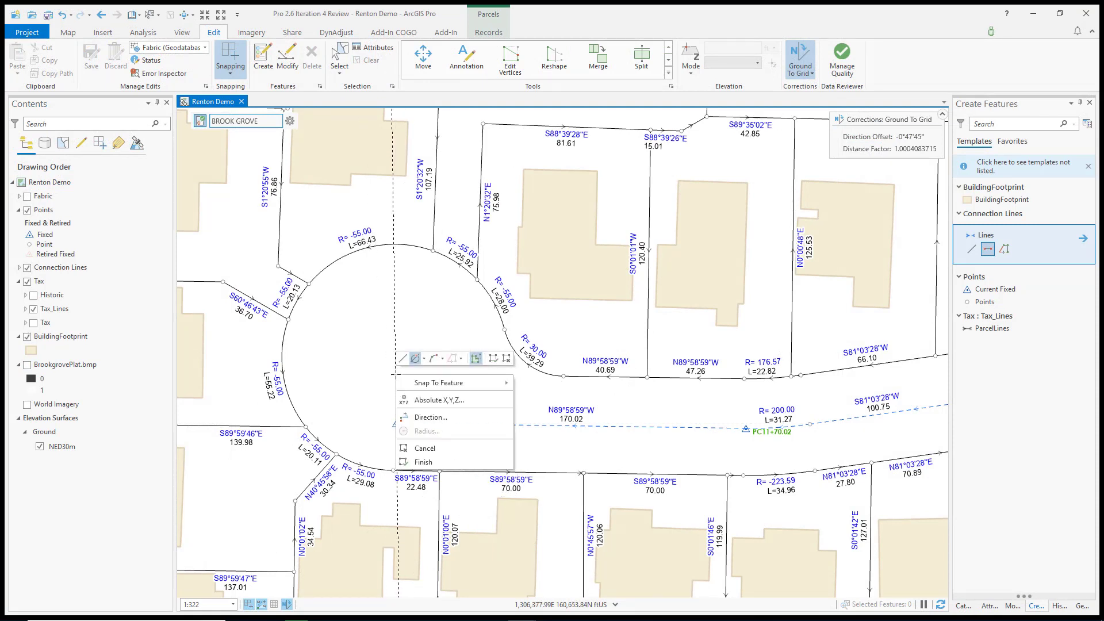
{"action": "left_click", "coordinate": [430, 417]}
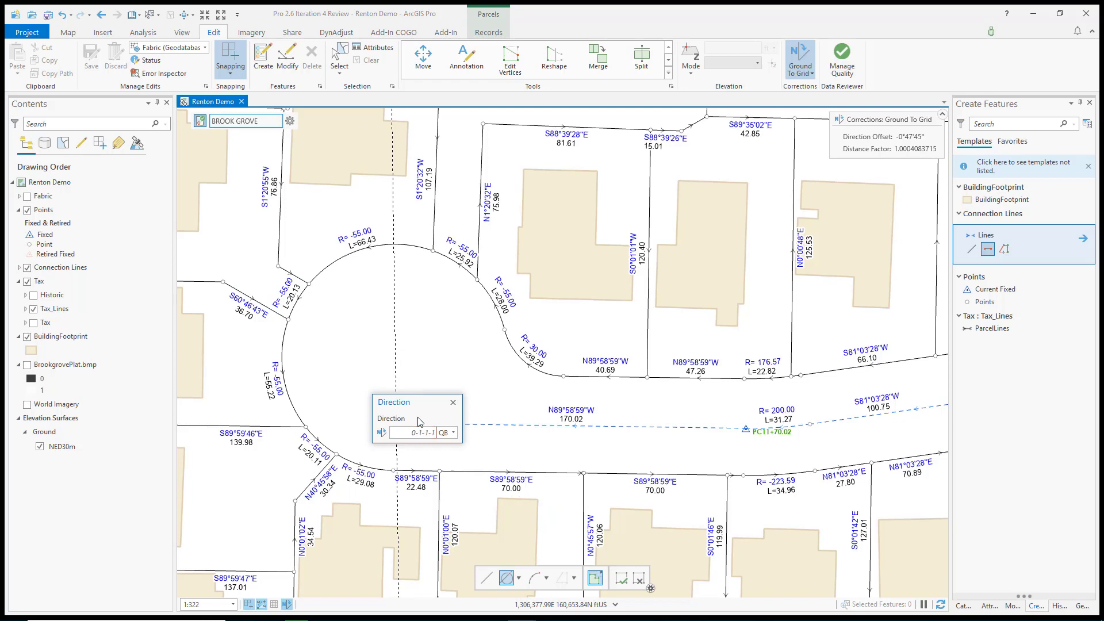
{"action": "key", "text": "Return"}
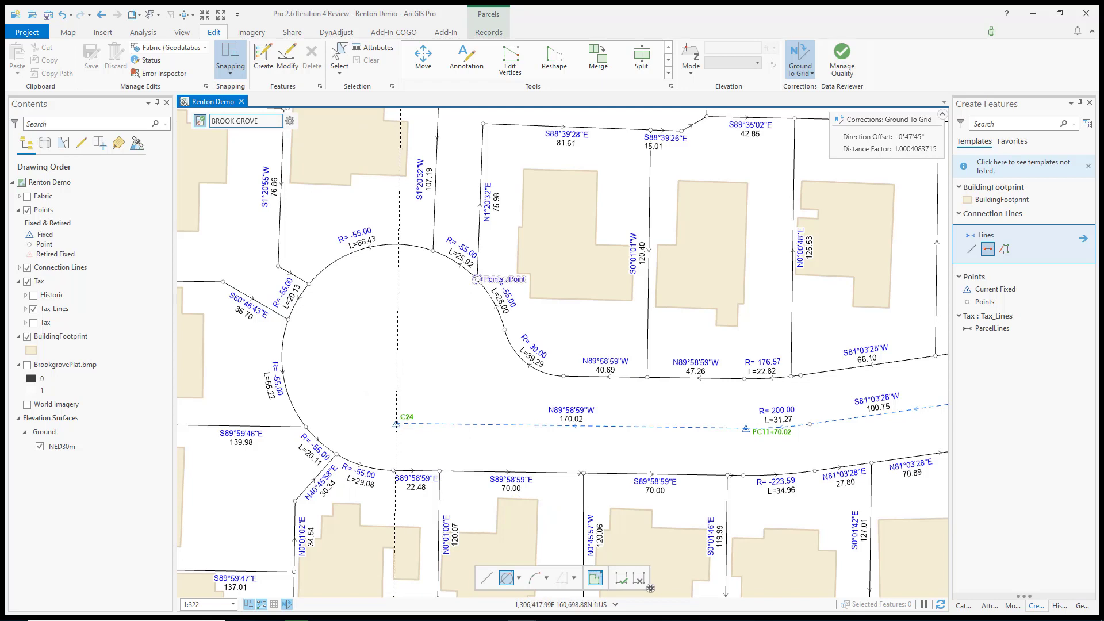
Step: Centre the construction circle on the parcel point between the 25.92 and 28.00 arcs and set its radius to 55 ft
{"action": "left_click", "coordinate": [477, 280]}
{"action": "right_click", "coordinate": [393, 331]}
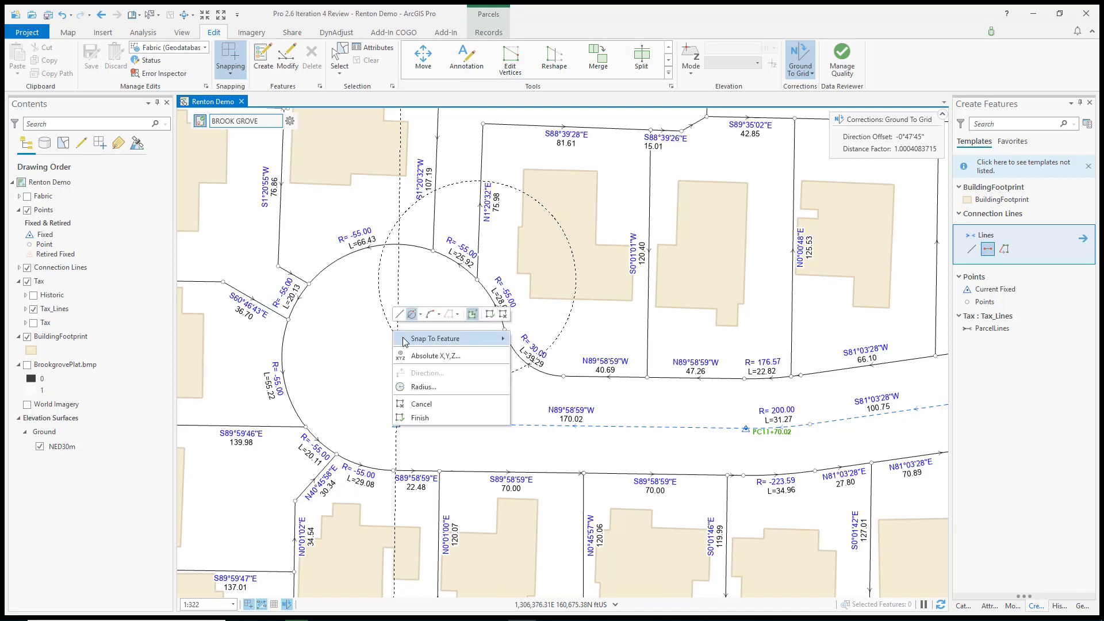
{"action": "left_click", "coordinate": [424, 387]}
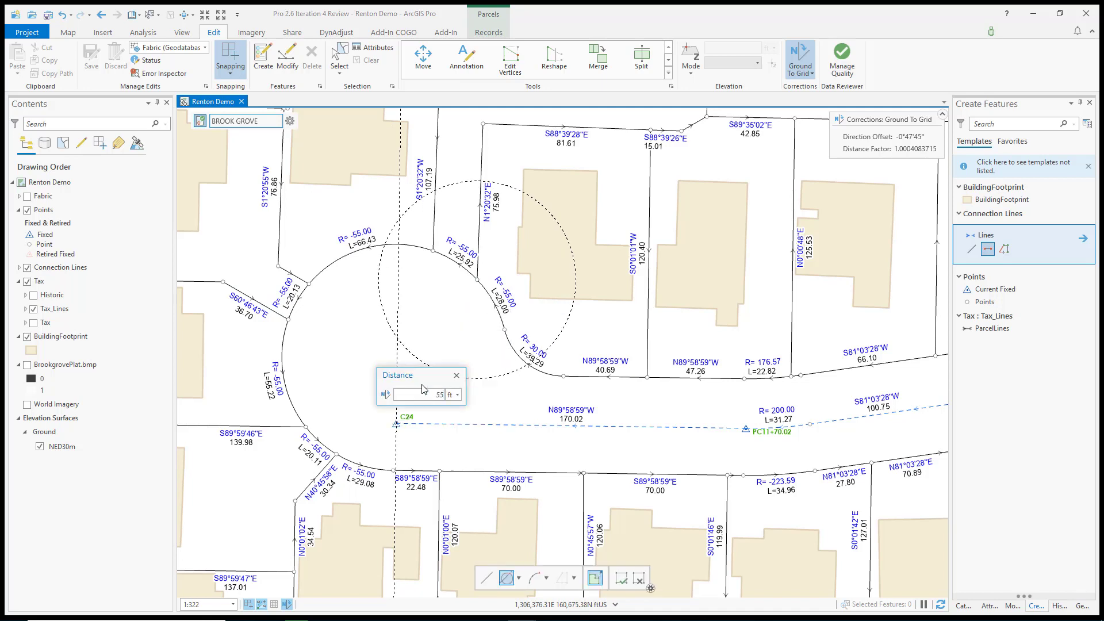
{"action": "key", "text": "Return"}
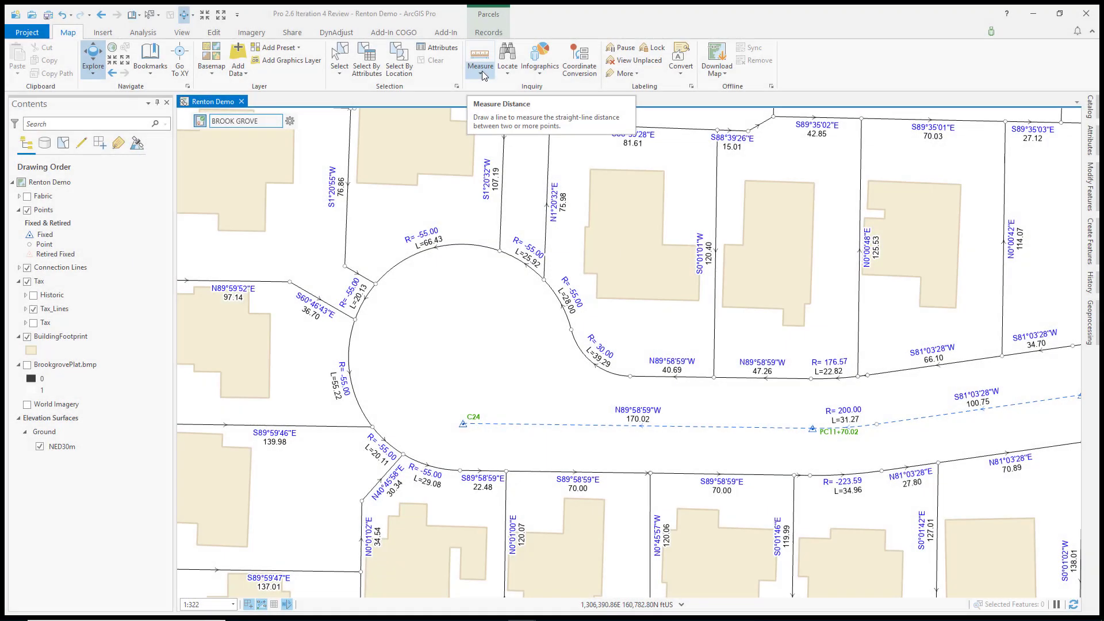
Step: Measure the direction and distance from point C24 to the control point at the east end of the dashed 170.02 connection line
{"action": "left_click", "coordinate": [481, 72]}
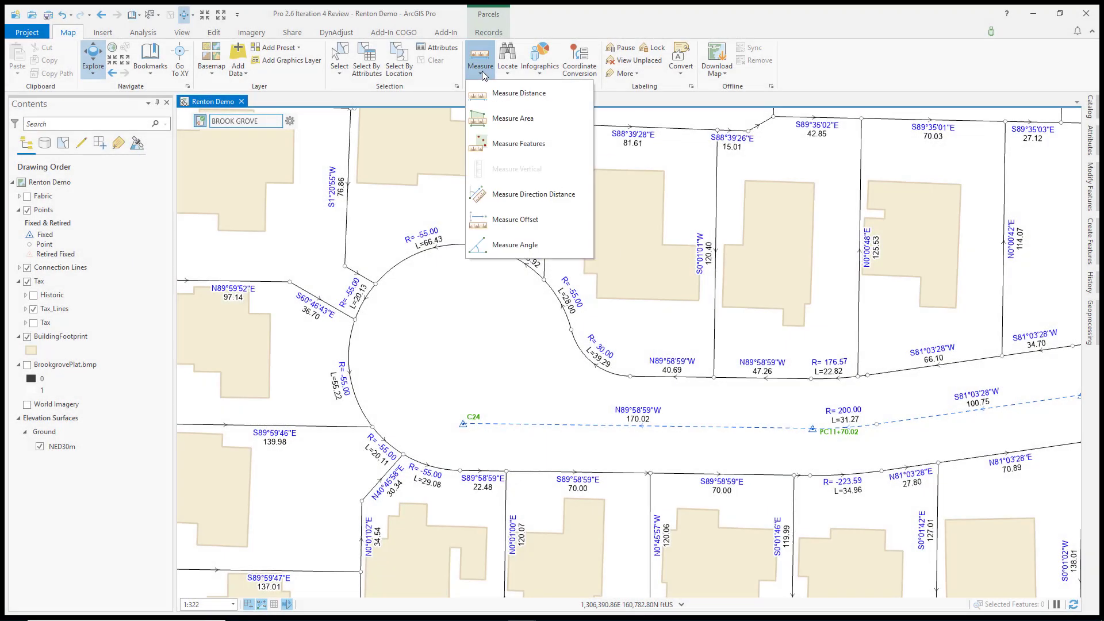
{"action": "left_click", "coordinate": [505, 196]}
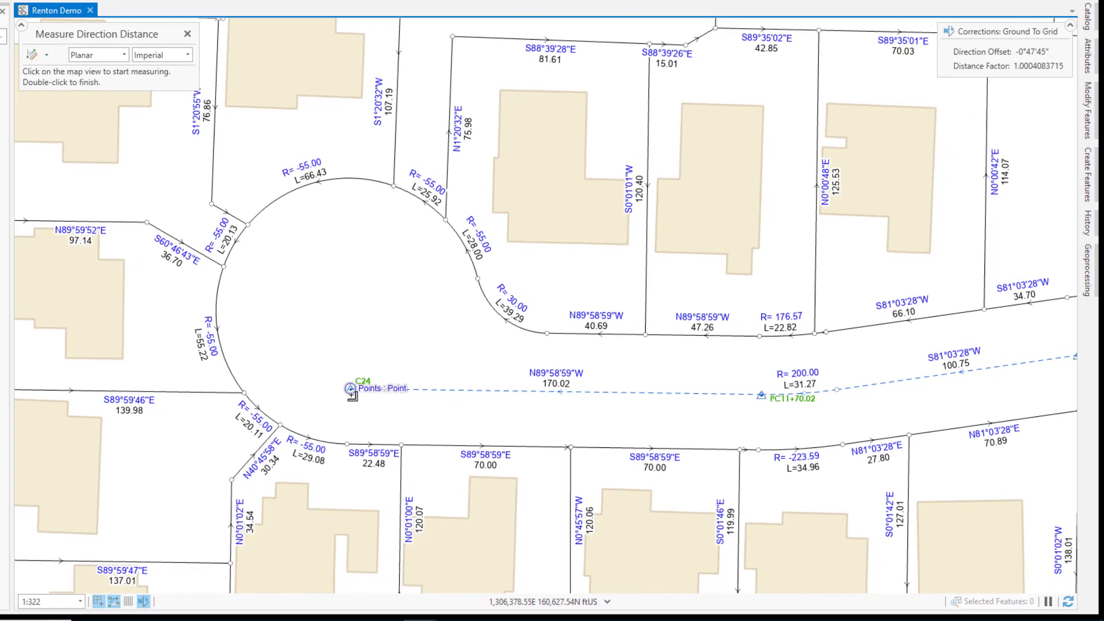
{"action": "left_click", "coordinate": [352, 394]}
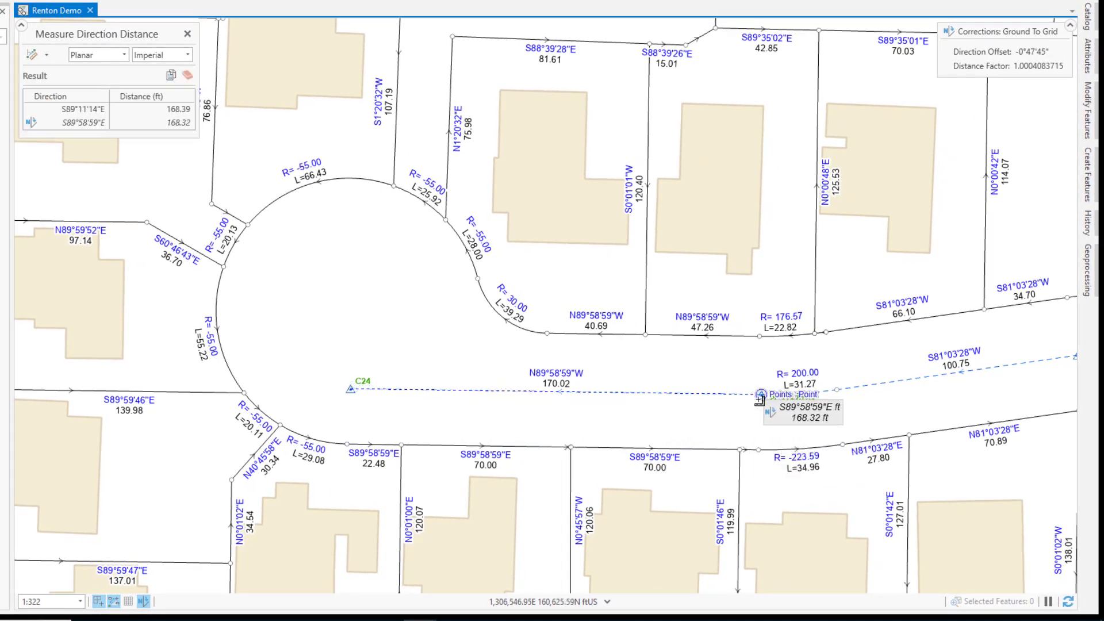
{"action": "left_click", "coordinate": [759, 396]}
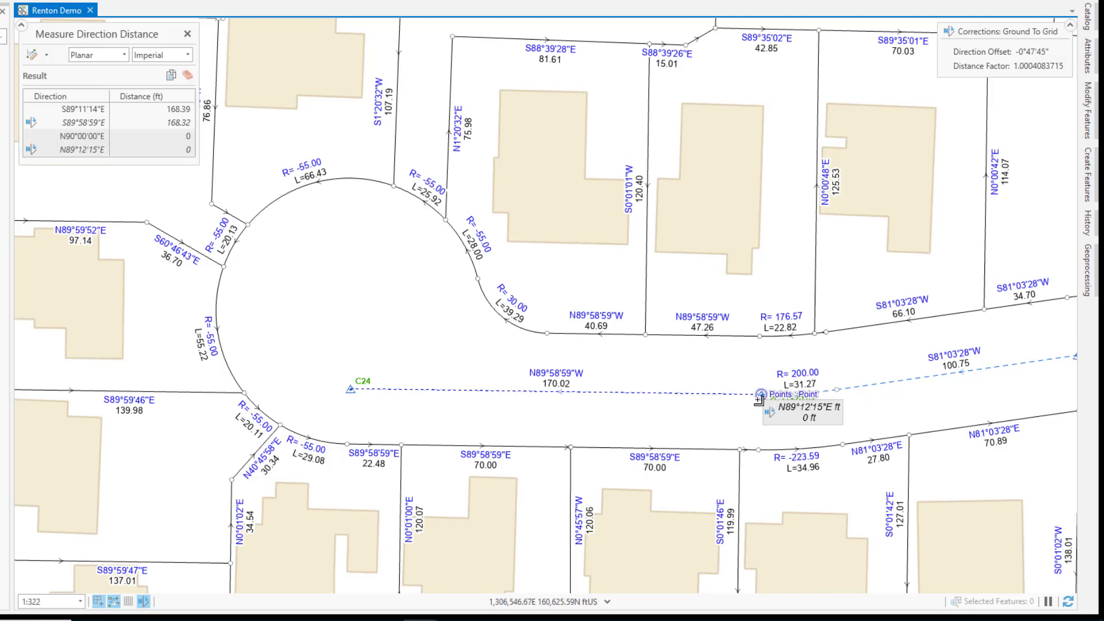
Step: Measure offsets from the 47.26 parcel boundary line to the corners of the building footprint north of it
{"action": "left_click", "coordinate": [46, 56]}
{"action": "left_click", "coordinate": [75, 148]}
{"action": "left_click", "coordinate": [645, 335]}
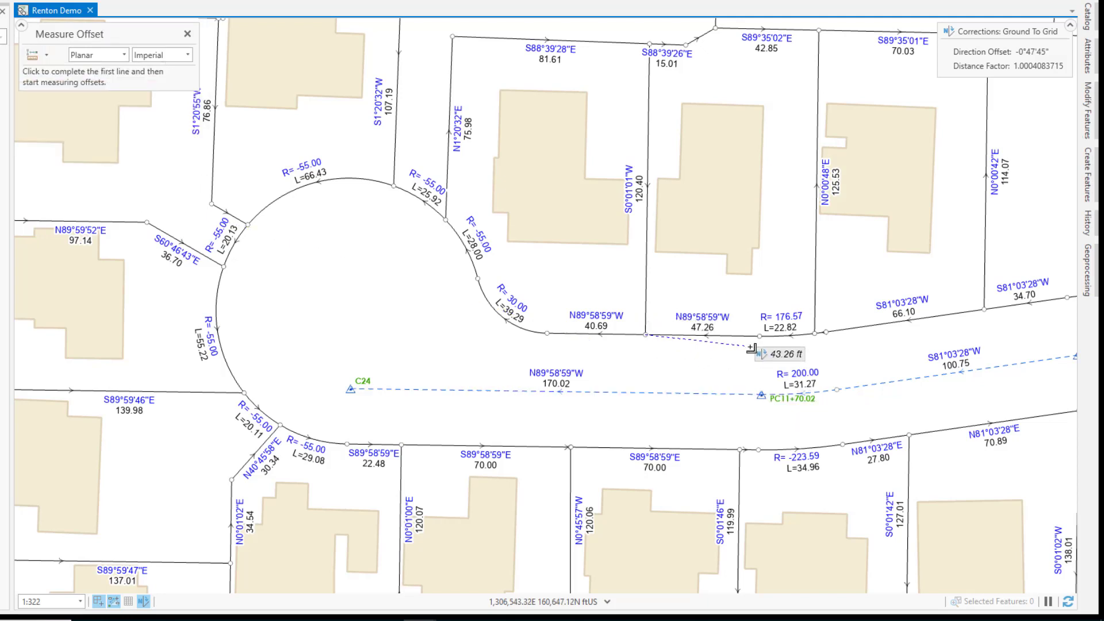
{"action": "left_click", "coordinate": [760, 336]}
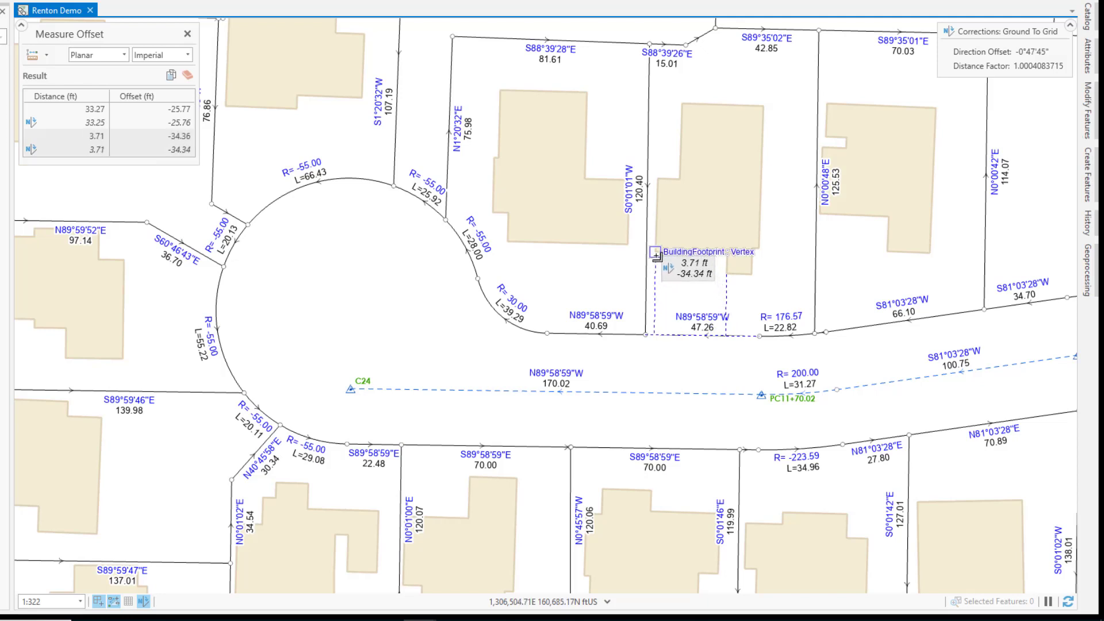
Step: Measure an angle using the building footprint's edge north of the 40.69 boundary line as the first line
{"action": "left_click", "coordinate": [46, 55]}
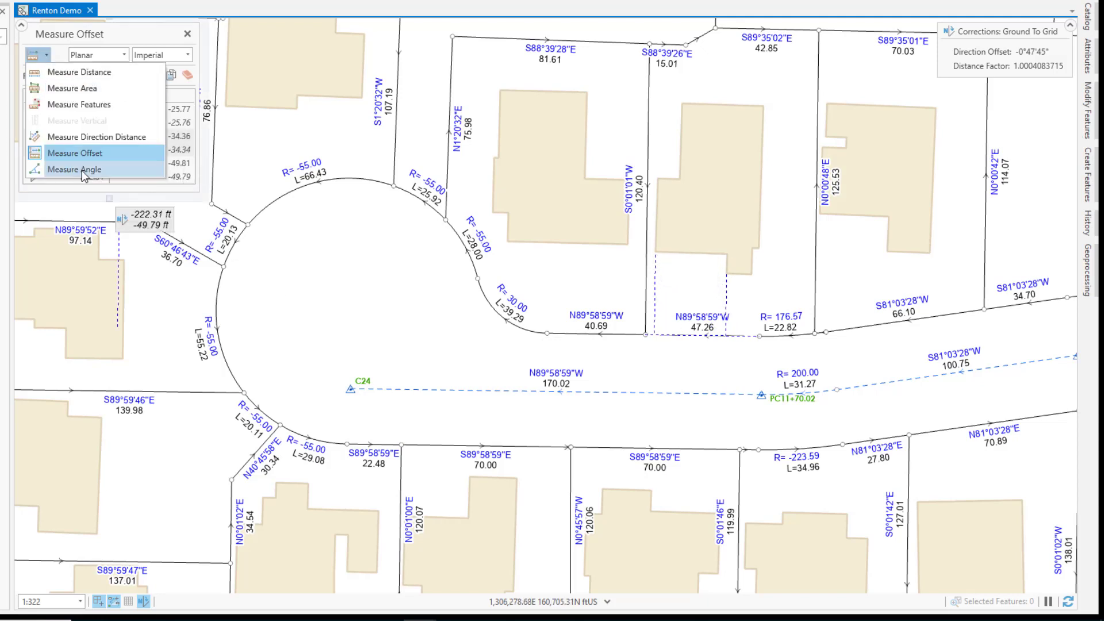
{"action": "left_click", "coordinate": [113, 171]}
{"action": "left_click", "coordinate": [586, 179]}
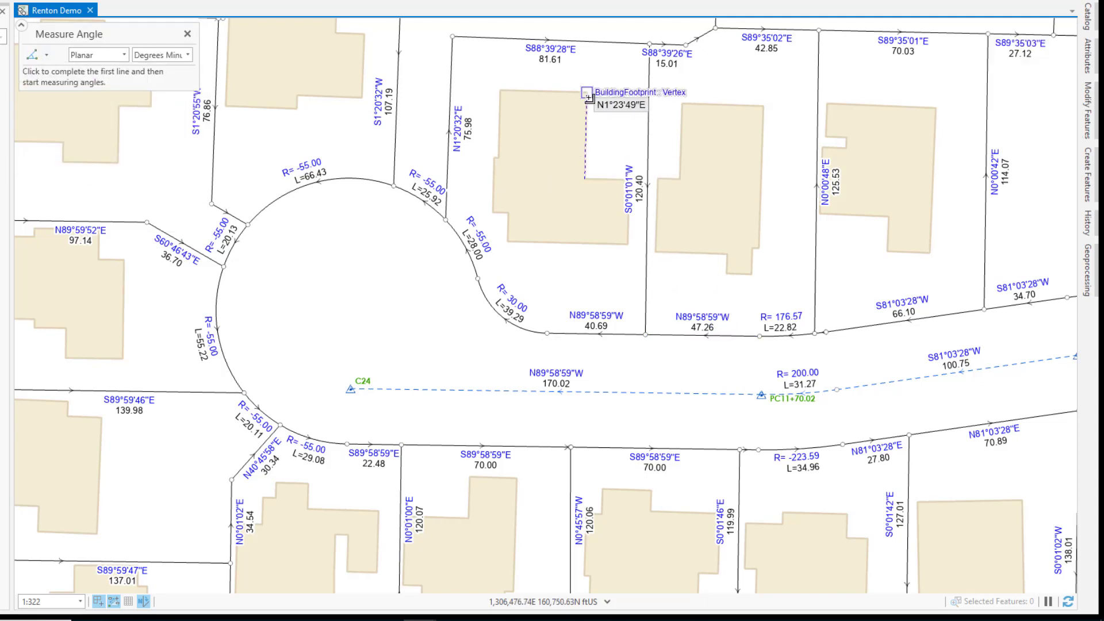
{"action": "left_click", "coordinate": [586, 93]}
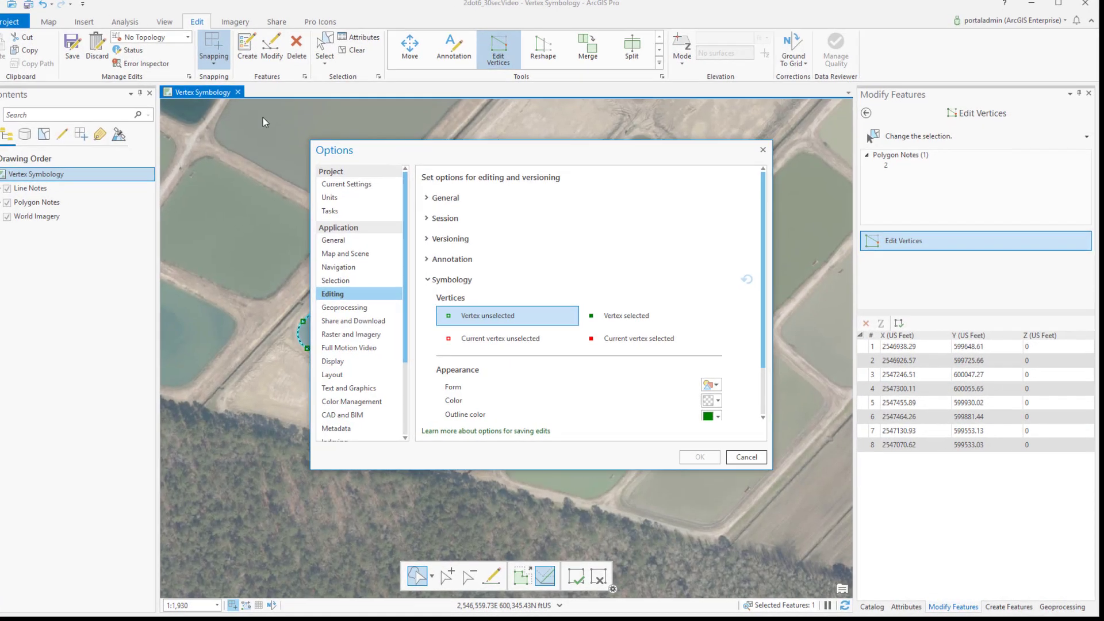
Step: Give the unselected and current unselected vertex symbols a circle form with white fill in the Editing symbology options
{"action": "left_click", "coordinate": [638, 316]}
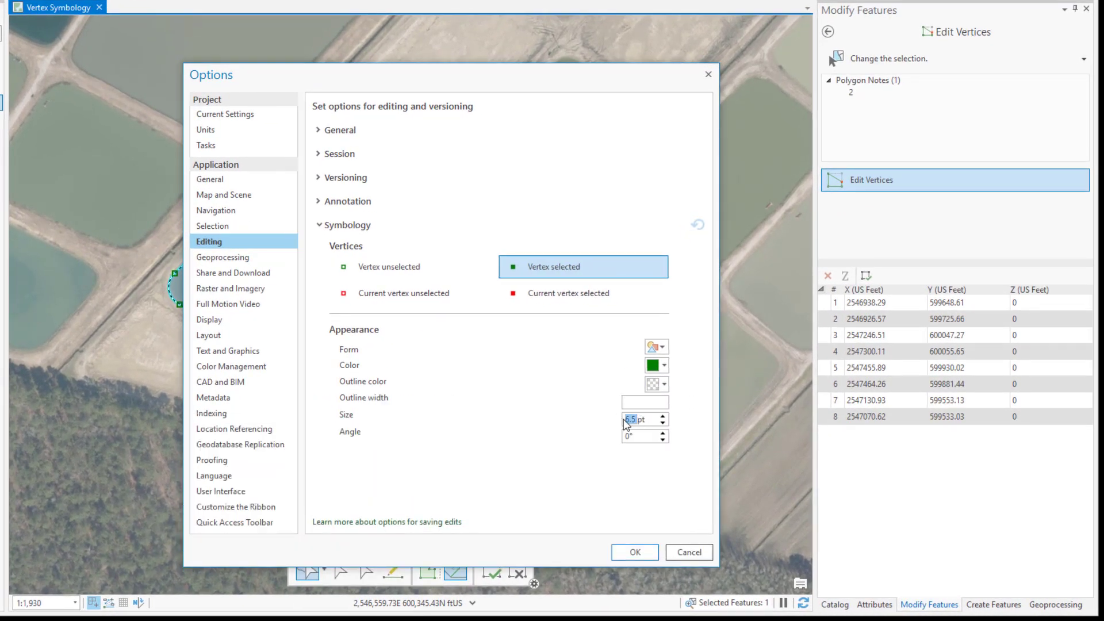
{"action": "left_click", "coordinate": [440, 274]}
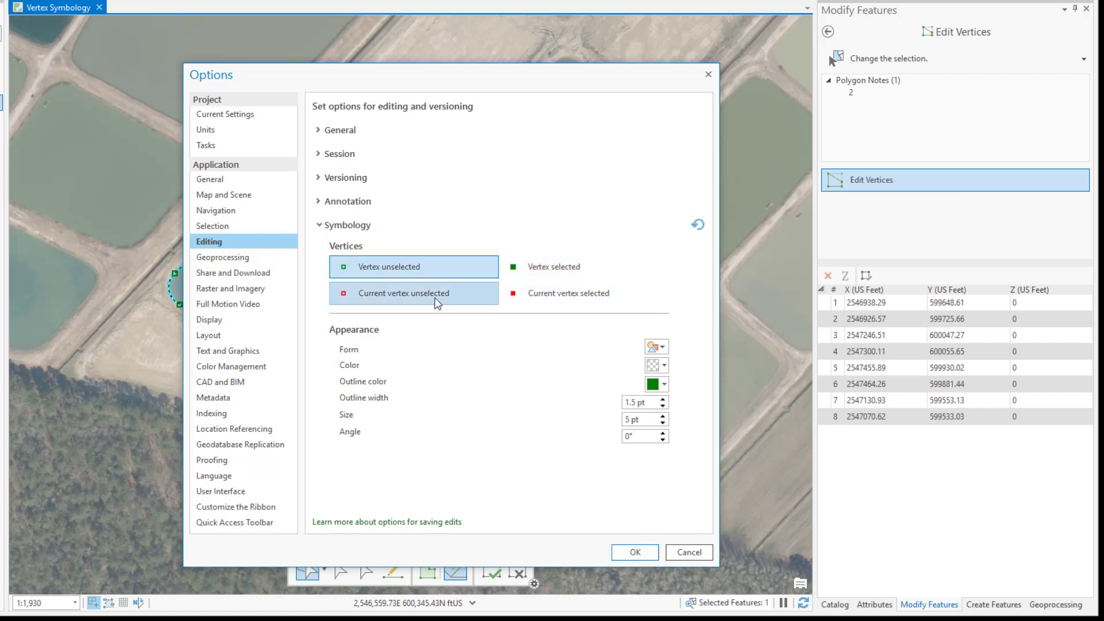
{"action": "left_click", "coordinate": [661, 351]}
{"action": "left_click", "coordinate": [665, 367]}
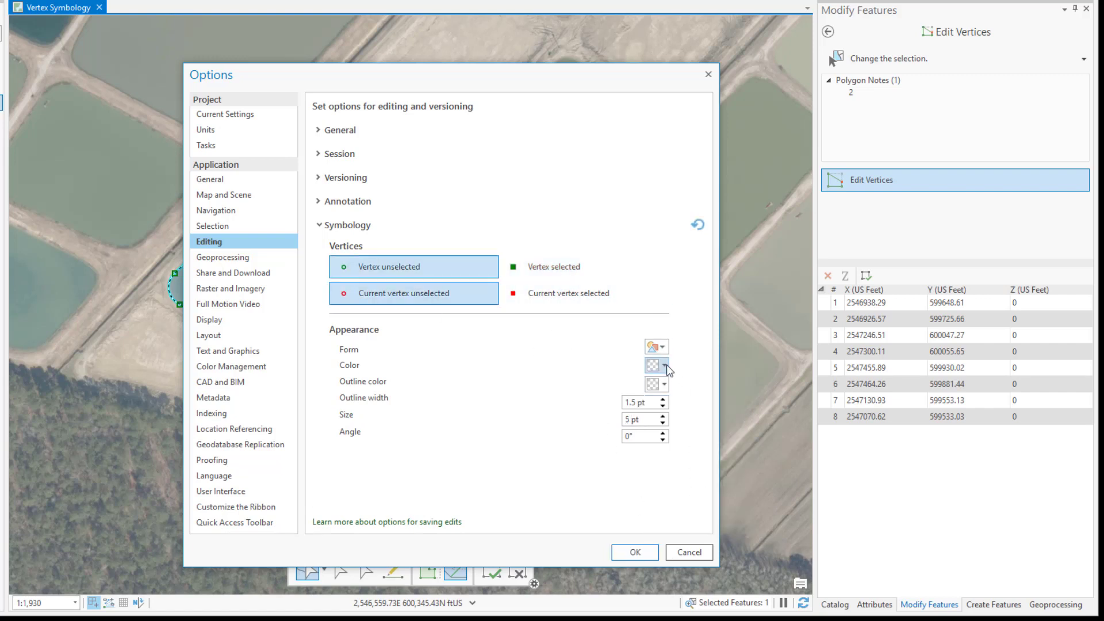
{"action": "left_click", "coordinate": [665, 366]}
{"action": "left_click", "coordinate": [657, 429]}
{"action": "left_click", "coordinate": [635, 553]}
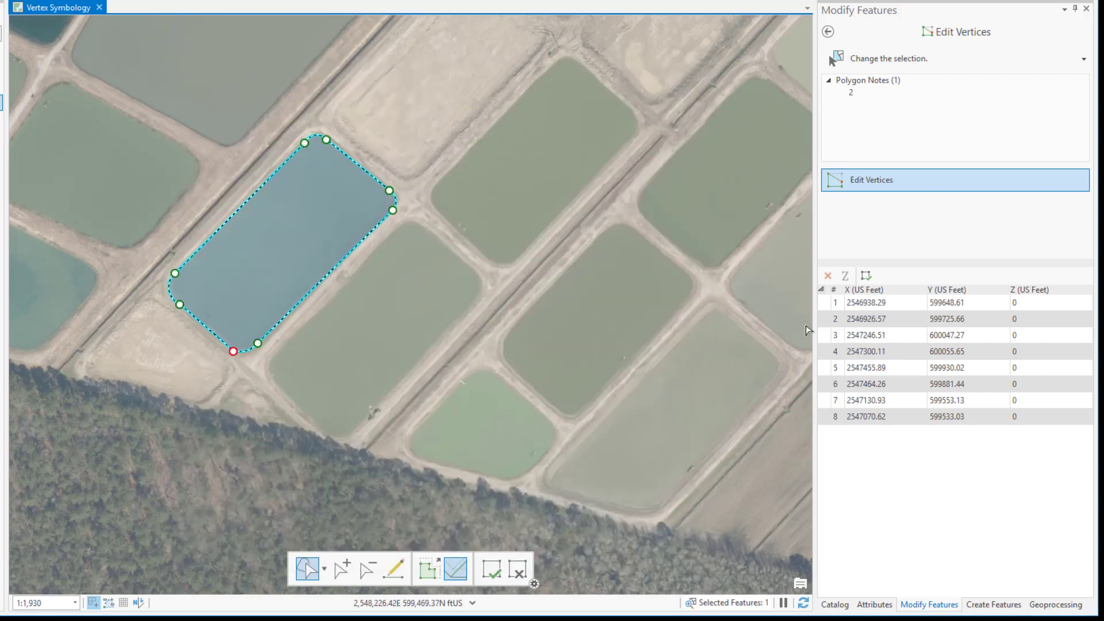
Step: Highlight vertices 5, 6 and 7 of the pond polygon one after another from its coordinate table
{"action": "left_click", "coordinate": [823, 368]}
{"action": "left_click", "coordinate": [827, 383]}
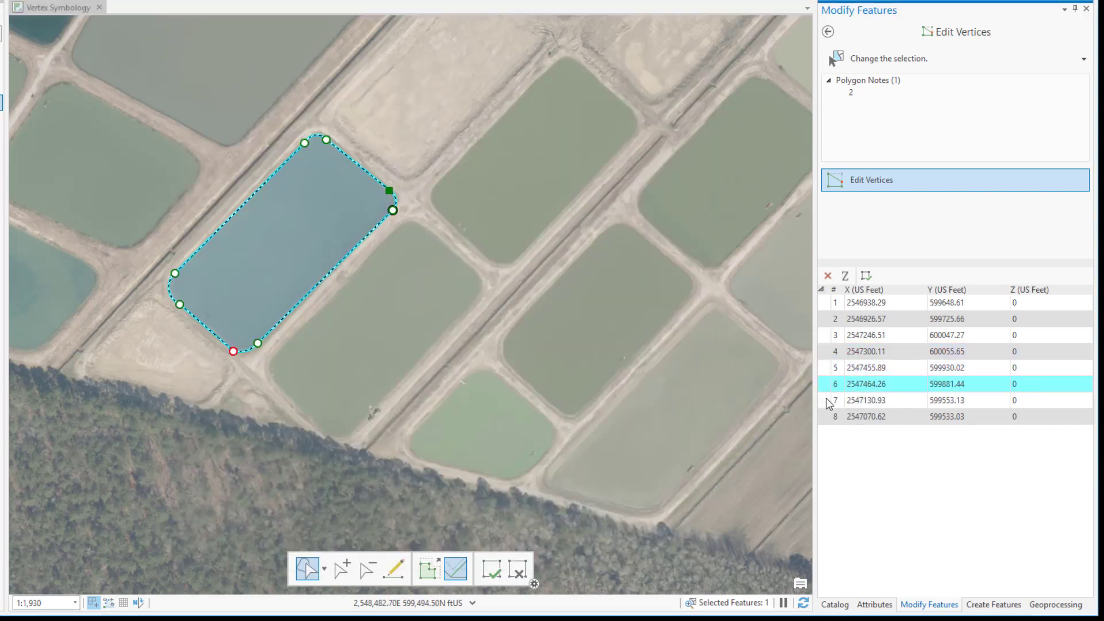
{"action": "left_click", "coordinate": [828, 401]}
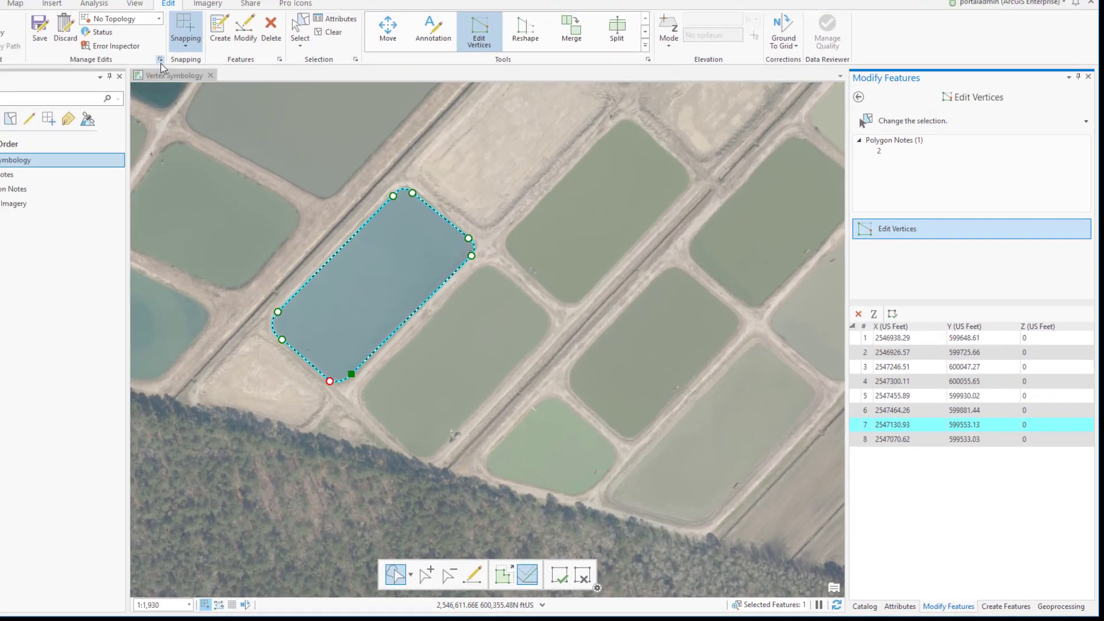
Step: Reset the vertex symbology in the Editing options to its default values and apply the options
{"action": "left_click", "coordinate": [160, 59]}
{"action": "left_click", "coordinate": [735, 268]}
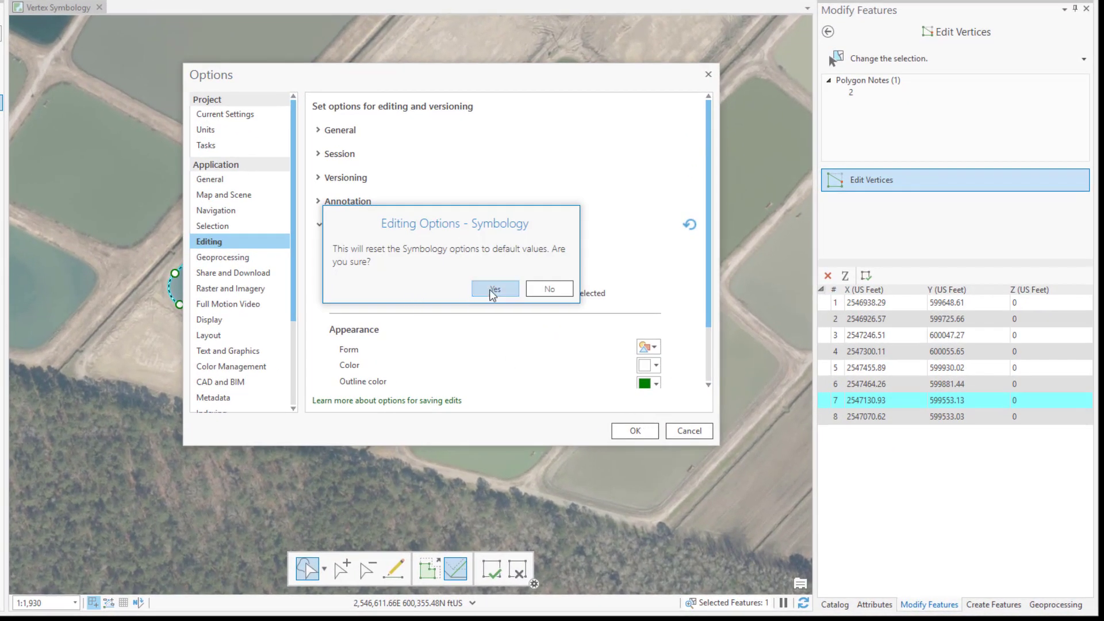
{"action": "left_click", "coordinate": [493, 289]}
{"action": "left_click", "coordinate": [635, 431]}
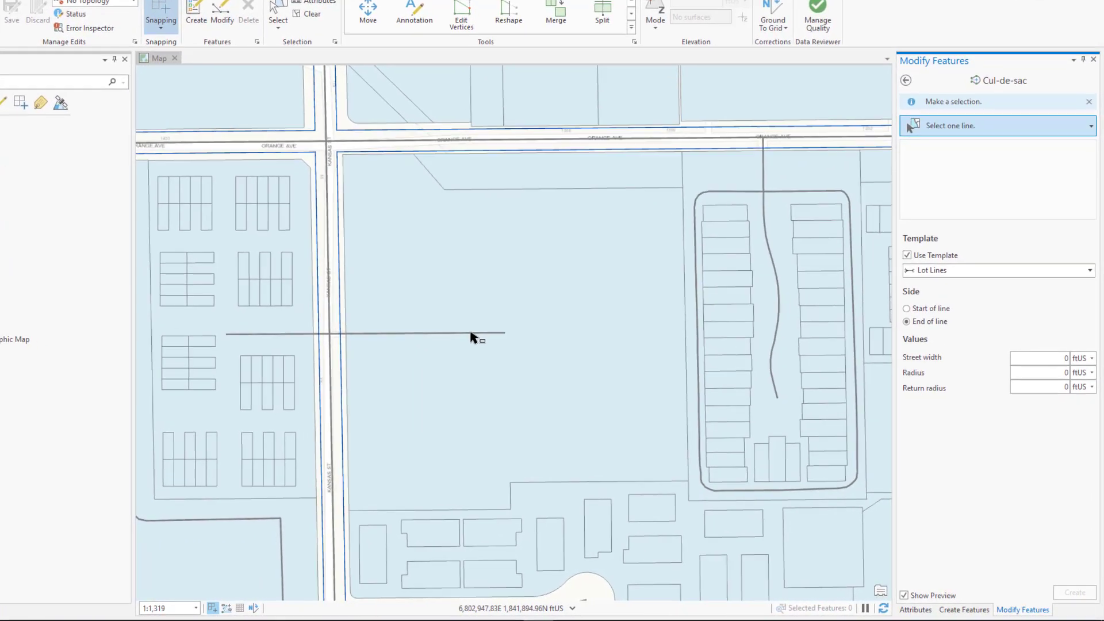
Step: Create a cul-de-sac at the end of the centerline east of Kansas St using the Roads template, street width 60, radius 50 and return radius 50 ftUS
{"action": "left_click", "coordinate": [471, 332]}
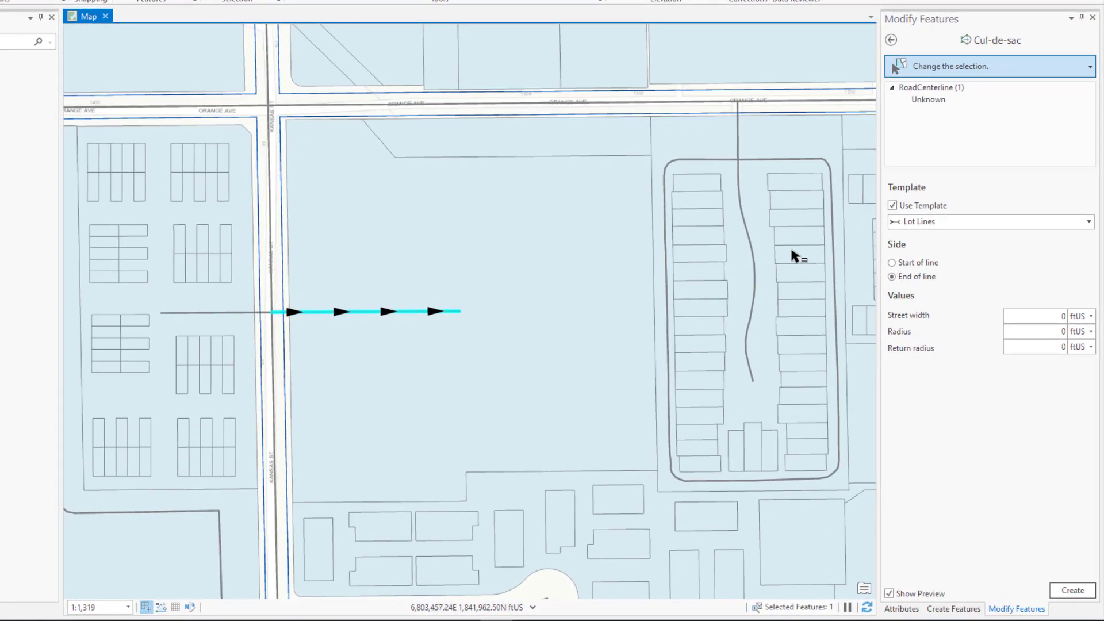
{"action": "left_click", "coordinate": [919, 223]}
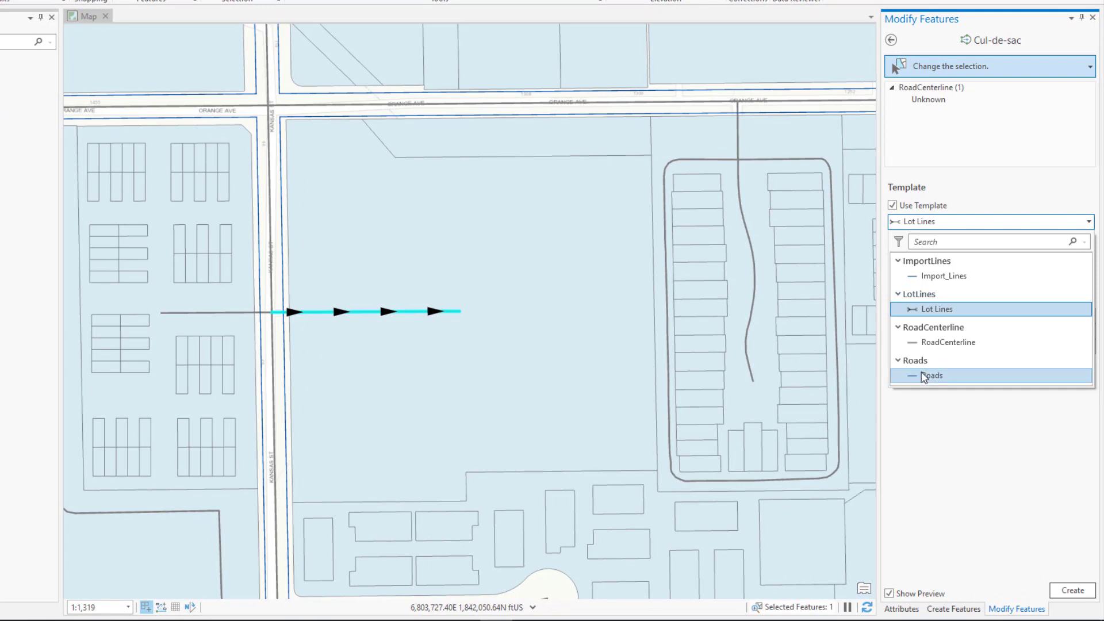
{"action": "left_click", "coordinate": [924, 376]}
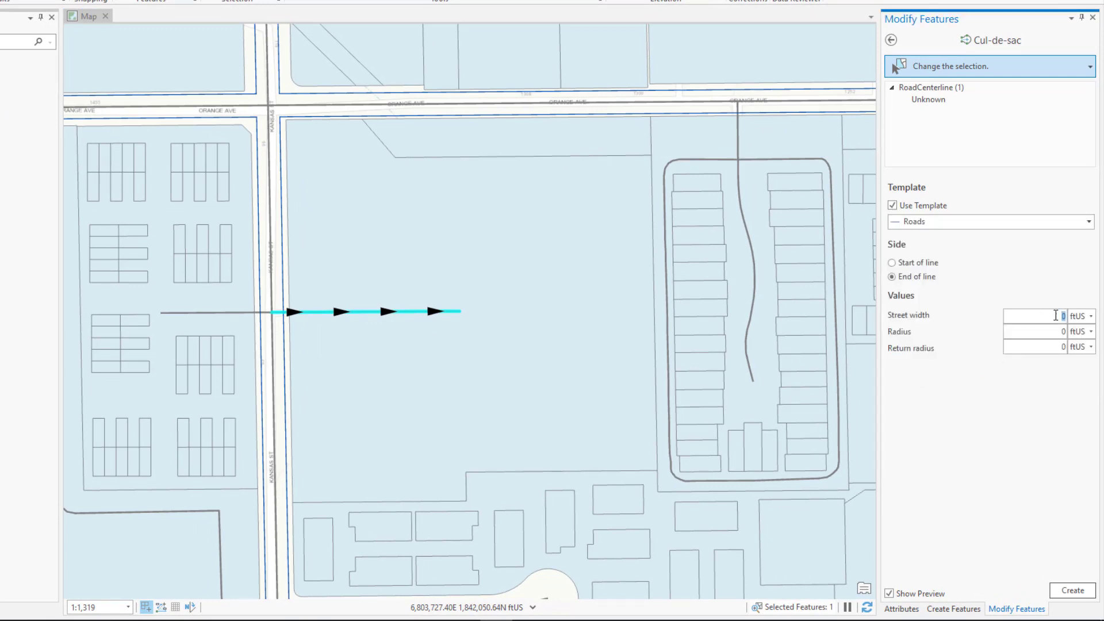
{"action": "type", "text": "6"}
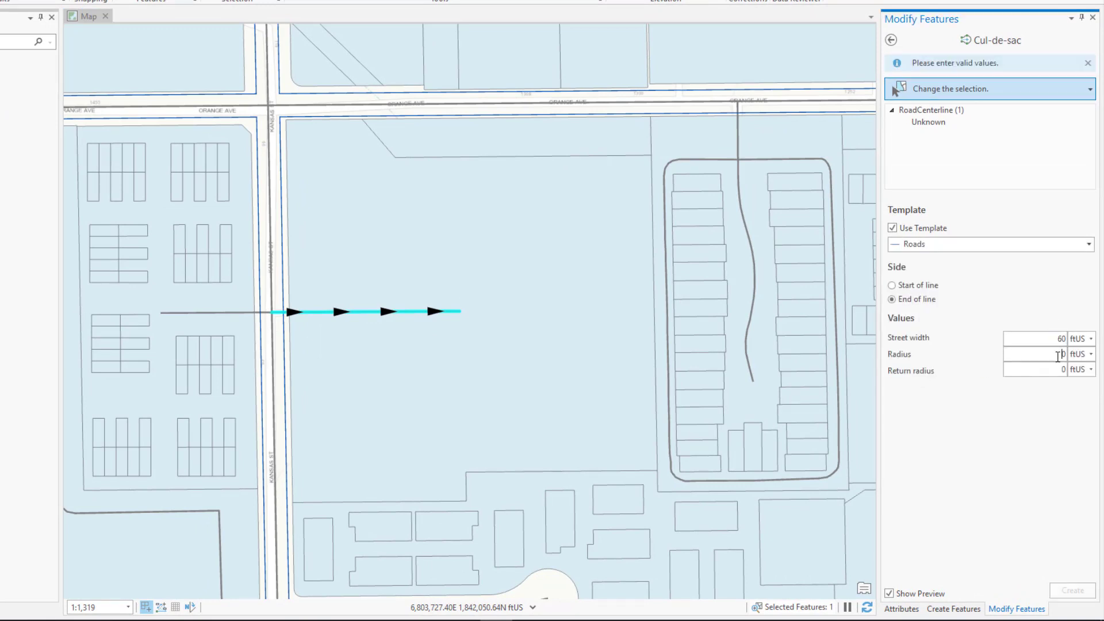
{"action": "left_click", "coordinate": [1057, 354]}
{"action": "type", "text": "50"}
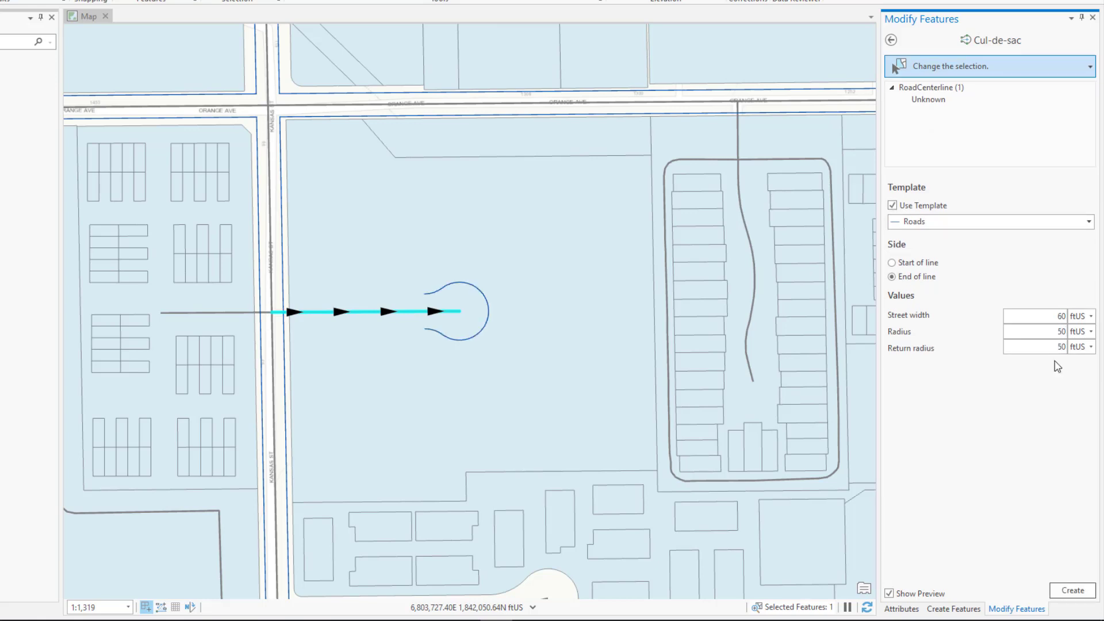
{"action": "left_click", "coordinate": [1063, 594]}
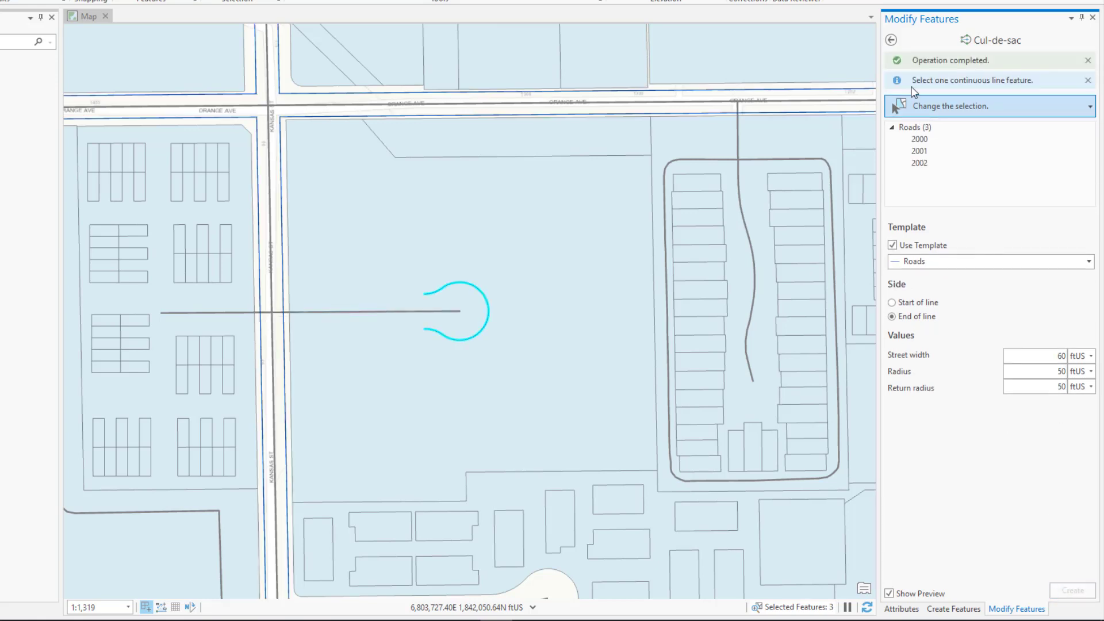
Step: Draw Roads lines from both open ends of the cul-de-sac to the east edge line of Kansas St, splitting that edge
{"action": "left_click", "coordinate": [890, 39]}
{"action": "left_click", "coordinate": [943, 610]}
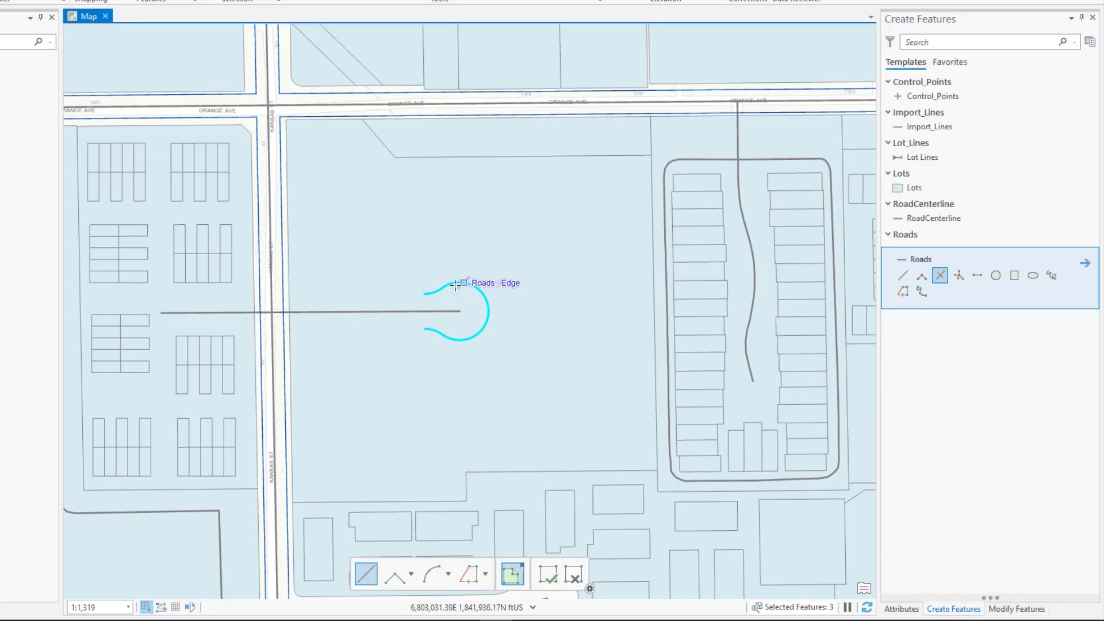
{"action": "double_click", "coordinate": [284, 294]}
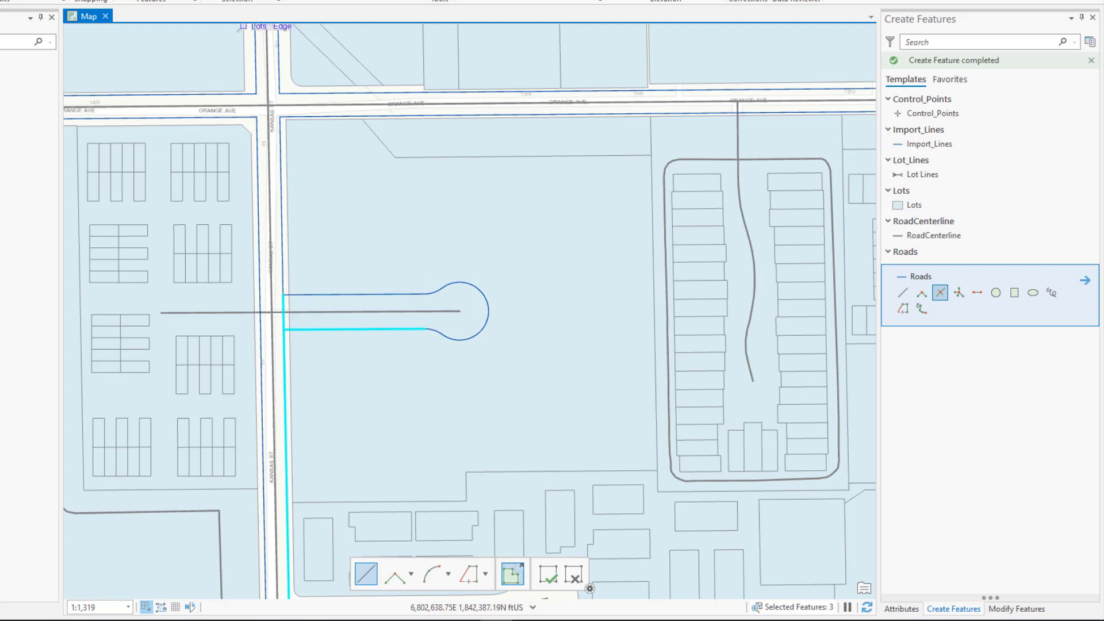
{"action": "left_click", "coordinate": [267, 1]}
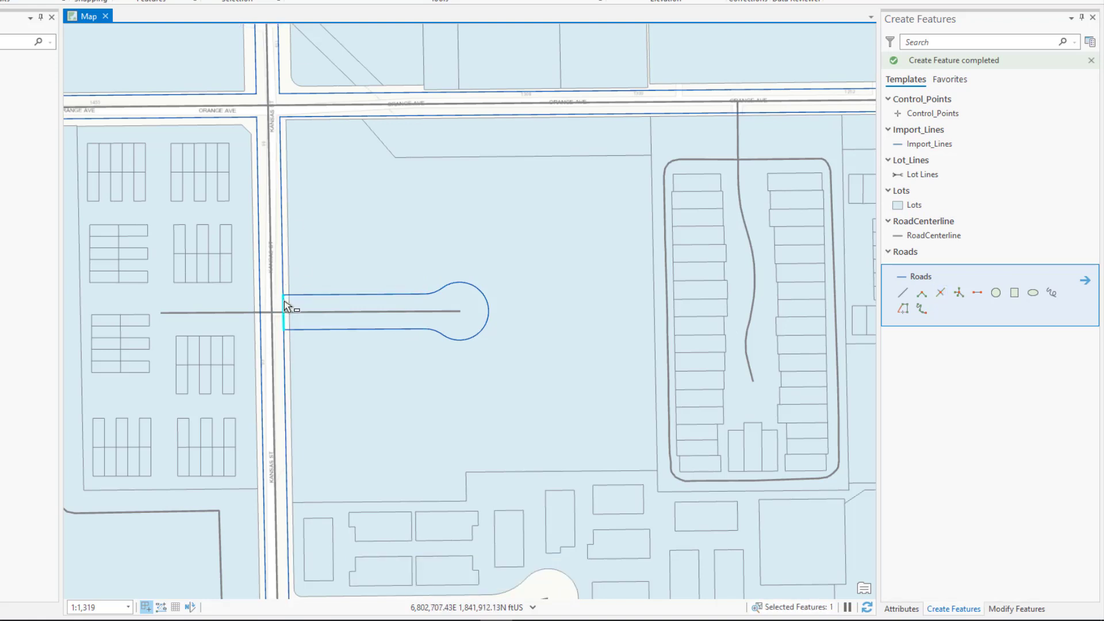
{"action": "right_click", "coordinate": [284, 302]}
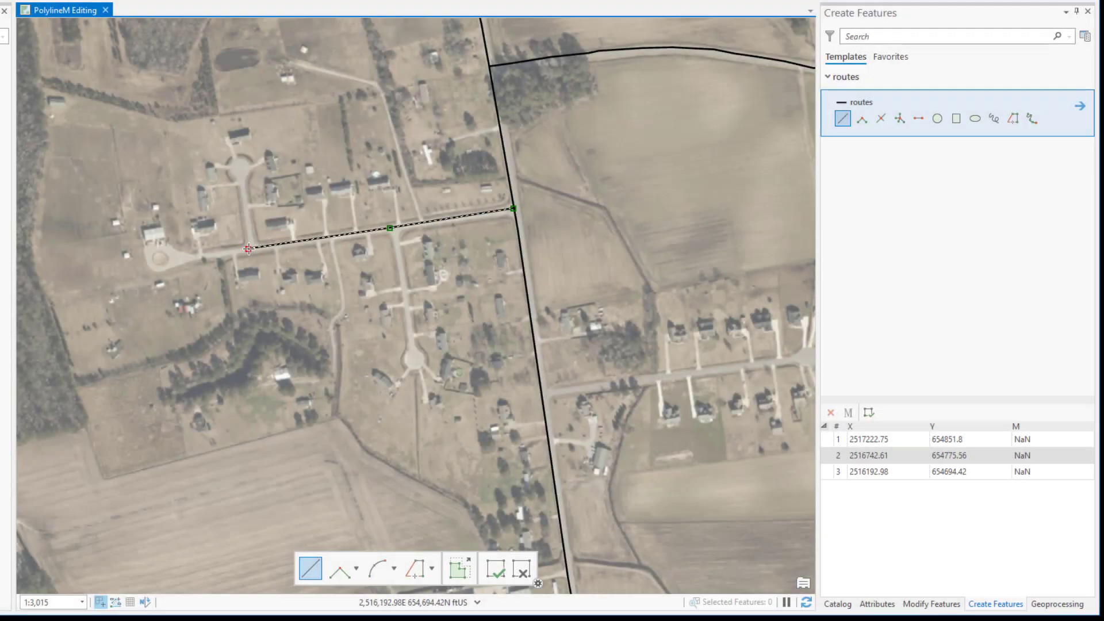
Step: Set the route sketch's measures from 0 to 75, extend it west to the turnaround and finish the route
{"action": "right_click", "coordinate": [248, 248]}
{"action": "mouse_move", "coordinate": [267, 264]}
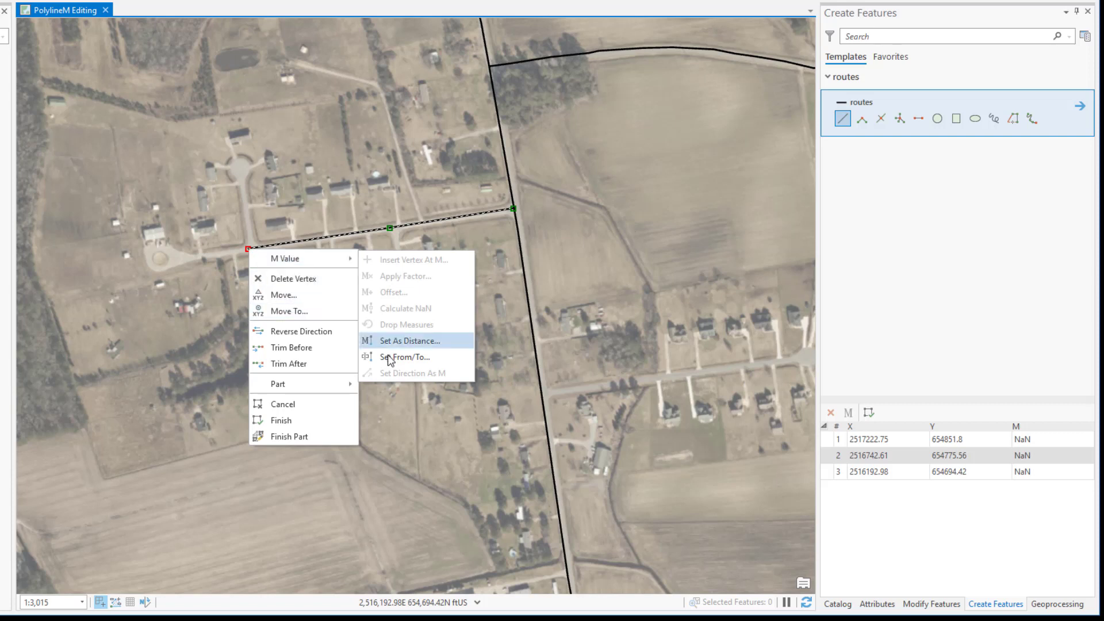
{"action": "left_click", "coordinate": [391, 356]}
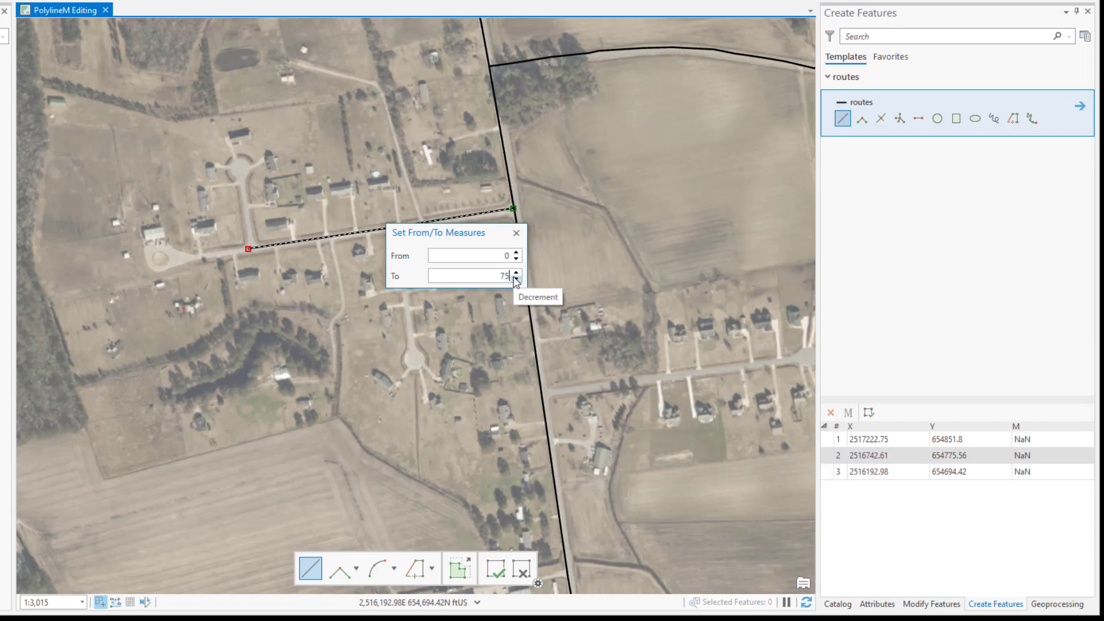
{"action": "key", "text": "Return"}
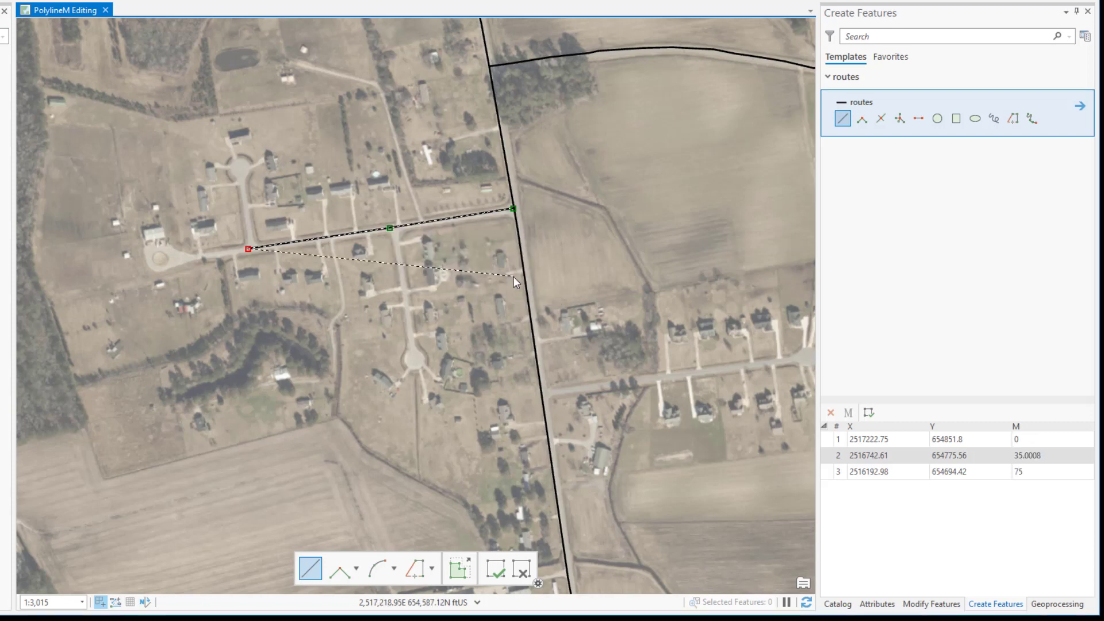
{"action": "double_click", "coordinate": [195, 254]}
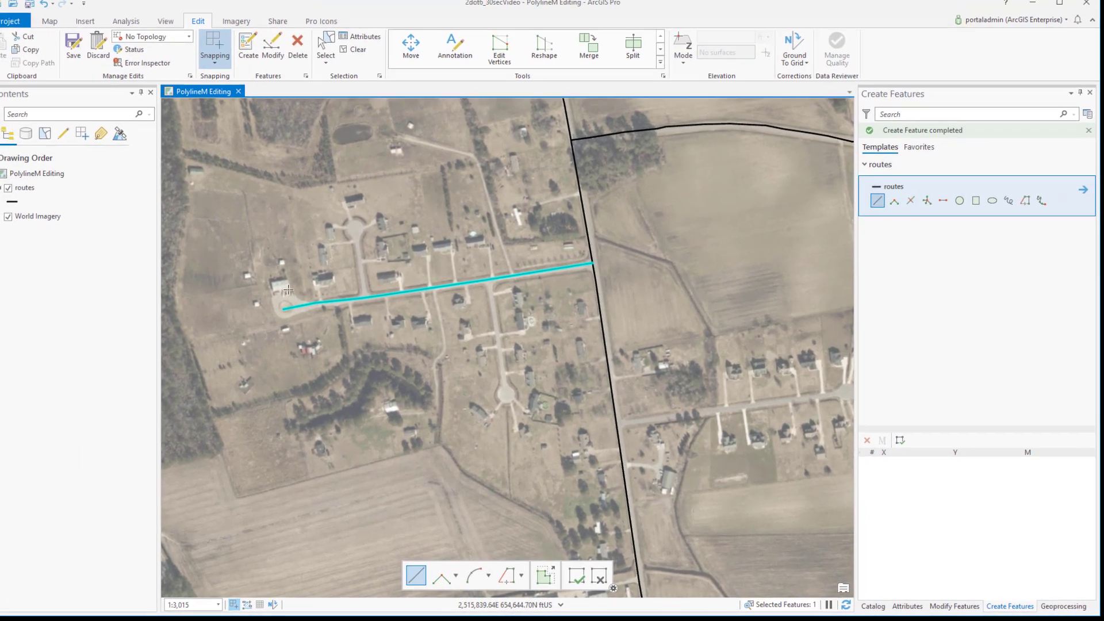
Step: Edit the vertices of the new route and insert a vertex at measure 50
{"action": "left_click", "coordinate": [499, 52]}
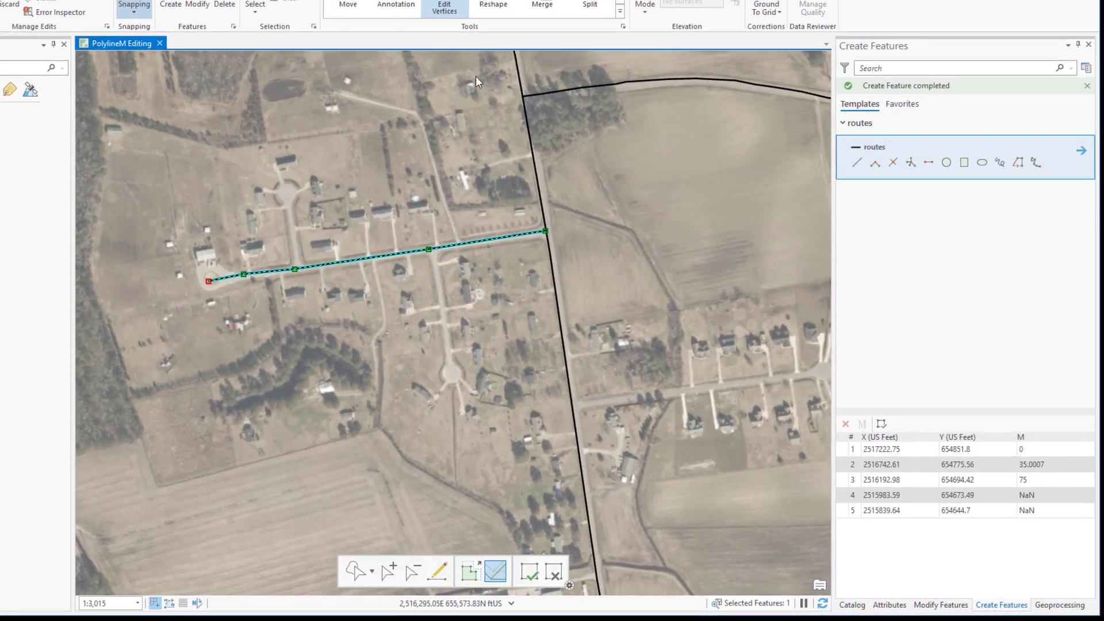
{"action": "right_click", "coordinate": [383, 255]}
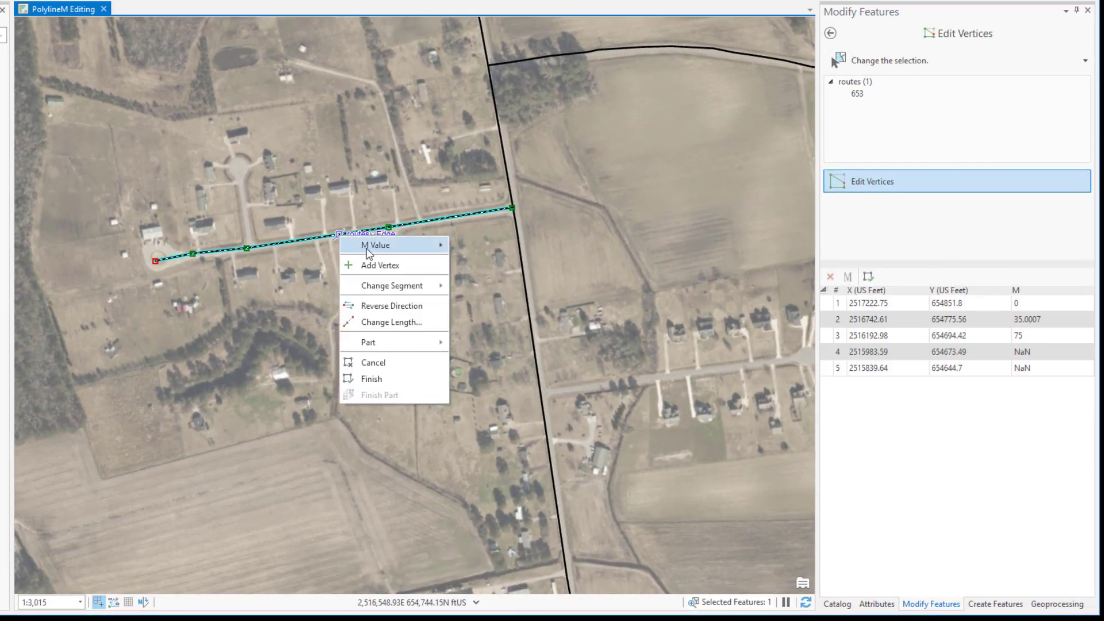
{"action": "mouse_move", "coordinate": [368, 254]}
{"action": "left_click", "coordinate": [481, 247]}
{"action": "type", "text": "5"}
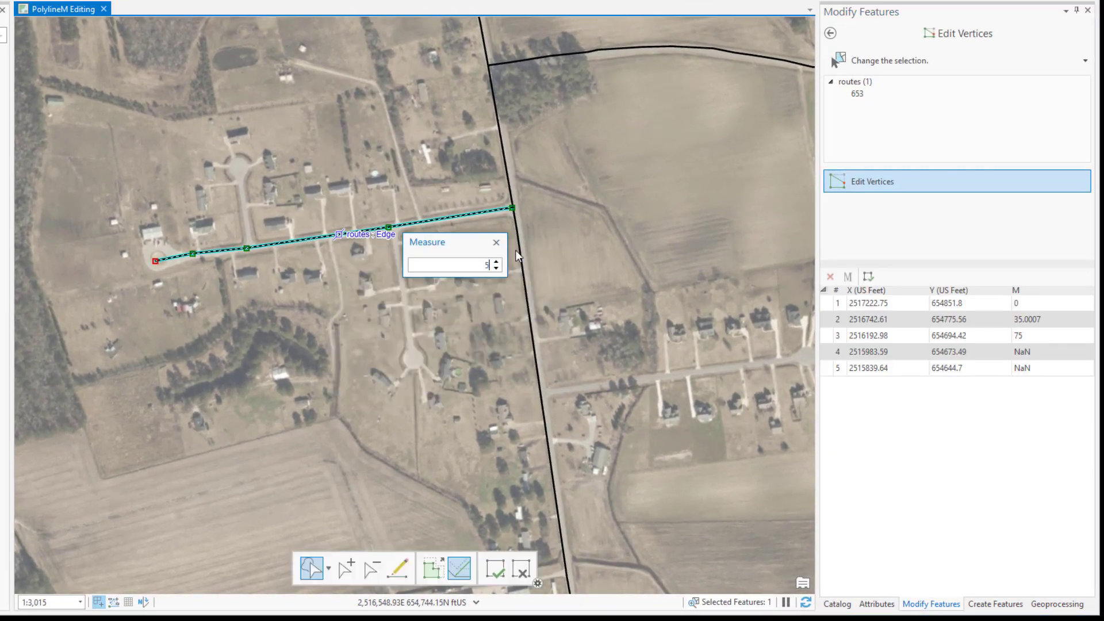
{"action": "type", "text": "0"}
{"action": "key", "text": "Return"}
Step: Calculate the NaN measures of the route's two westernmost vertices
{"action": "right_click", "coordinate": [340, 241]}
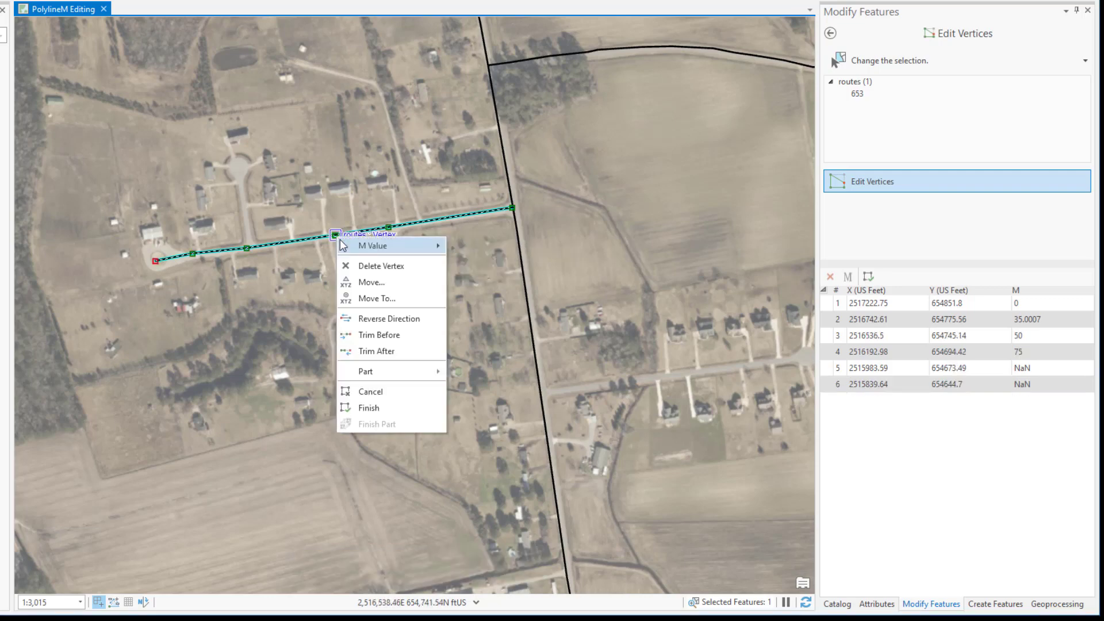
{"action": "mouse_move", "coordinate": [349, 252]}
{"action": "left_click", "coordinate": [475, 293]}
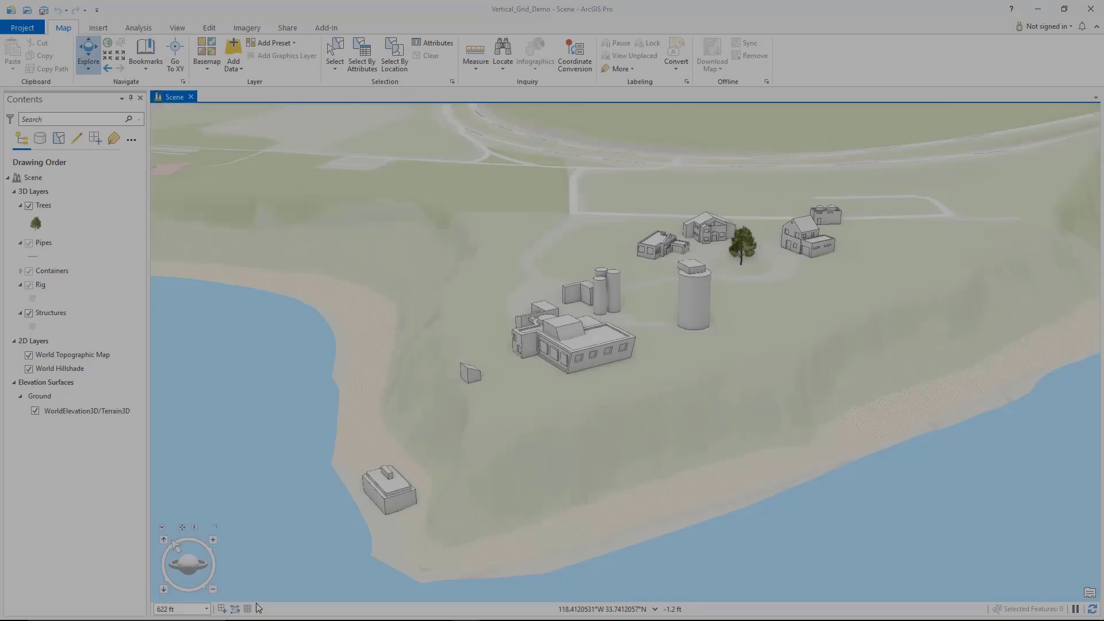
Step: Display the editing grid in the 3D scene and color its grid lines yellow
{"action": "left_click", "coordinate": [247, 608]}
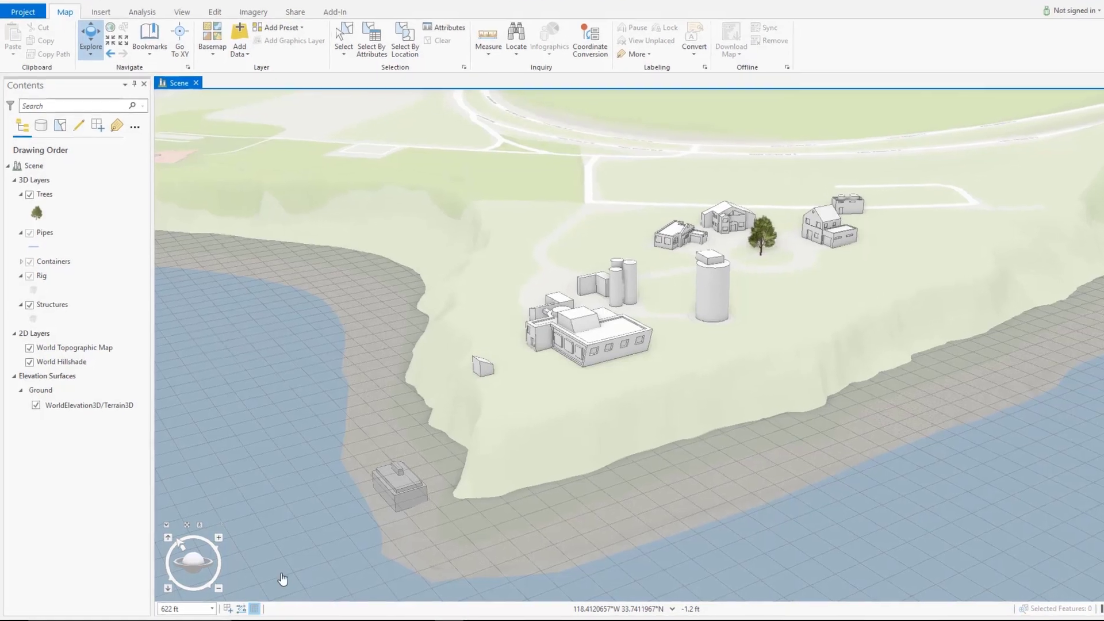
{"action": "left_click", "coordinate": [280, 610]}
{"action": "left_click", "coordinate": [302, 587]}
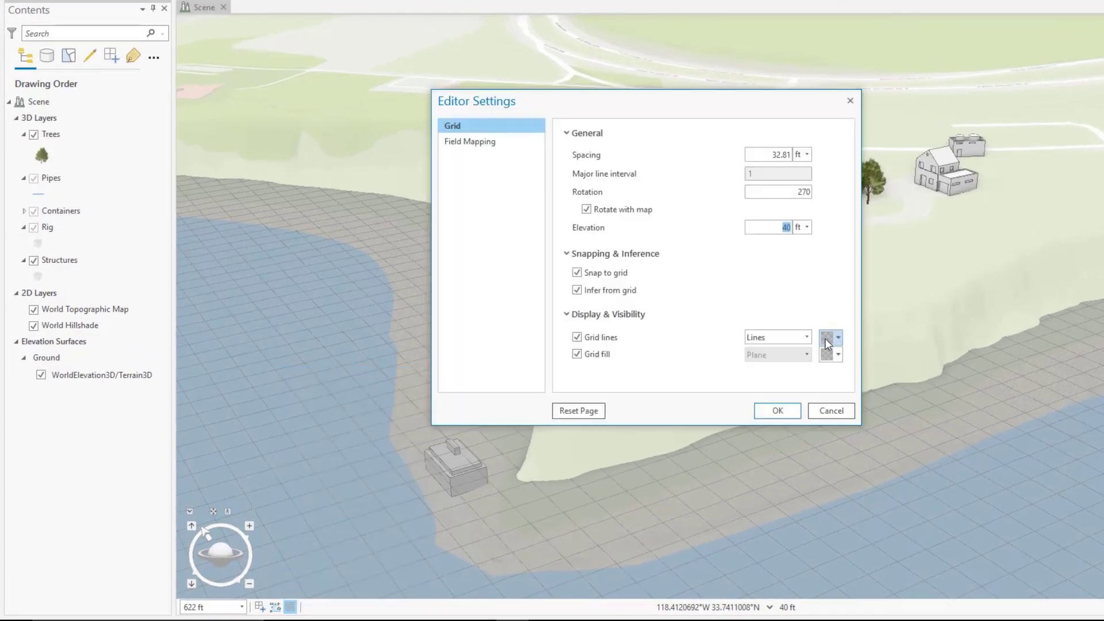
{"action": "left_click", "coordinate": [887, 398]}
Step: Set the grid fill to a semi-transparent red and apply the grid settings to the scene
{"action": "left_click", "coordinate": [838, 354]}
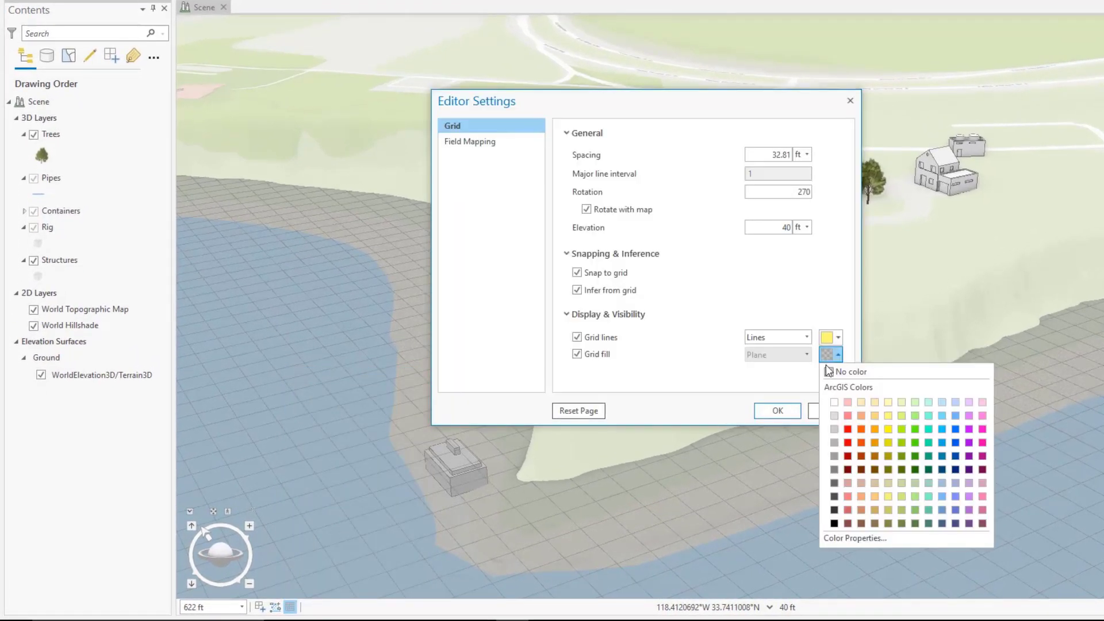
{"action": "left_click", "coordinate": [848, 429]}
{"action": "left_click", "coordinate": [834, 352]}
{"action": "left_click", "coordinate": [855, 538]}
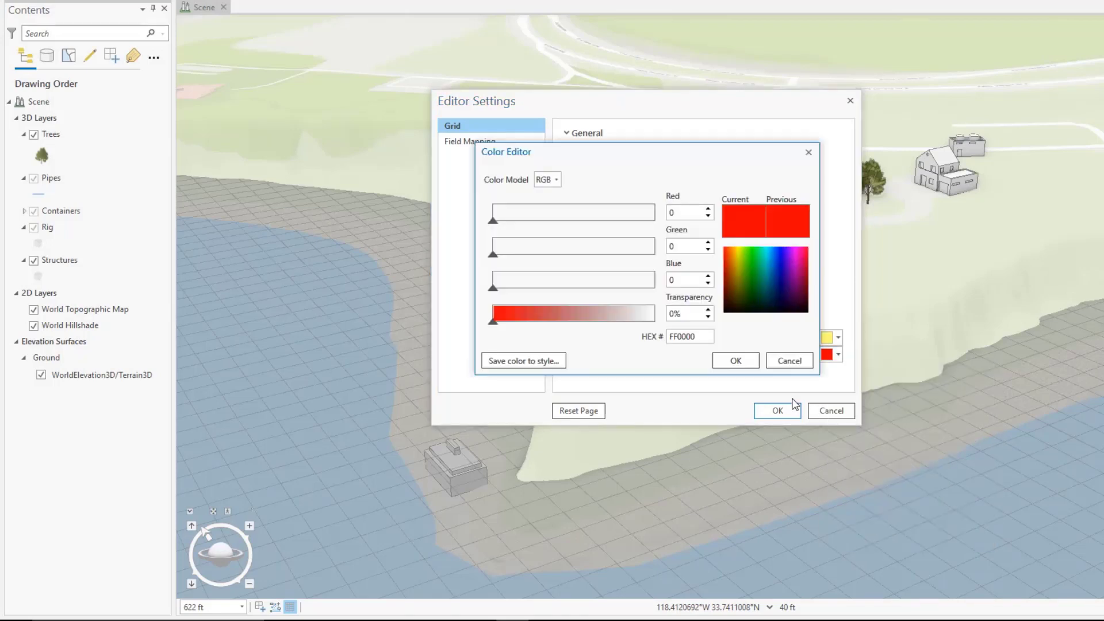
{"action": "left_click", "coordinate": [736, 361]}
{"action": "left_click", "coordinate": [777, 411]}
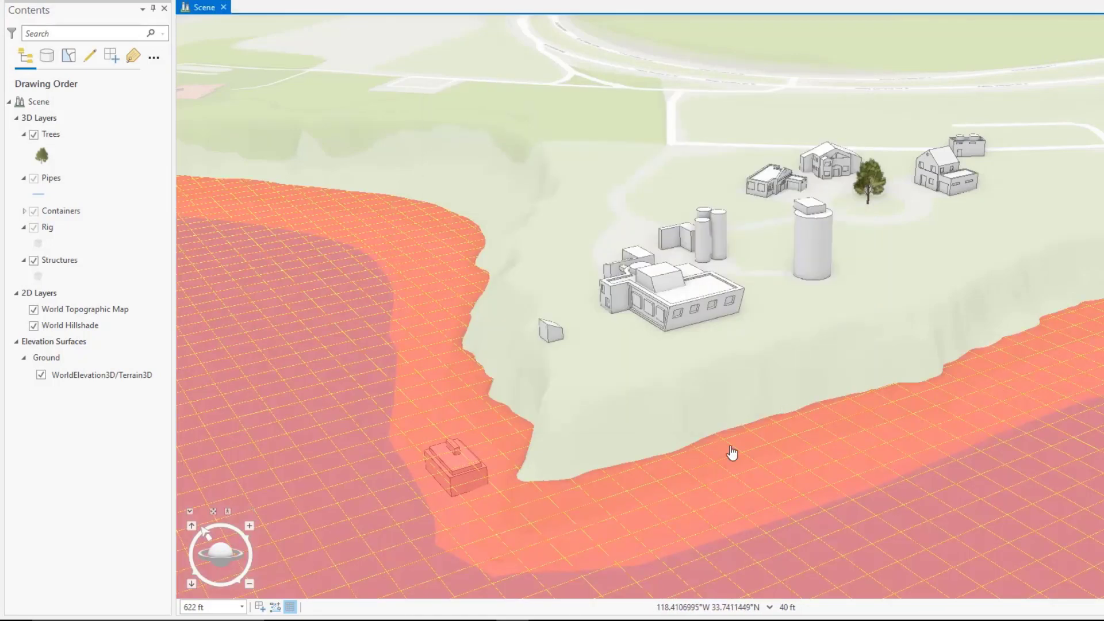
{"action": "left_click_drag", "start_coordinate": [732, 451], "coordinate": [719, 432]}
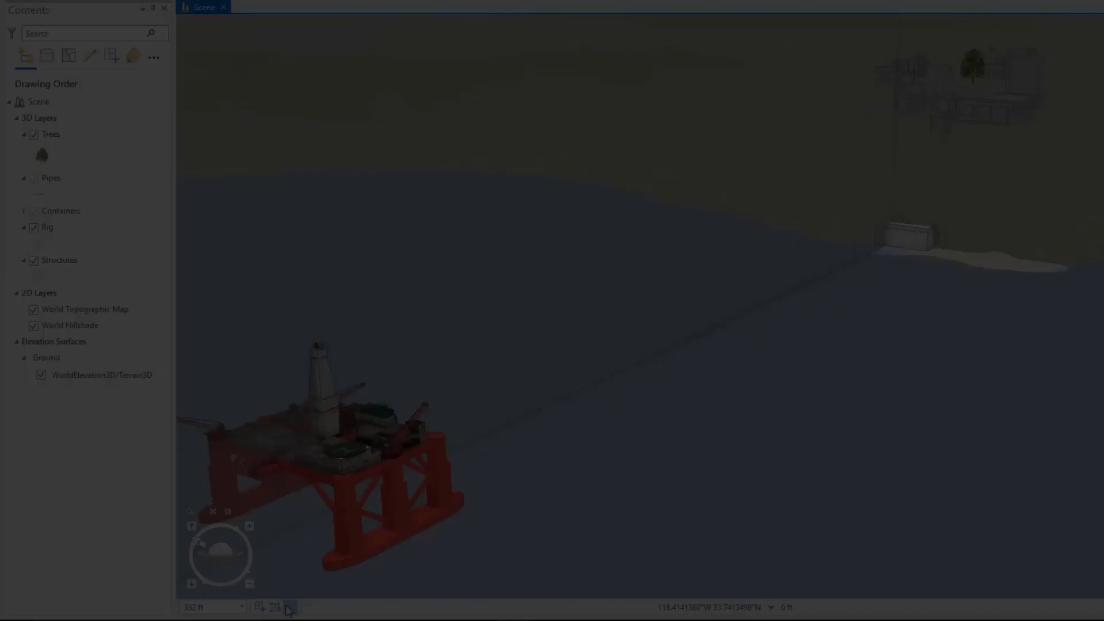
Step: Turn on a vertical editing grid beside the oil rig, running toward the shoreline structure
{"action": "left_click", "coordinate": [290, 606]}
{"action": "left_click", "coordinate": [293, 476]}
{"action": "left_click_drag", "start_coordinate": [598, 318], "coordinate": [456, 4]}
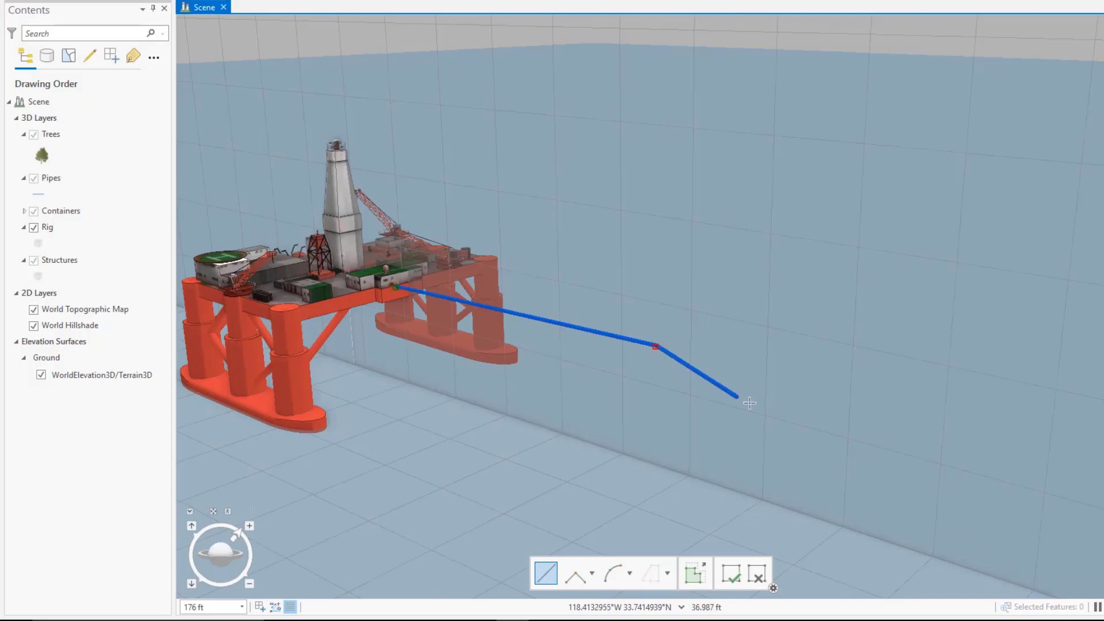
Step: Draw a pipe along the vertical grid from the oil rig to the shoreline structure and up to the cliff-top building
{"action": "scroll", "coordinate": [1065, 493], "scroll_direction": "down", "scroll_amount": 3}
{"action": "left_click_drag", "start_coordinate": [882, 436], "coordinate": [433, 229]}
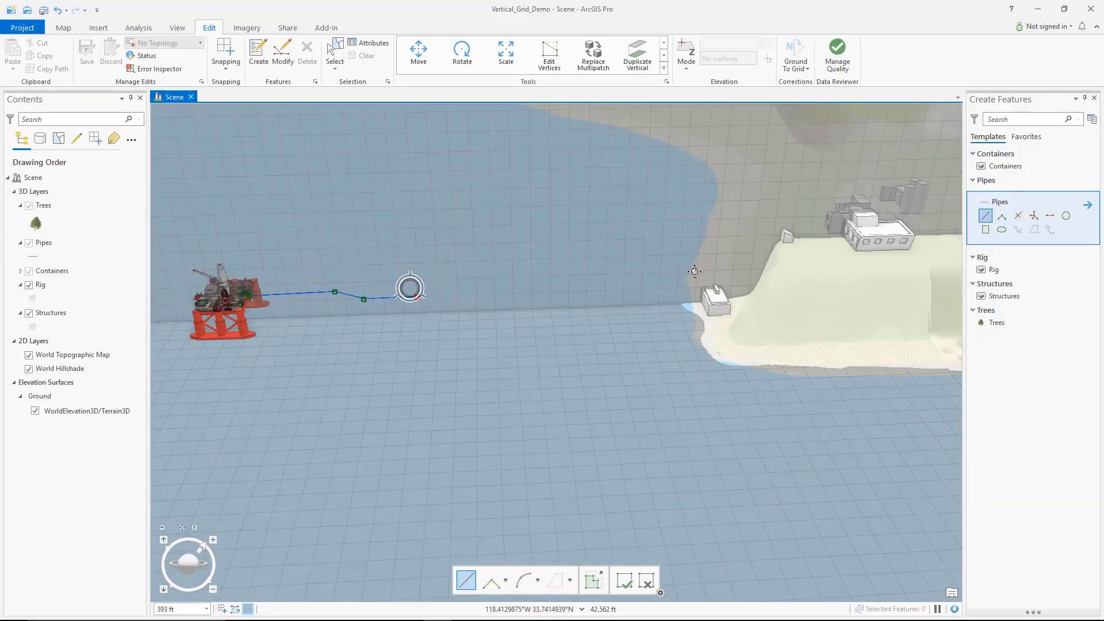
{"action": "scroll", "coordinate": [508, 340], "scroll_direction": "up", "scroll_amount": 5}
{"action": "left_click", "coordinate": [467, 335]}
{"action": "left_click_drag", "start_coordinate": [542, 325], "coordinate": [409, 460]}
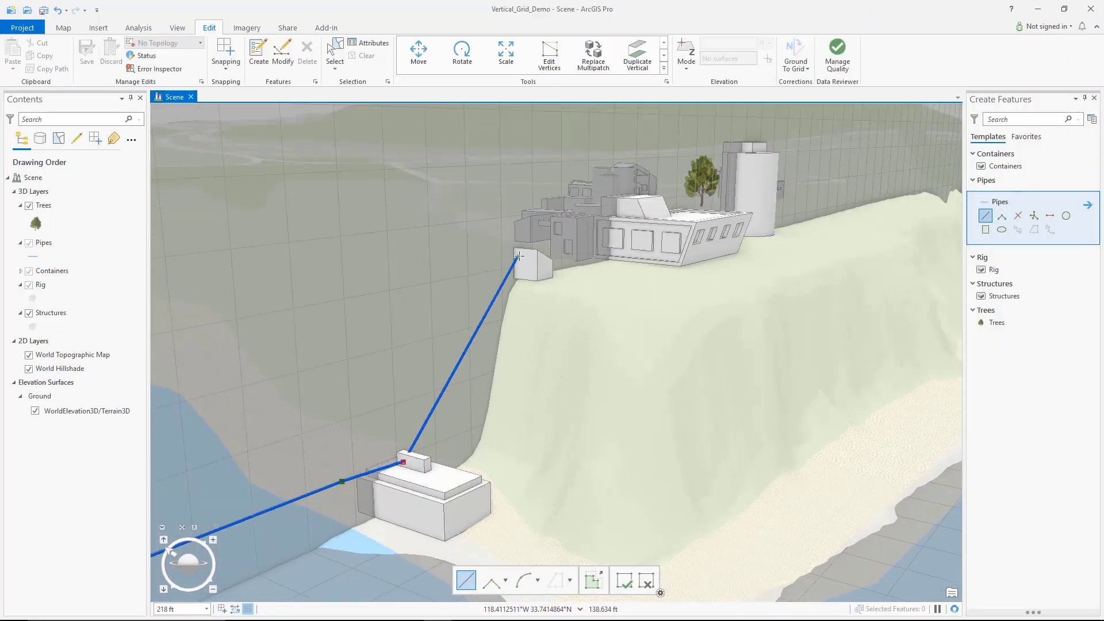
{"action": "scroll", "coordinate": [620, 205], "scroll_direction": "up", "scroll_amount": 5}
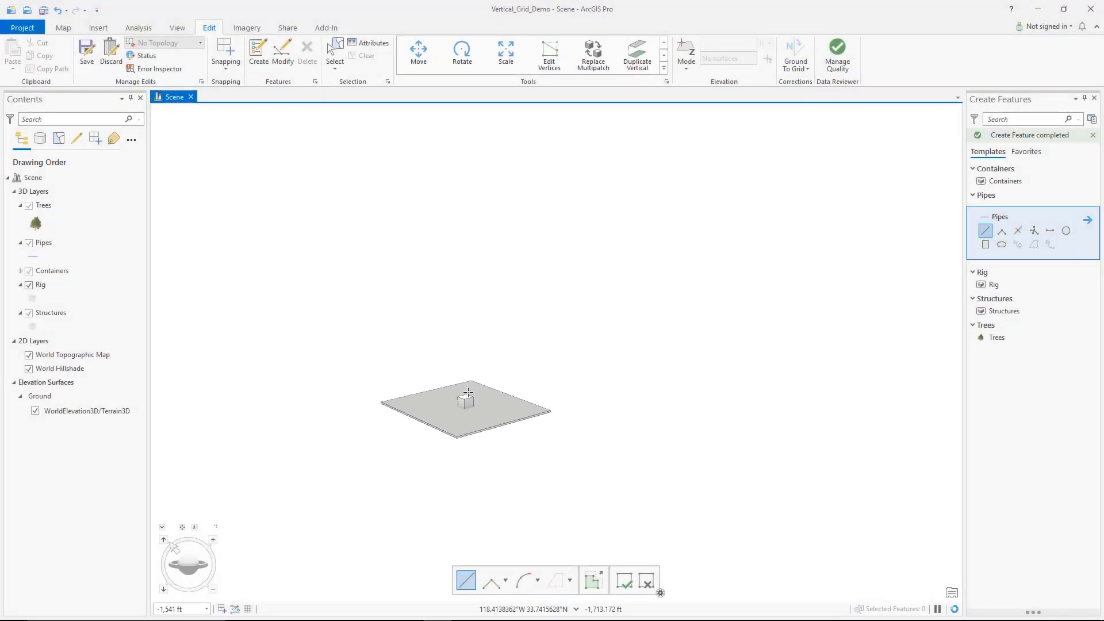
Step: Turn on the vertical grid at the underground slab and draw a zigzag pipe upward from its small block
{"action": "left_click", "coordinate": [247, 609]}
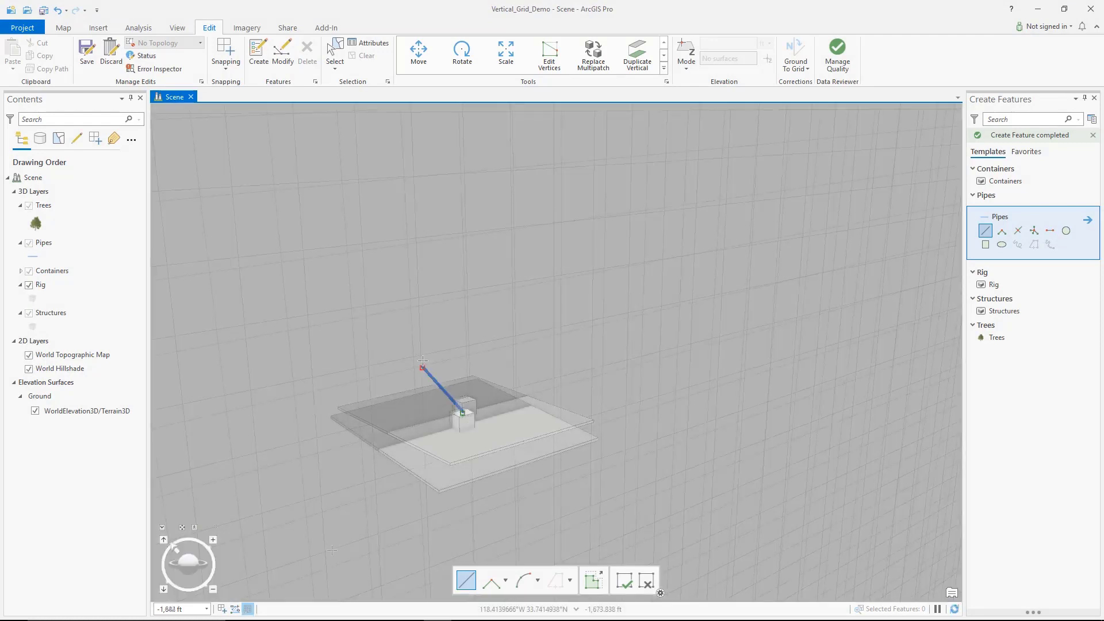
{"action": "scroll", "coordinate": [509, 326], "scroll_direction": "down", "scroll_amount": 5}
{"action": "left_click_drag", "start_coordinate": [510, 326], "coordinate": [525, 367]}
{"action": "left_click", "coordinate": [491, 272]}
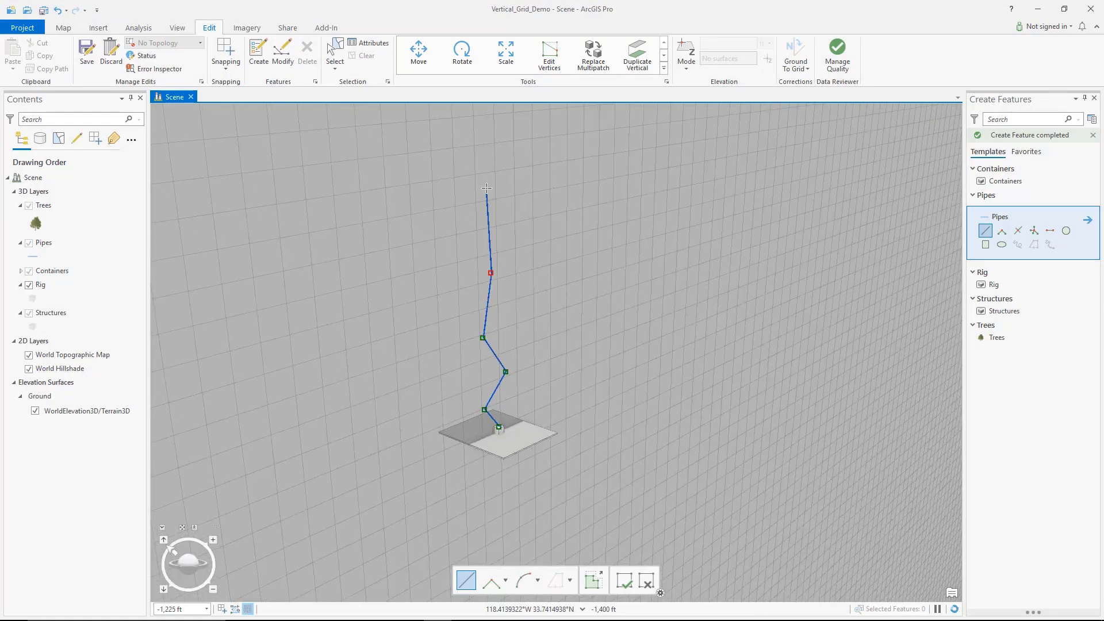
{"action": "double_click", "coordinate": [498, 188]}
{"action": "scroll", "coordinate": [547, 274], "scroll_direction": "down", "scroll_amount": 3}
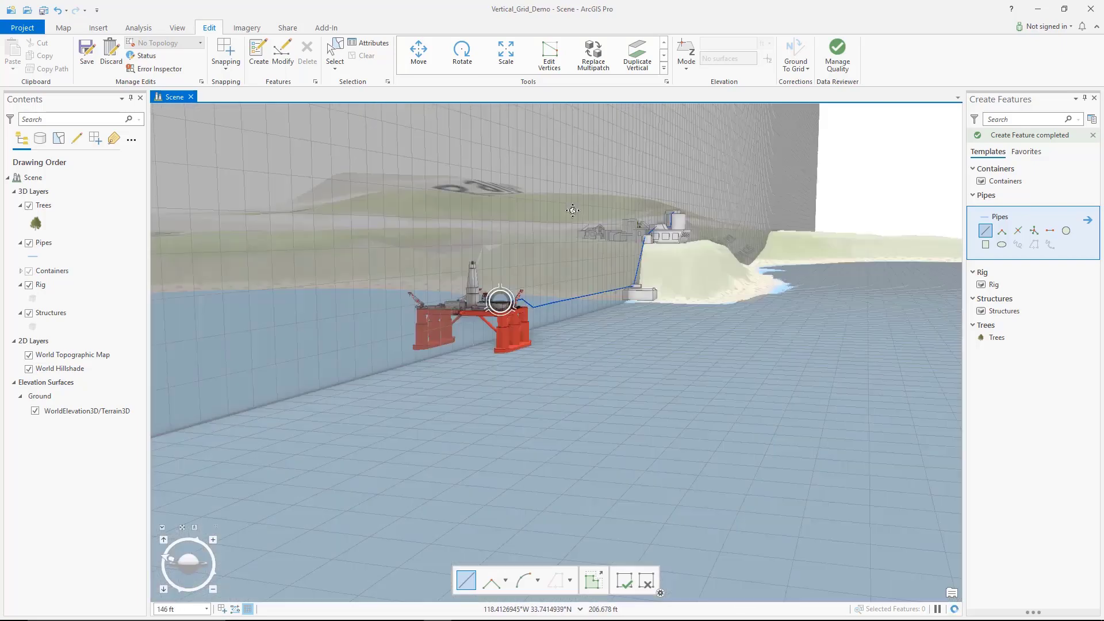
{"action": "left_click_drag", "start_coordinate": [573, 211], "coordinate": [569, 215]}
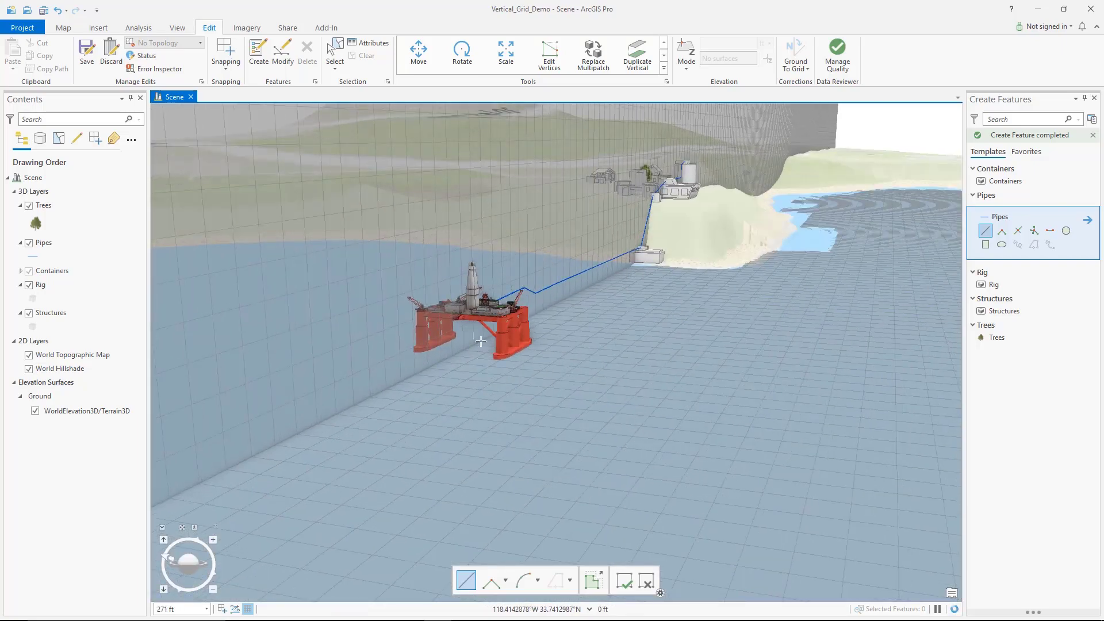
Step: Create a profile view of the gabled house and sketch its five-sided outline with the Structures template
{"action": "scroll", "coordinate": [471, 322], "scroll_direction": "up", "scroll_amount": 5}
{"action": "scroll", "coordinate": [564, 330], "scroll_direction": "down", "scroll_amount": 8}
{"action": "left_click_drag", "start_coordinate": [564, 330], "coordinate": [550, 378]}
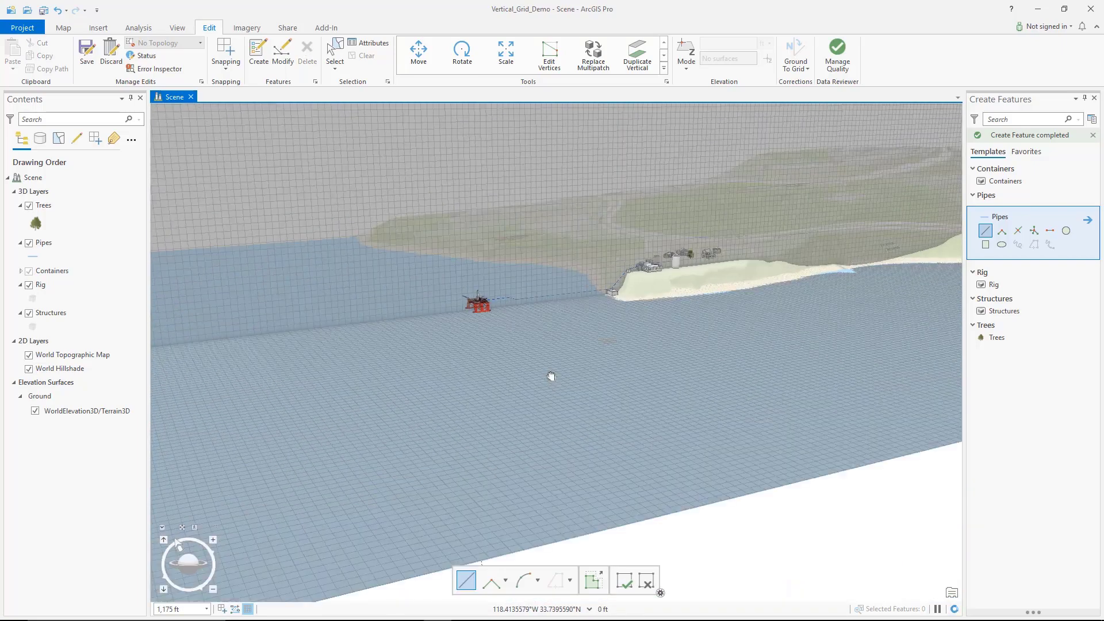
{"action": "scroll", "coordinate": [687, 327], "scroll_direction": "up", "scroll_amount": 8}
{"action": "scroll", "coordinate": [686, 328], "scroll_direction": "up", "scroll_amount": 5}
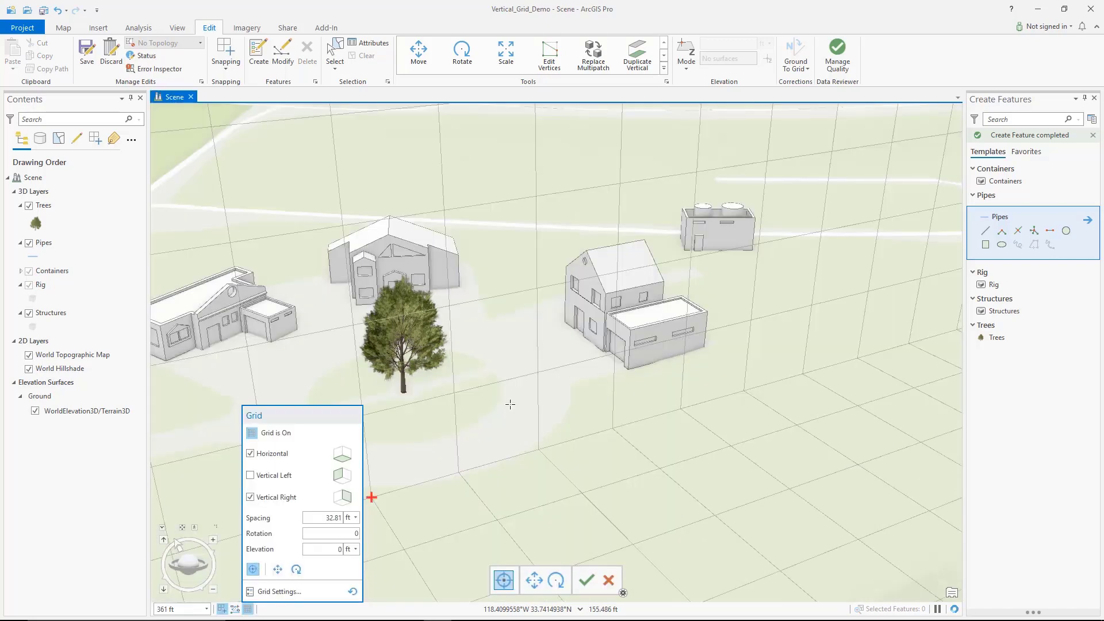
{"action": "scroll", "coordinate": [632, 322], "scroll_direction": "up", "scroll_amount": 6}
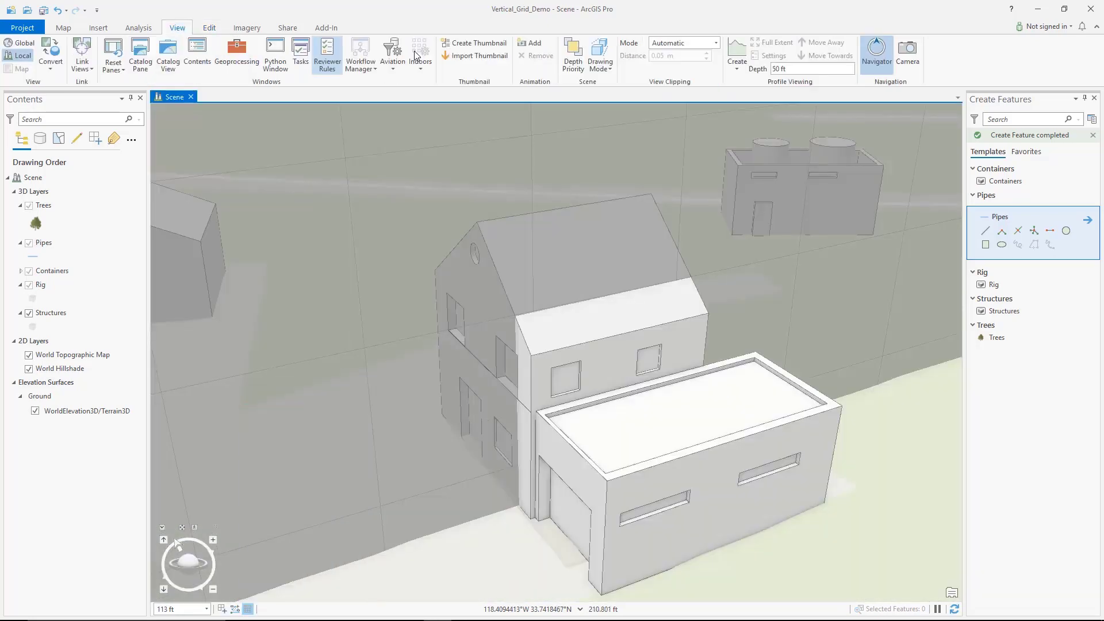
{"action": "left_click", "coordinate": [665, 273]}
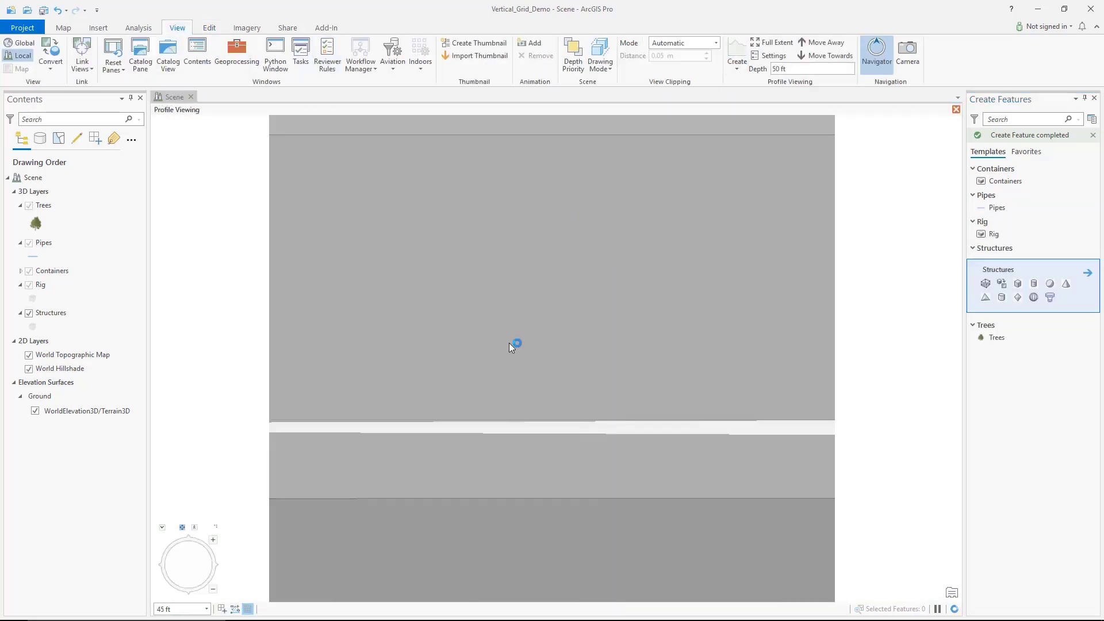
{"action": "double_click", "coordinate": [653, 388]}
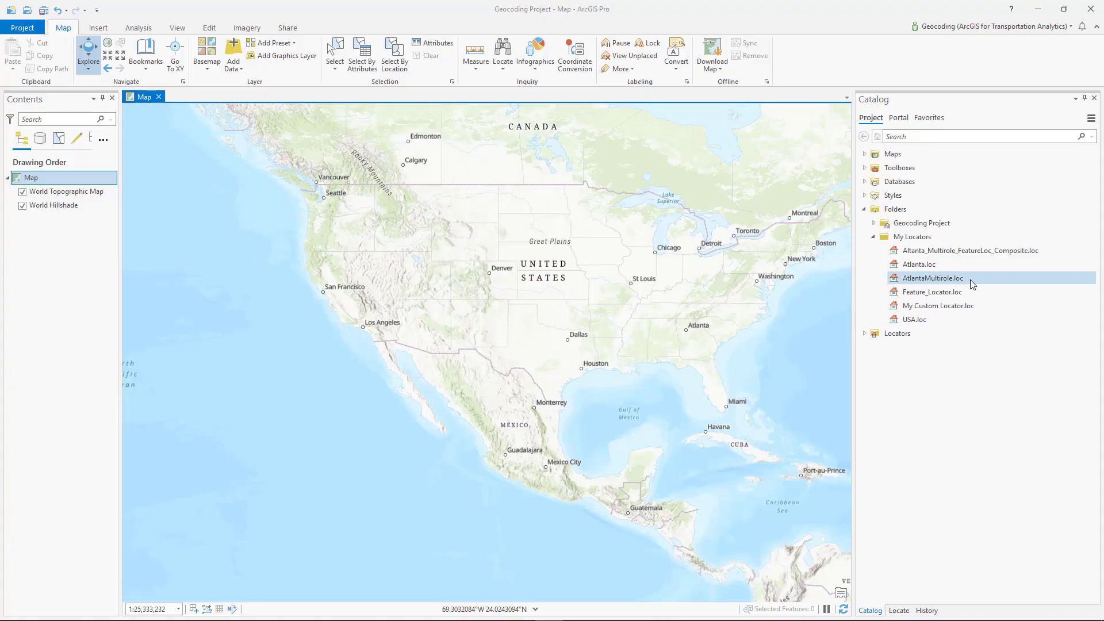
Step: View the locator properties of AtlantaMultirole.loc and close them without changes
{"action": "right_click", "coordinate": [970, 280]}
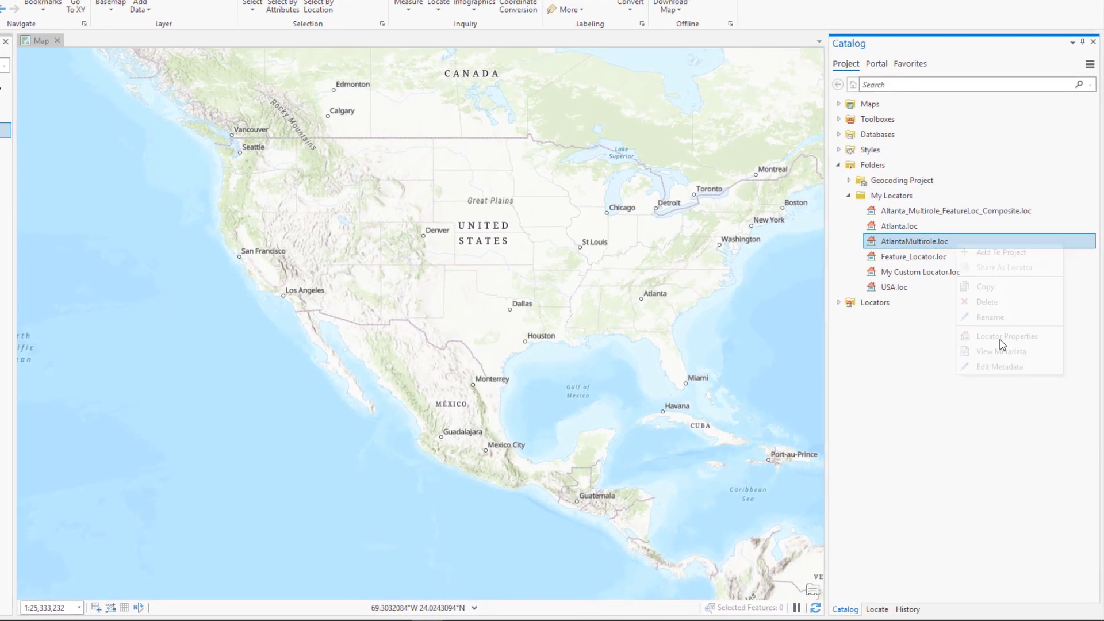
{"action": "left_click", "coordinate": [1003, 349]}
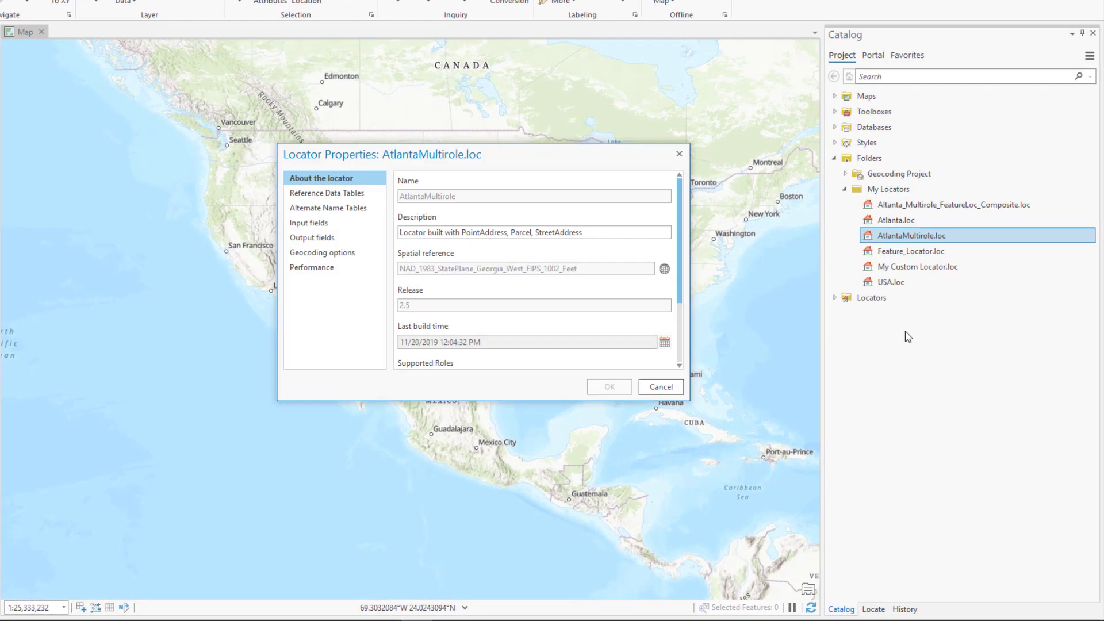
{"action": "left_click", "coordinate": [661, 390]}
Step: Add Atlanta.loc from the My Locators folder to the map and list the project's locators
{"action": "left_click_drag", "start_coordinate": [895, 220], "coordinate": [746, 282]}
{"action": "left_click", "coordinate": [834, 297]}
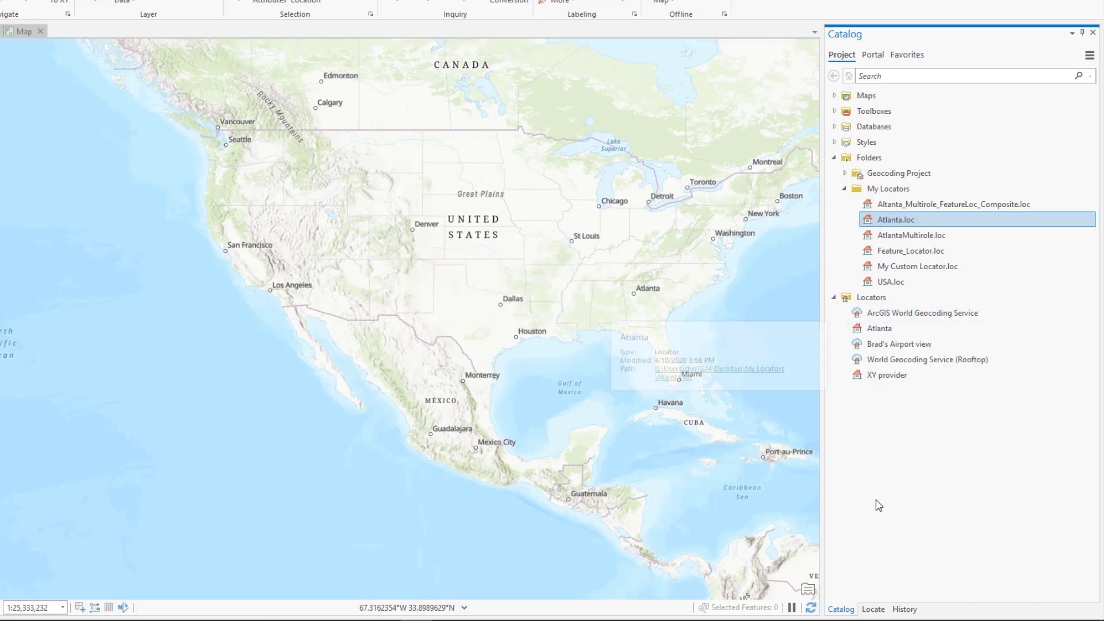
Step: Search the locators for "Starbucks Anaheim"
{"action": "left_click", "coordinate": [871, 609]}
{"action": "type", "text": "Starbucks"}
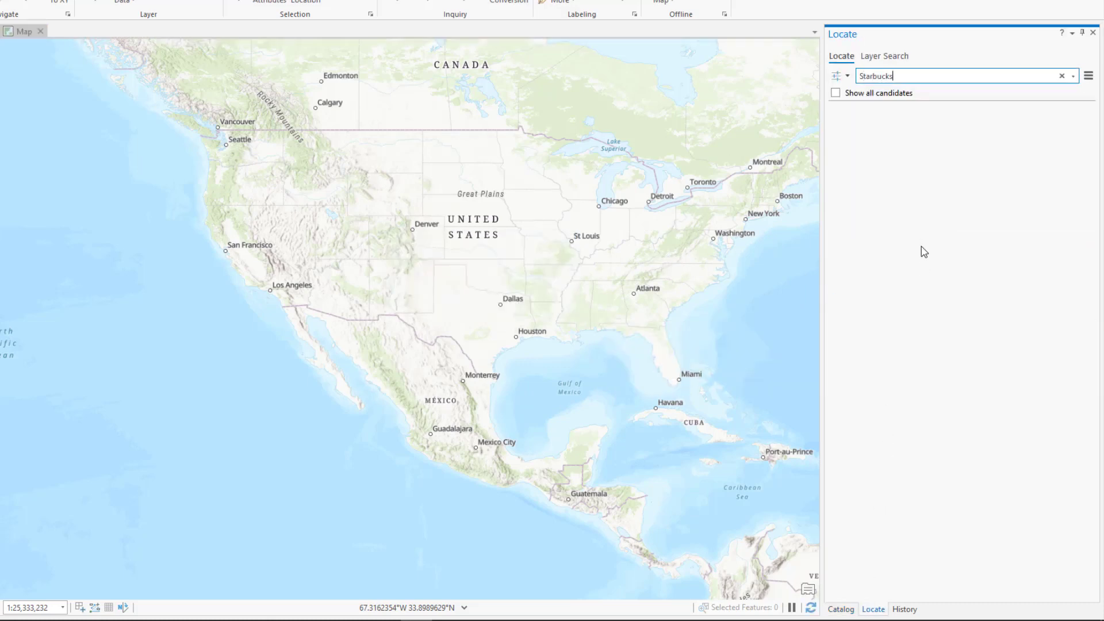
{"action": "type", "text": " Anaheim"}
{"action": "key", "text": "Return"}
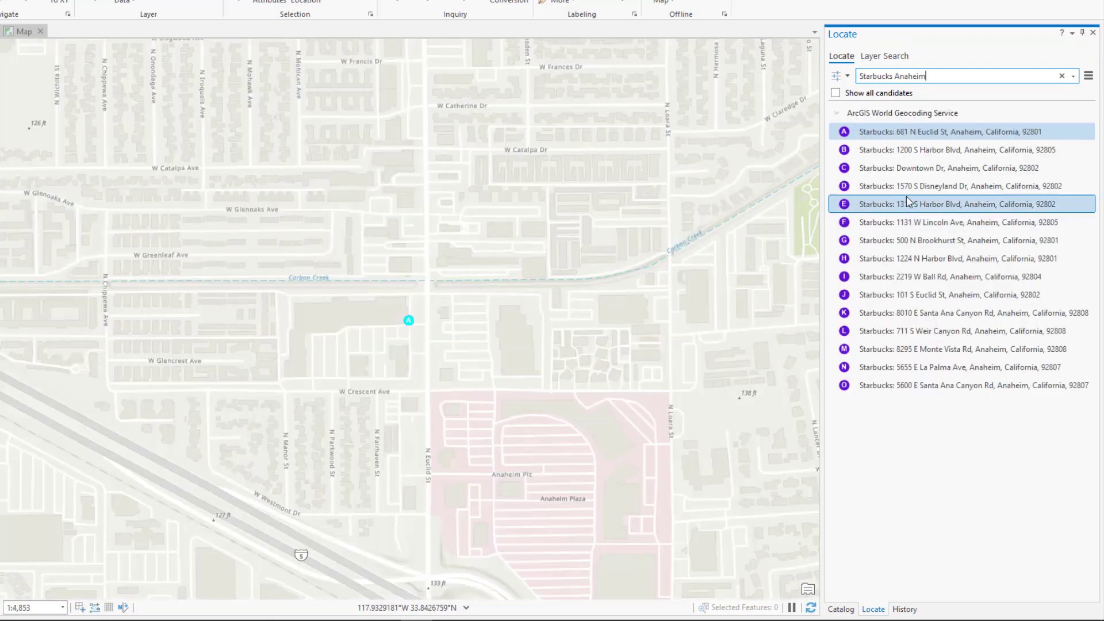
Step: Add all the Starbucks results to a new feature class and zoom to the locate_feature_class layer
{"action": "left_click", "coordinate": [869, 385], "text": "shift"}
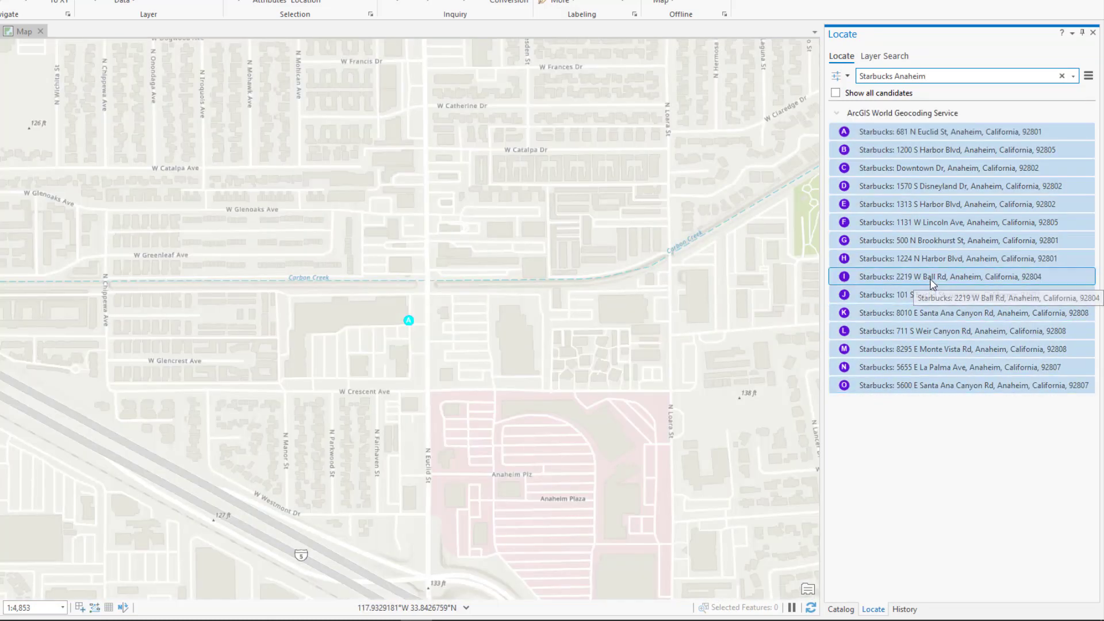
{"action": "right_click", "coordinate": [932, 284]}
{"action": "left_click", "coordinate": [984, 349]}
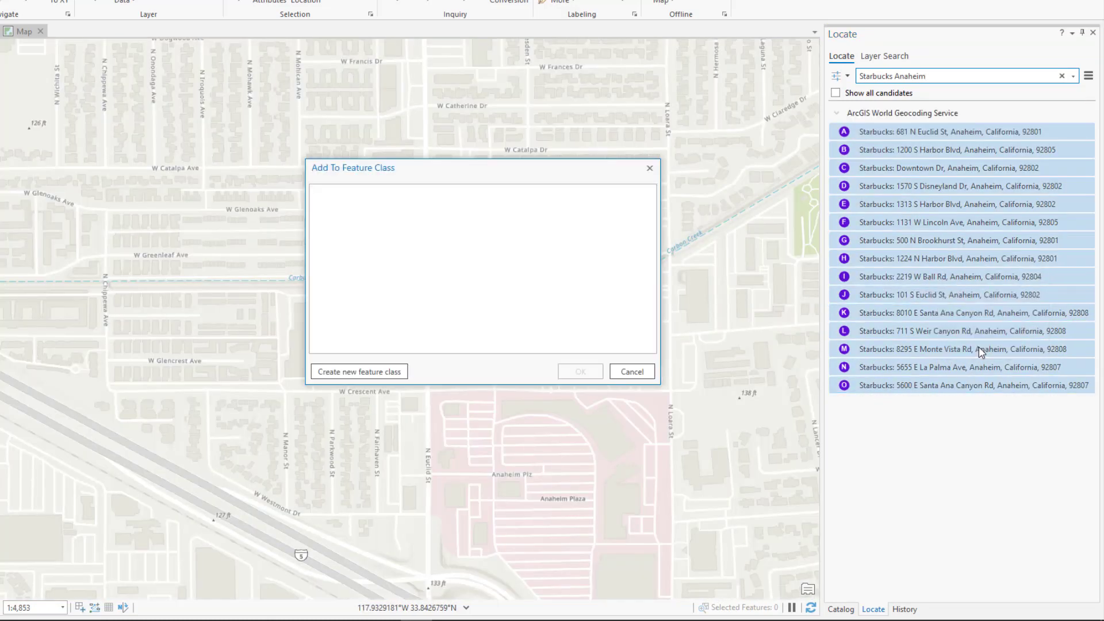
{"action": "left_click", "coordinate": [359, 372]}
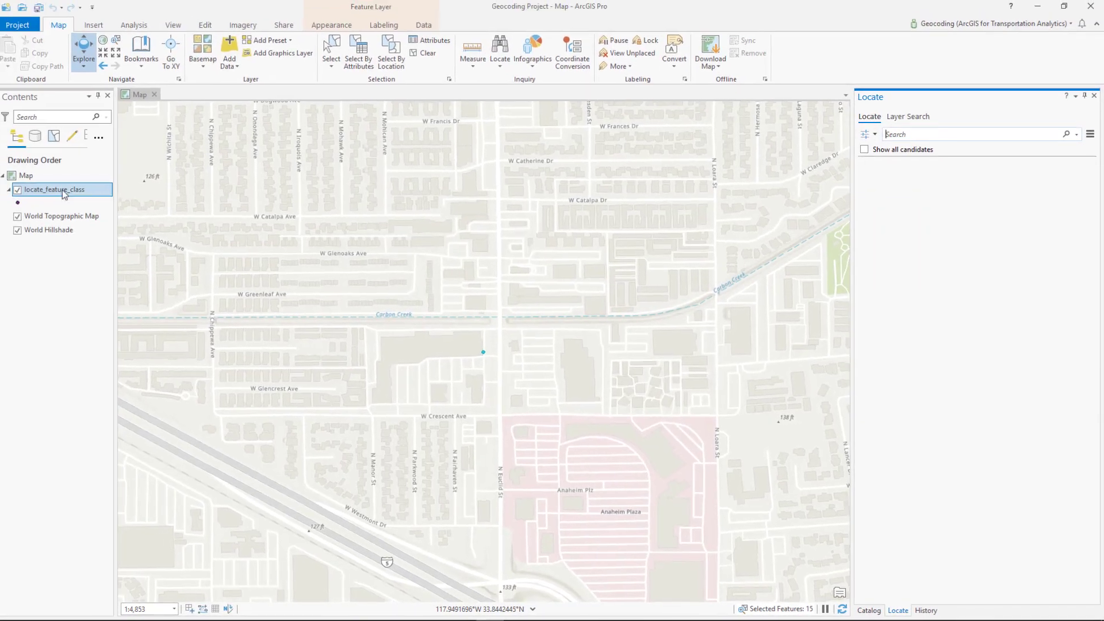
{"action": "right_click", "coordinate": [58, 191]}
{"action": "left_click", "coordinate": [97, 343]}
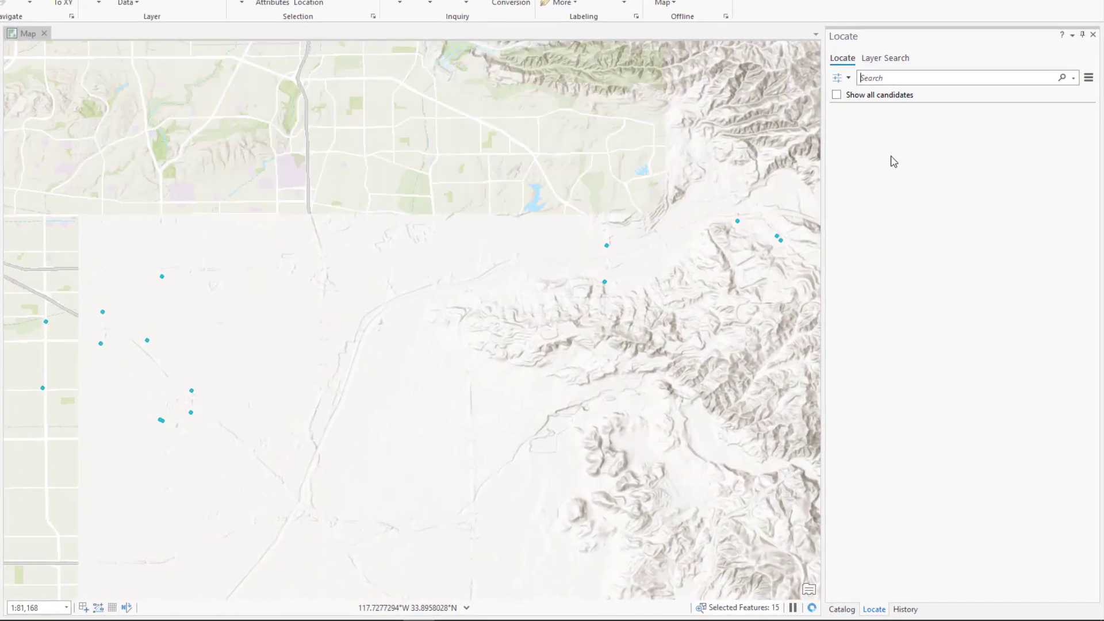
Step: Locate Disneyland in Anaheim, apply a command to the first match, and clear the search
{"action": "left_click", "coordinate": [913, 137]}
{"action": "type", "text": "Disneyland"}
{"action": "key", "text": "Return"}
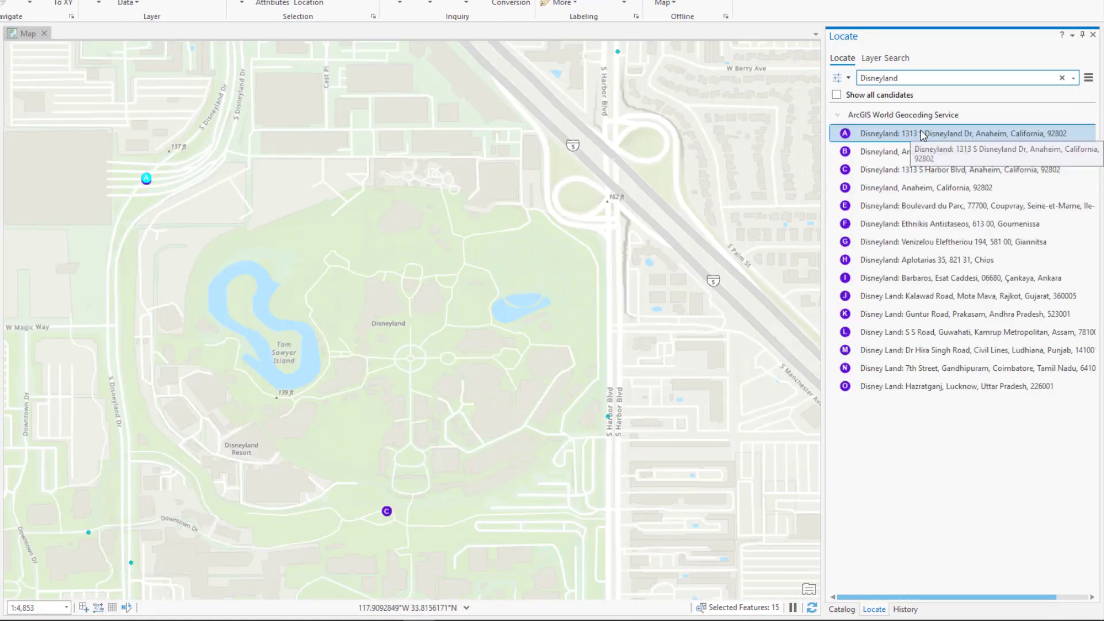
{"action": "right_click", "coordinate": [920, 133]}
{"action": "left_click", "coordinate": [962, 201]}
{"action": "left_click", "coordinate": [1062, 78]}
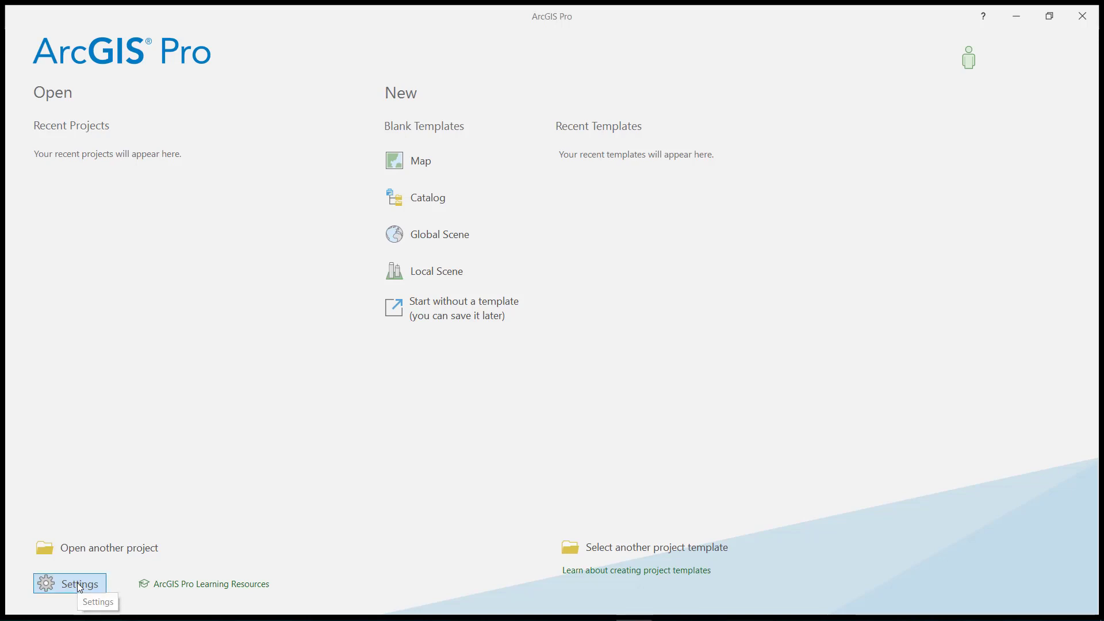
Step: Open the application's CAD and BIM options from the start page settings
{"action": "left_click", "coordinate": [77, 582]}
{"action": "left_click", "coordinate": [77, 259]}
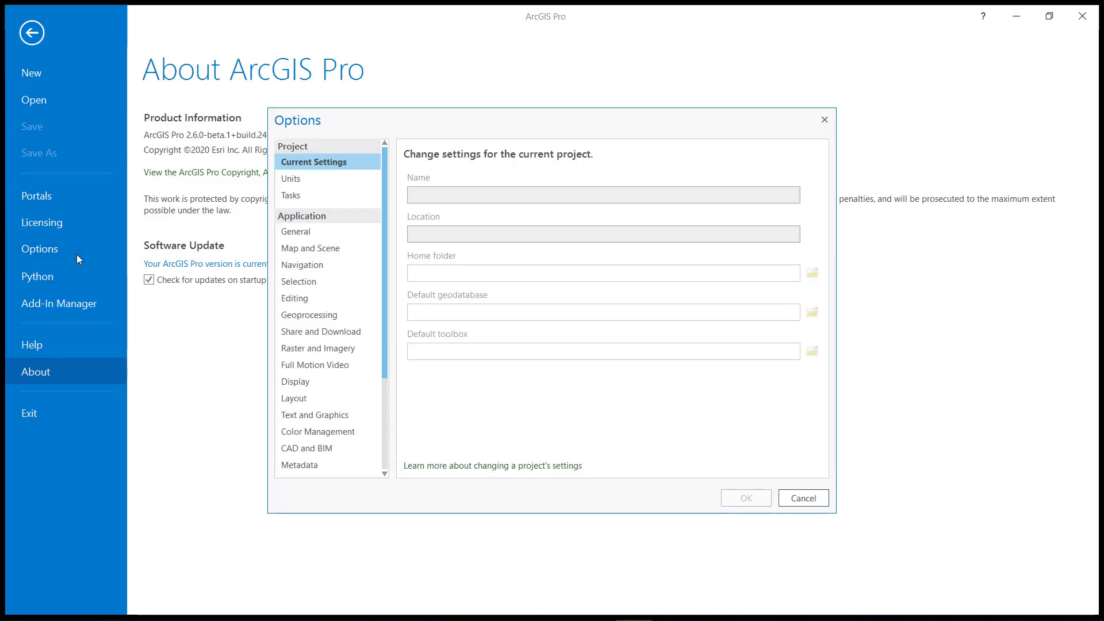
{"action": "left_click", "coordinate": [308, 448]}
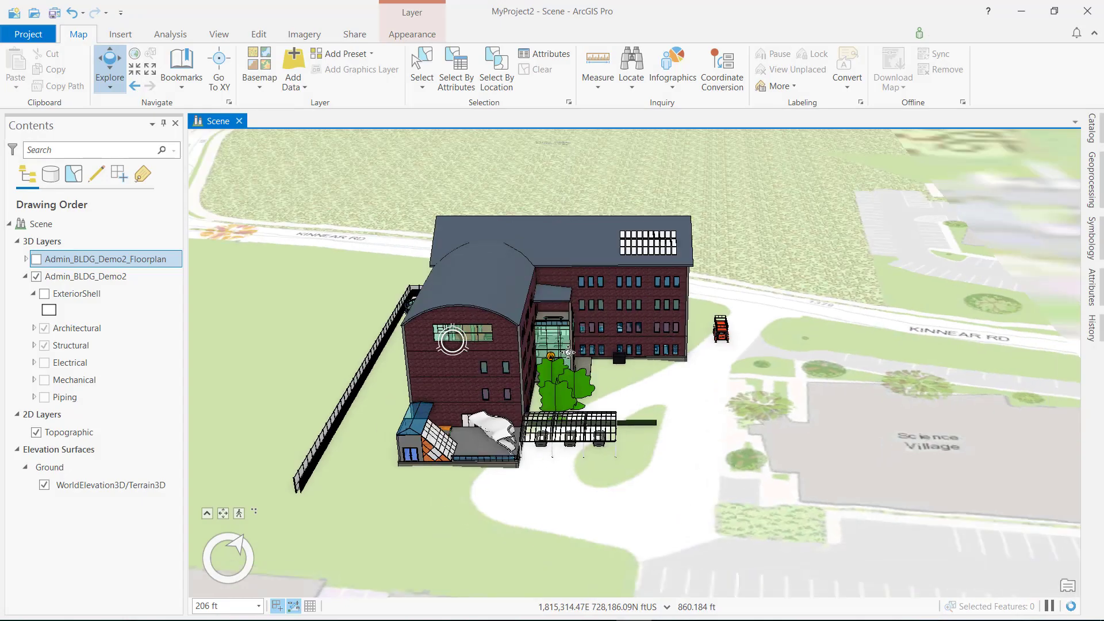
Step: Examine the administration building's patio and its outdoor tables and benches up close
{"action": "left_click_drag", "start_coordinate": [568, 352], "coordinate": [724, 328]}
{"action": "scroll", "coordinate": [428, 447], "scroll_direction": "up", "scroll_amount": 7}
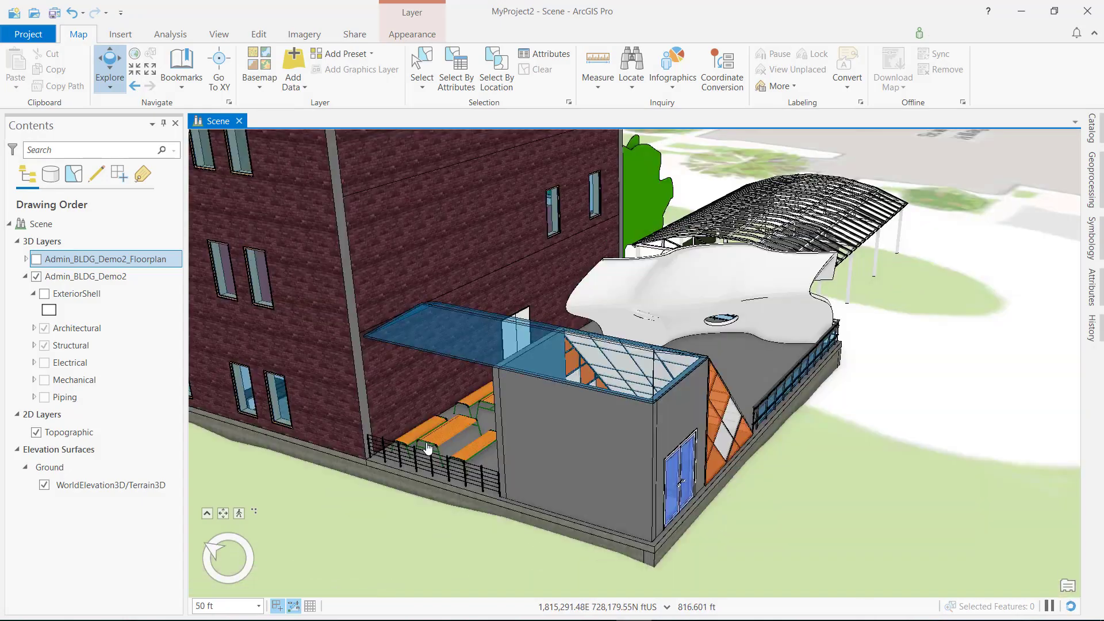
{"action": "scroll", "coordinate": [437, 445], "scroll_direction": "down", "scroll_amount": 3}
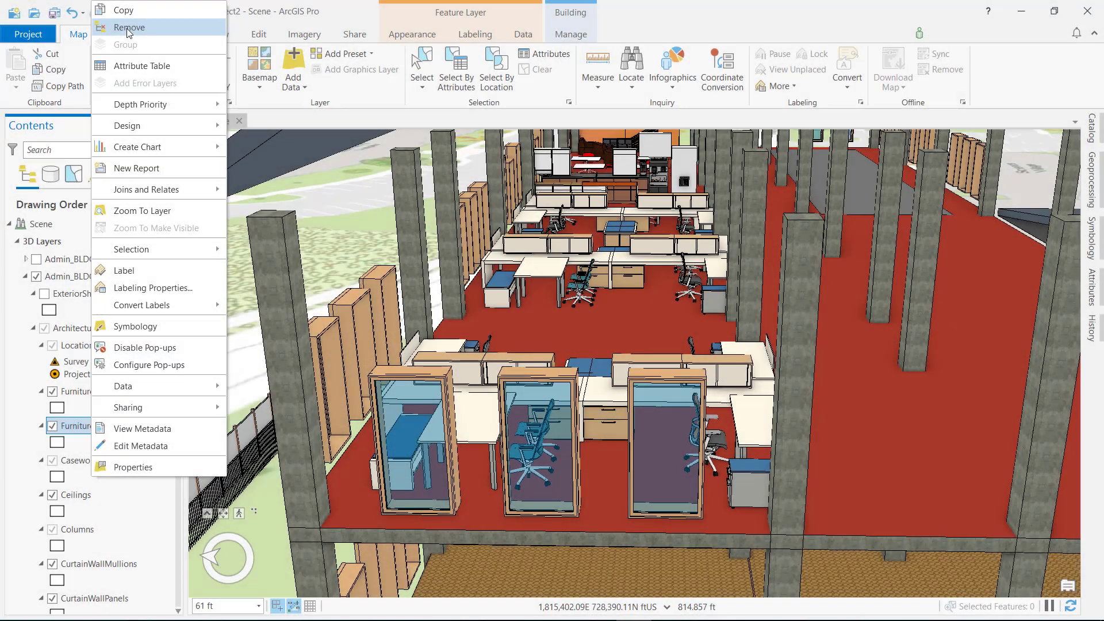
Step: Remove the Furniture layer from the Architectural group of Admin_BLDG_Demo2
{"action": "left_click", "coordinate": [128, 28]}
{"action": "right_click", "coordinate": [85, 391]}
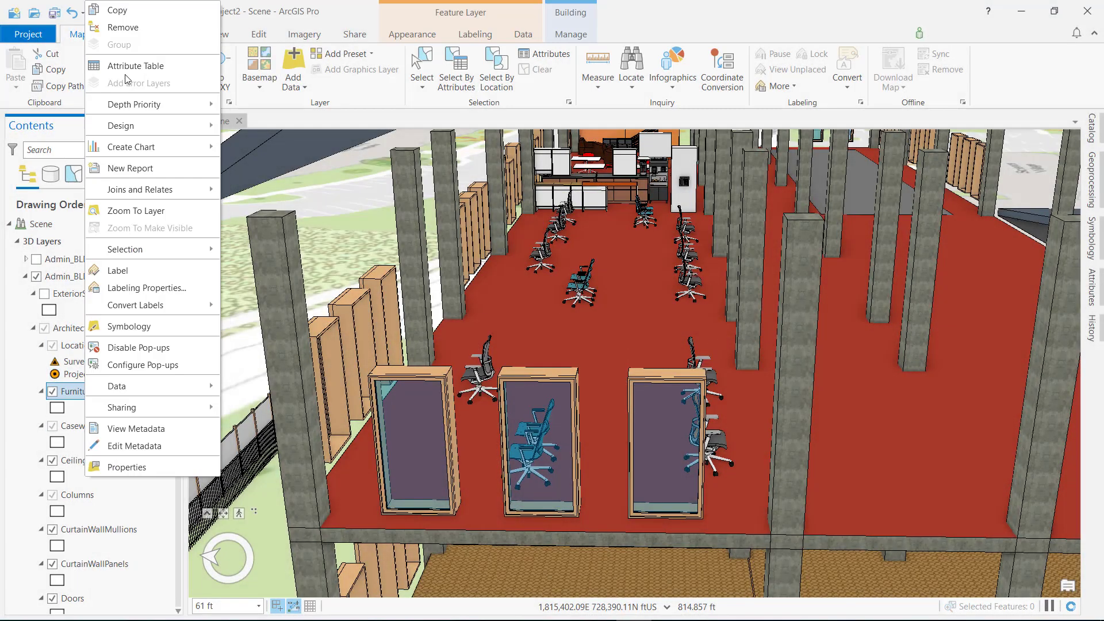
{"action": "left_click", "coordinate": [122, 28]}
Step: Add the Furniture dataset from the Architectural discipline of Admin_BLDG_Demo2.rvt to the Architectural group
{"action": "right_click", "coordinate": [86, 328]}
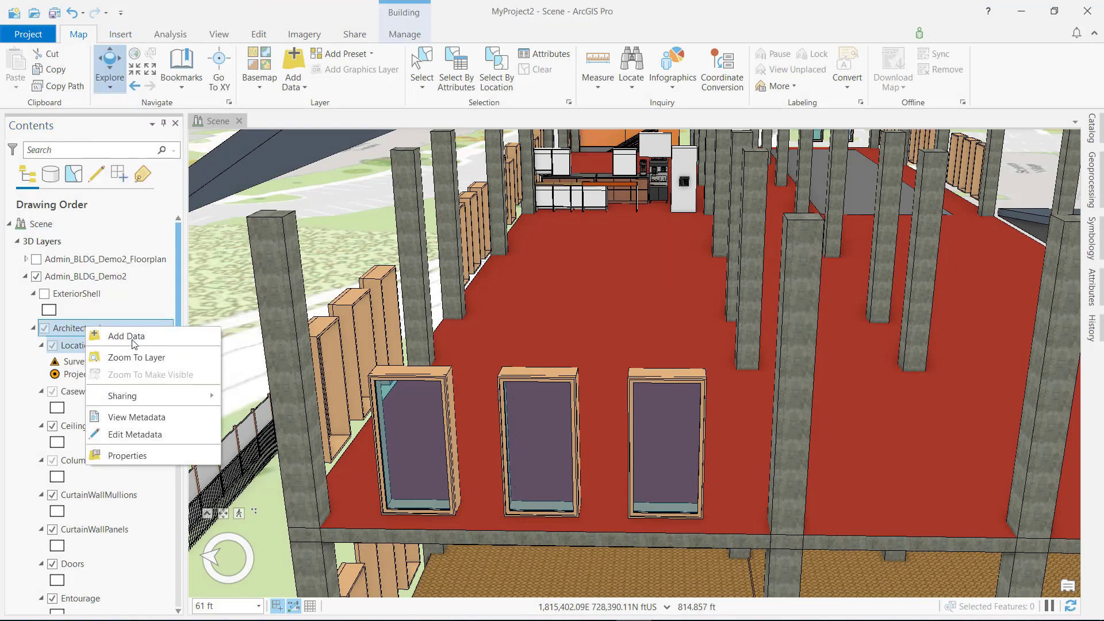
{"action": "left_click", "coordinate": [115, 336]}
{"action": "double_click", "coordinate": [660, 196]}
{"action": "scroll", "coordinate": [687, 253], "scroll_direction": "down", "scroll_amount": 2}
{"action": "left_click", "coordinate": [661, 249]}
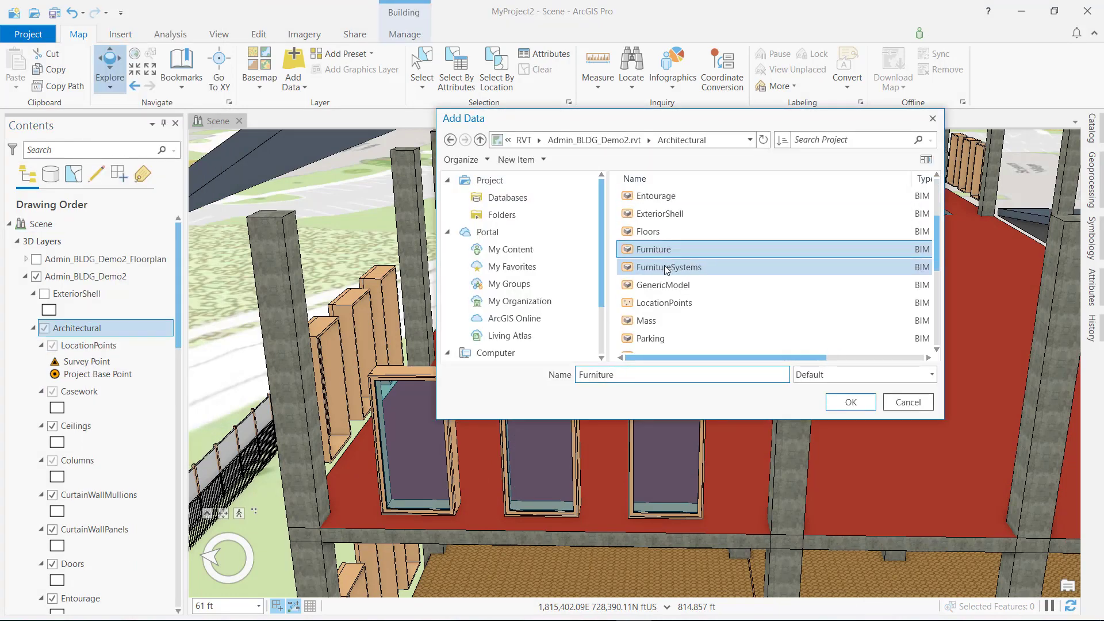
{"action": "left_click", "coordinate": [851, 402]}
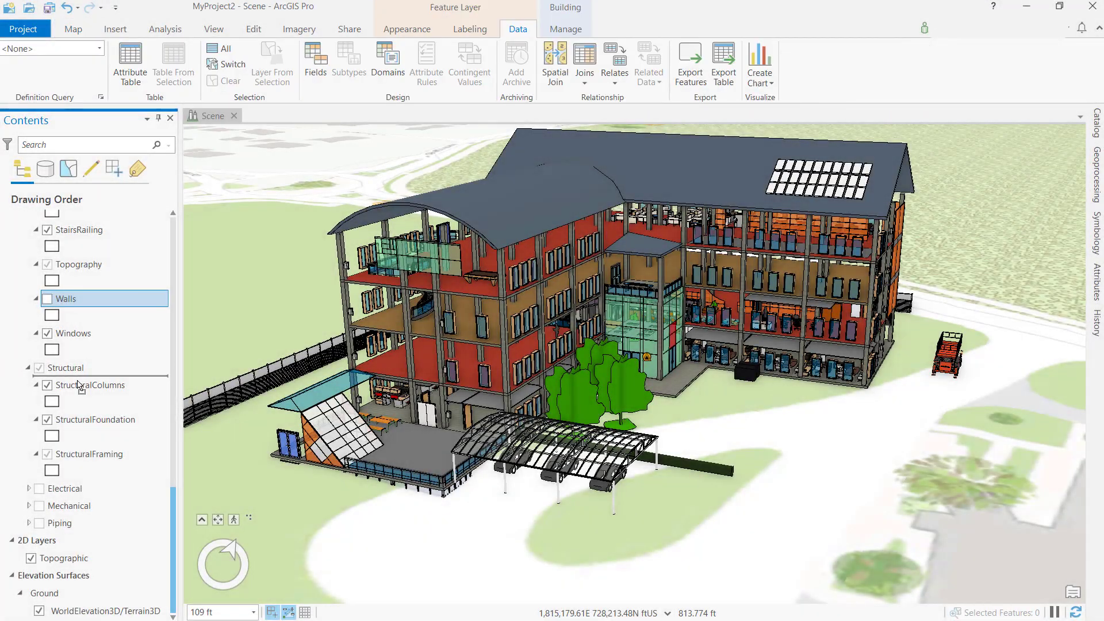
Step: Move the Walls layer from the Architectural group into the Structural group and display it
{"action": "left_click_drag", "start_coordinate": [79, 386], "coordinate": [79, 379]}
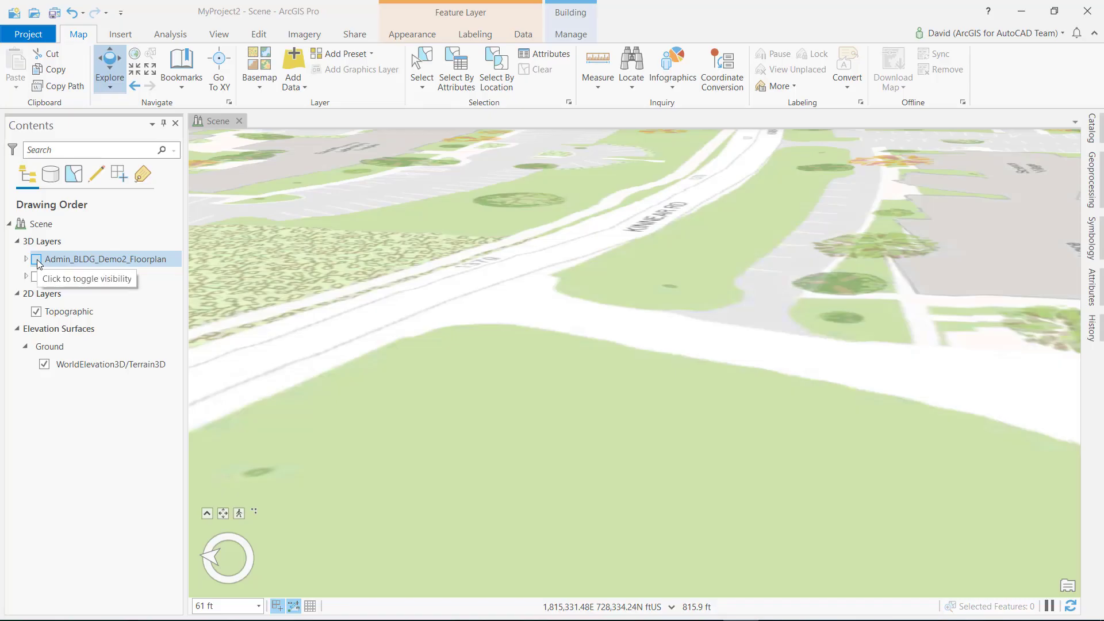
Step: Display the Admin_BLDG_Demo2_Floorplan layer and filter its floorplan polygons and polylines to the 2ND FLOOR definition query
{"action": "left_click", "coordinate": [37, 259]}
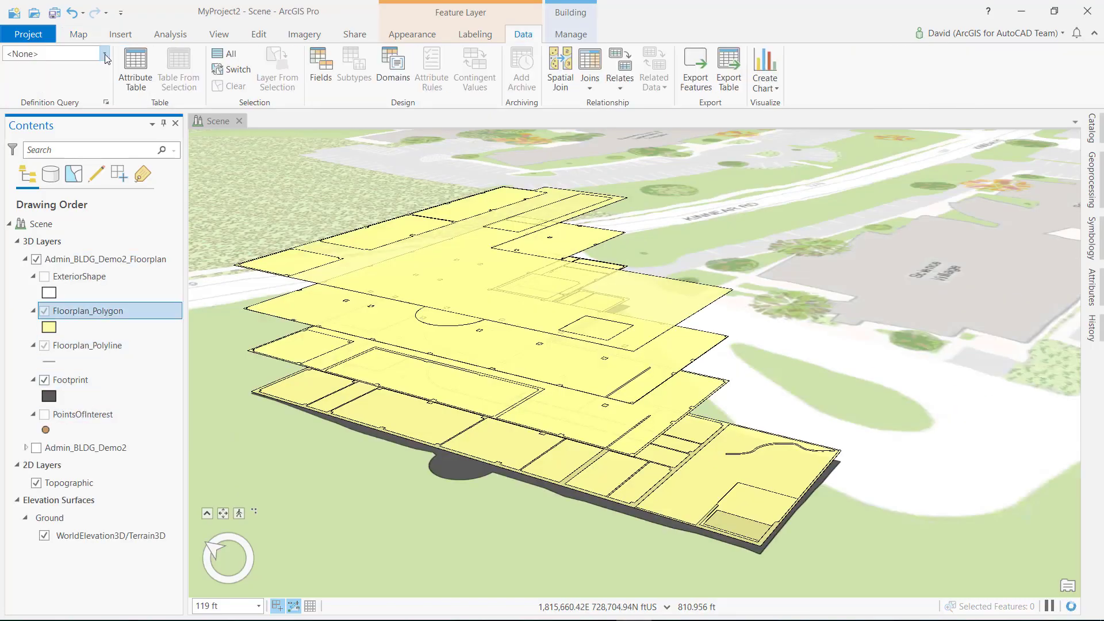
{"action": "left_click", "coordinate": [49, 53]}
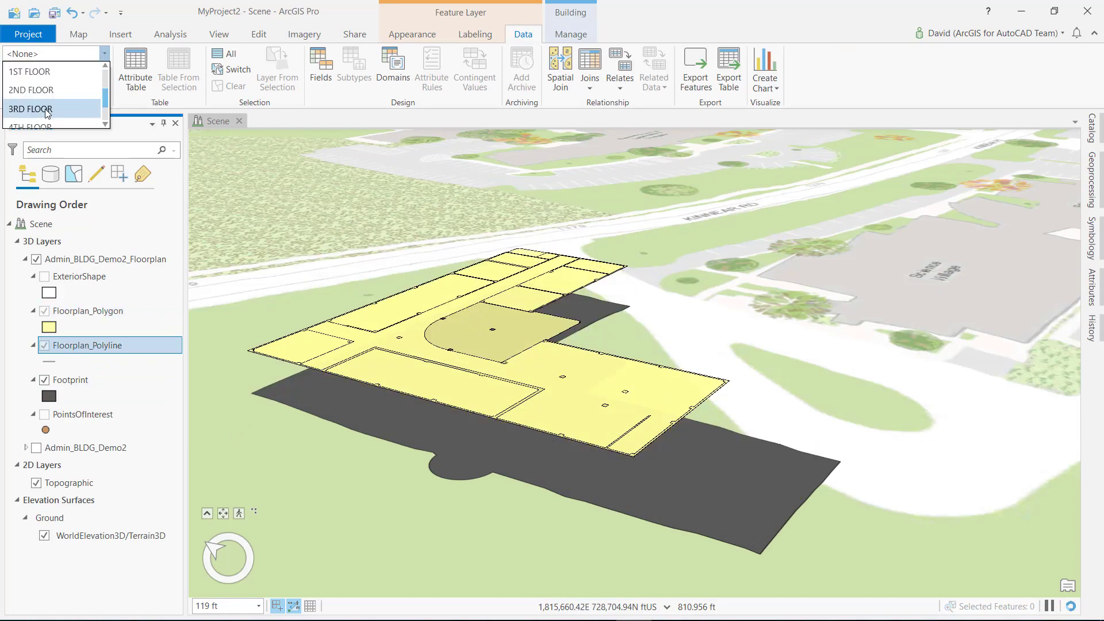
{"action": "left_click", "coordinate": [42, 96]}
Step: Select the PointsOfInterest layer of the floorplan and turn on its display
{"action": "left_click", "coordinate": [57, 413]}
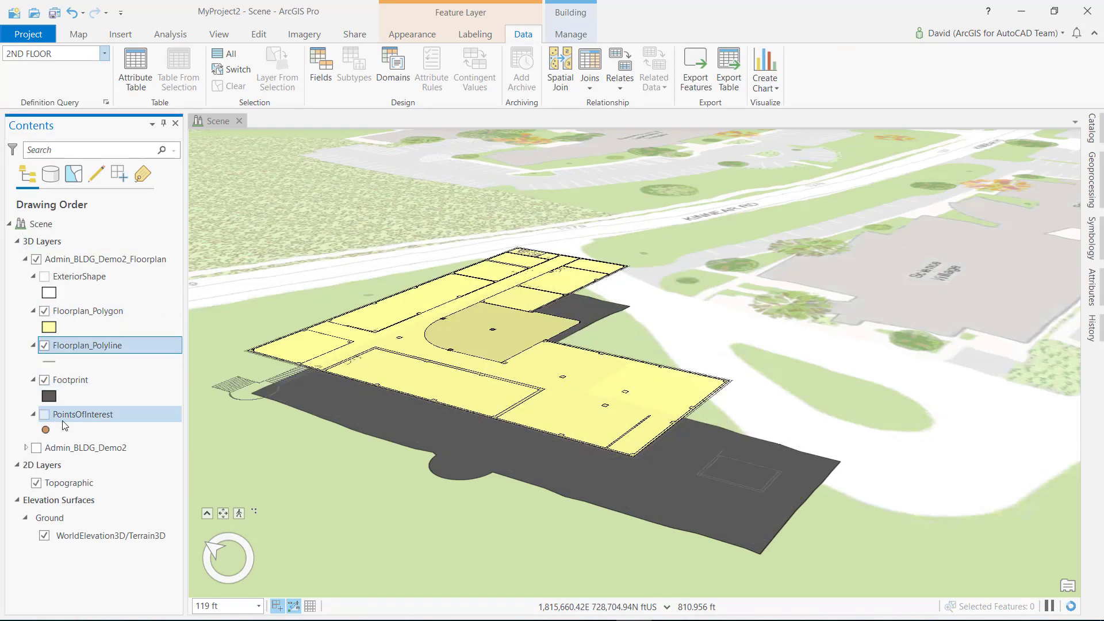
{"action": "left_click", "coordinate": [44, 413]}
{"action": "scroll", "coordinate": [493, 406], "scroll_direction": "down", "scroll_amount": 2}
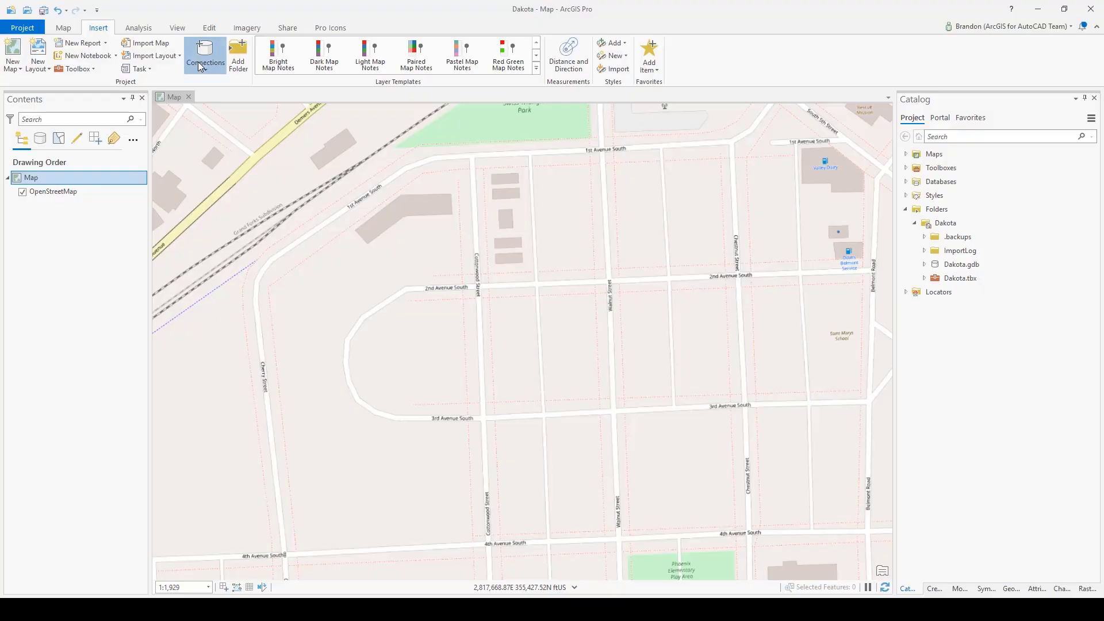
Step: Create a BIM cloud connection, and download PressurePipes_Design_Project ND_Demo.dwg from its ND folder into the current map
{"action": "left_click", "coordinate": [205, 53]}
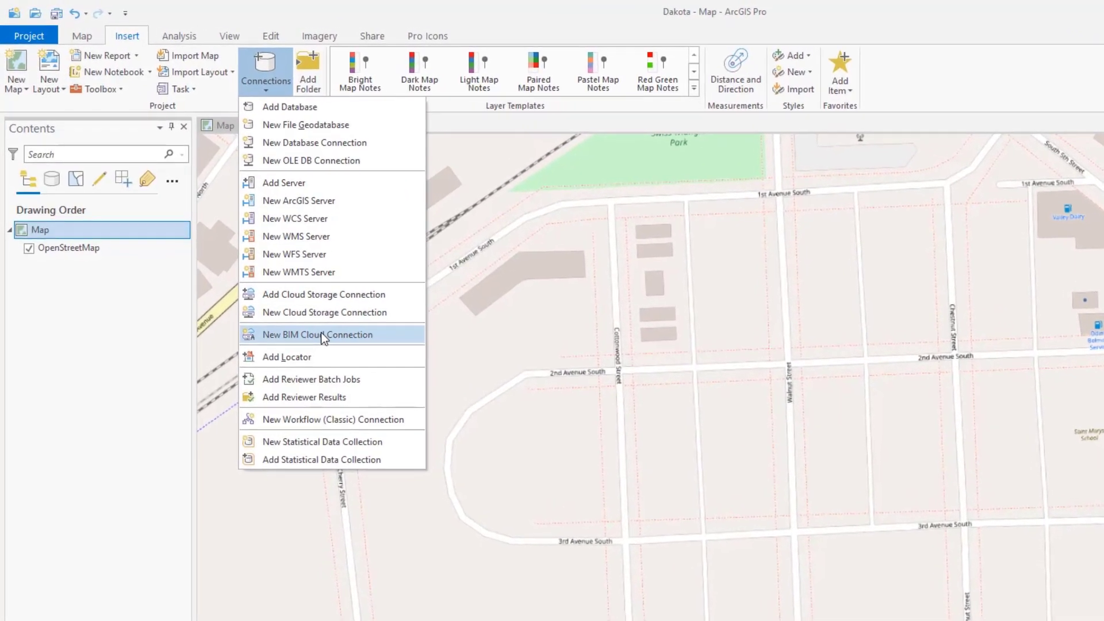
{"action": "left_click", "coordinate": [222, 264]}
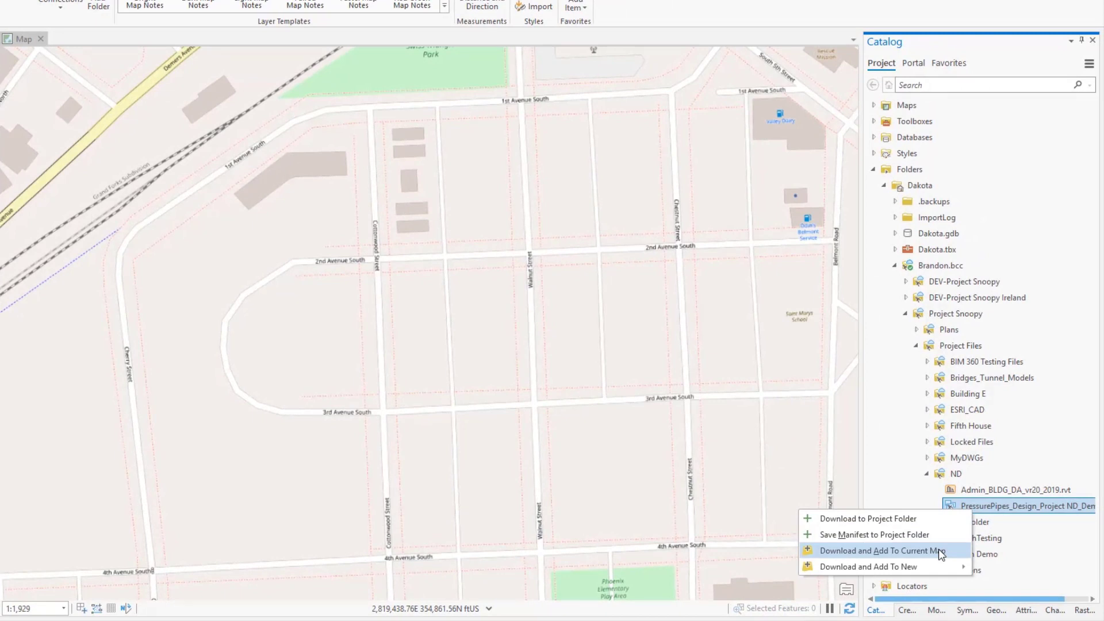
{"action": "left_click", "coordinate": [941, 552]}
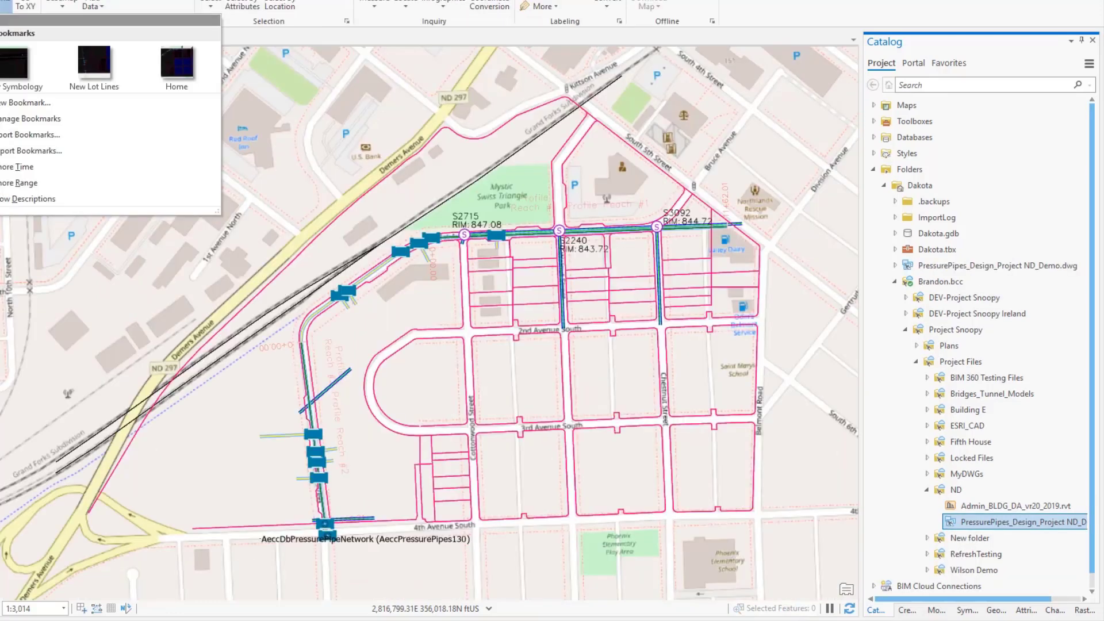
Step: Refresh the downloaded PressurePipes_Design_Project ND_Demo.dwg in the Dakota project folder from its cloud source
{"action": "left_click", "coordinate": [16, 64]}
{"action": "right_click", "coordinate": [957, 266]}
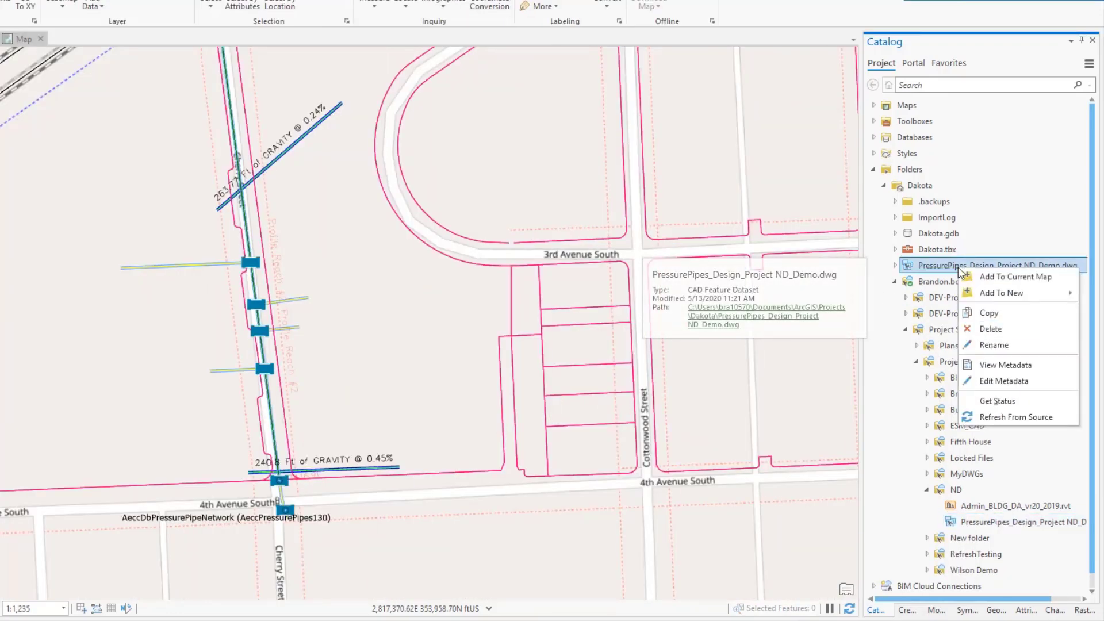
{"action": "left_click", "coordinate": [1000, 418]}
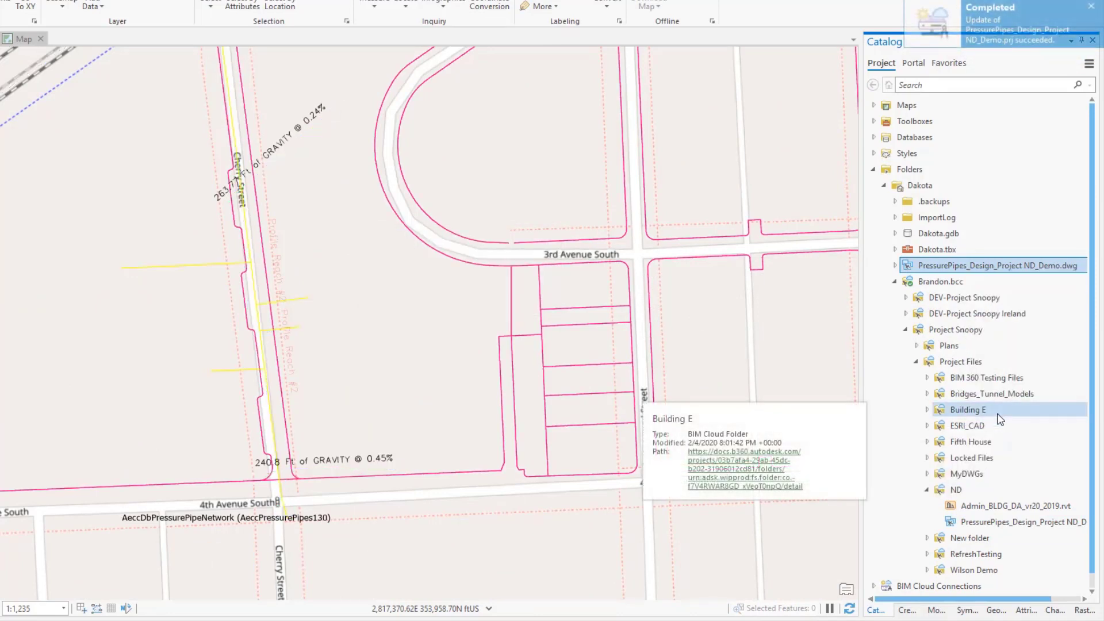
Step: Download Admin_BLDG_DA_vr20_2019.rvt from the ND cloud folder to the project folder
{"action": "left_click", "coordinate": [982, 506]}
{"action": "right_click", "coordinate": [981, 511]}
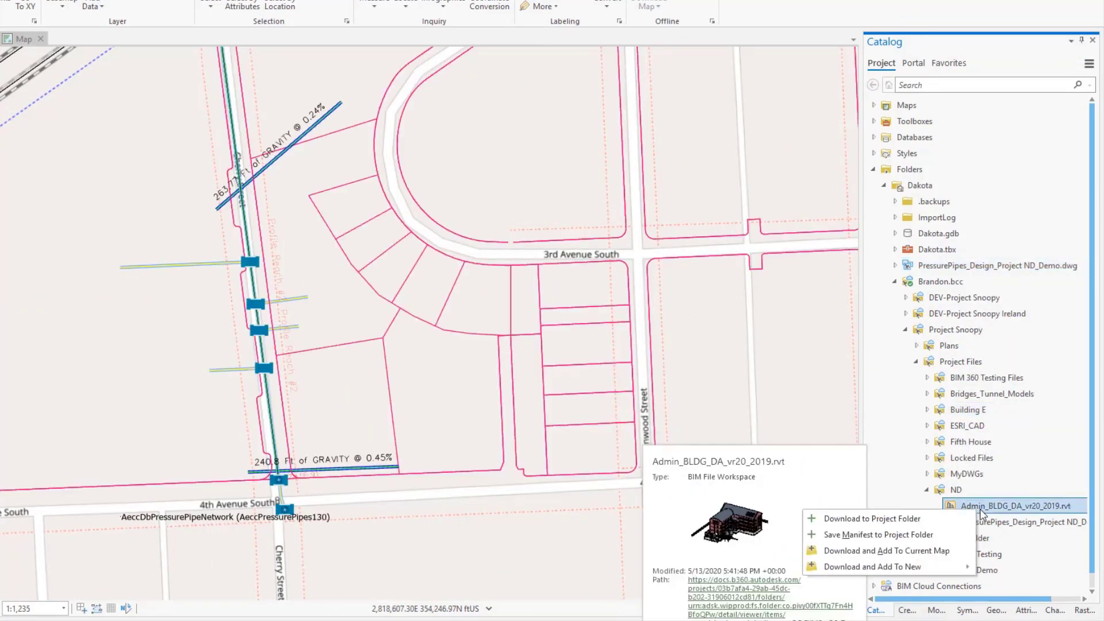
{"action": "left_click", "coordinate": [900, 522]}
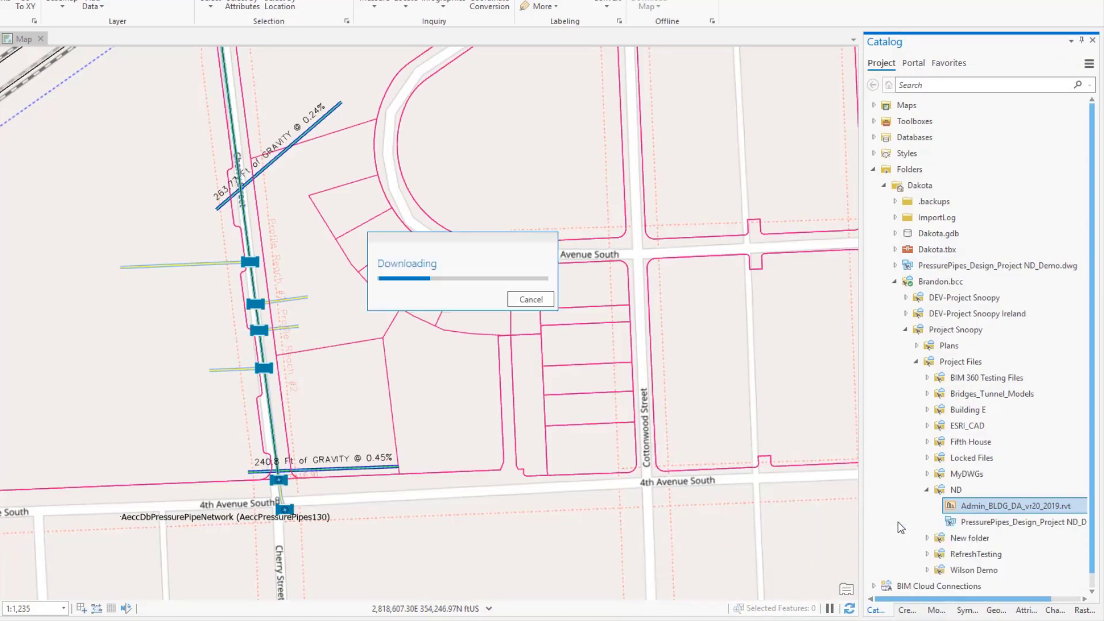
Step: Add the Footprint dataset from the Revit file's Floorplan discipline to the current map and open the footprint's SharedView link
{"action": "left_click", "coordinate": [86, 57]}
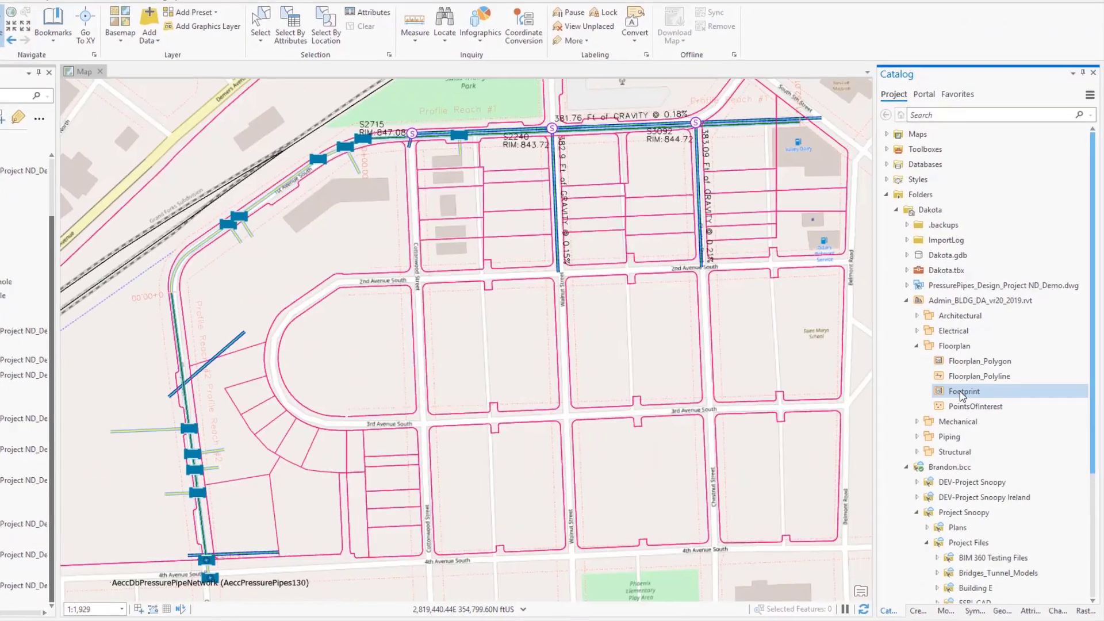
{"action": "right_click", "coordinate": [946, 383]}
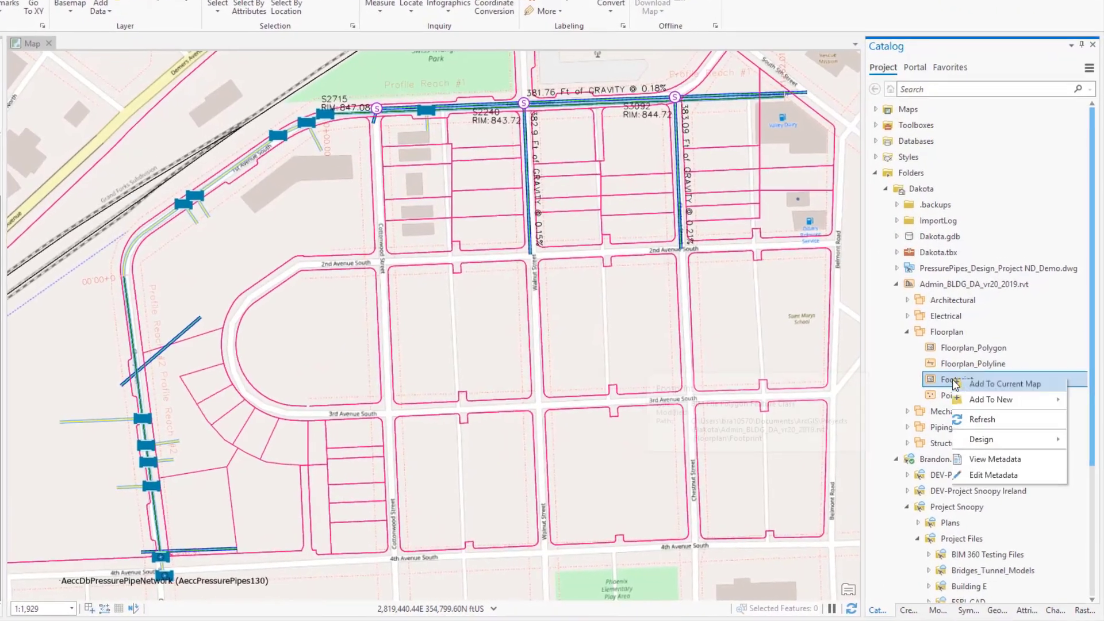
{"action": "left_click", "coordinate": [1004, 388]}
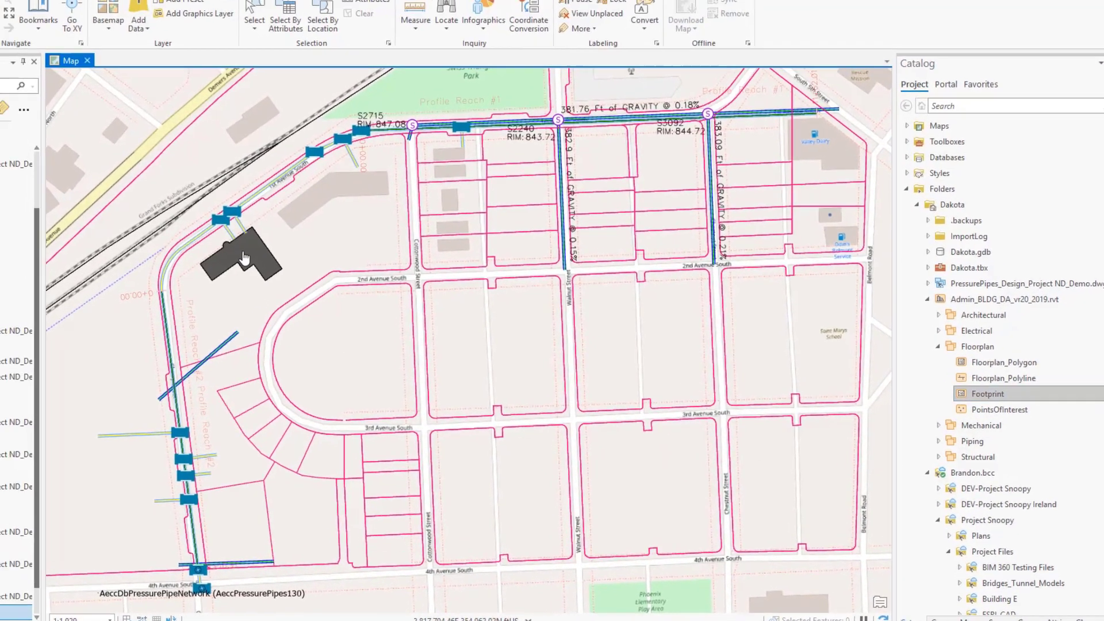
{"action": "left_click", "coordinate": [199, 238]}
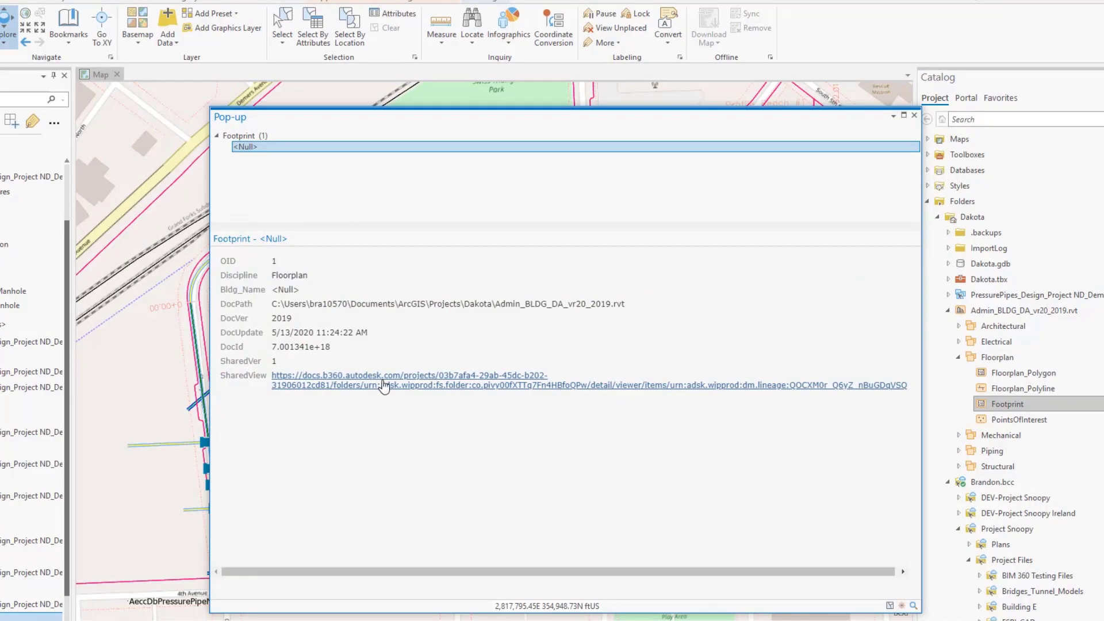
{"action": "left_click", "coordinate": [384, 386]}
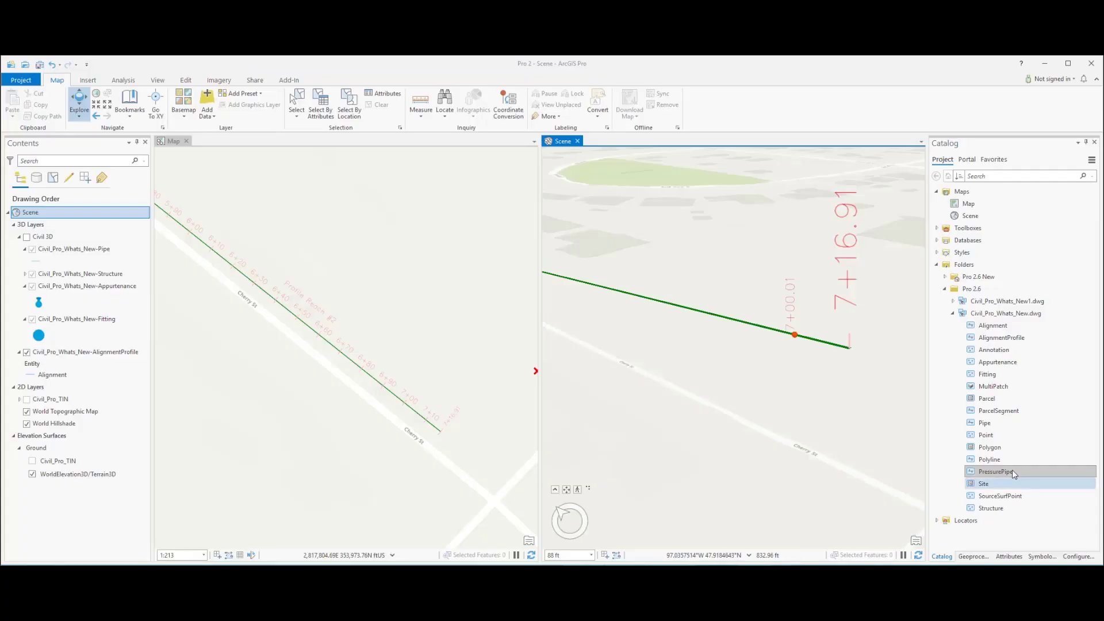
Step: Add the PressurePipe feature class of Civil_Pro_Whats_New.dwg to the scene and display the Civil 3D group layer
{"action": "right_click", "coordinate": [1010, 471]}
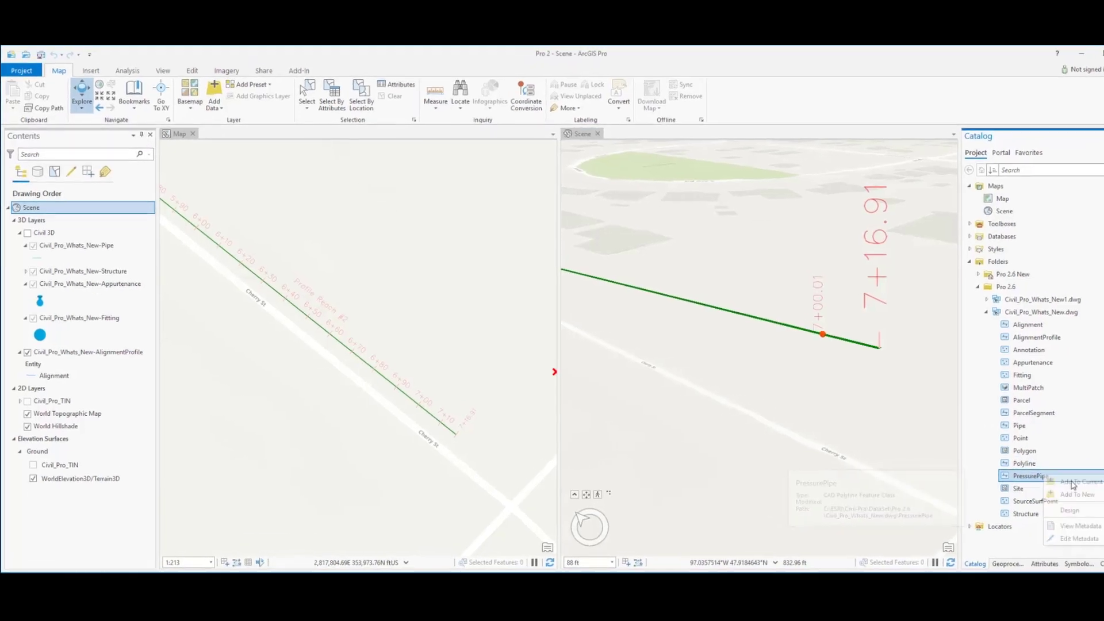
{"action": "left_click", "coordinate": [1041, 482]}
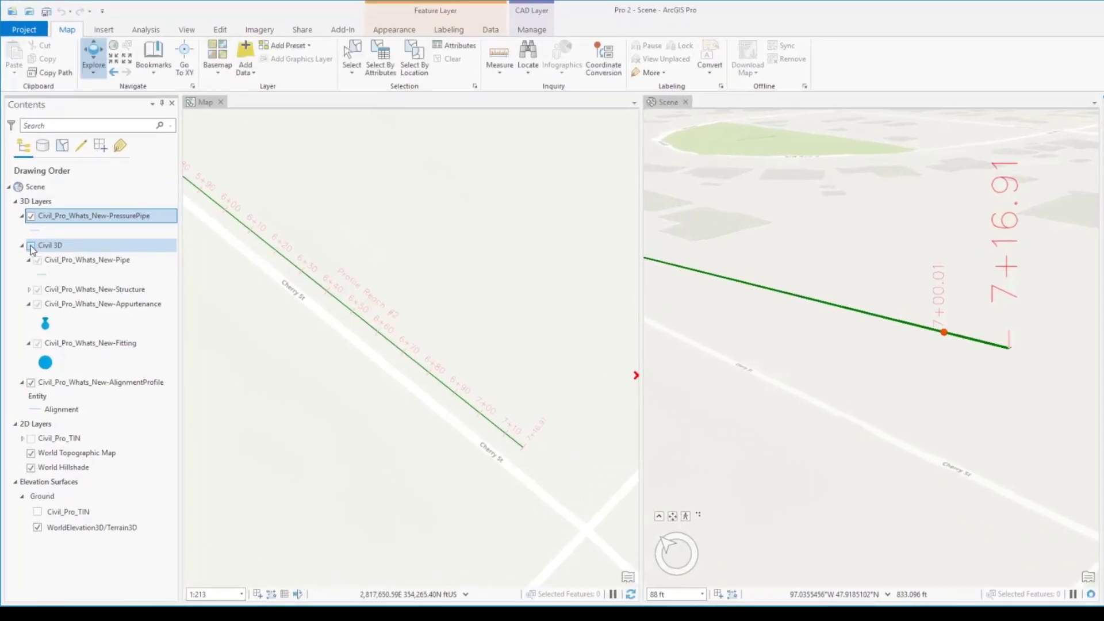
{"action": "left_click", "coordinate": [31, 246]}
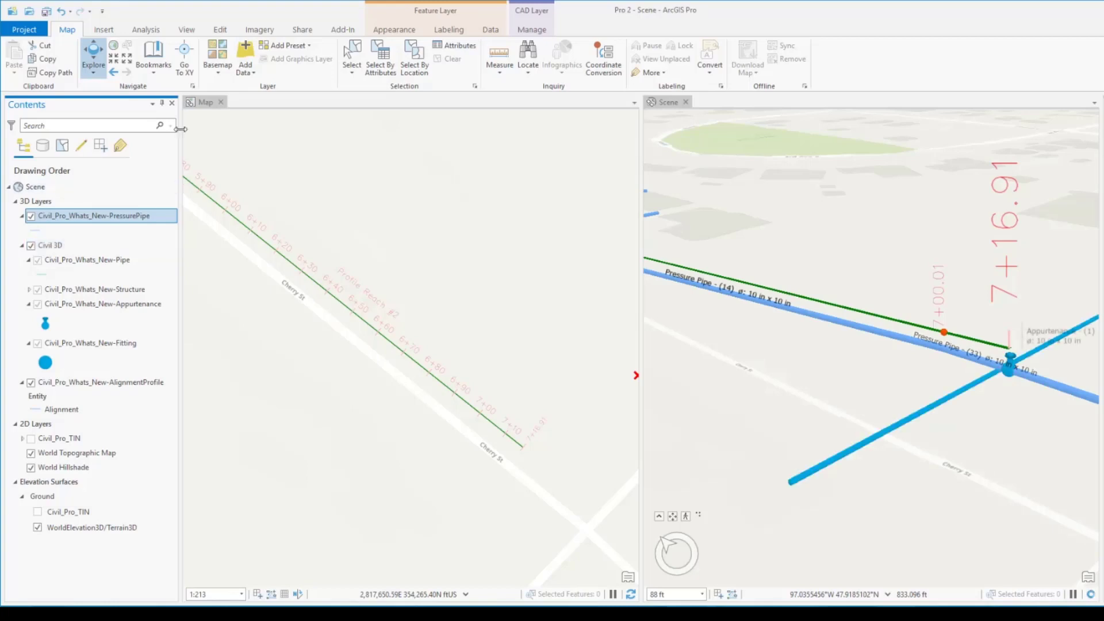
Step: Display the Gravity Pipe Network and Pressure Network group layers in the 2D map
{"action": "left_click", "coordinate": [198, 104]}
{"action": "left_click", "coordinate": [24, 202]}
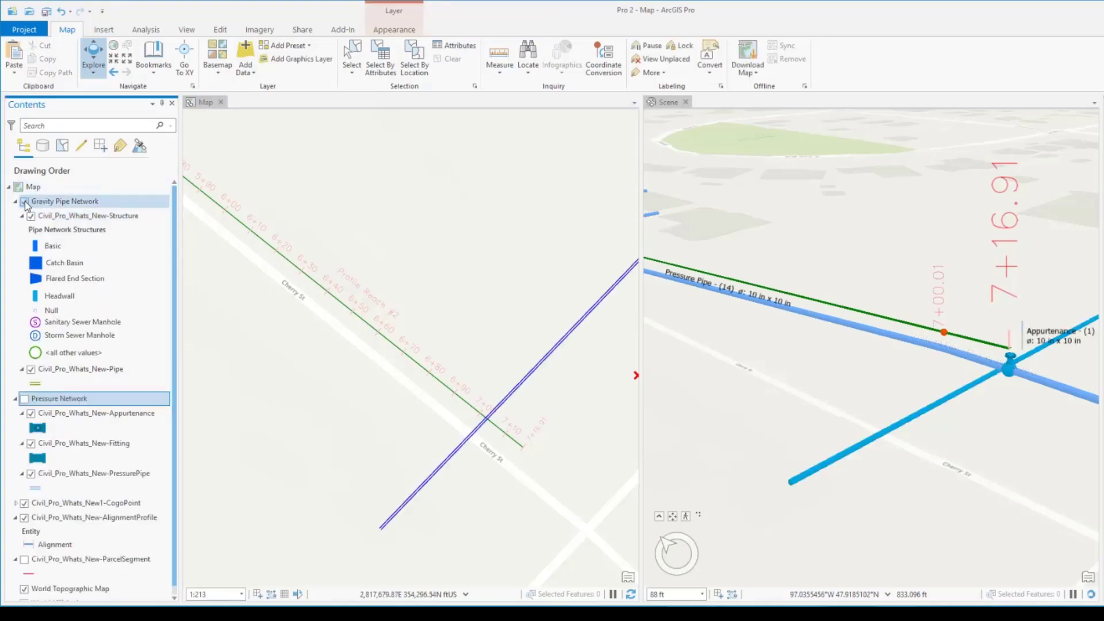
{"action": "left_click", "coordinate": [24, 399]}
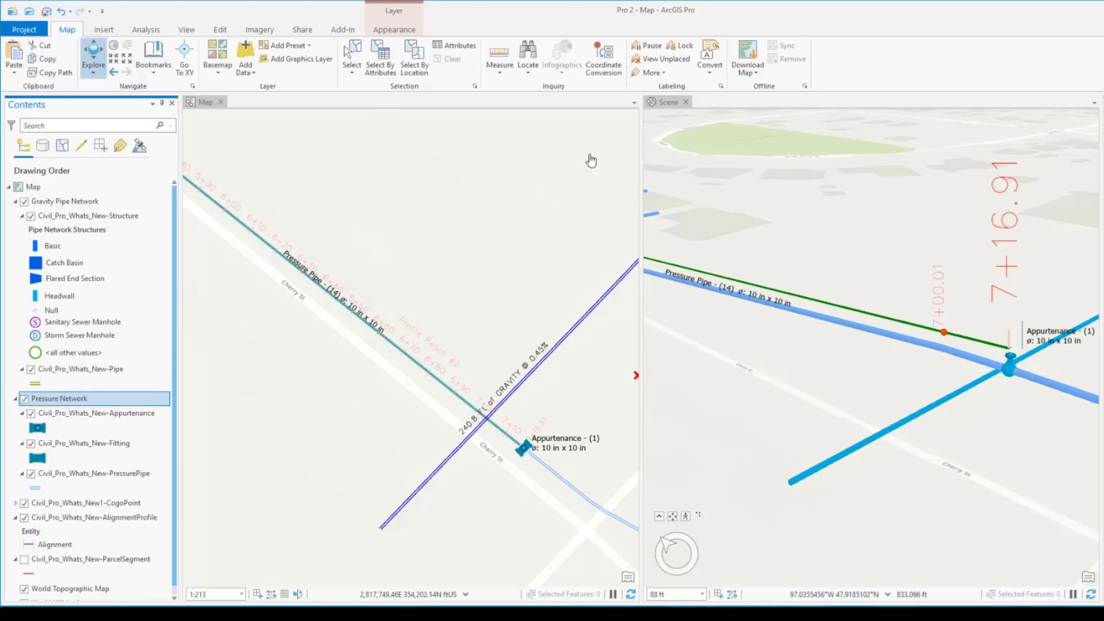
Step: Inspect the pop-up properties of manhole S2240 in the map and scene, and of gravity pipe S2715-S2240 in the scene
{"action": "left_click", "coordinate": [667, 102]}
{"action": "left_click", "coordinate": [156, 73]}
{"action": "left_click", "coordinate": [322, 123]}
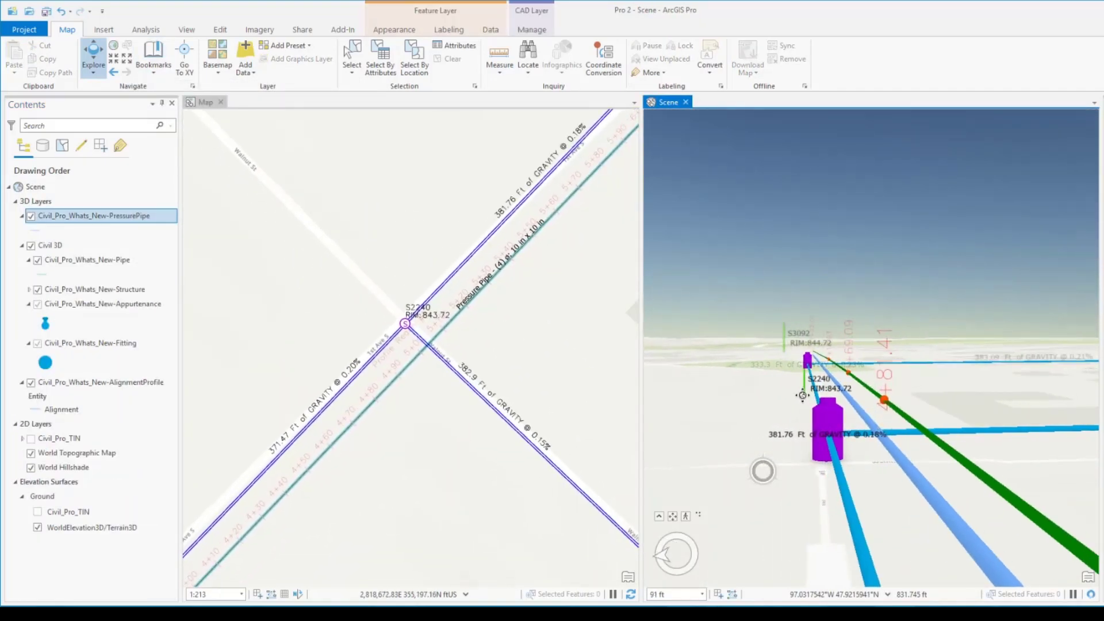
{"action": "left_click", "coordinate": [406, 325]}
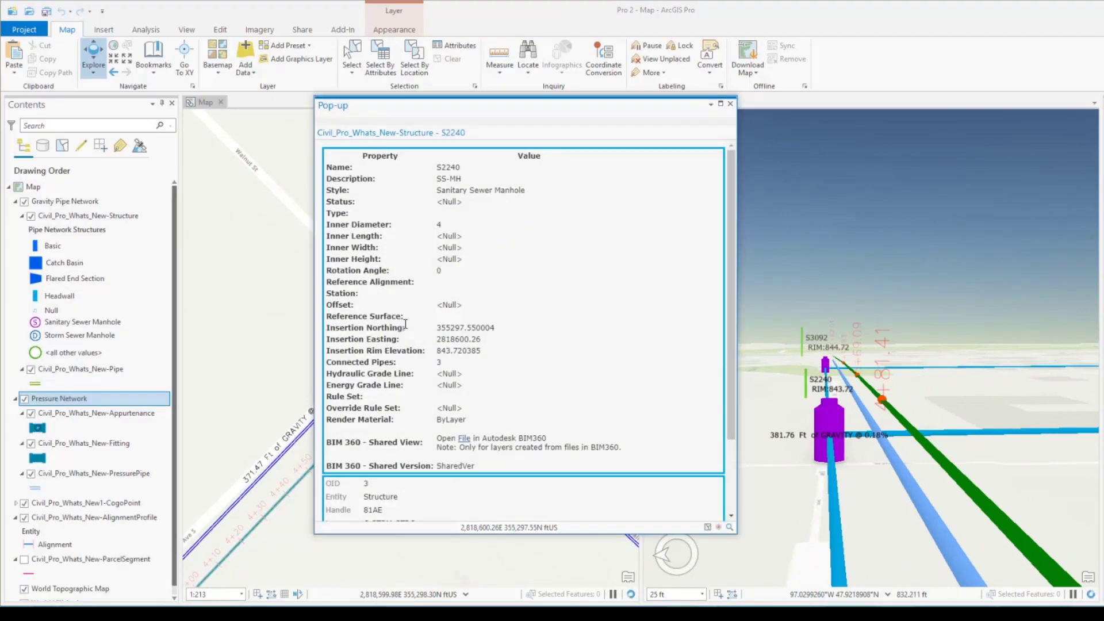
{"action": "left_click", "coordinate": [826, 417]}
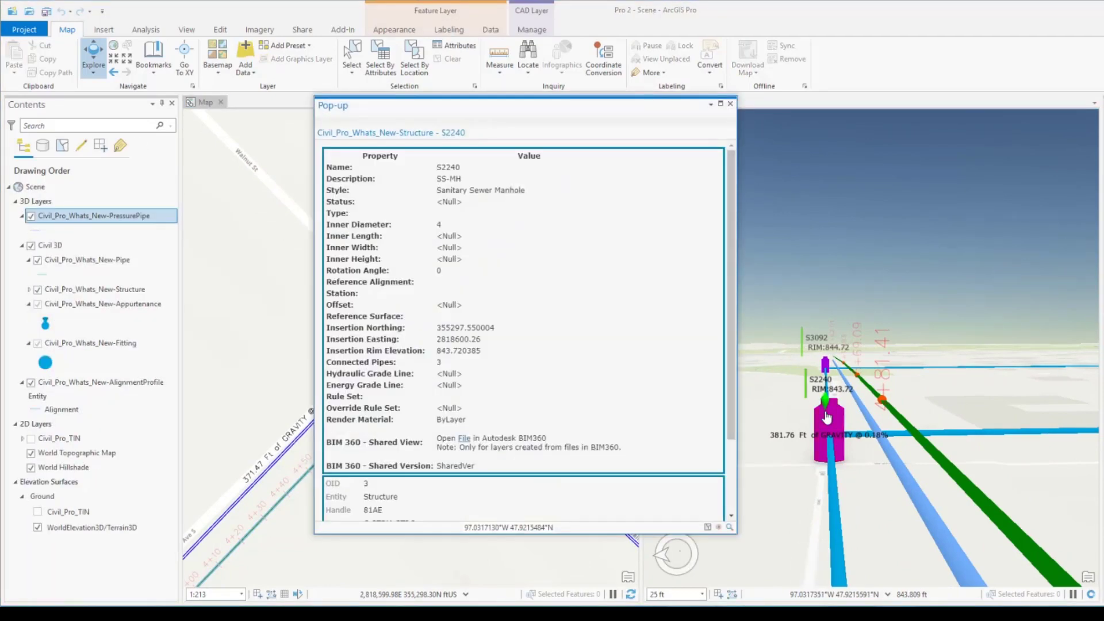
{"action": "left_click", "coordinate": [835, 485]}
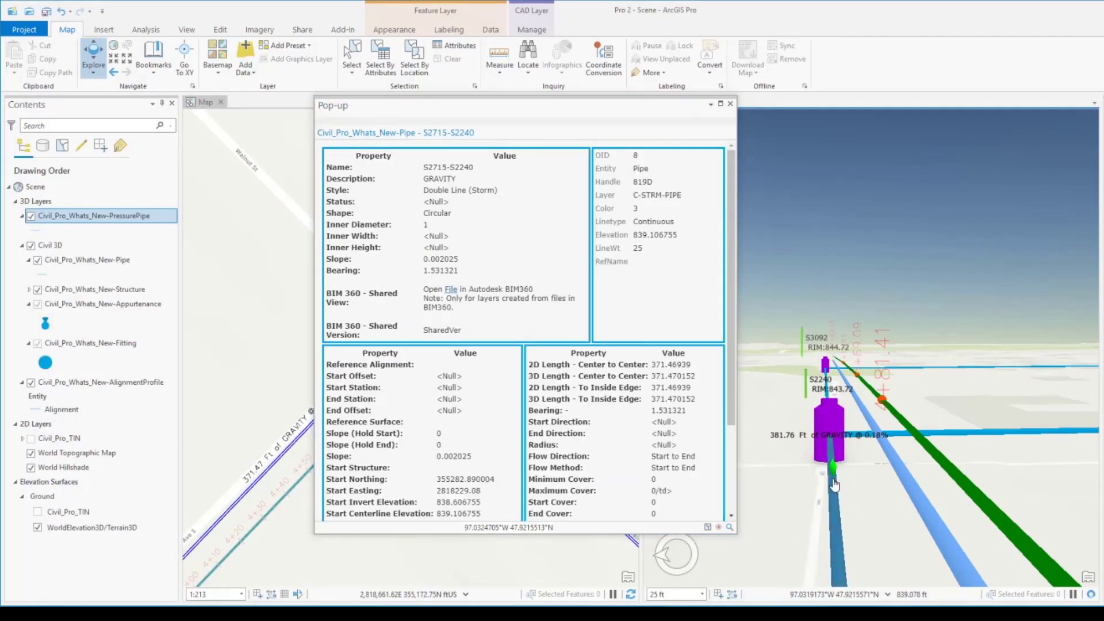
{"action": "left_click", "coordinate": [730, 104]}
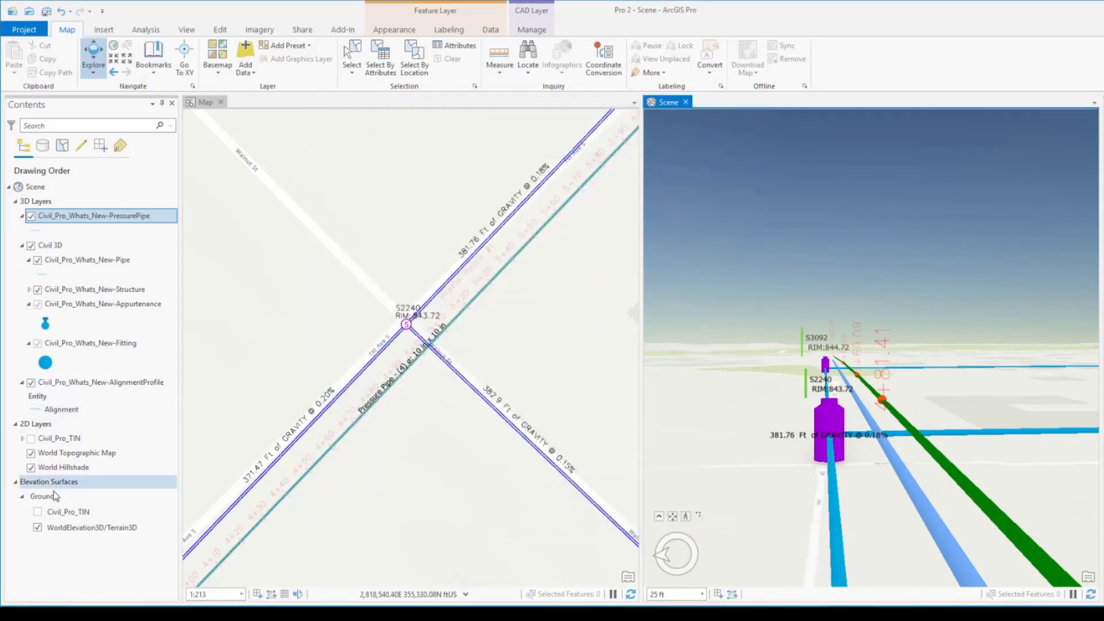
Step: Turn on the Civil_Pro_TIN elevation surface under Ground in the scene
{"action": "left_click", "coordinate": [37, 512]}
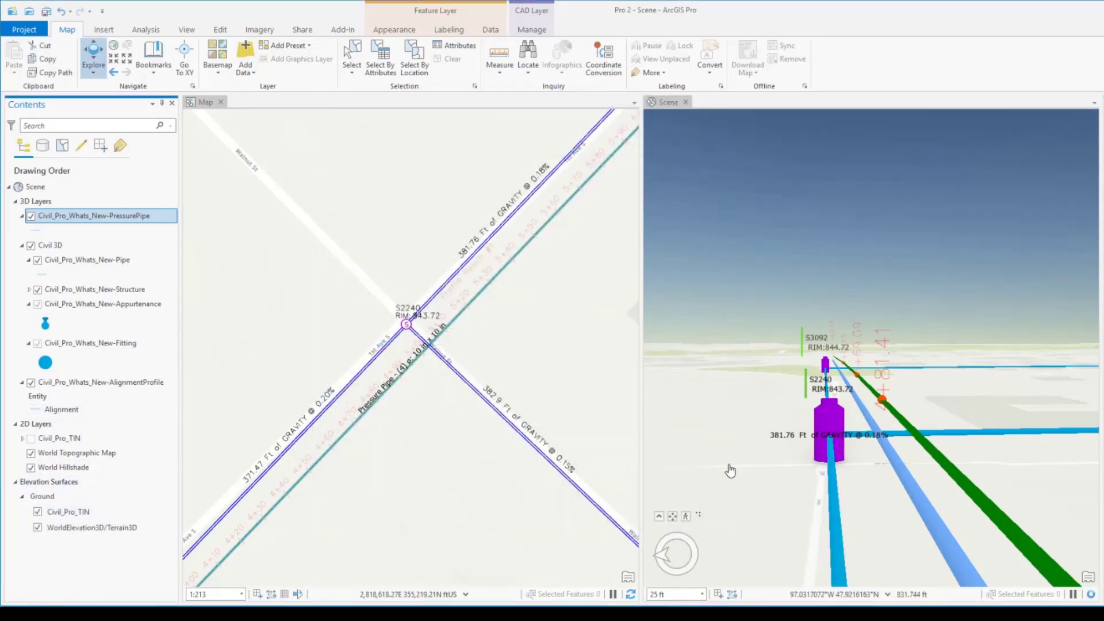
{"action": "left_click_drag", "start_coordinate": [730, 465], "coordinate": [763, 443]}
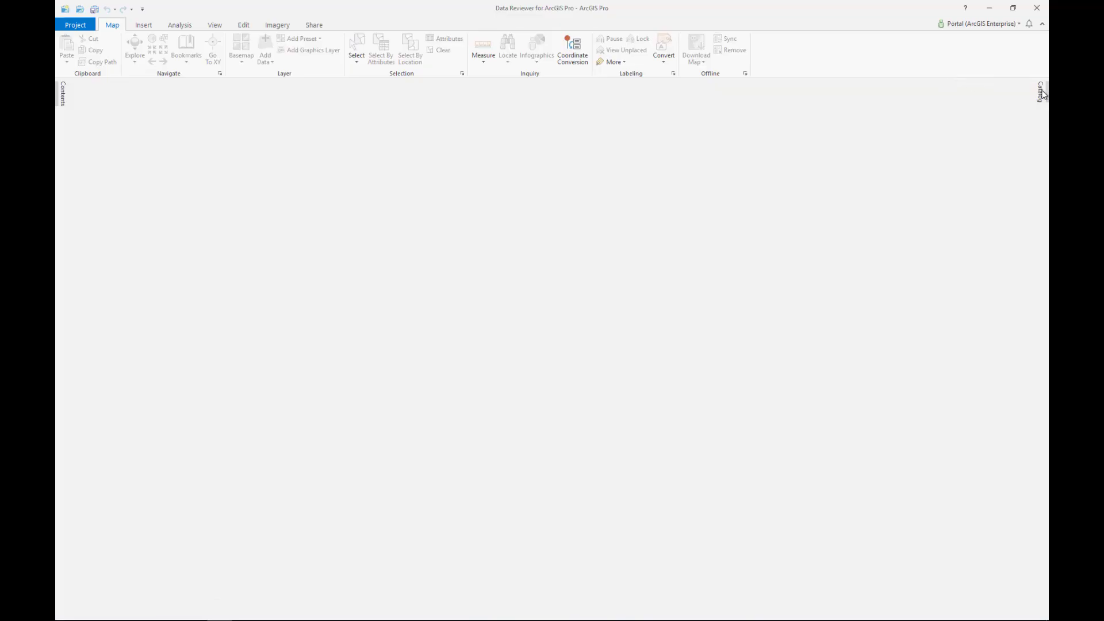
Step: Open the Road Centerlines attribute rules from lgm.sde and review the nonlinear segment and right-side overlapping address range validation rules
{"action": "right_click", "coordinate": [1043, 291]}
{"action": "mouse_move", "coordinate": [993, 393]}
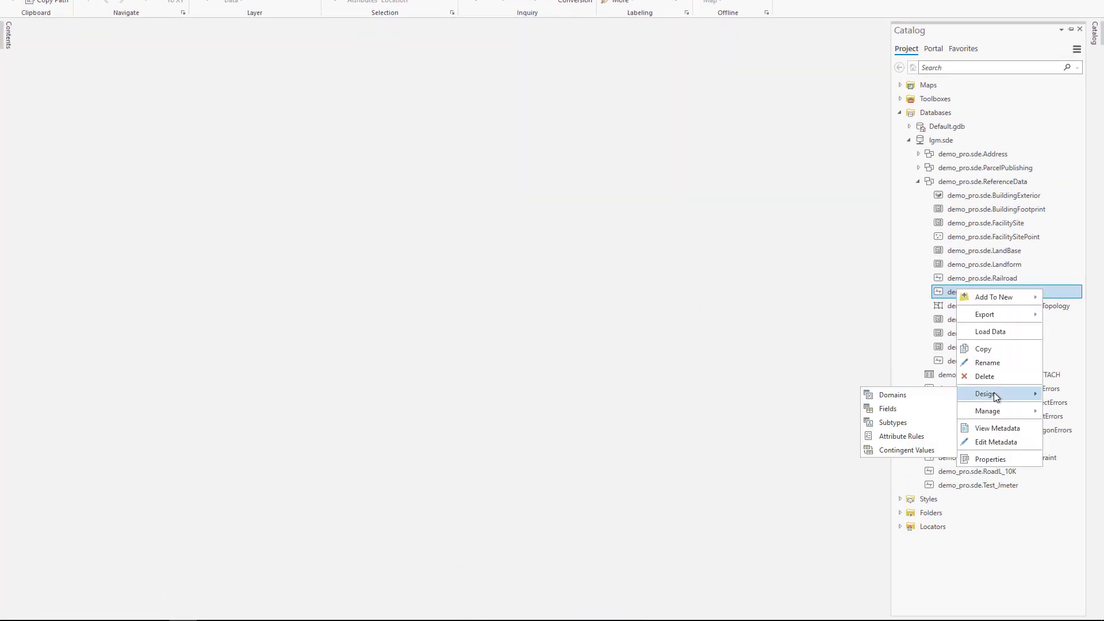
{"action": "left_click", "coordinate": [916, 433]}
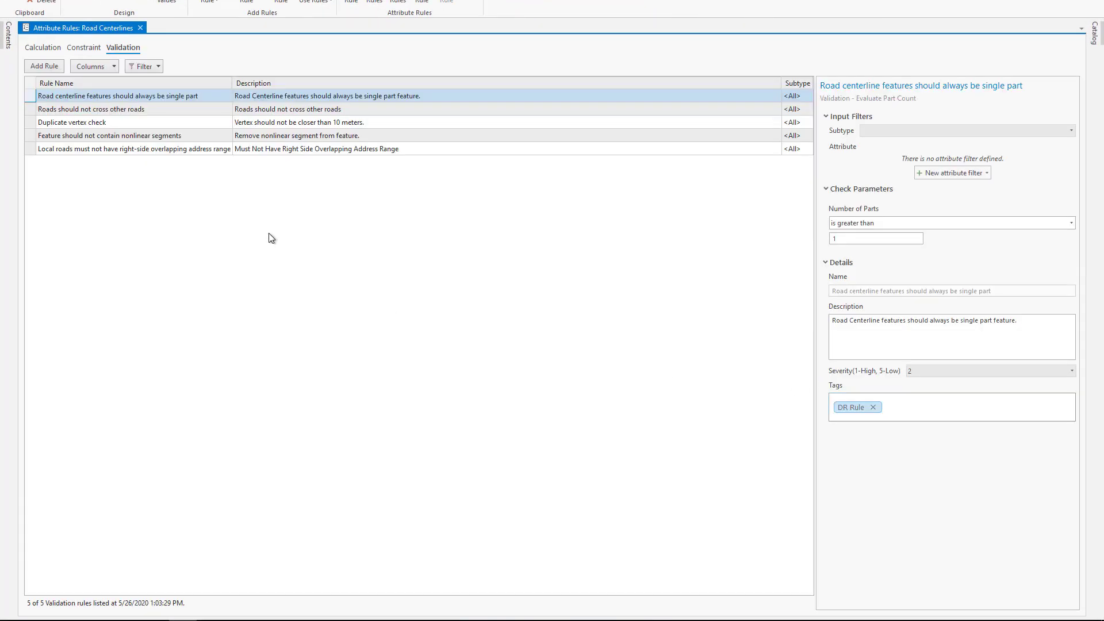
{"action": "left_click", "coordinate": [31, 136]}
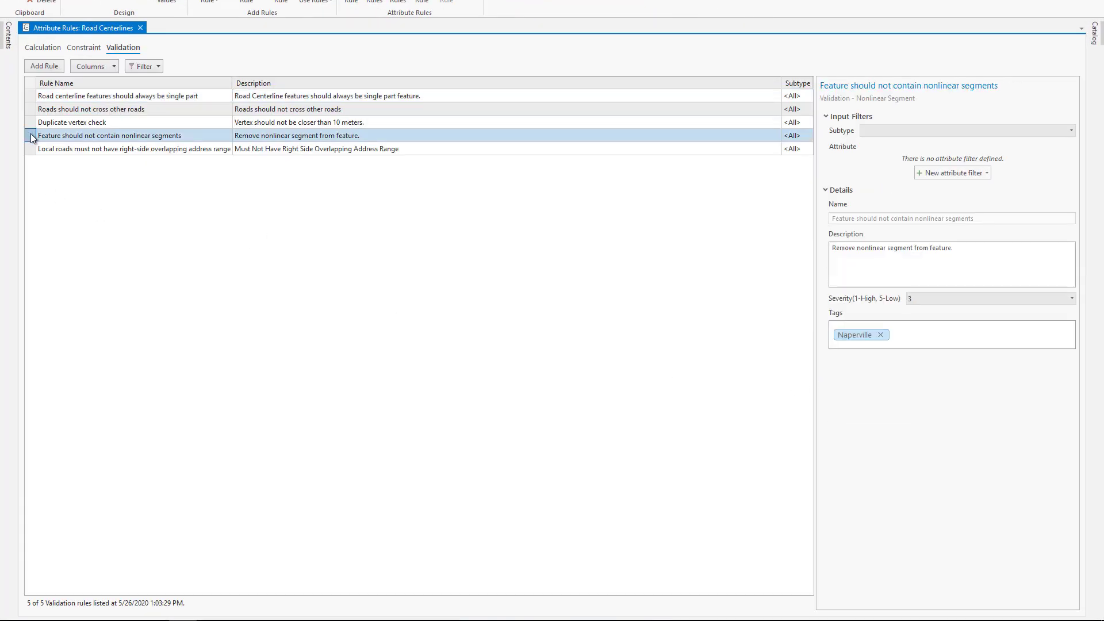
{"action": "left_click", "coordinate": [31, 151]}
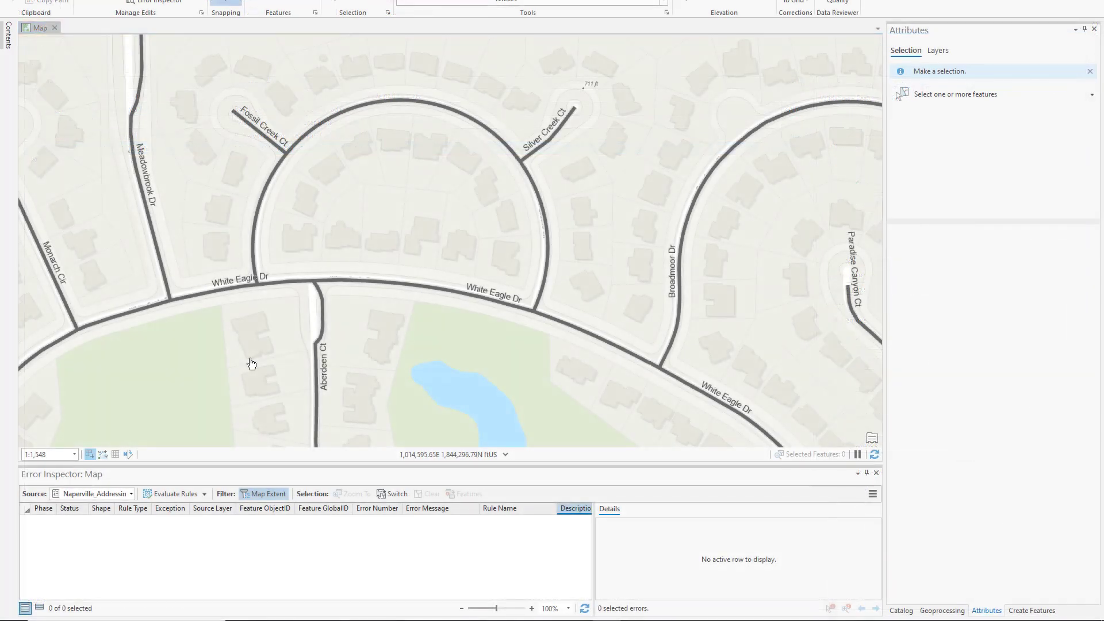
Step: Evaluate the validation rules for the roads around White Eagle Dr and select the reported nonlinear segment error
{"action": "left_click", "coordinate": [169, 493]}
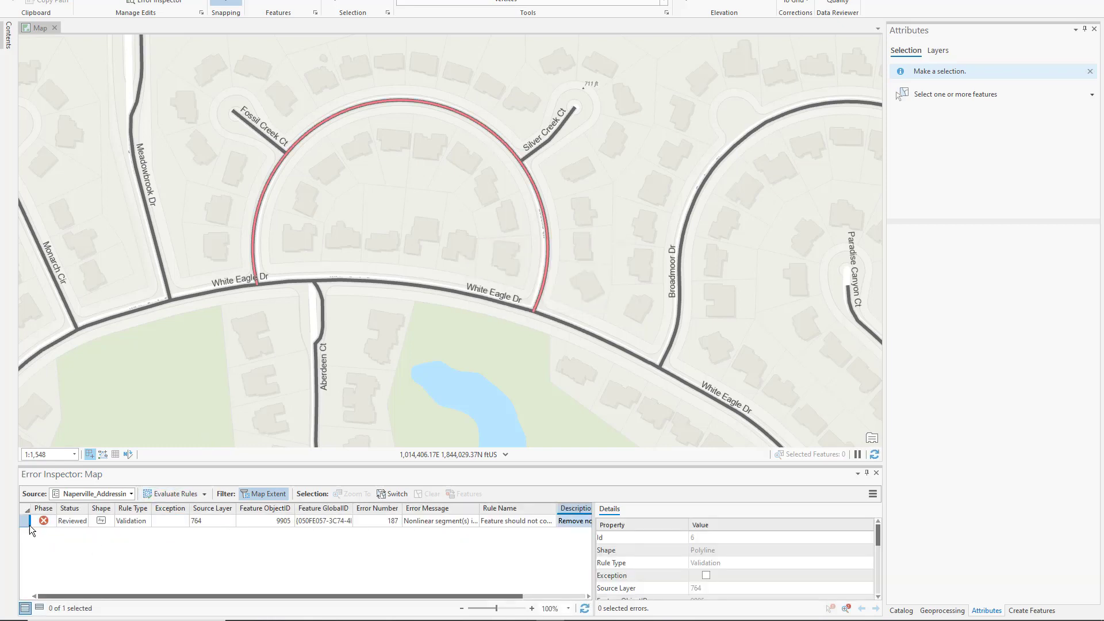
{"action": "left_click", "coordinate": [25, 521]}
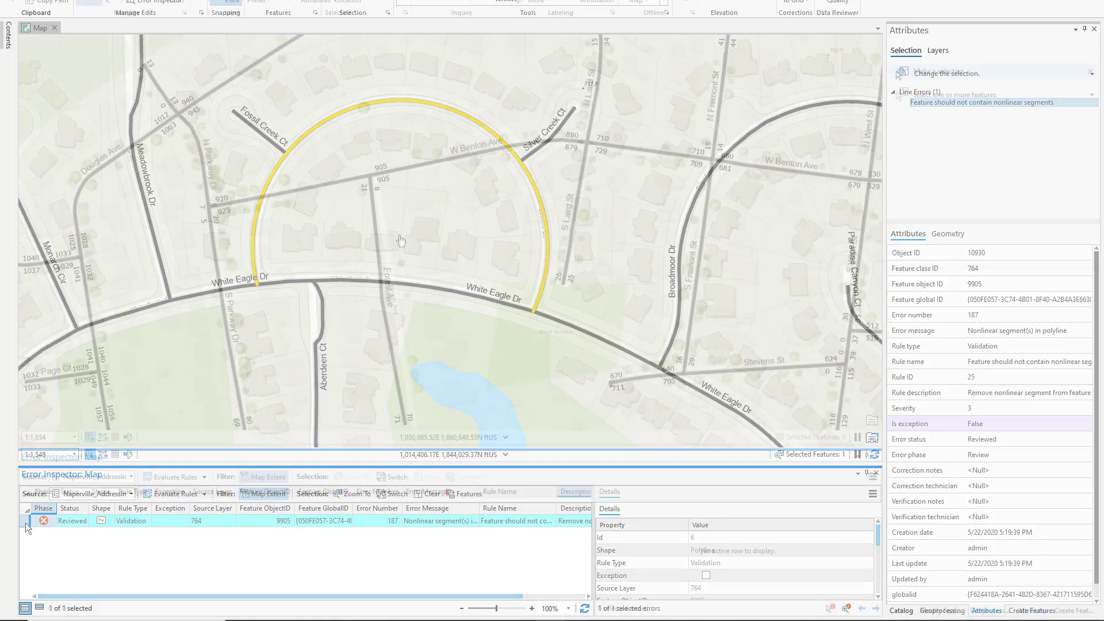
Step: Evaluate the rules around W Benton Ave, select the overlapping address range error, and examine its junction with Forest Ave
{"action": "left_click", "coordinate": [165, 477]}
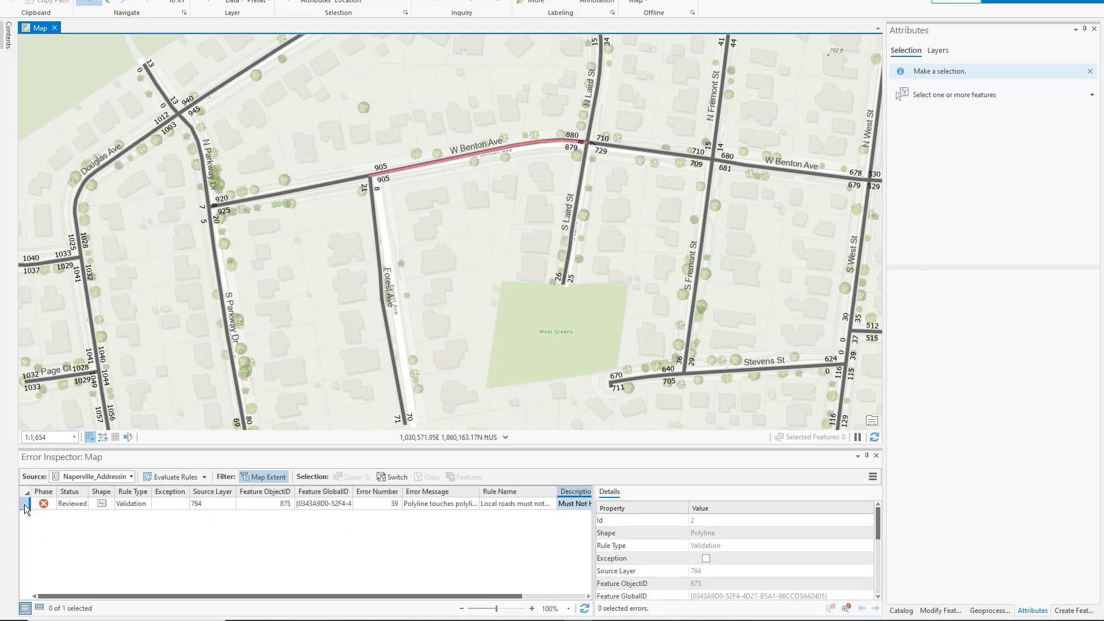
{"action": "left_click", "coordinate": [24, 504]}
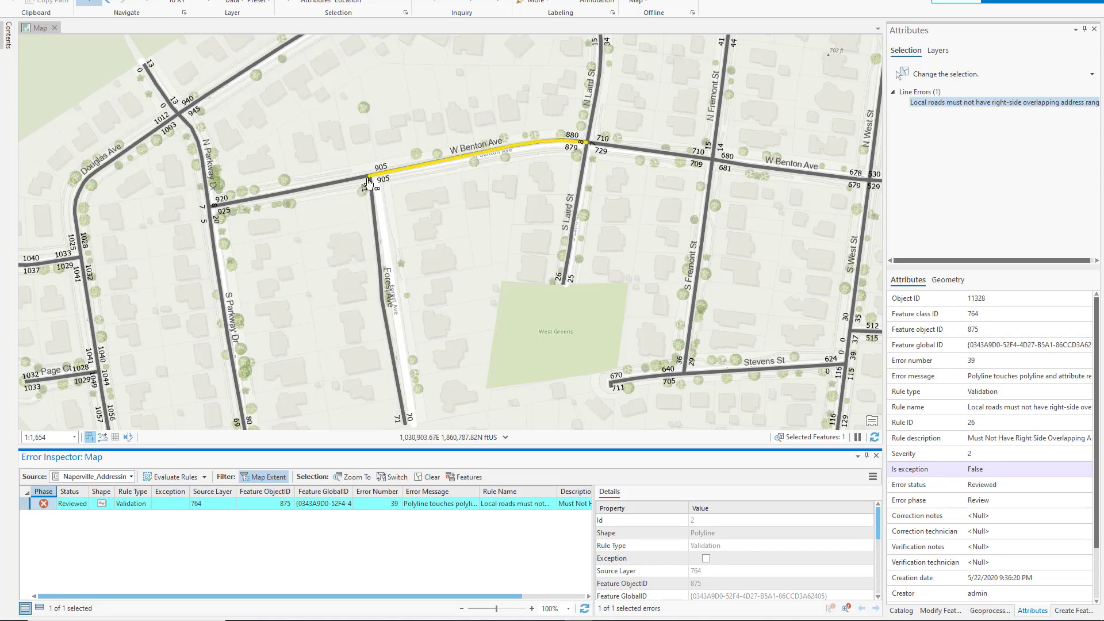
{"action": "left_click", "coordinate": [346, 160], "text": "shift"}
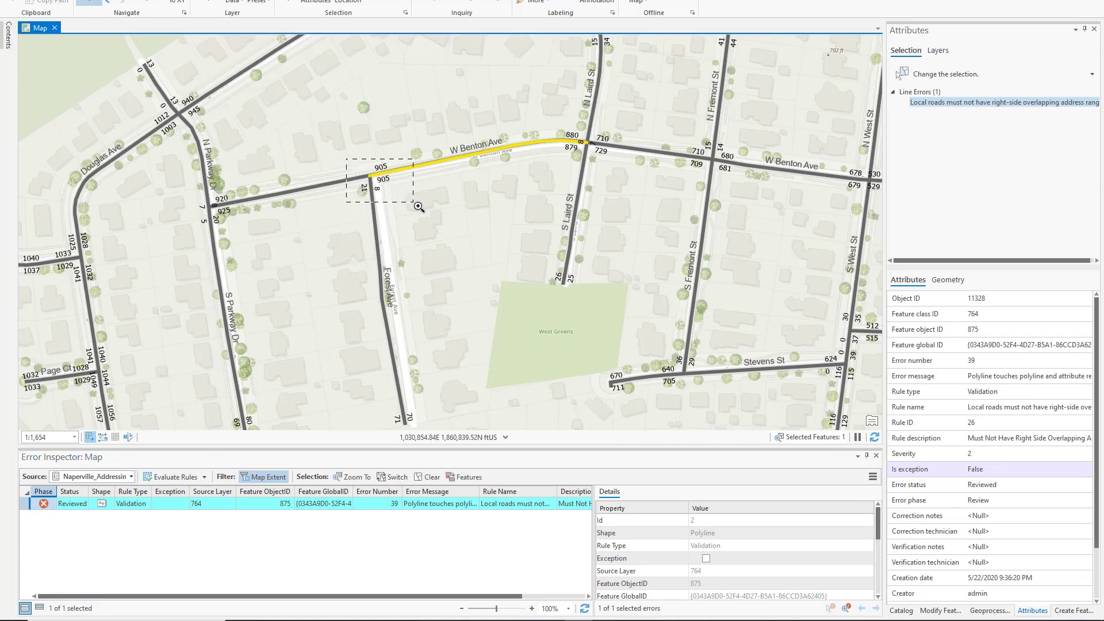
{"action": "left_click_drag", "start_coordinate": [418, 205], "coordinate": [418, 206]}
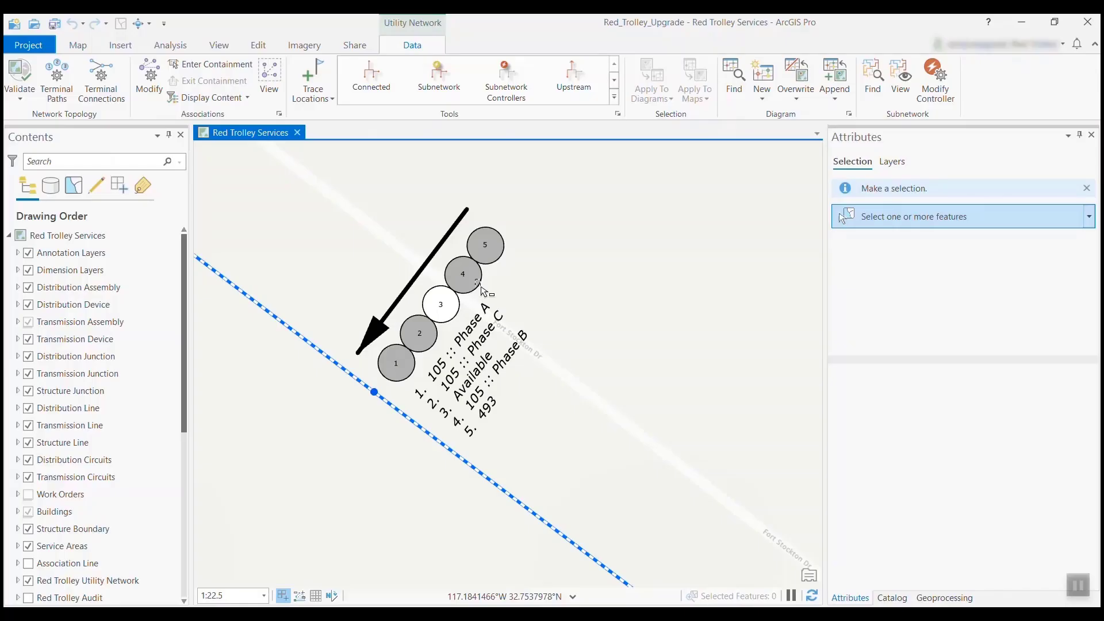
Step: Examine the containment of Duct Position 4 in the duct cross section, including its 4" Duct and the duct's contents
{"action": "left_click", "coordinate": [478, 283]}
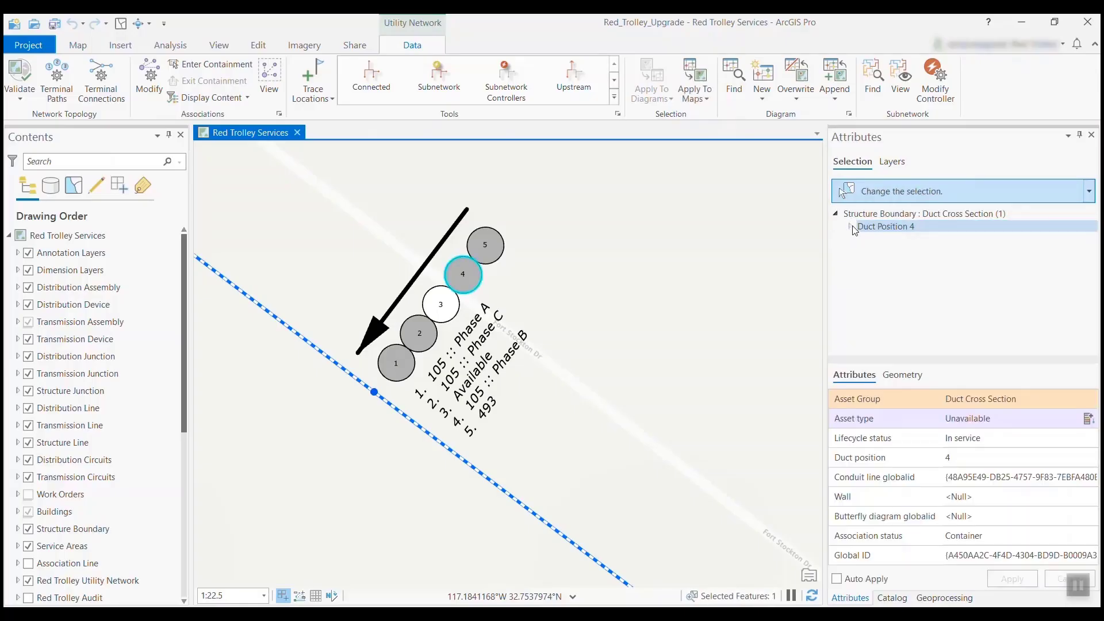
{"action": "left_click", "coordinate": [850, 227]}
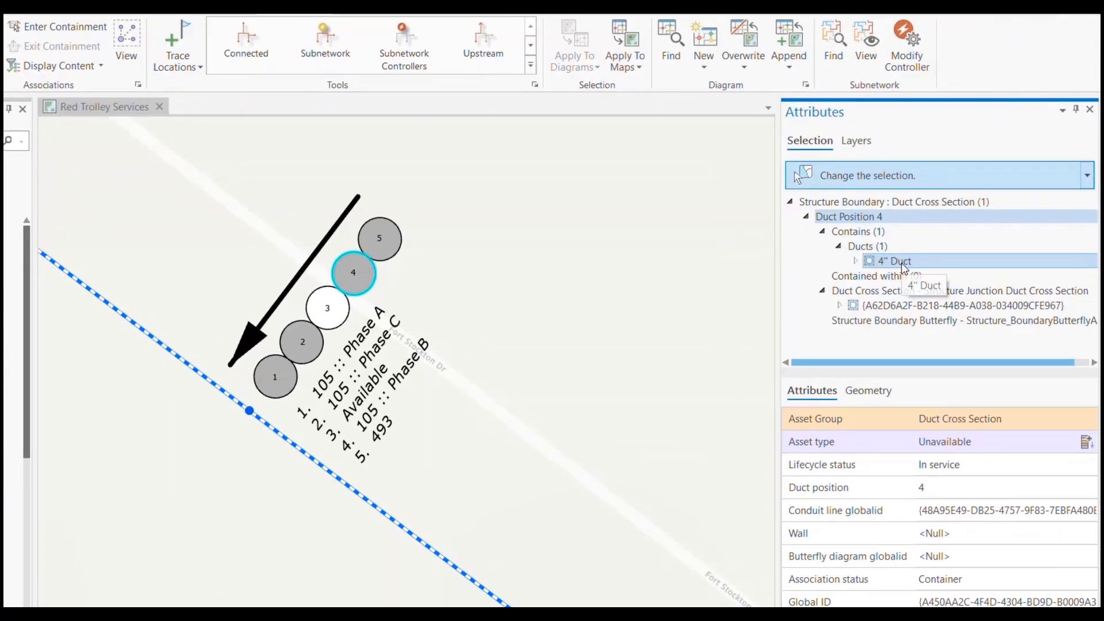
{"action": "left_click", "coordinate": [904, 263]}
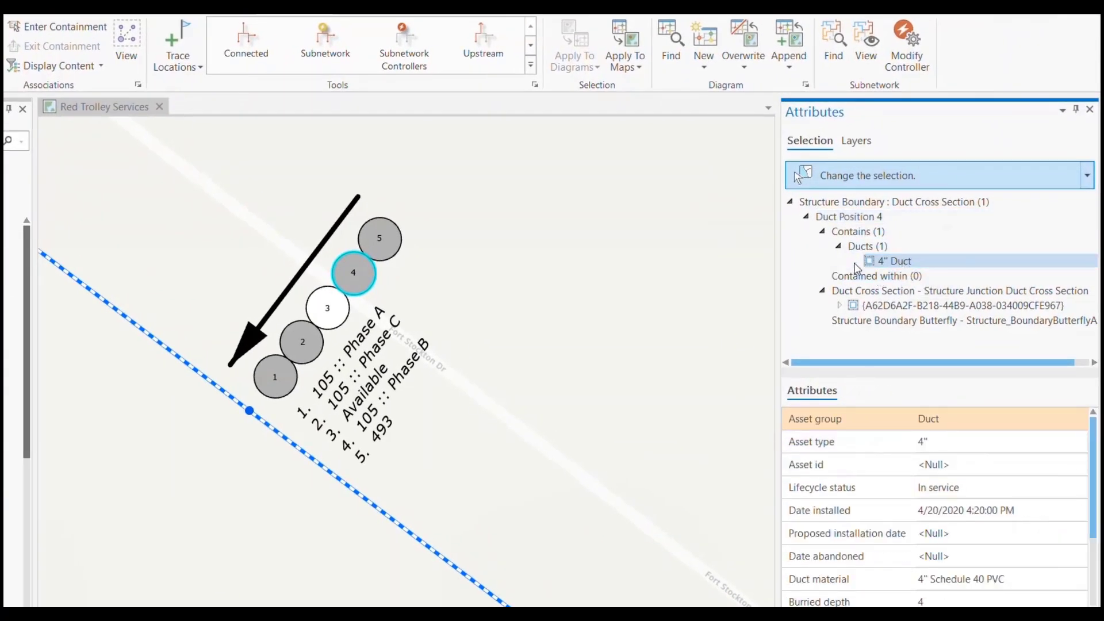
{"action": "left_click", "coordinate": [855, 263]}
{"action": "left_click", "coordinate": [947, 306]}
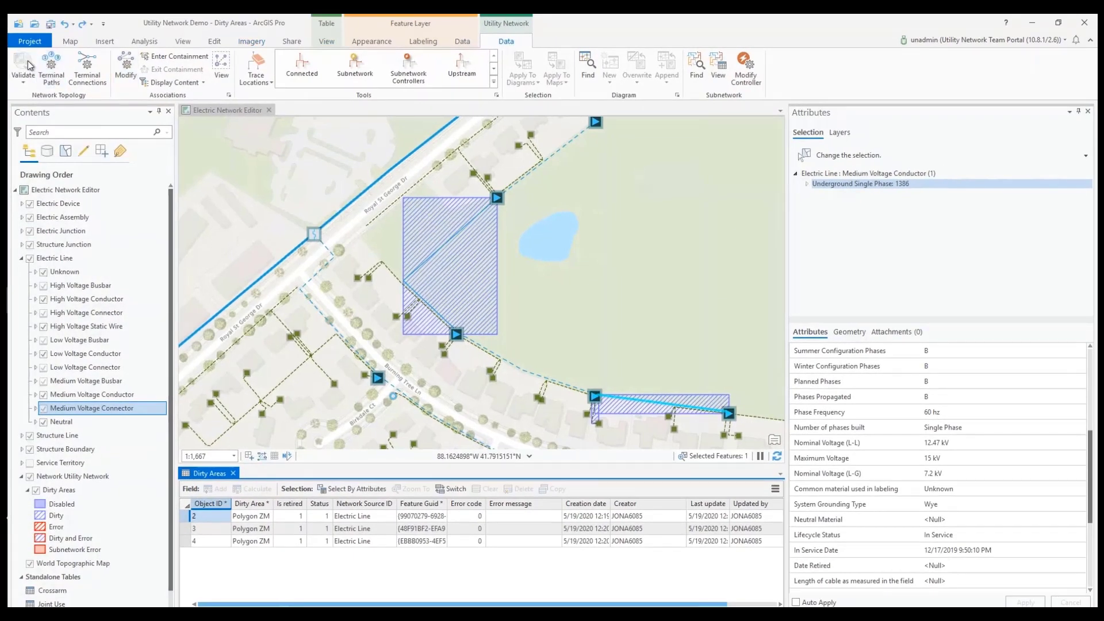
Step: Validate the electric network topology and inspect the error of the large dirty area beside Royal St George Dr
{"action": "left_click", "coordinate": [27, 61]}
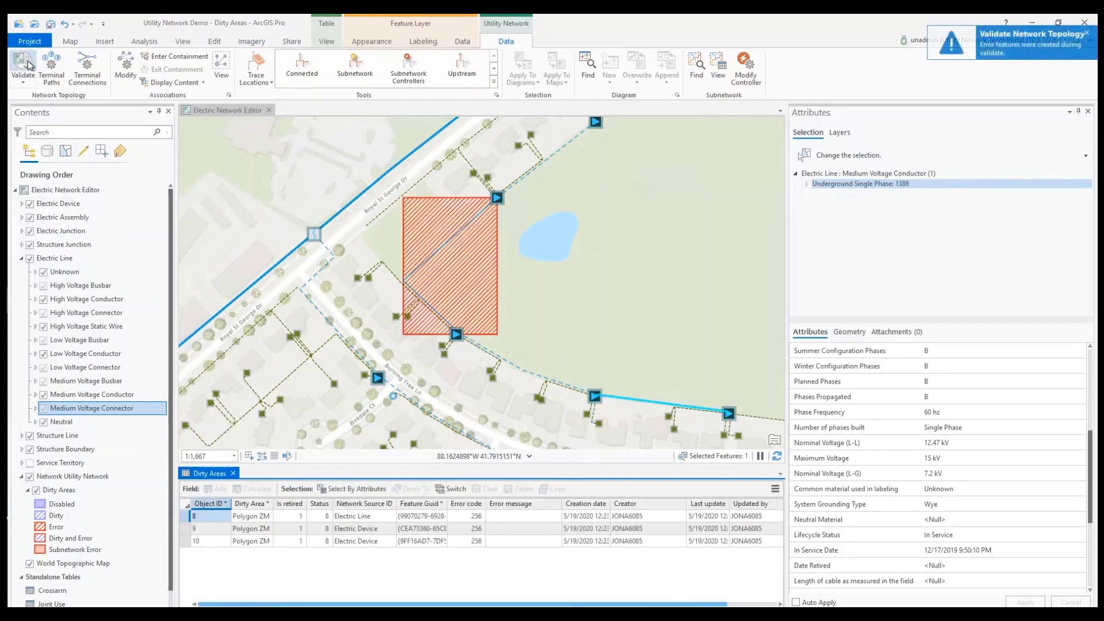
{"action": "left_click", "coordinate": [71, 41]}
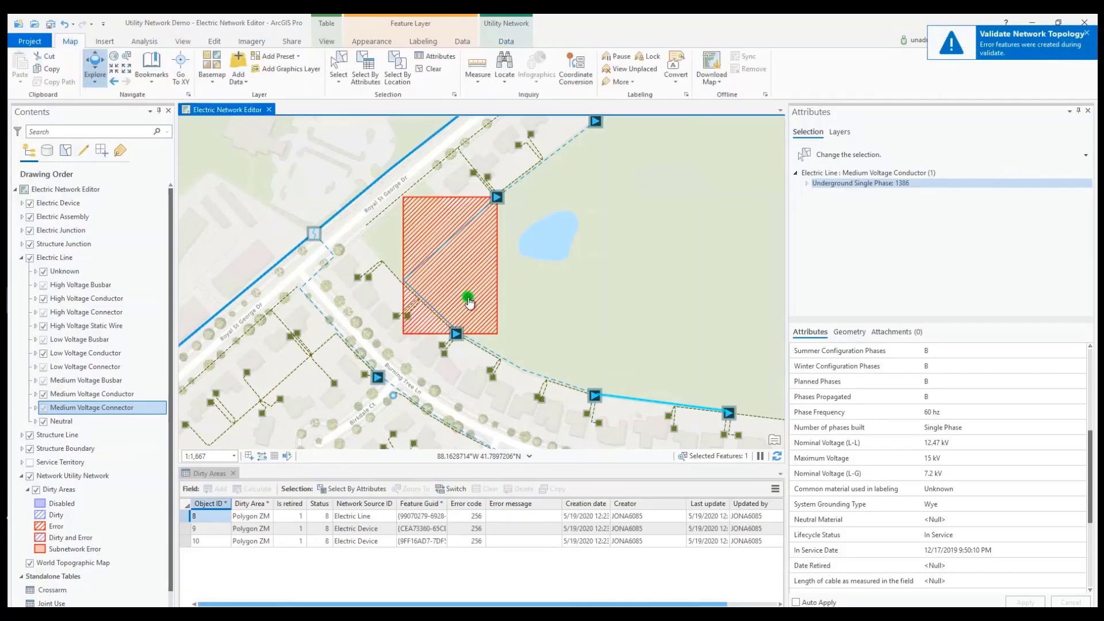
{"action": "left_click", "coordinate": [463, 301]}
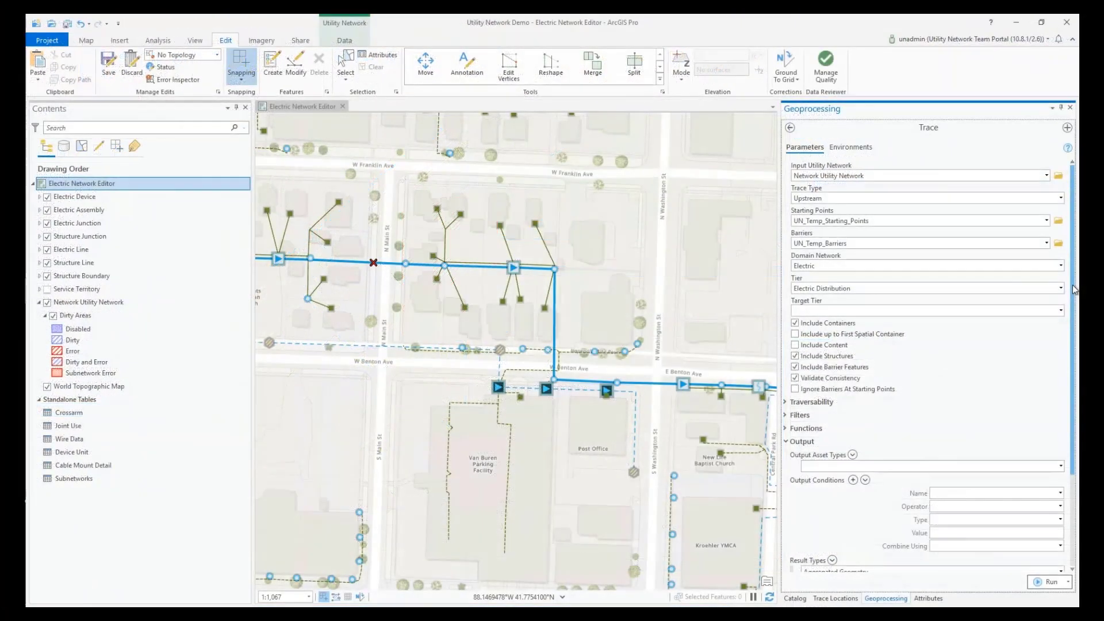
Step: Run the trace with aggregated geometry results under the trace name Upstream_barrier_001
{"action": "left_click_drag", "start_coordinate": [1074, 286], "coordinate": [1074, 436]}
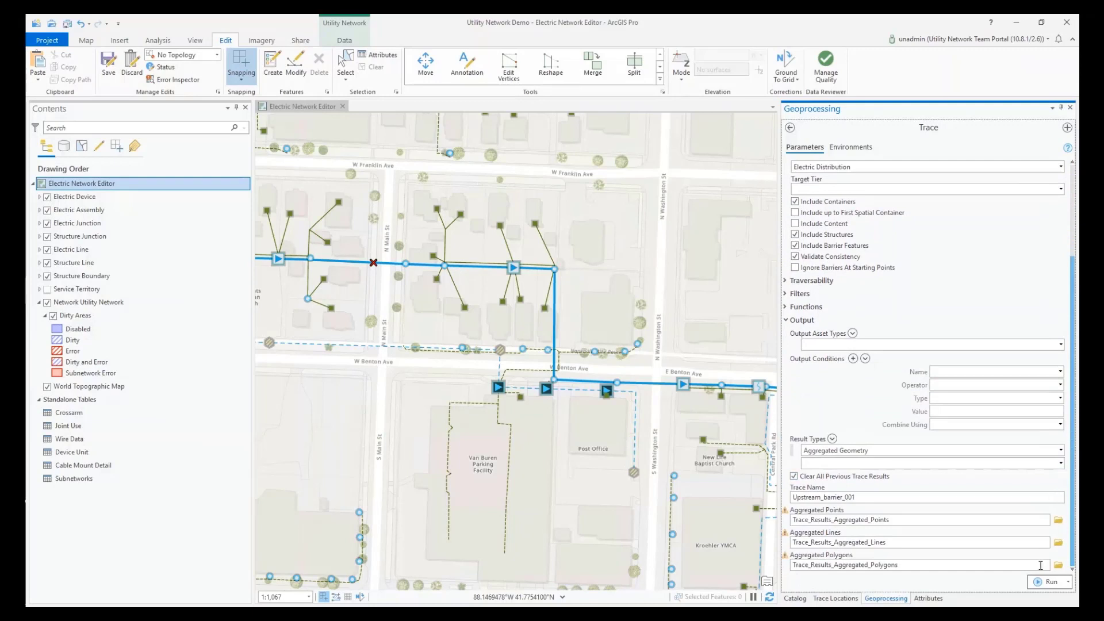
{"action": "left_click", "coordinate": [1042, 582]}
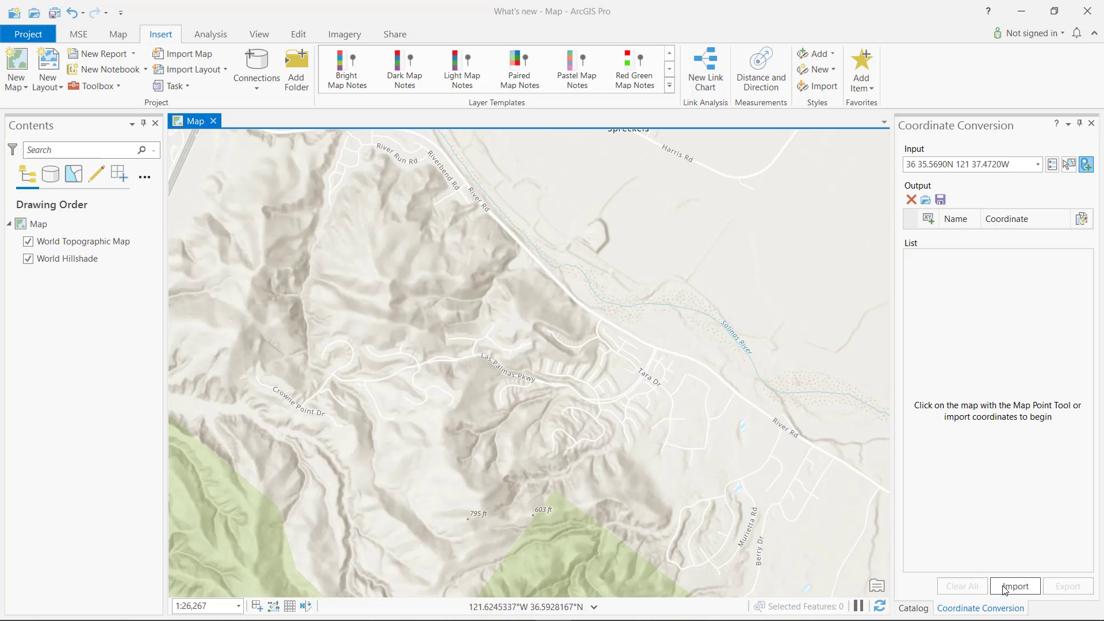
Step: Import Locations_mixed.csv into Coordinate Conversion using location as the X field, with Unit, Desig, Size, minrange and maxrange as additional fields
{"action": "left_click", "coordinate": [1005, 587]}
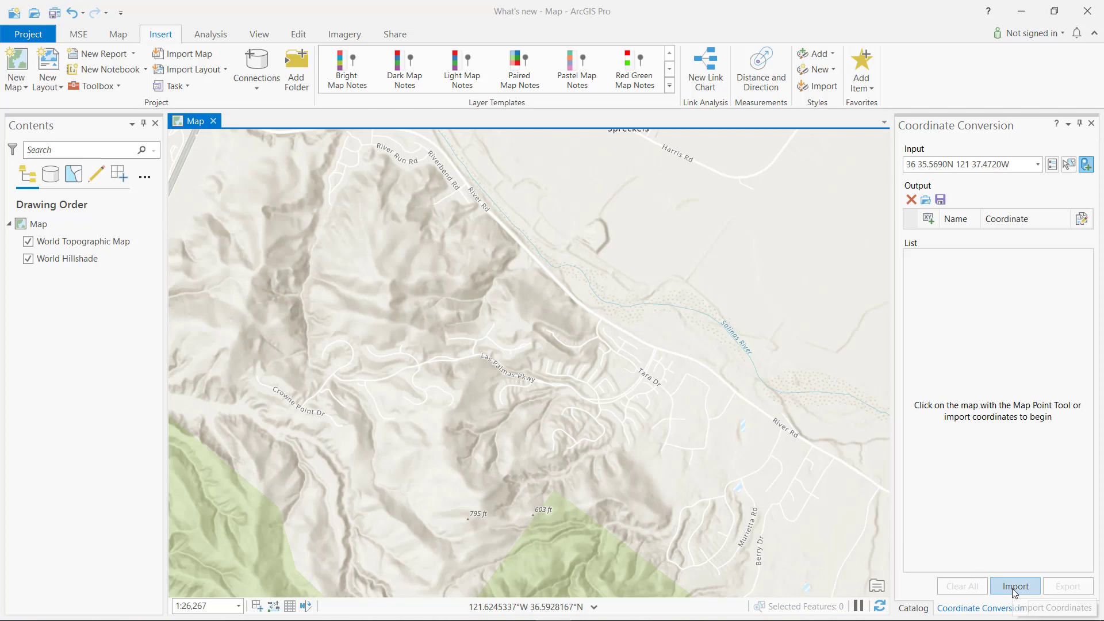
{"action": "left_click", "coordinate": [506, 253]}
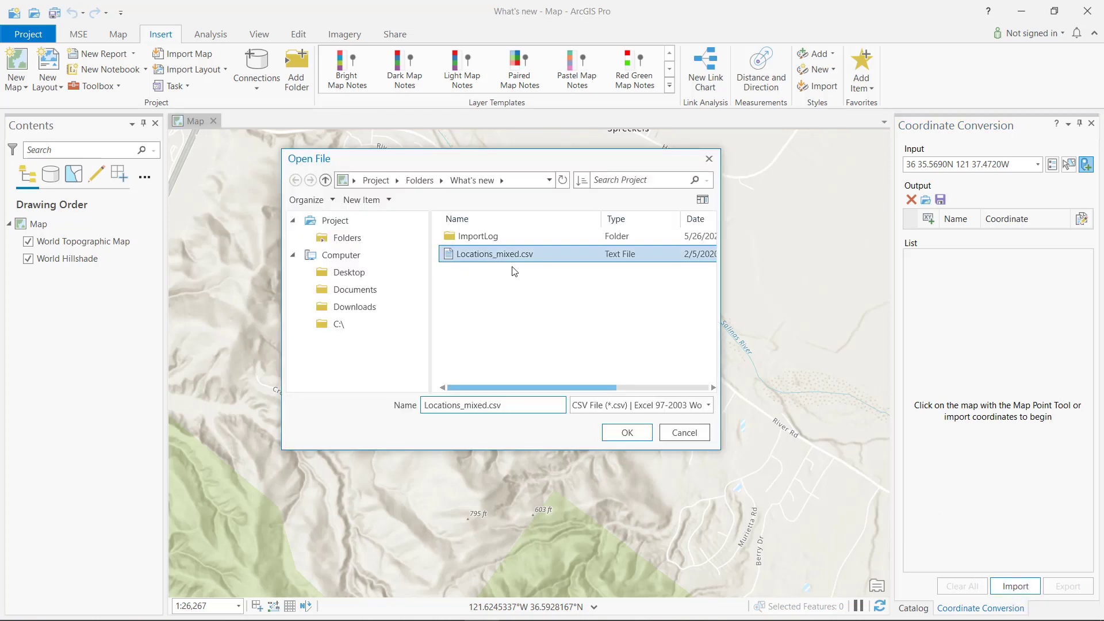
{"action": "left_click", "coordinate": [627, 433]}
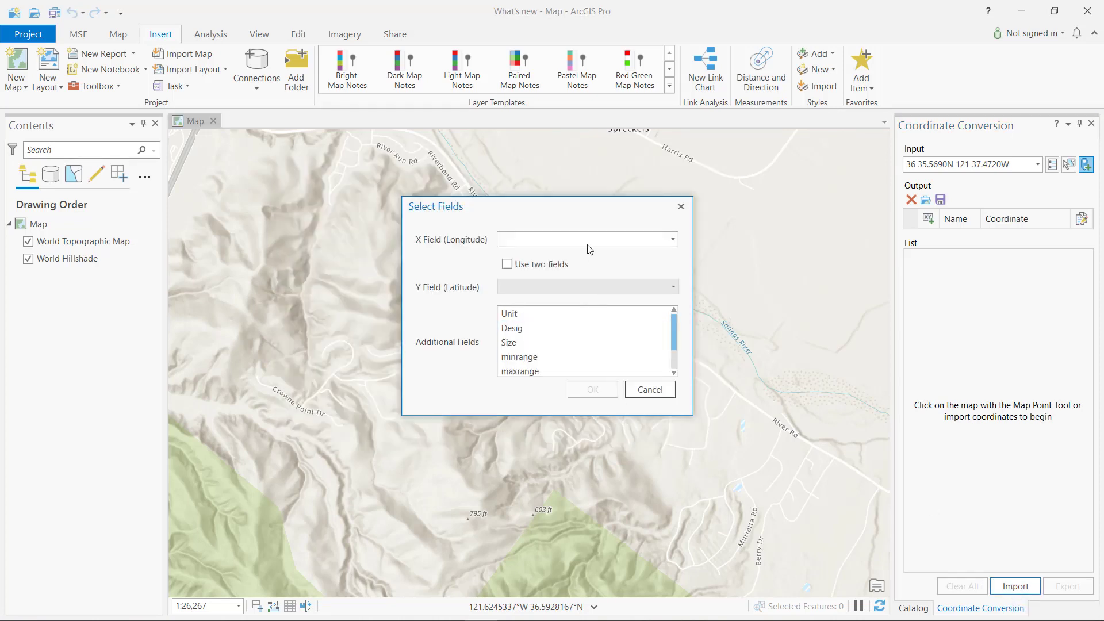
{"action": "left_click", "coordinate": [587, 244]}
{"action": "left_click", "coordinate": [566, 326]}
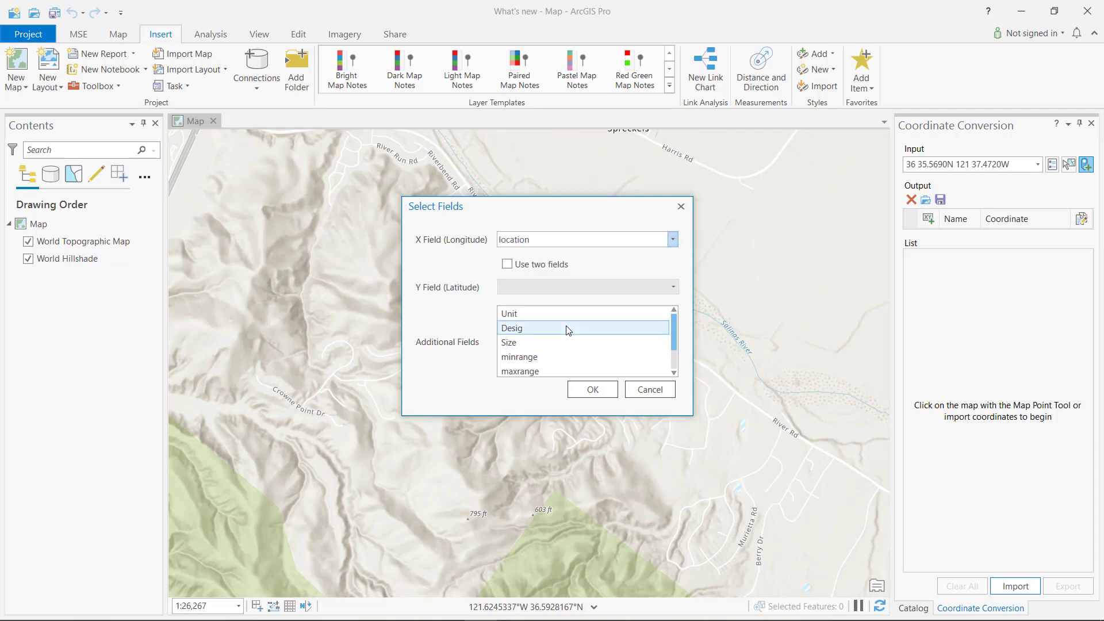
{"action": "left_click_drag", "start_coordinate": [572, 316], "coordinate": [559, 373]}
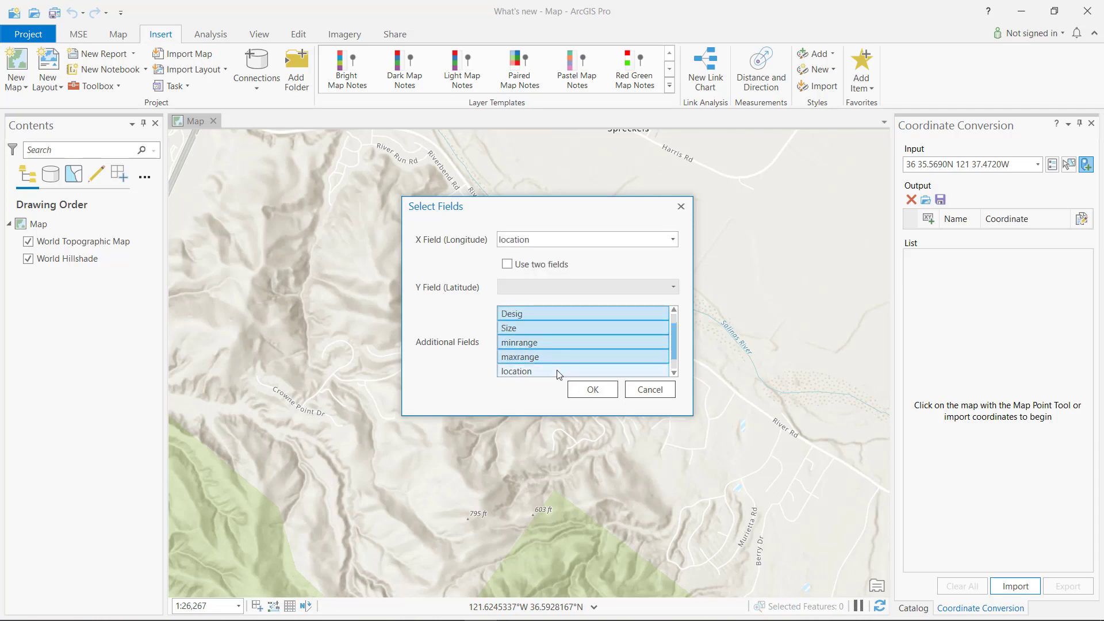
{"action": "left_click", "coordinate": [602, 392]}
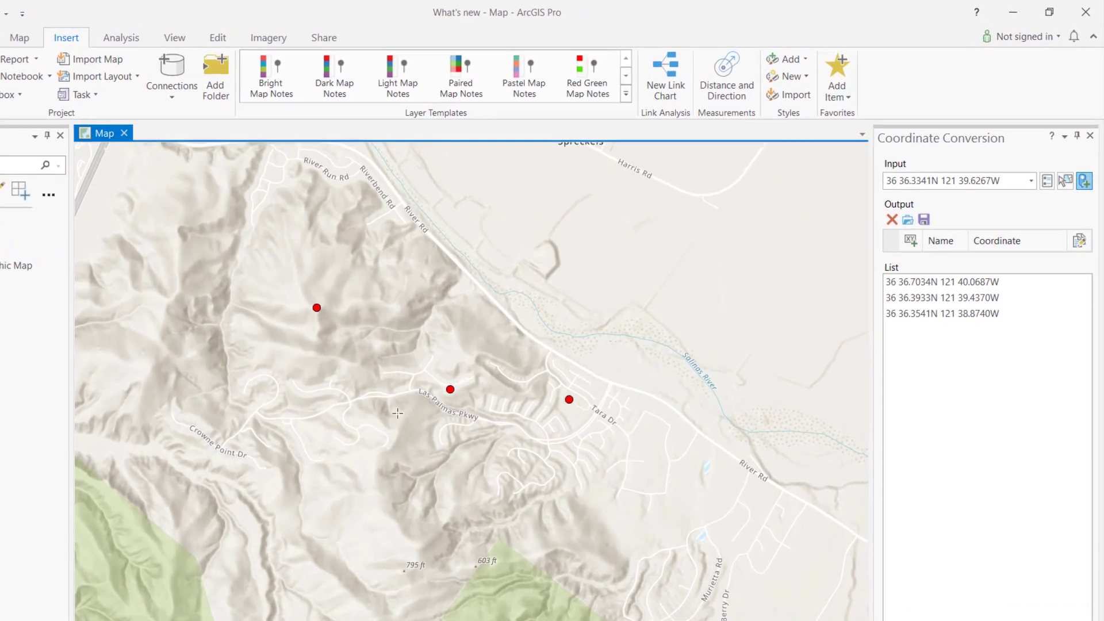
Step: Add three more coordinate points on the map: south of Las Palmas Pkwy, west of River Rd and beside the Salinas River
{"action": "left_click", "coordinate": [394, 407]}
{"action": "left_click", "coordinate": [464, 263]}
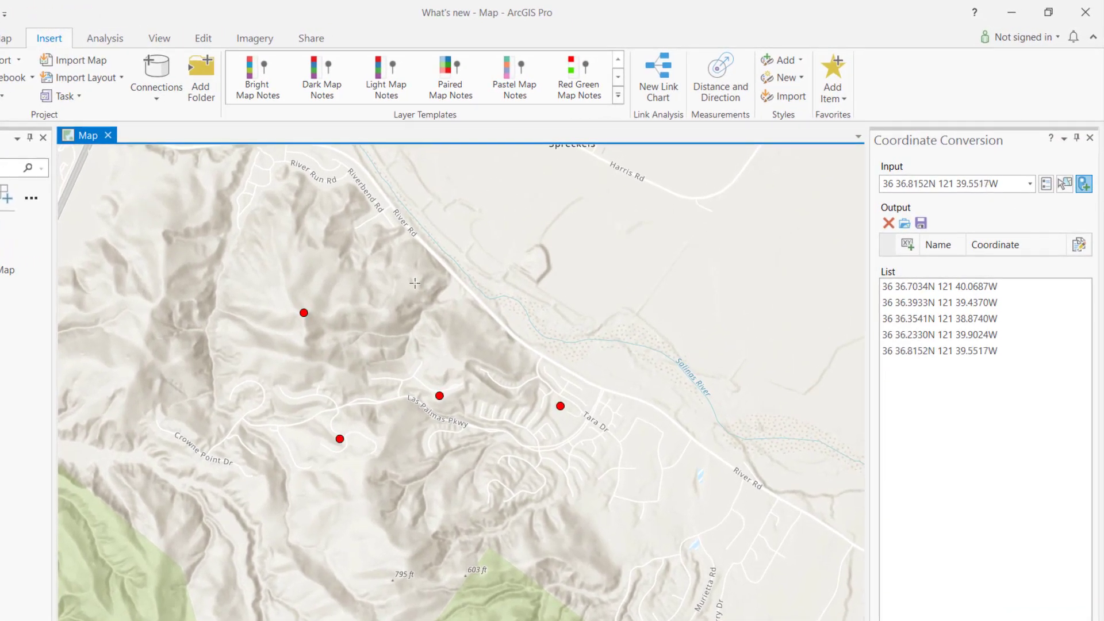
{"action": "left_click", "coordinate": [534, 309]}
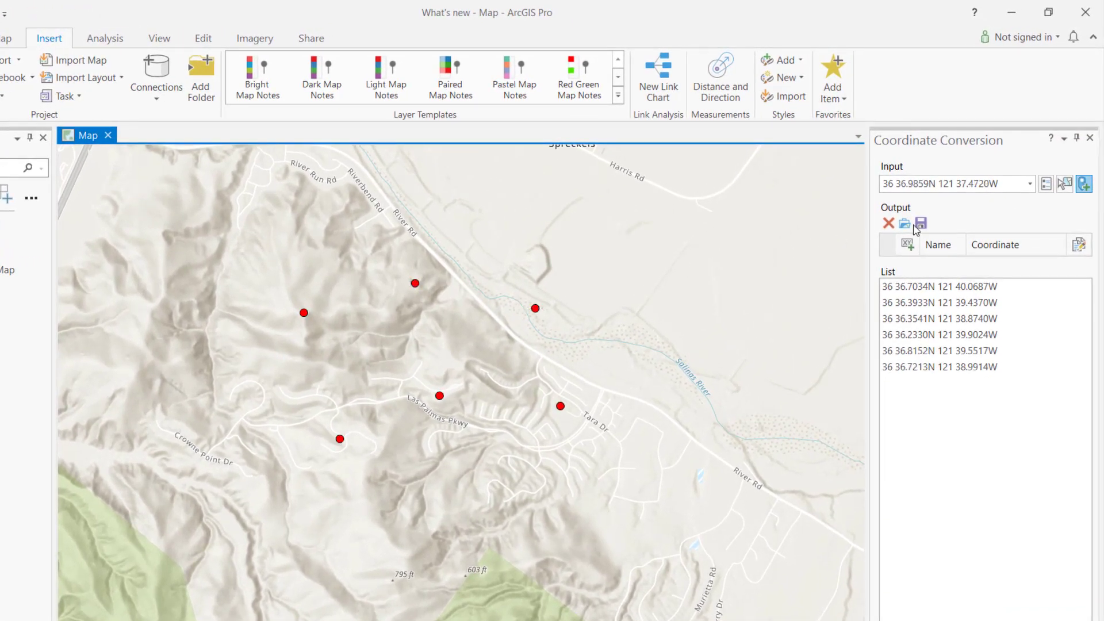
Step: Set the display coordinate format of the coordinate list to DD
{"action": "left_click", "coordinate": [1044, 184]}
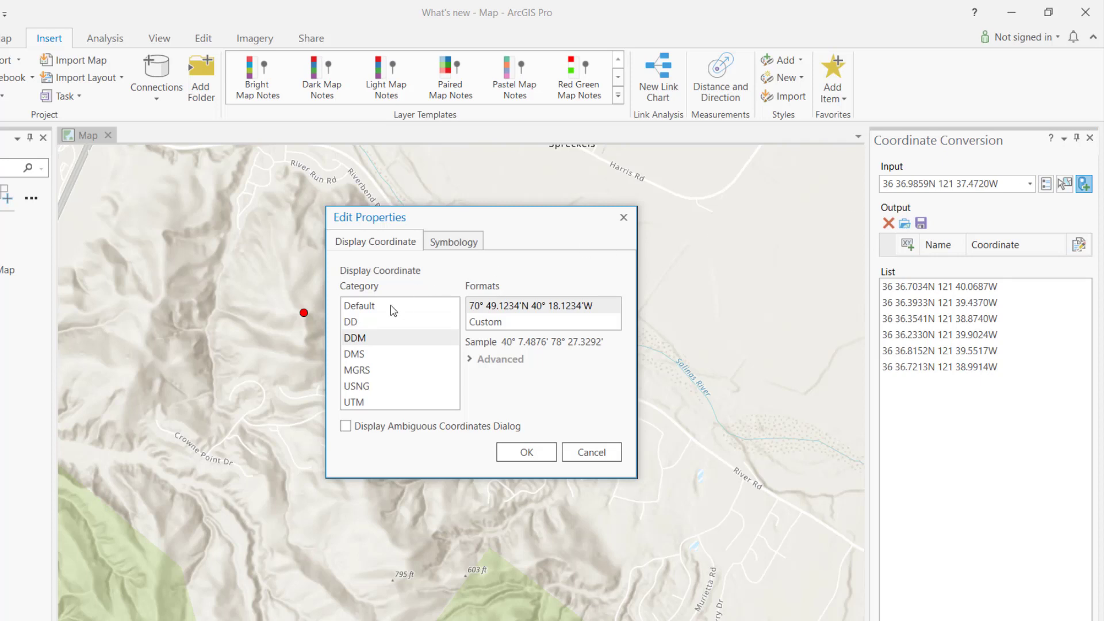
{"action": "left_click", "coordinate": [381, 322]}
{"action": "left_click", "coordinate": [525, 452]}
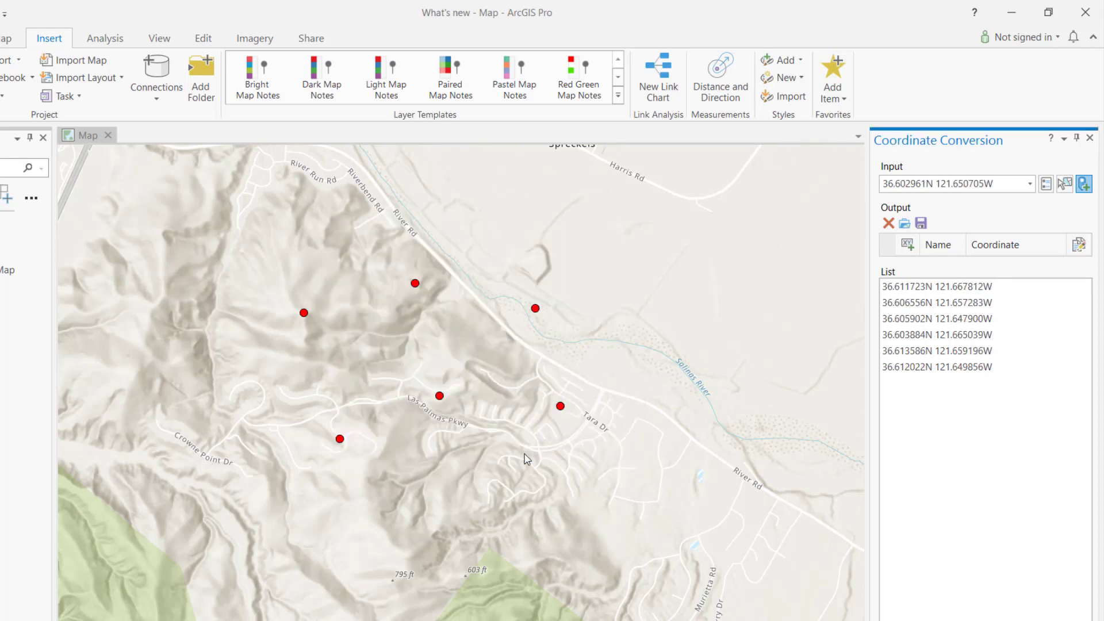
Step: Add DMS and MGRS output coordinate formats and start exporting the collected points
{"action": "left_click", "coordinate": [907, 244]}
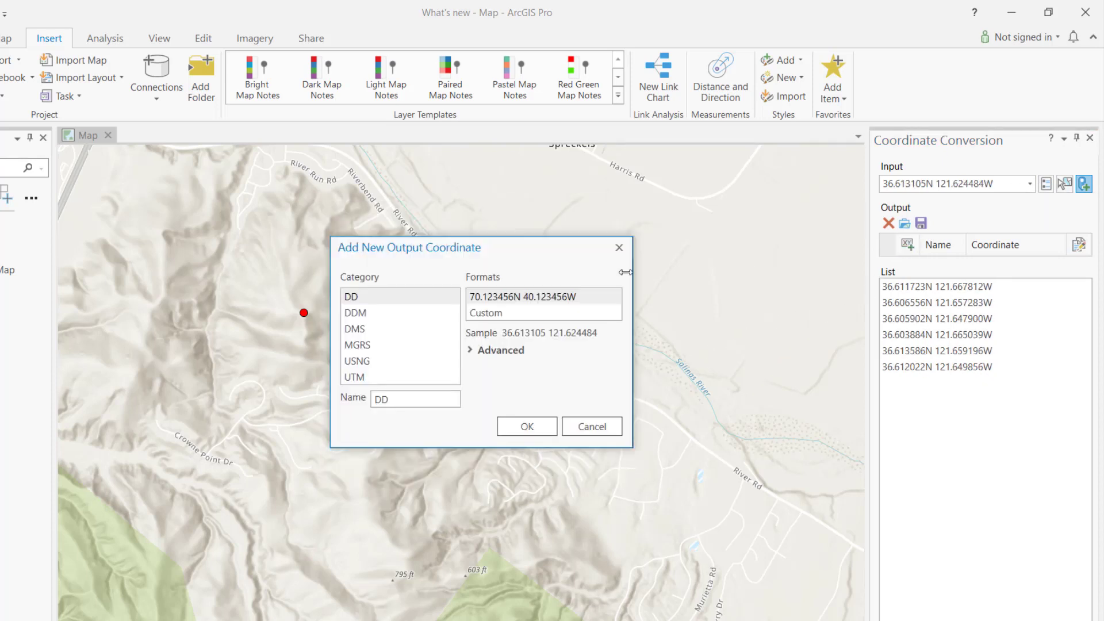
{"action": "left_click", "coordinate": [411, 328]}
{"action": "left_click", "coordinate": [551, 426]}
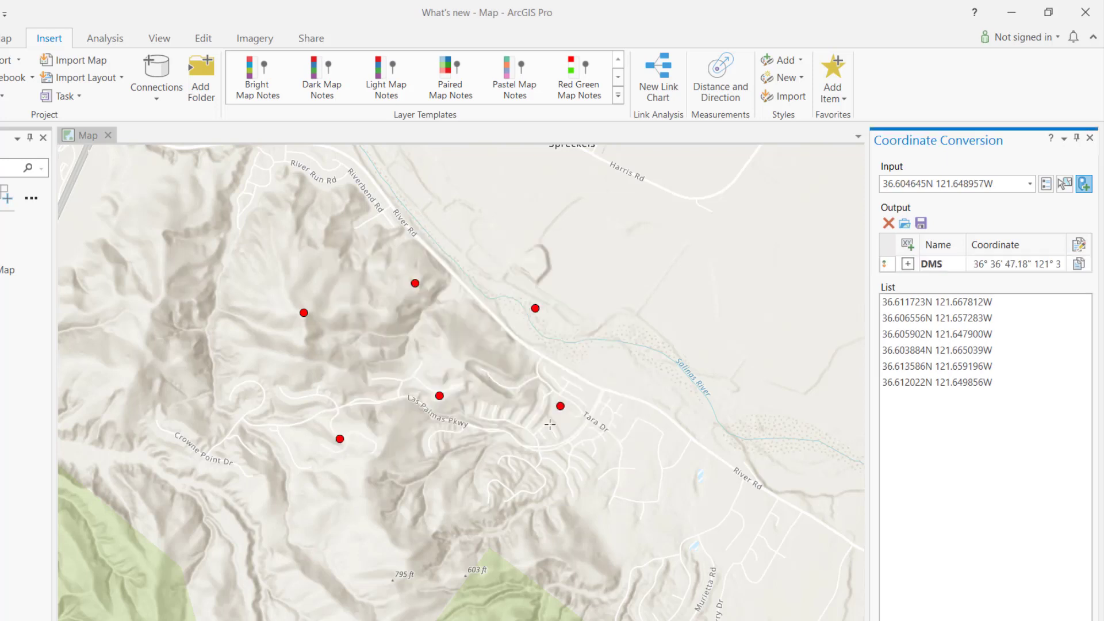
{"action": "left_click", "coordinate": [908, 244]}
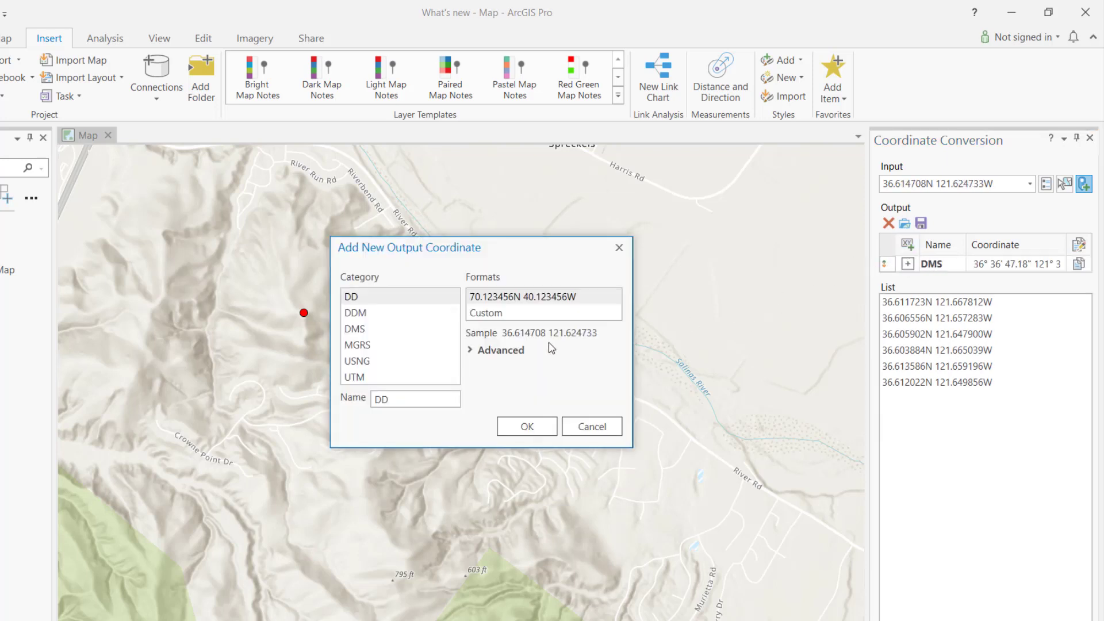
{"action": "left_click", "coordinate": [411, 345]}
{"action": "left_click", "coordinate": [527, 426]}
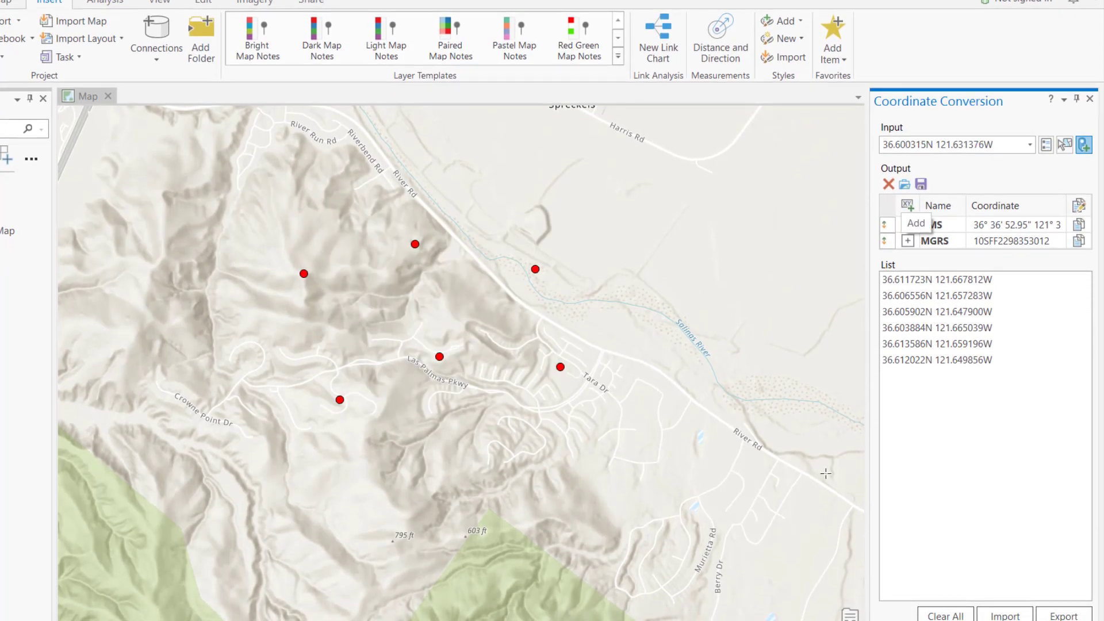
{"action": "left_click", "coordinate": [1068, 617]}
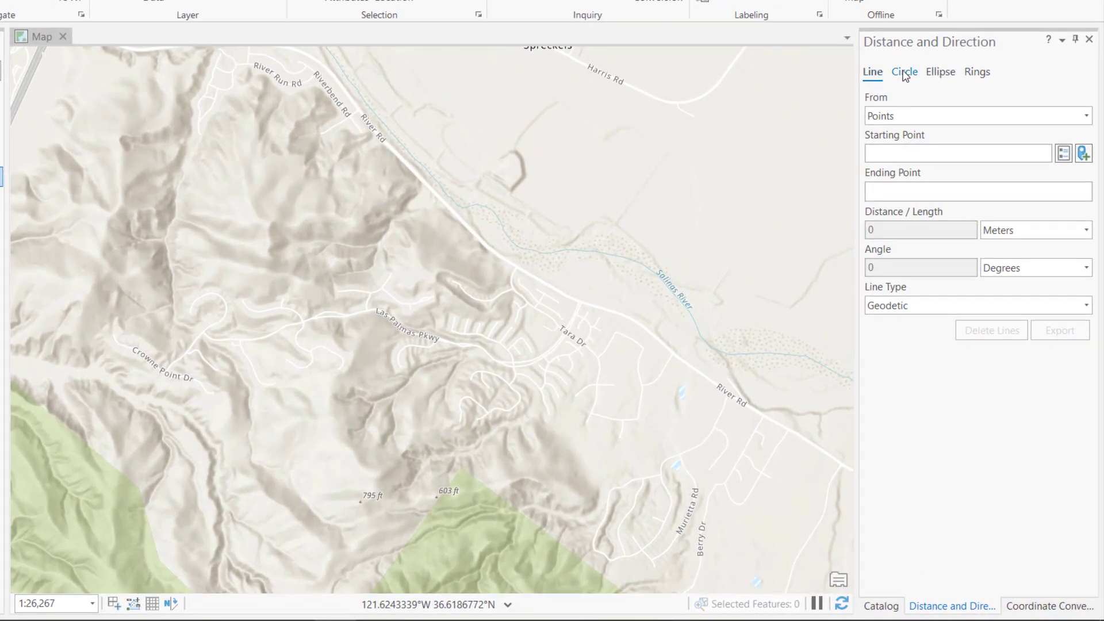
Step: Draw a geodetic line about 4,245 m long at 68° from south of Crowne Point Dr to northeast of the Salinas River
{"action": "left_click", "coordinate": [904, 74]}
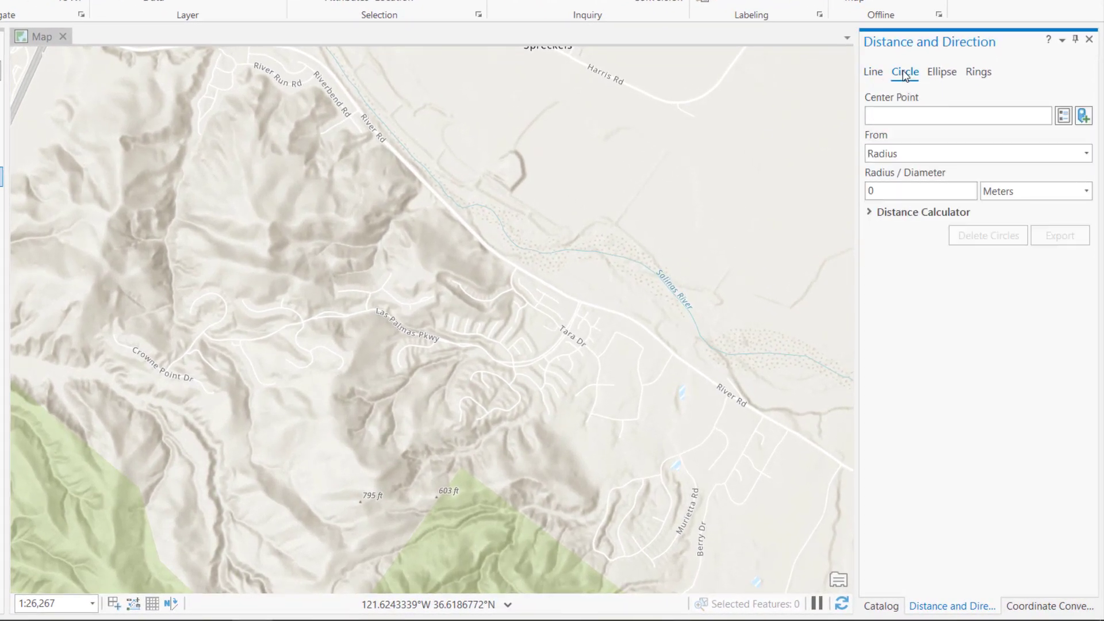
{"action": "left_click", "coordinate": [938, 73]}
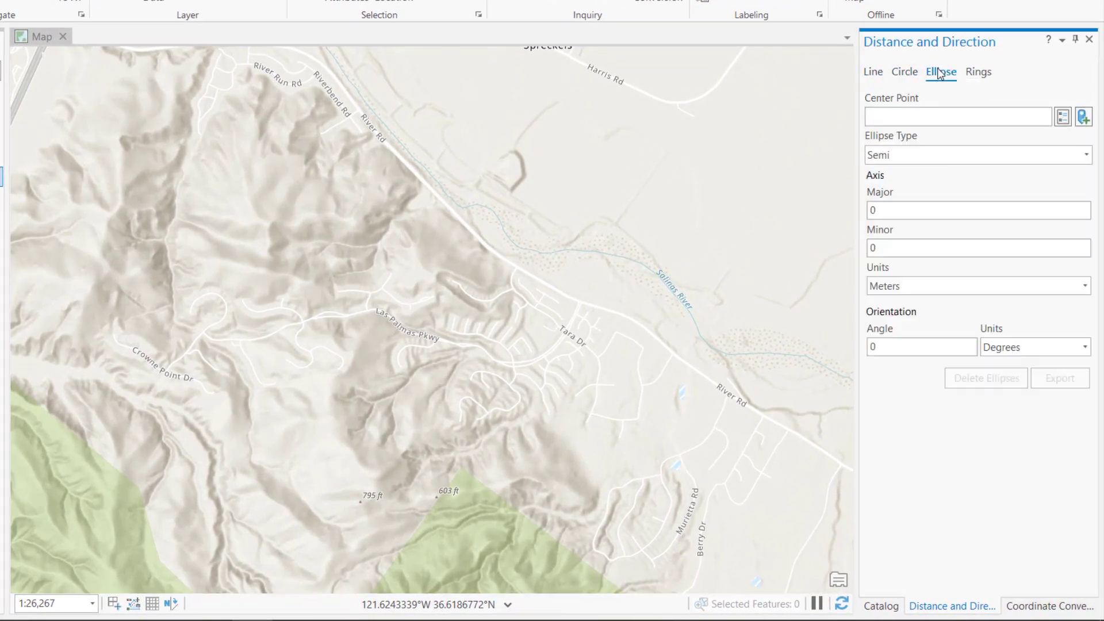
{"action": "left_click", "coordinate": [981, 74]}
{"action": "left_click", "coordinate": [873, 72]}
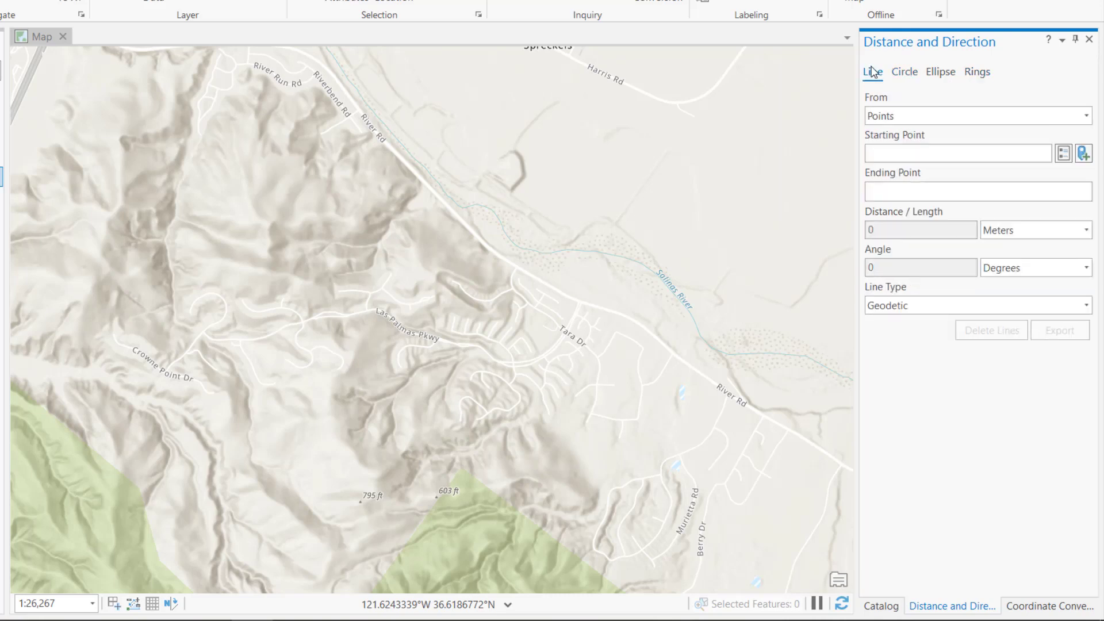
{"action": "left_click", "coordinate": [1084, 153]}
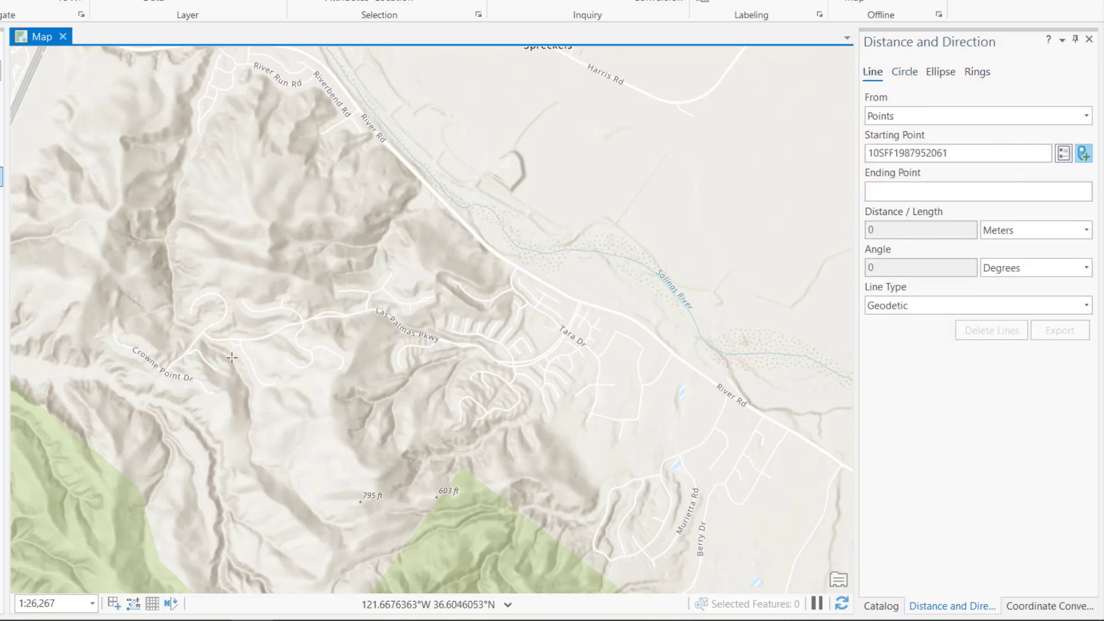
{"action": "left_click", "coordinate": [117, 441]}
{"action": "left_click", "coordinate": [709, 205]}
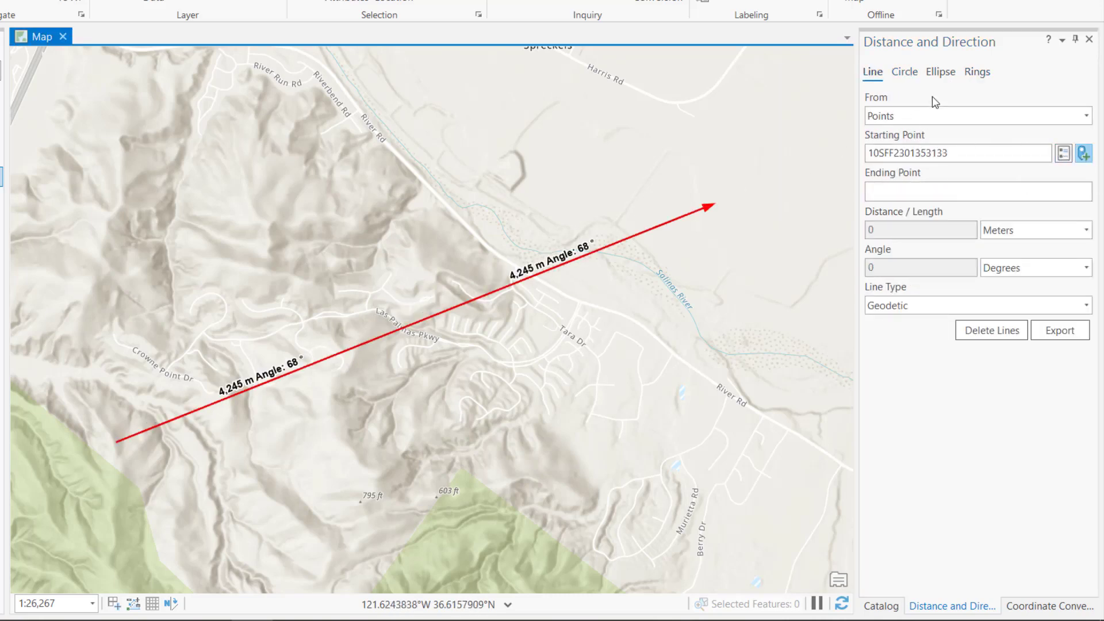
Step: Create origin range rings around the point north of Las Palmas Pkwy with distances 250 and 500 meters and 3 radials
{"action": "left_click", "coordinate": [978, 72]}
{"action": "left_click", "coordinate": [896, 231]}
{"action": "key", "text": "BackSpace"}
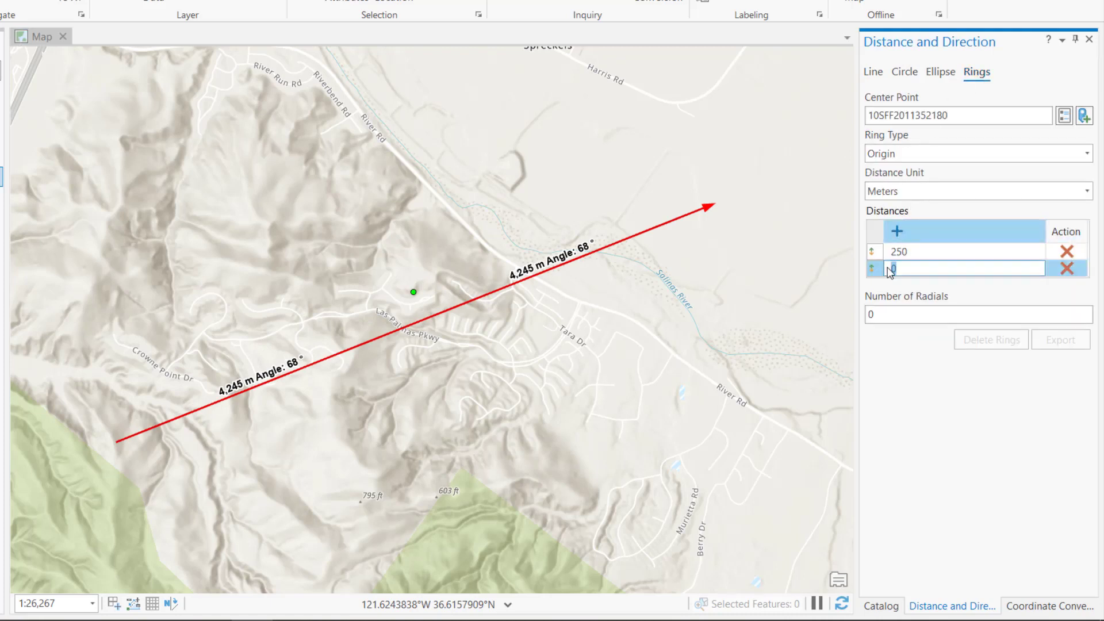
{"action": "type", "text": "500"}
{"action": "left_click", "coordinate": [870, 315]}
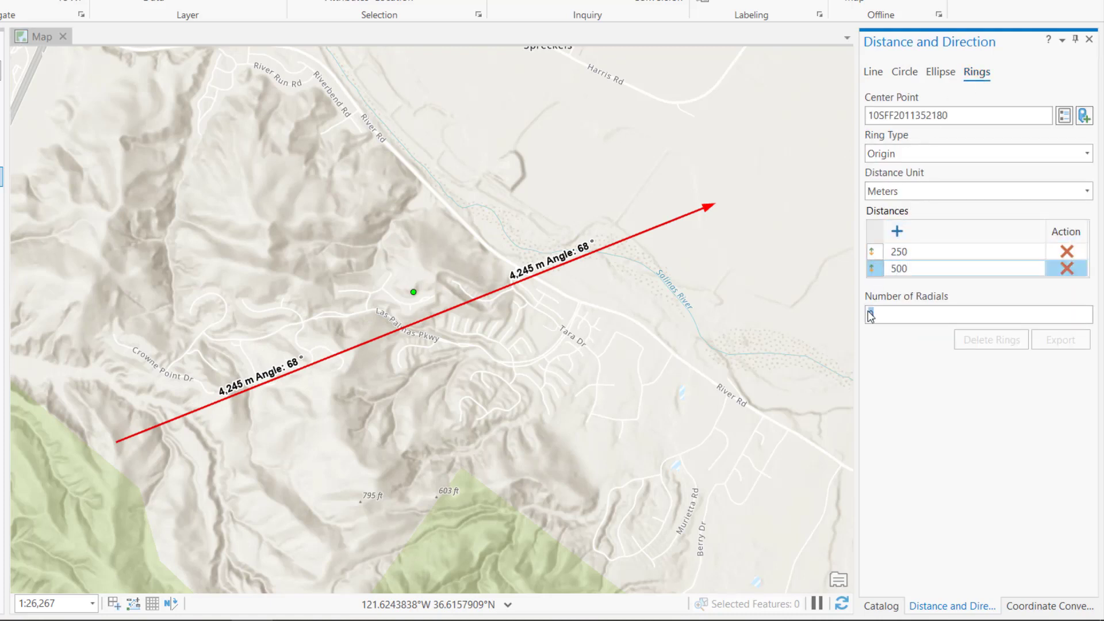
{"action": "type", "text": "3"}
{"action": "key", "text": "Return"}
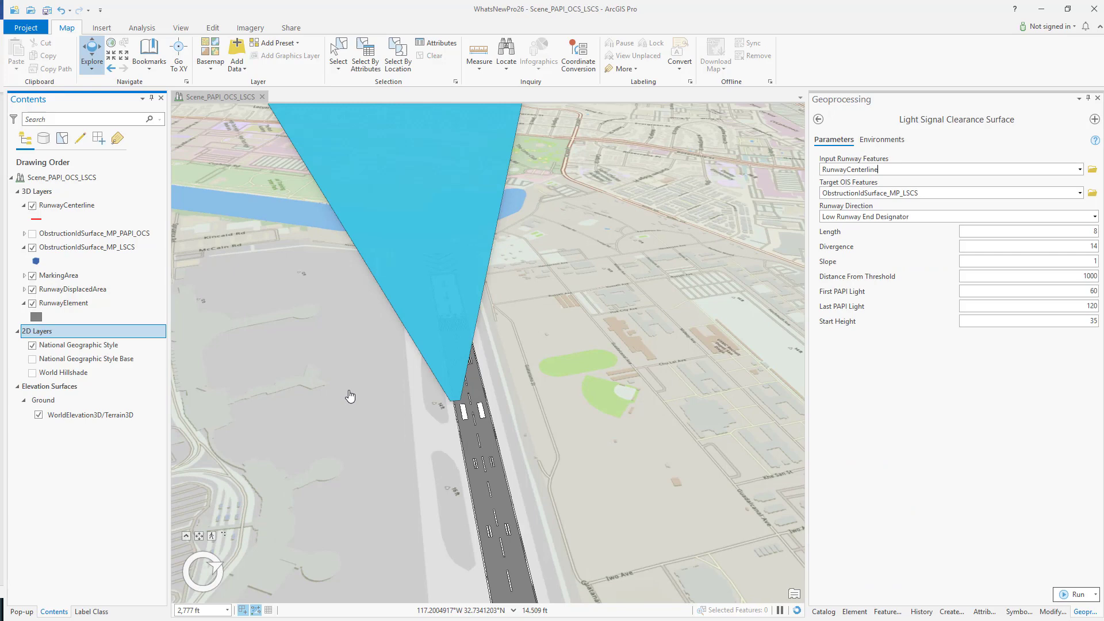
Step: Examine the PAPI and light signal clearance surfaces above the runway end in the 3D scene
{"action": "left_click_drag", "start_coordinate": [350, 396], "coordinate": [330, 382]}
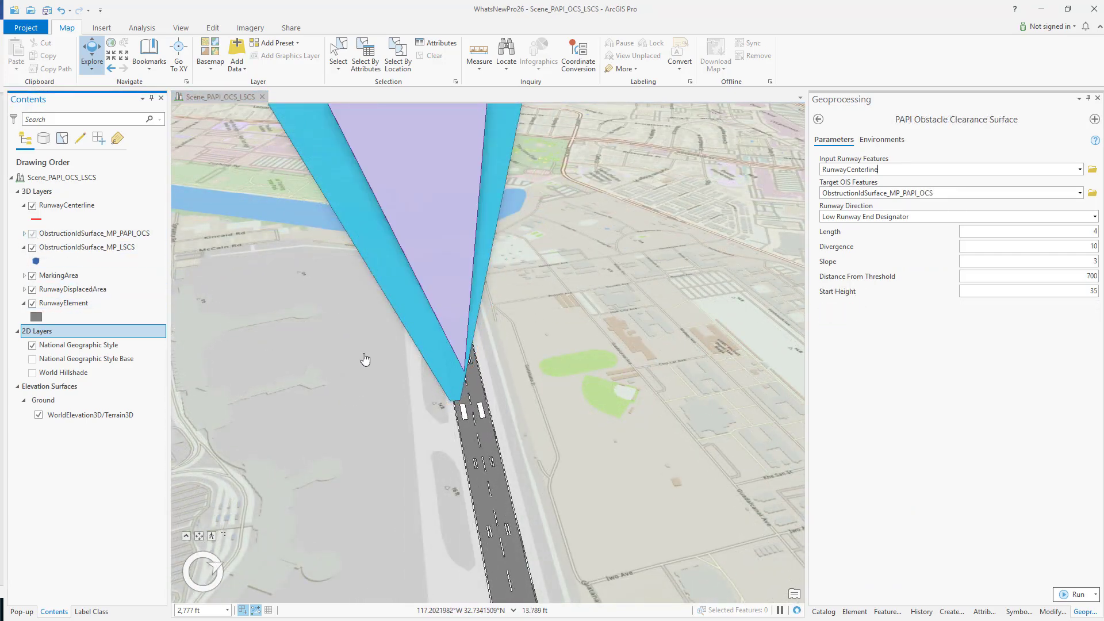
{"action": "left_click_drag", "start_coordinate": [396, 356], "coordinate": [354, 350]}
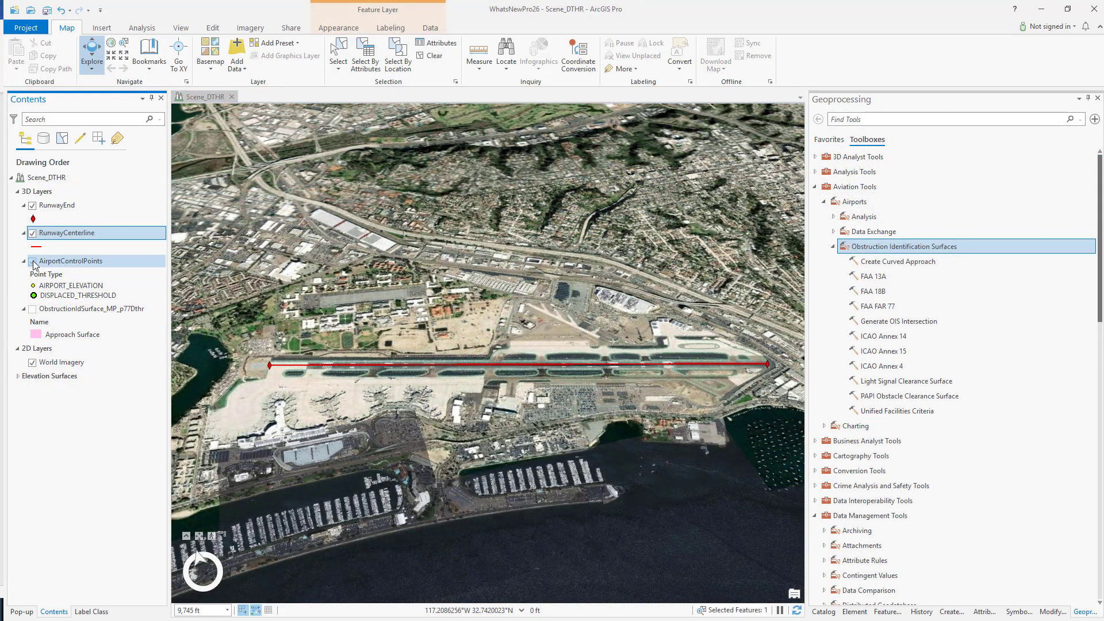
Step: Turn on the AirportControlPoints and ObstructionIdSurface_MP_p77Dthr layers in the Scene_DTHR scene
{"action": "left_click", "coordinate": [33, 261]}
{"action": "left_click", "coordinate": [32, 309]}
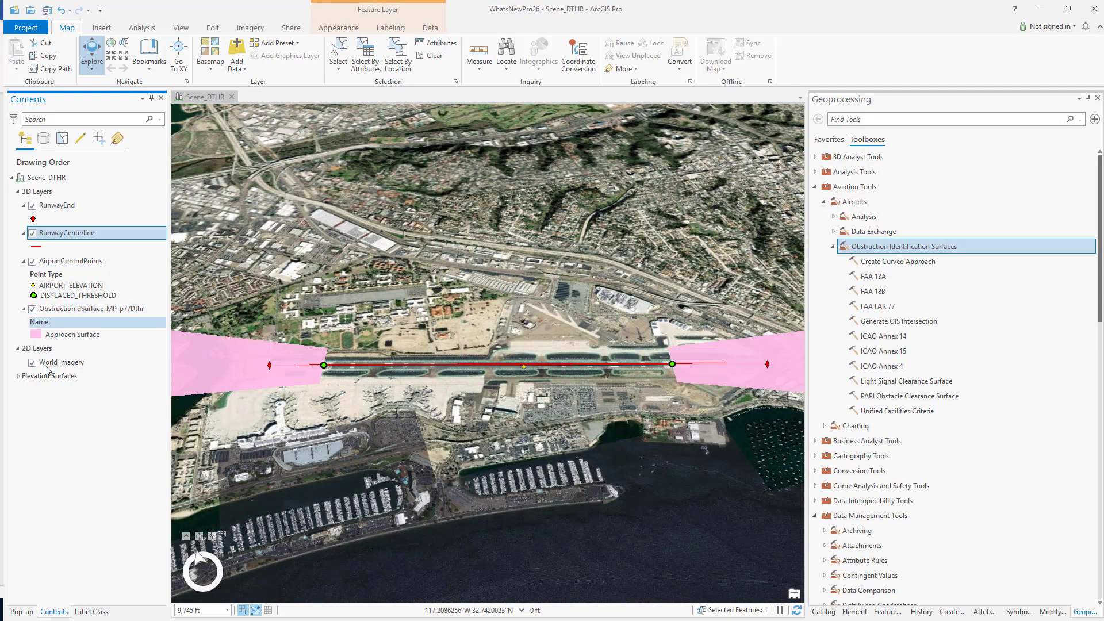
{"action": "scroll", "coordinate": [541, 474], "scroll_direction": "down", "scroll_amount": 2}
{"action": "scroll", "coordinate": [540, 474], "scroll_direction": "down", "scroll_amount": 2}
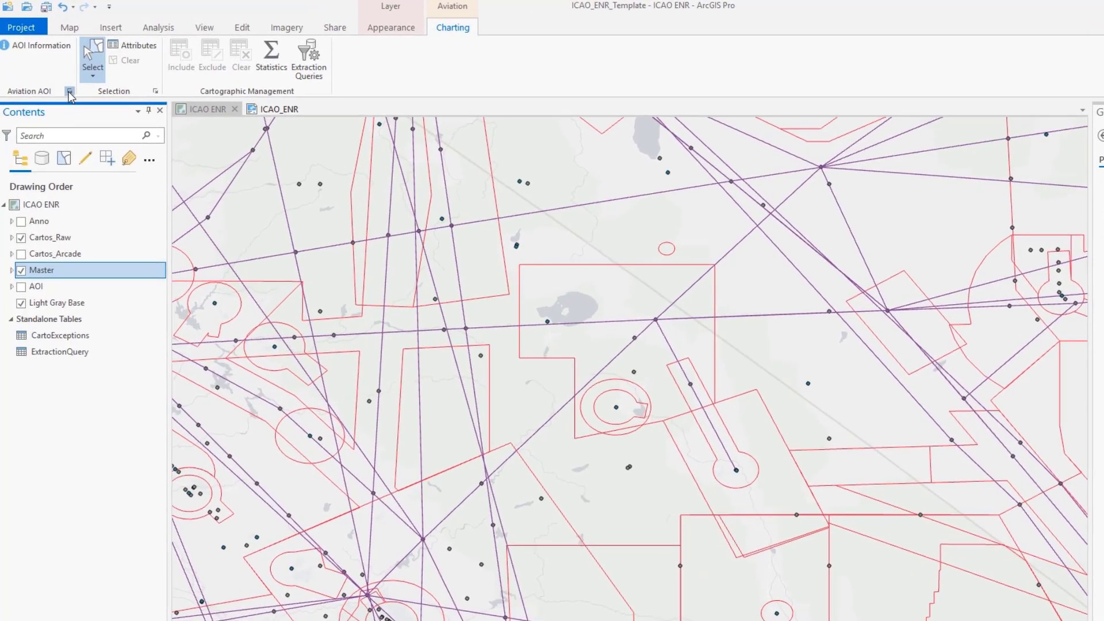
Step: Exclude the selected aviation features from the San Francisco area-of-interest chart and refresh the ICAO ENR map
{"action": "left_click", "coordinate": [69, 91]}
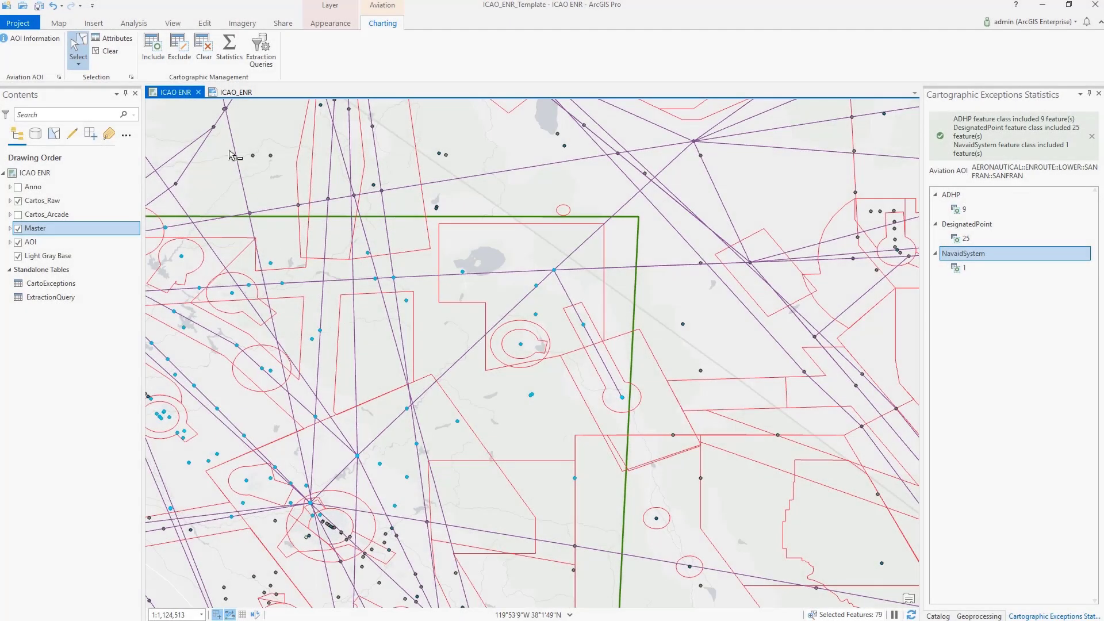
{"action": "left_click", "coordinate": [178, 44]}
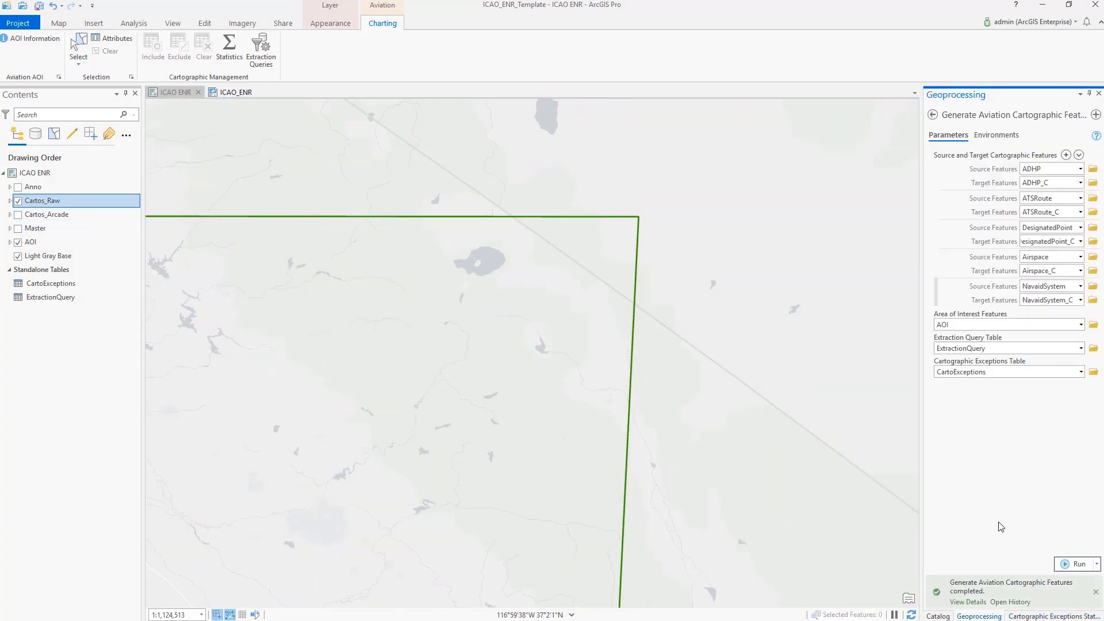
{"action": "left_click", "coordinate": [911, 614]}
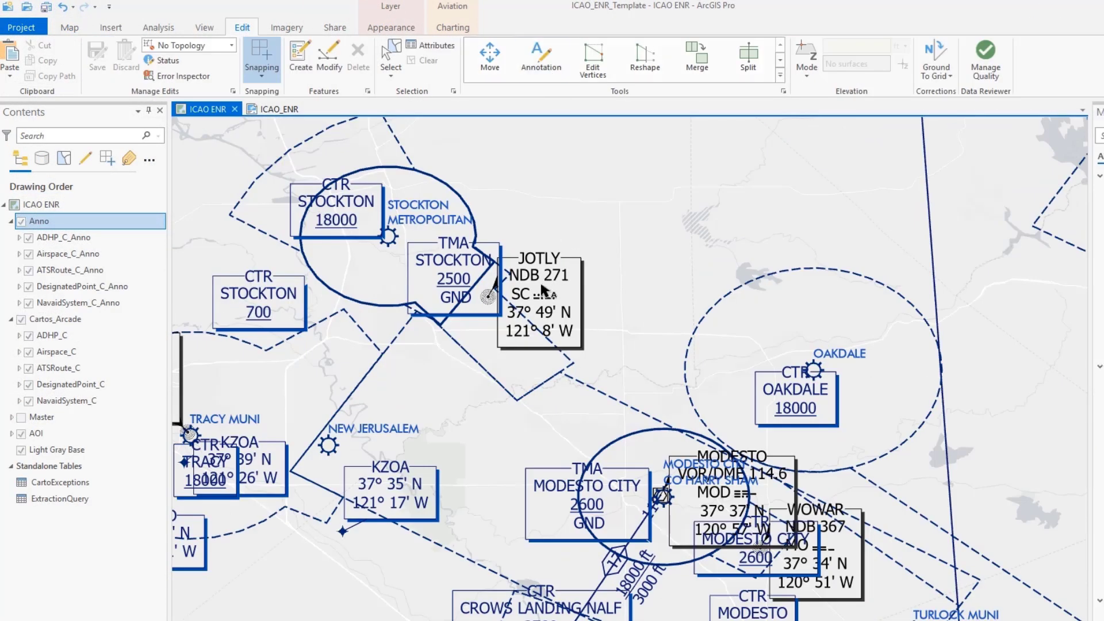
Step: Move the JOTLY NDB annotation northeast, away from the TMA Stockton label
{"action": "left_click", "coordinate": [542, 287]}
{"action": "mouse_move", "coordinate": [563, 275]}
{"action": "left_mouse_down"}
{"action": "mouse_move", "coordinate": [608, 263]}
{"action": "mouse_move", "coordinate": [602, 208]}
{"action": "left_mouse_up"}
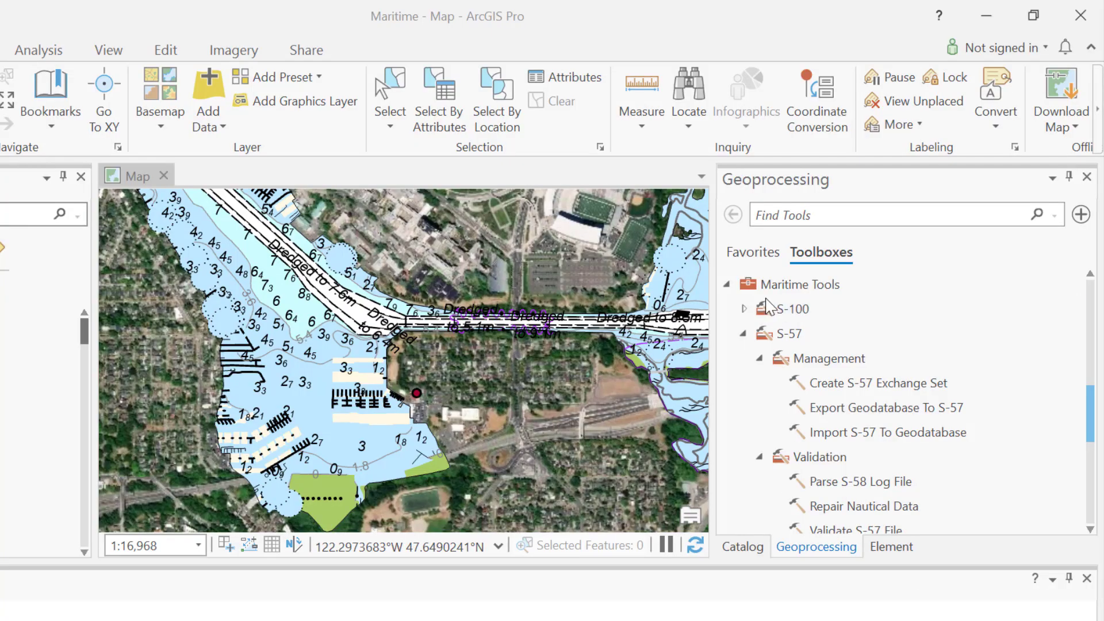
Step: Examine the Create S-57 Exchange Set parameters among the Maritime S-57 management tools
{"action": "left_click", "coordinate": [805, 285]}
{"action": "left_click", "coordinate": [788, 334]}
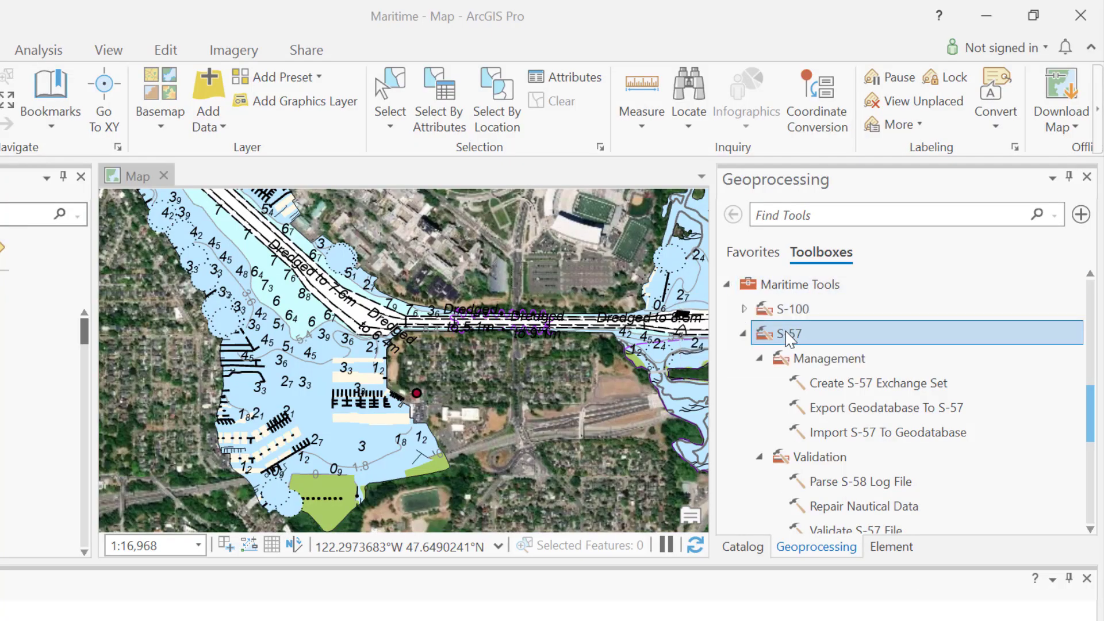
{"action": "left_click", "coordinate": [809, 359]}
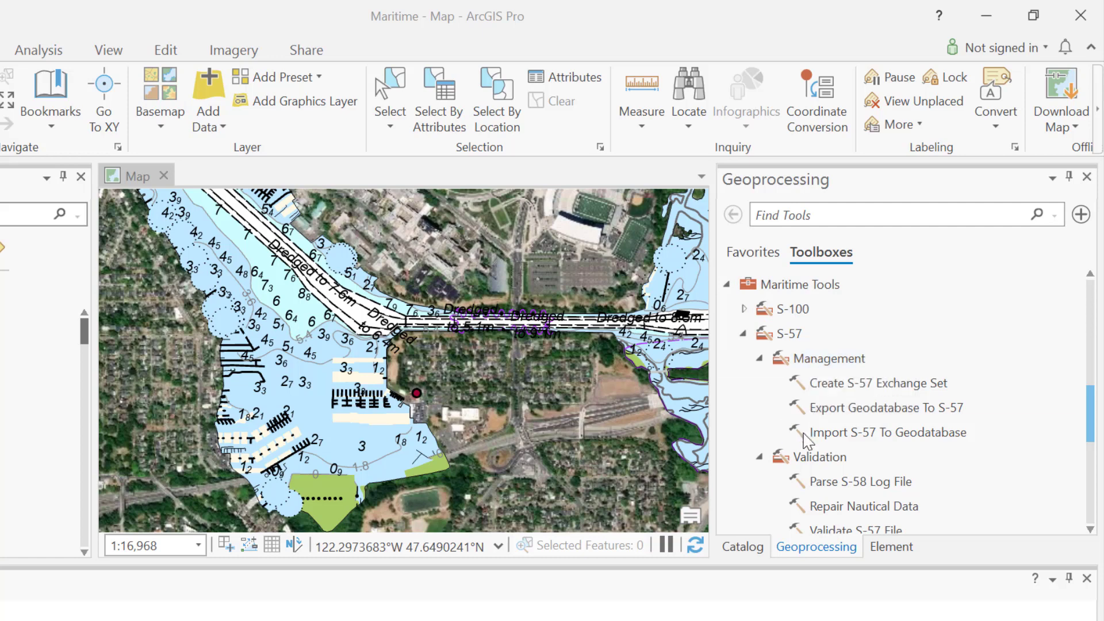
{"action": "left_click", "coordinate": [812, 432]}
{"action": "left_click", "coordinate": [819, 384]}
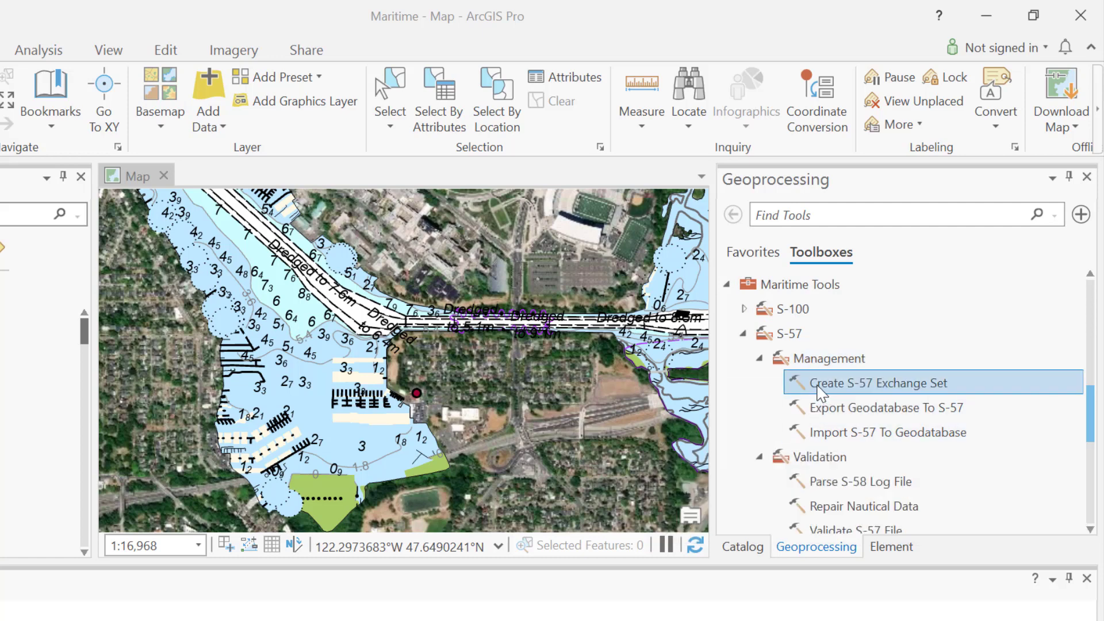
{"action": "double_click", "coordinate": [819, 385]}
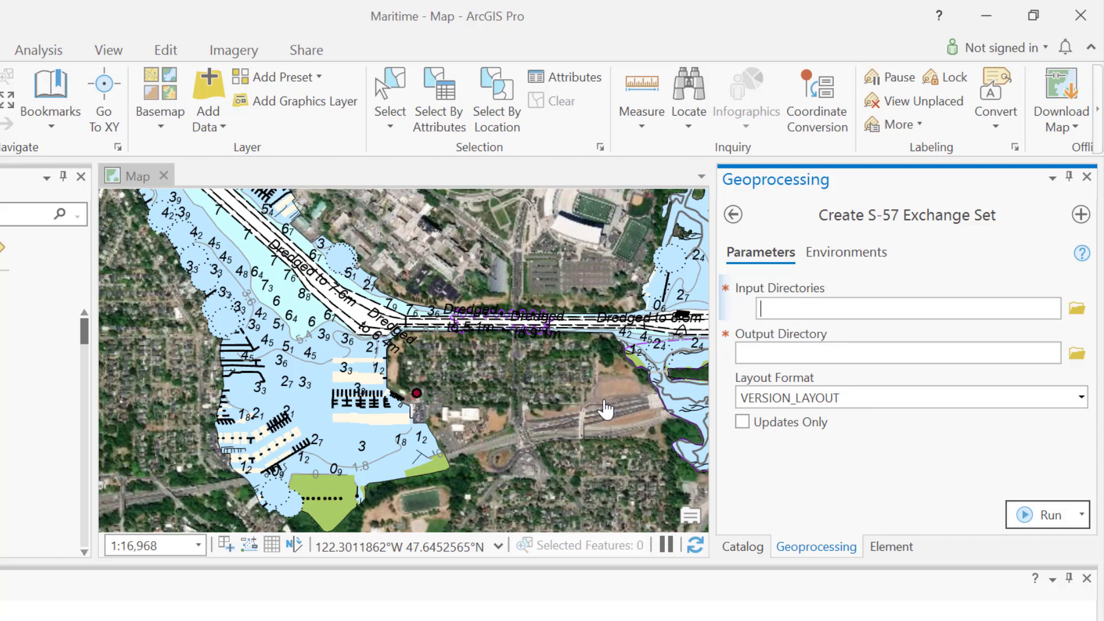
{"action": "left_click", "coordinate": [733, 215]}
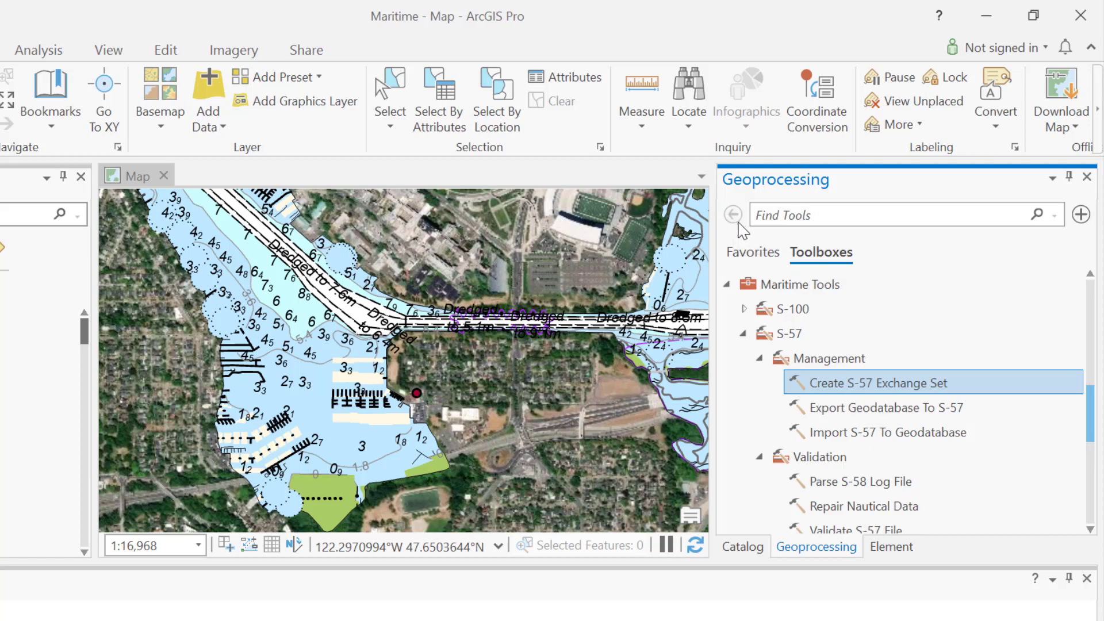
Step: Examine the parameters of the Export Geodatabase To S-57 and Import S-57 To Geodatabase tools
{"action": "double_click", "coordinate": [840, 410]}
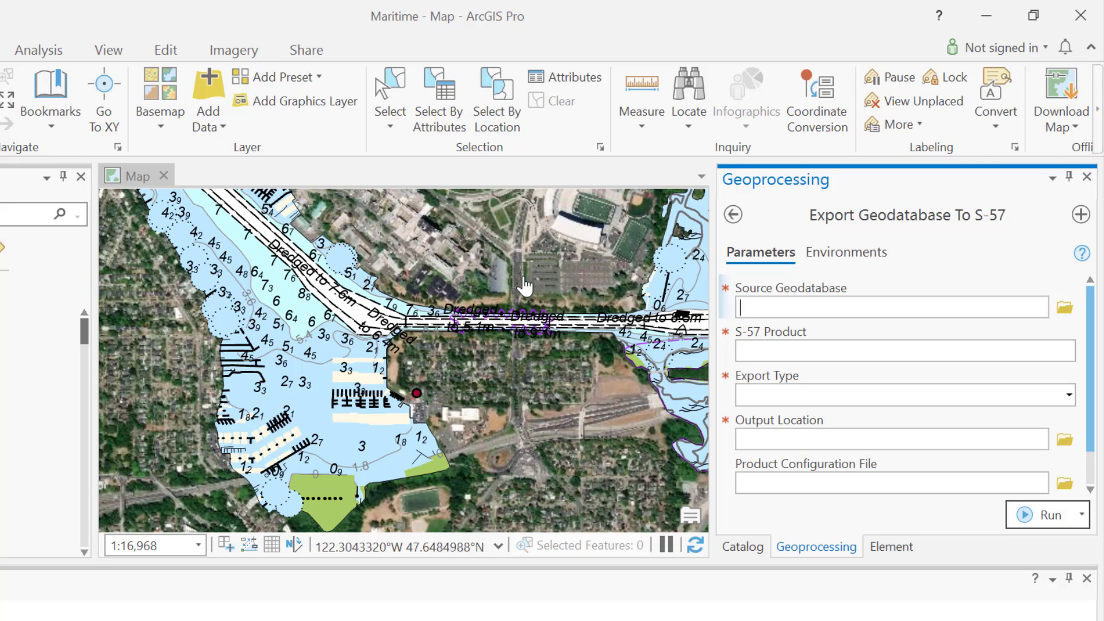
{"action": "left_click", "coordinate": [734, 216]}
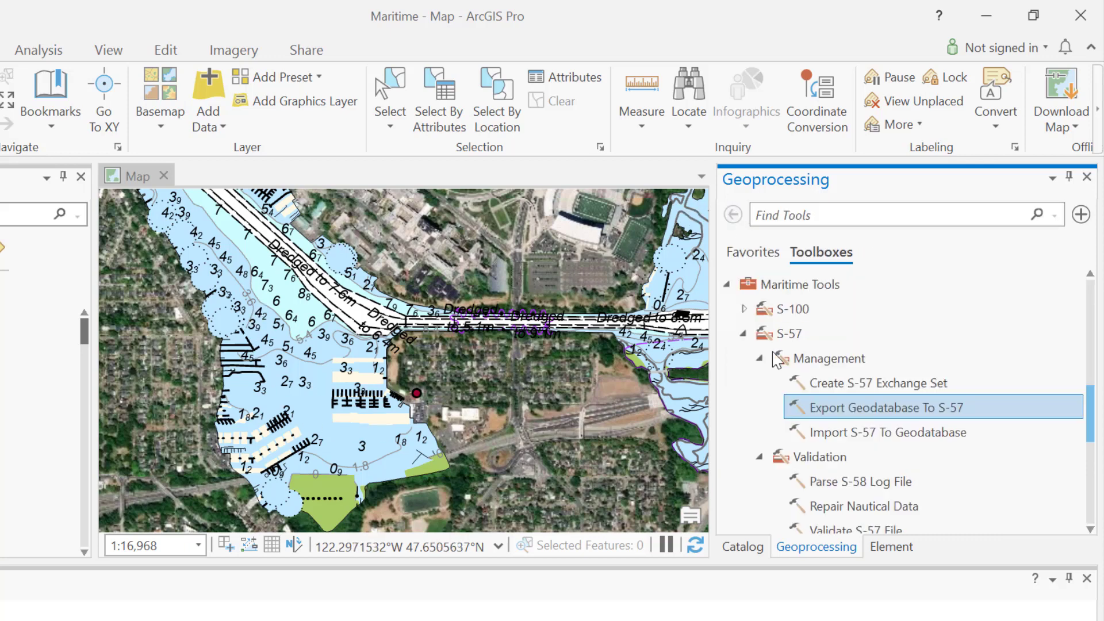
{"action": "left_click", "coordinate": [805, 386]}
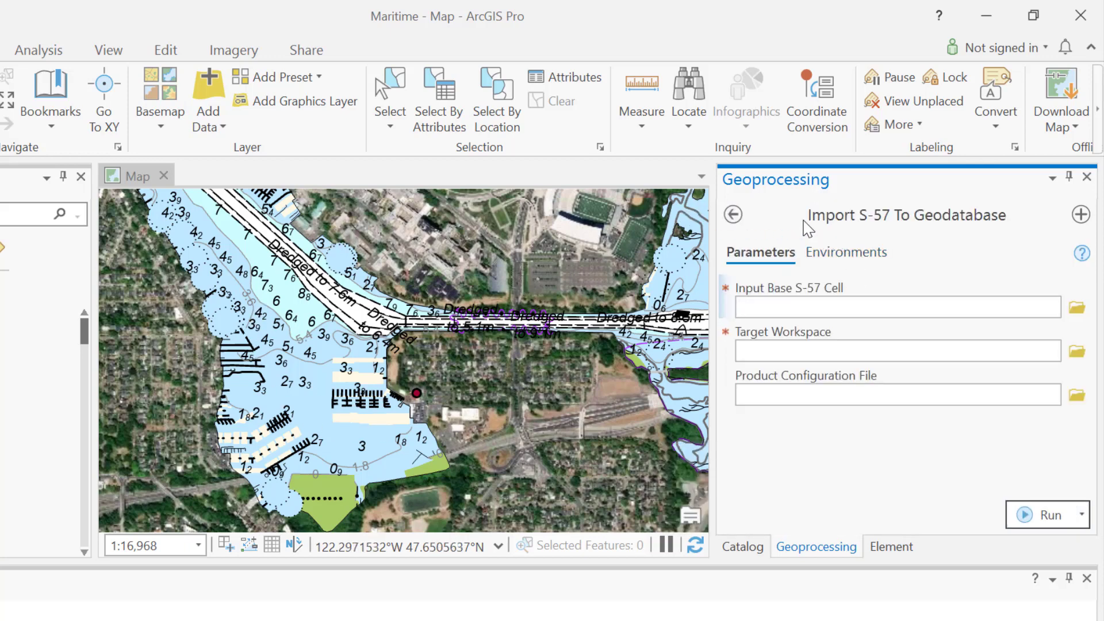
{"action": "left_click", "coordinate": [728, 217]}
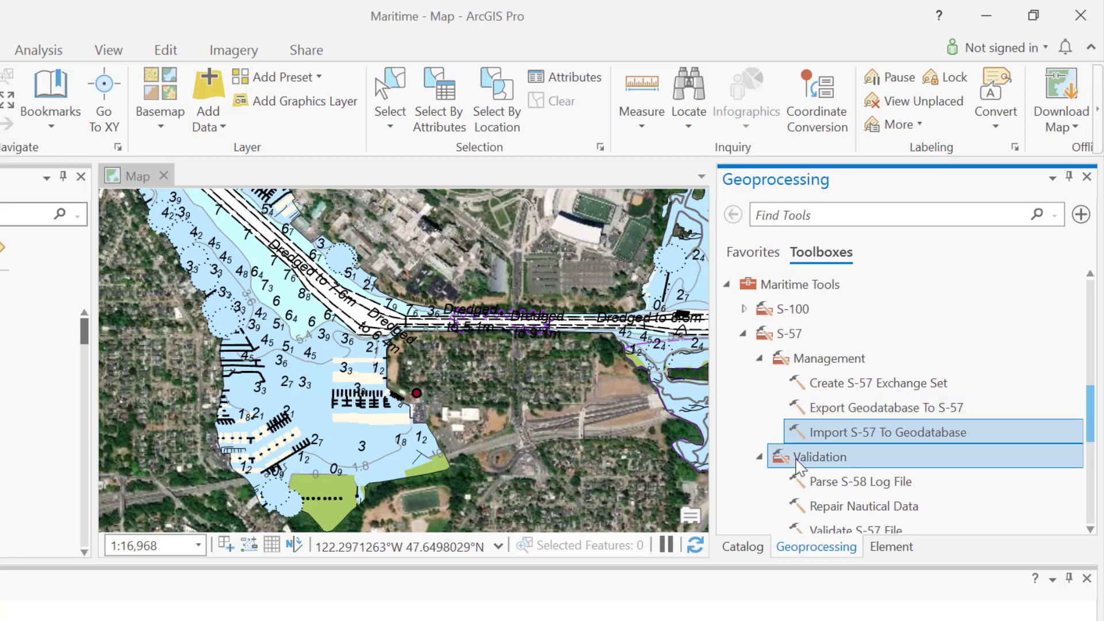
Step: Examine the S-57 validation tools Parse S-58 Log File, Repair Nautical Data and Validate S-57 File
{"action": "left_click", "coordinate": [837, 482]}
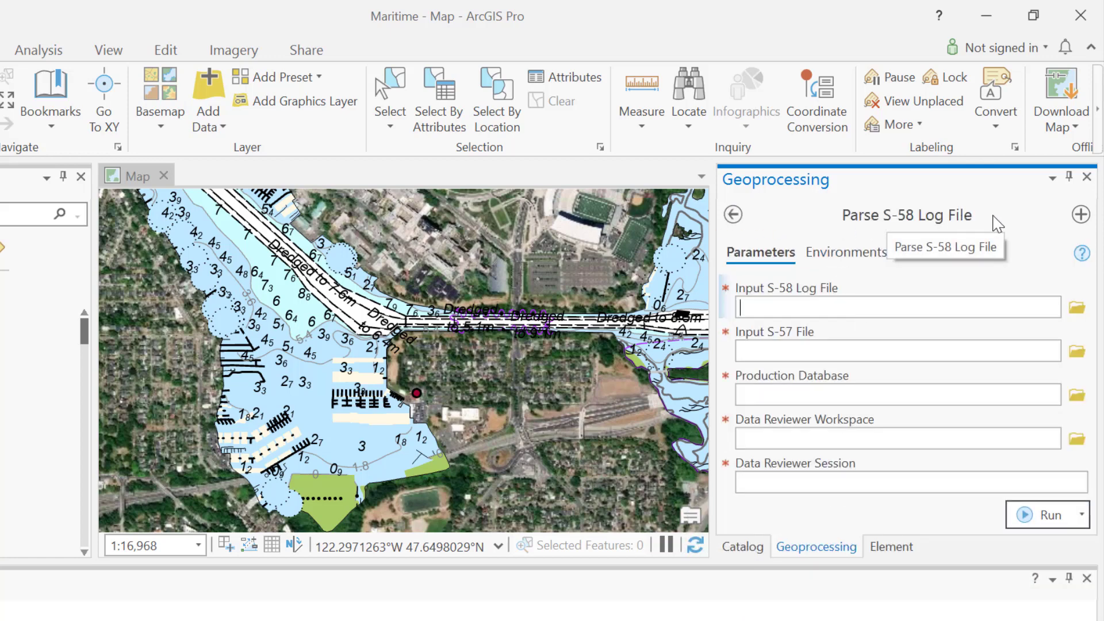
{"action": "left_click", "coordinate": [734, 220]}
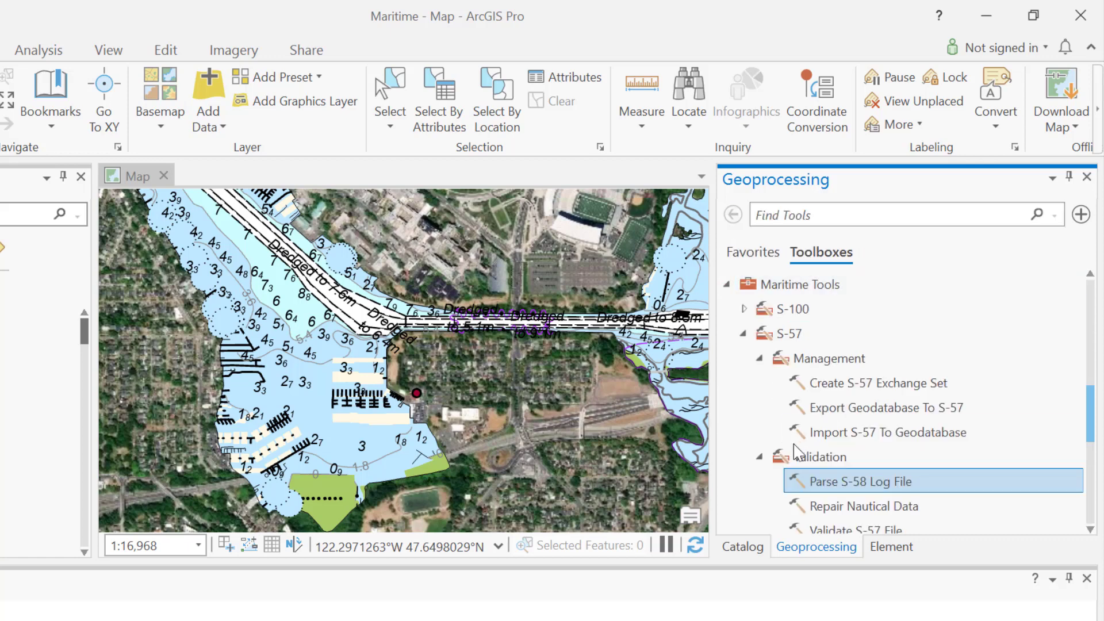
{"action": "left_click", "coordinate": [823, 506]}
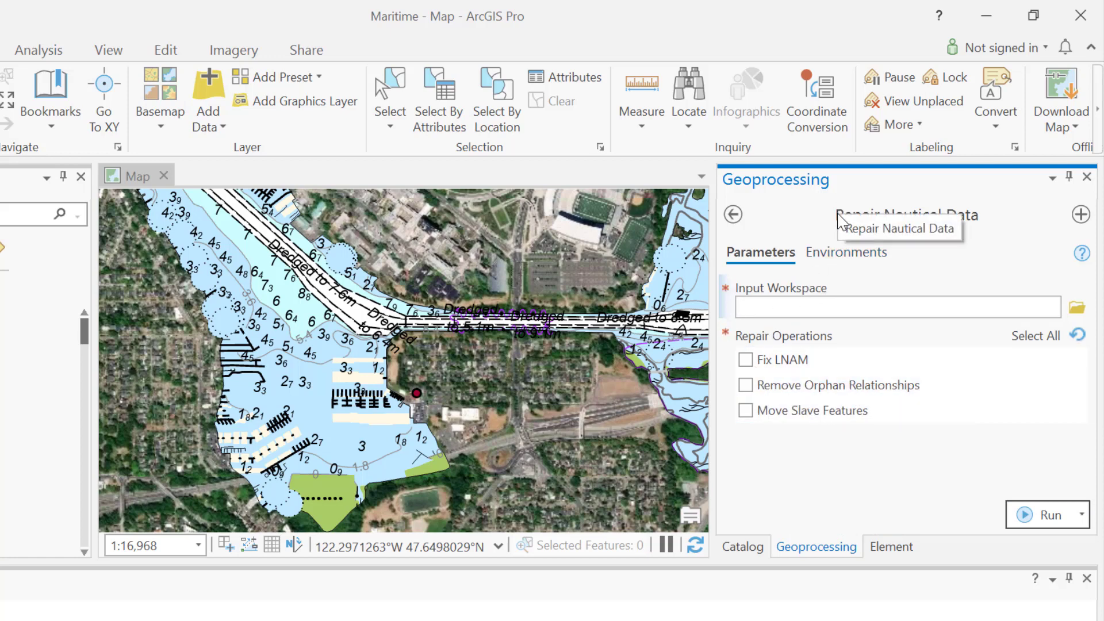
{"action": "left_click", "coordinate": [733, 214]}
{"action": "double_click", "coordinate": [824, 527]}
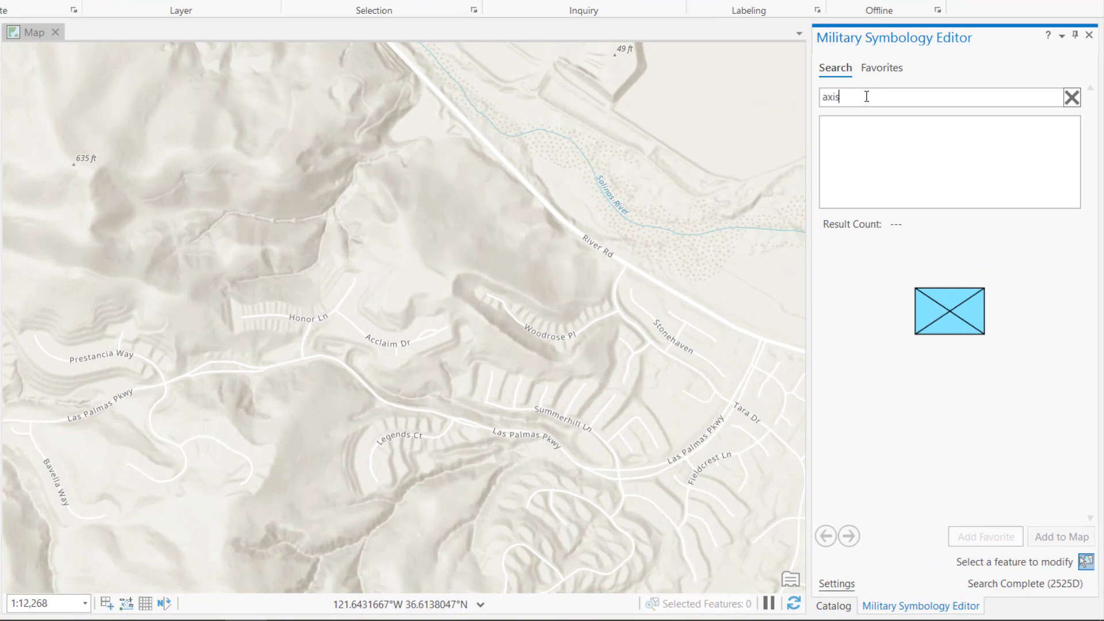
Step: Search the military symbols for "axis" and draw a friendly Main Attack axis of advance from near Bavella Way to River Rd
{"action": "key", "text": "Return"}
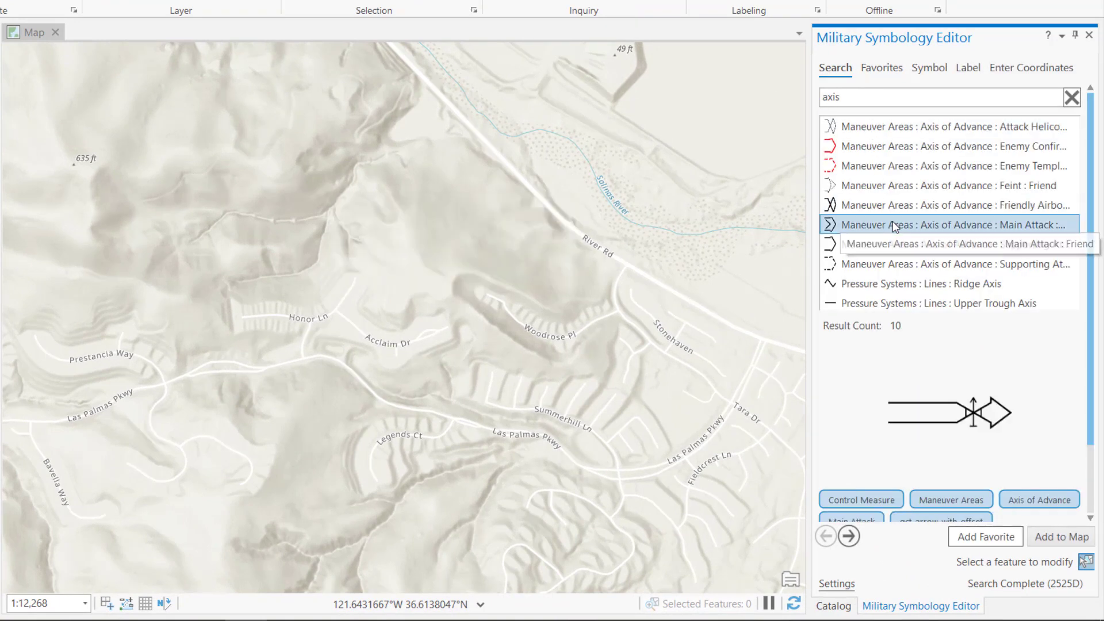
{"action": "left_click", "coordinate": [892, 220]}
{"action": "left_click", "coordinate": [1061, 536]}
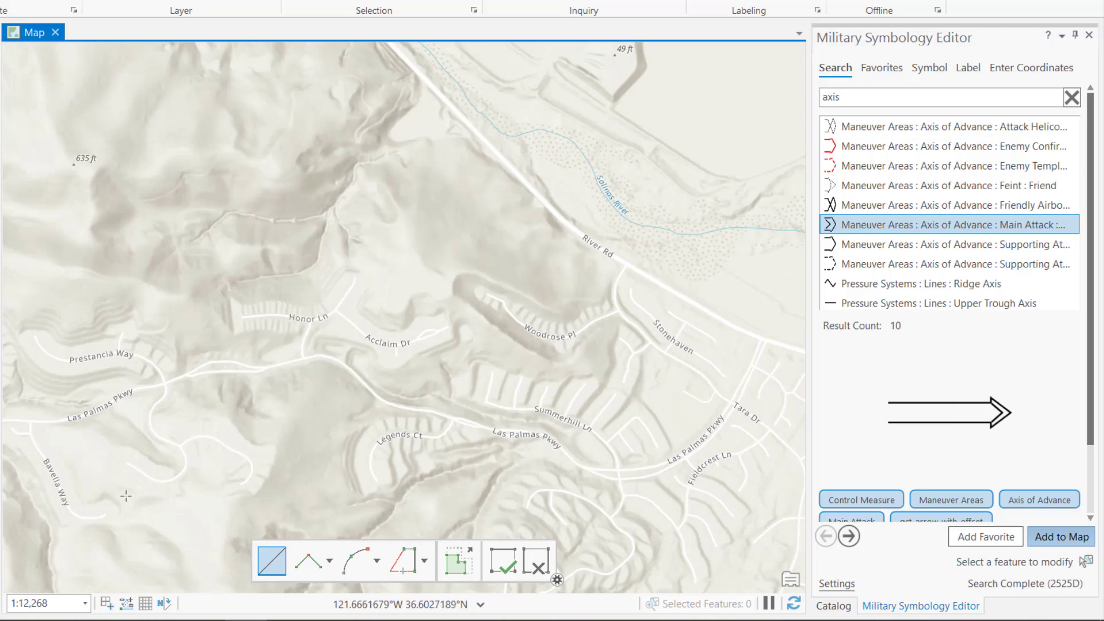
{"action": "left_click", "coordinate": [105, 503]}
{"action": "left_click", "coordinate": [402, 510]}
{"action": "double_click", "coordinate": [601, 409]}
Step: Search the military symbols for "base" and place a Military Base symbol with Friend affiliation north of Acclaim Dr
{"action": "left_click_drag", "start_coordinate": [864, 98], "coordinate": [811, 101]}
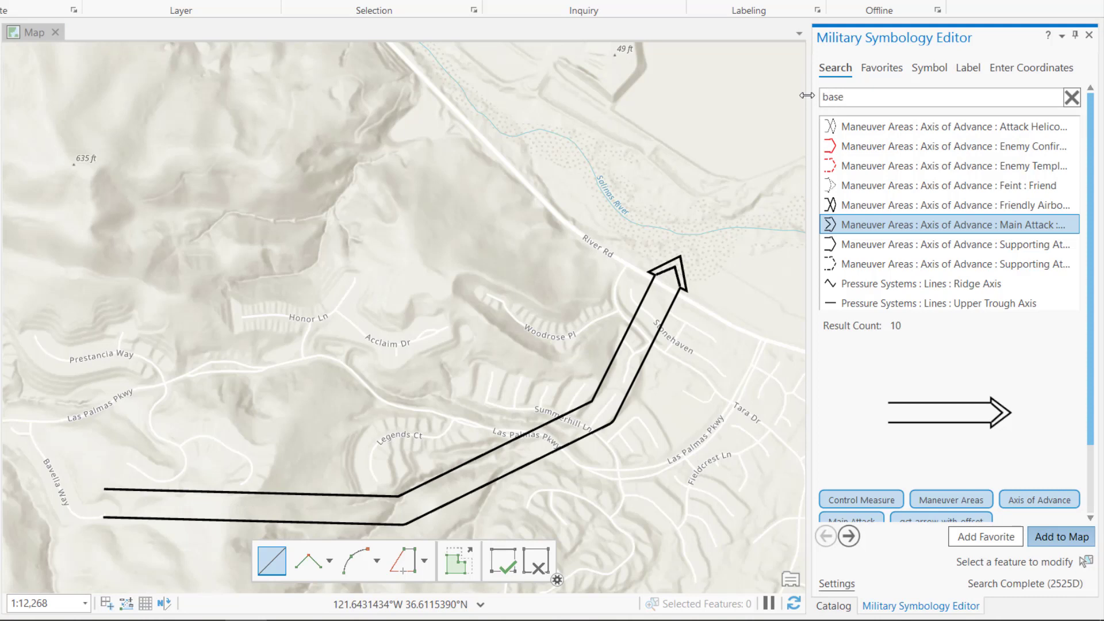
{"action": "left_click", "coordinate": [873, 147]}
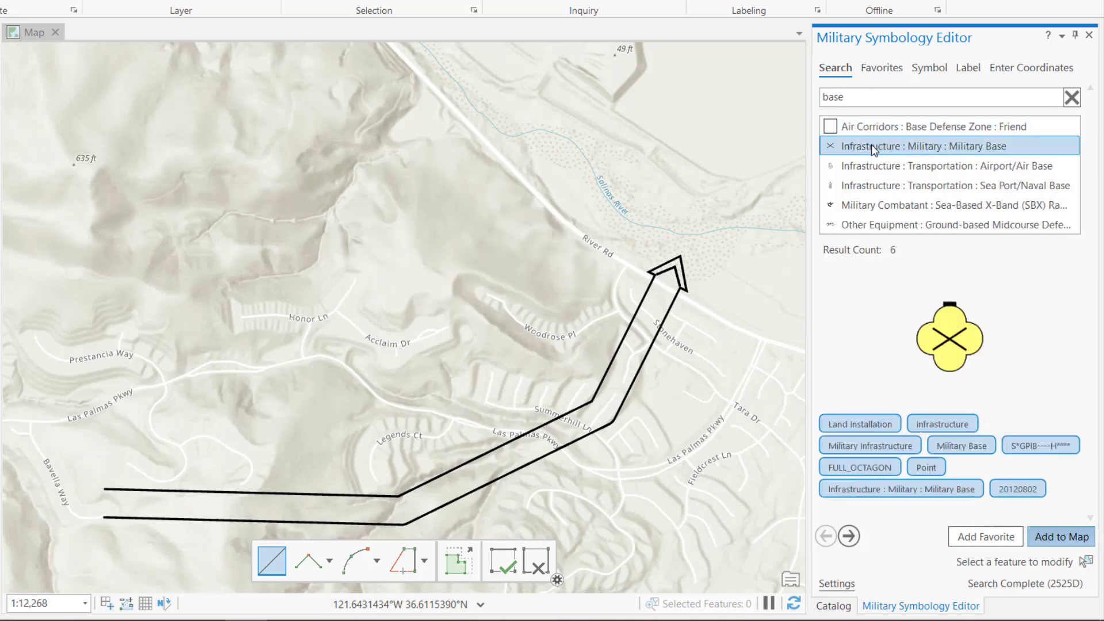
{"action": "left_click", "coordinate": [927, 69]}
{"action": "left_click", "coordinate": [971, 99]}
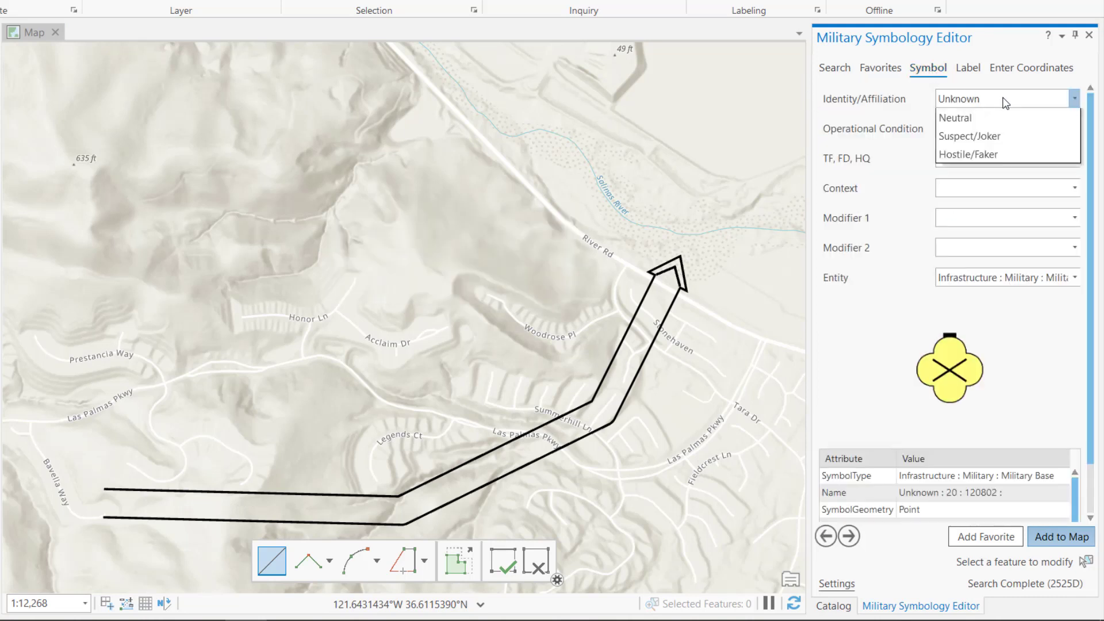
{"action": "left_click", "coordinate": [991, 173]}
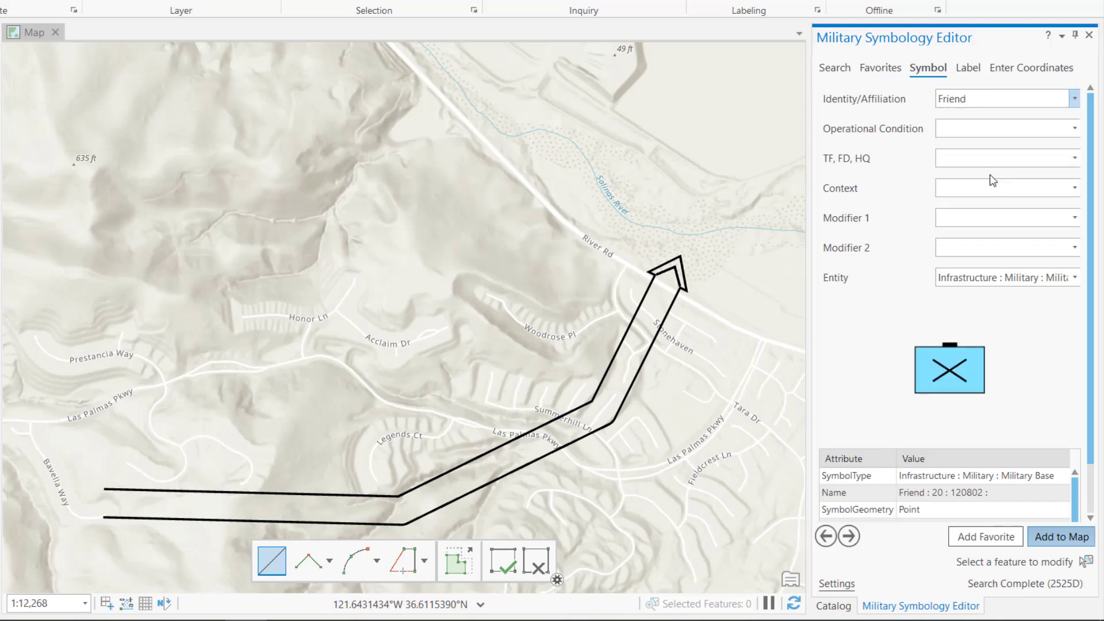
{"action": "left_click", "coordinate": [412, 262]}
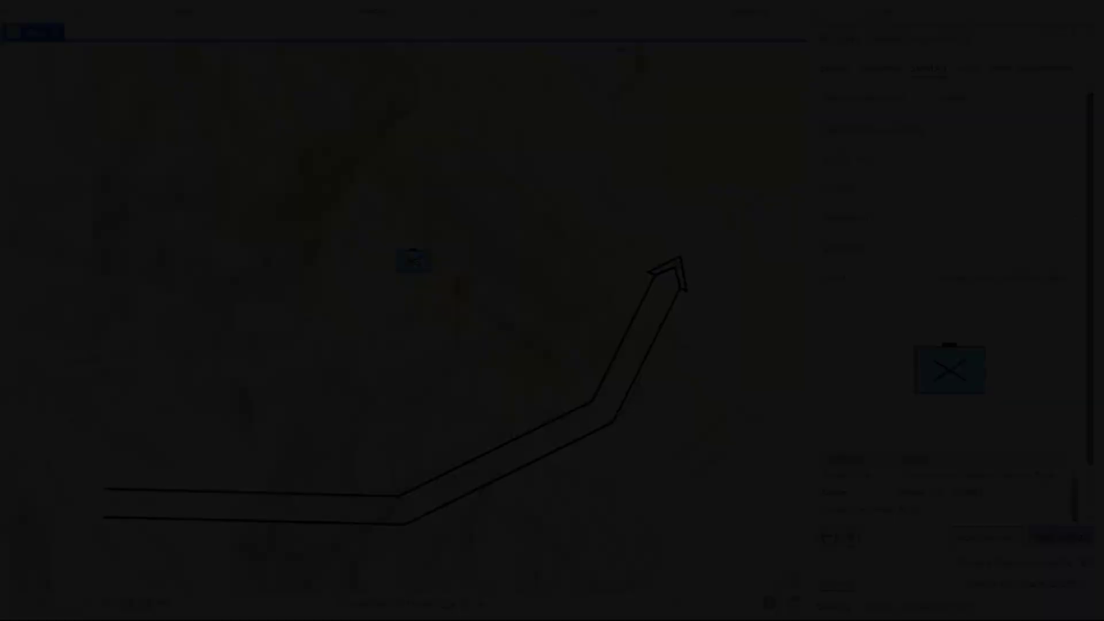